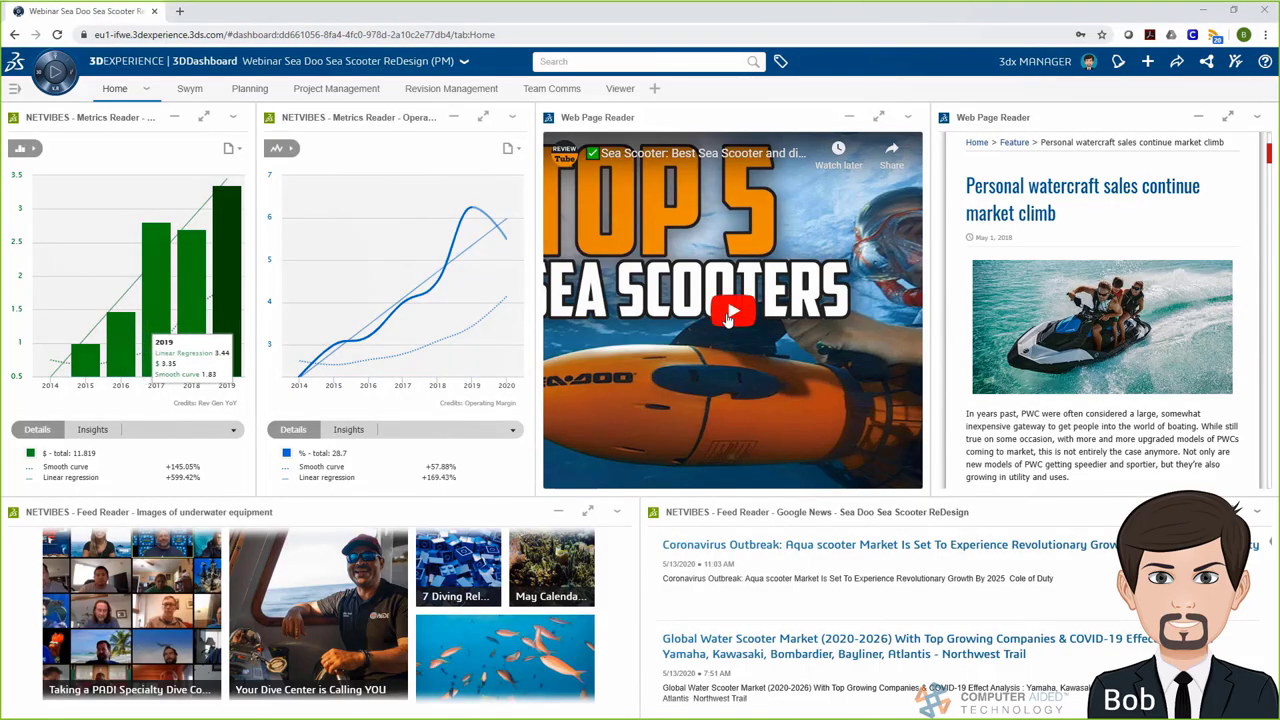
Play the sea scooter review video and scroll down through the article
click(730, 316)
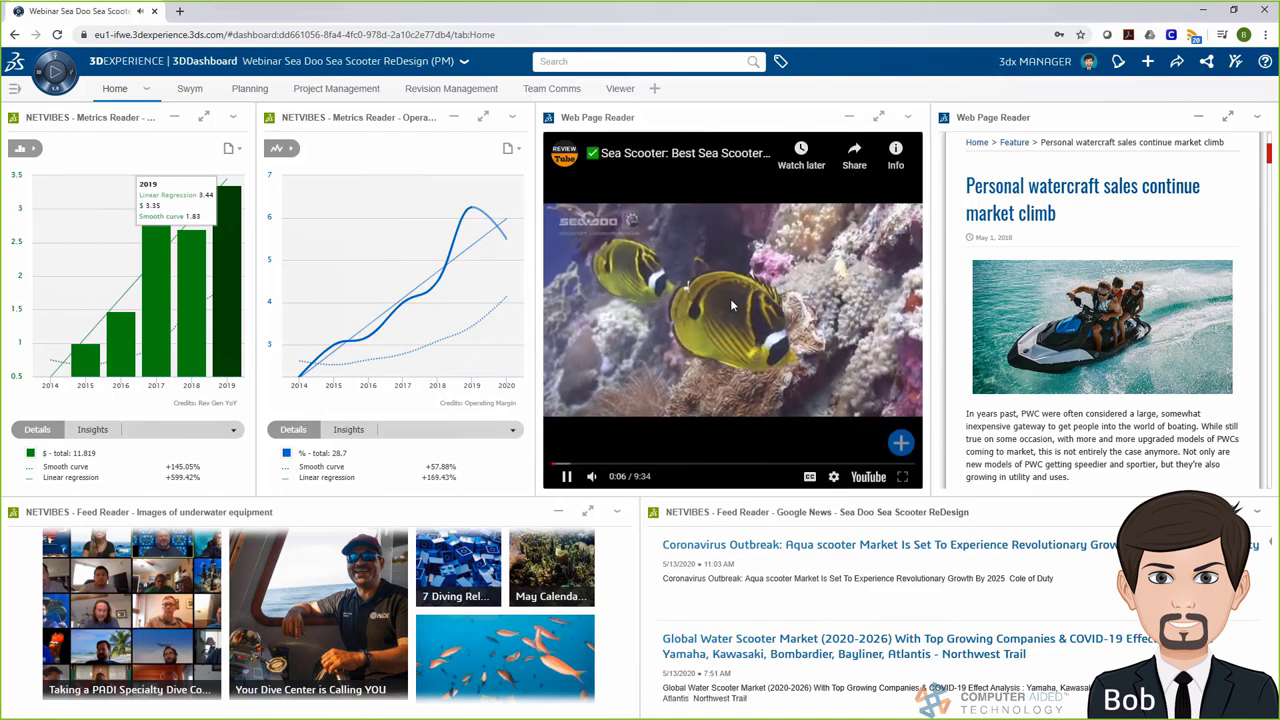
drag(1271, 156, 1274, 299)
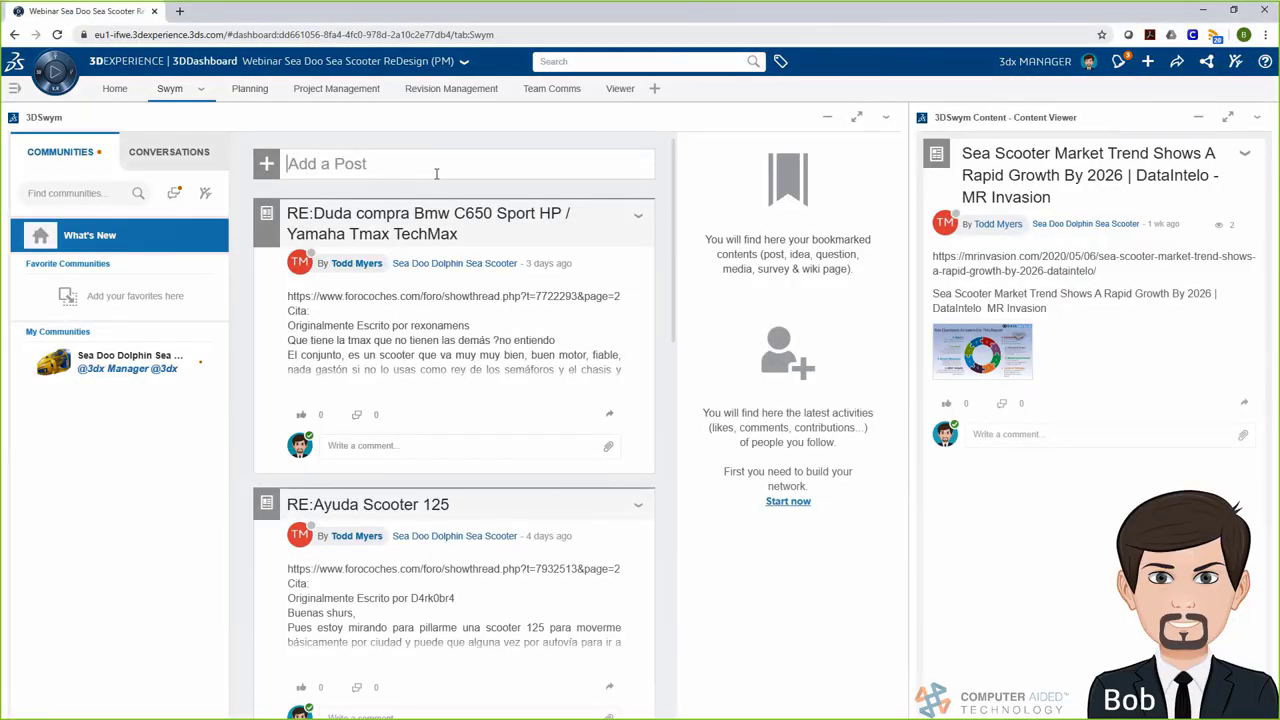
Start a post titled 'Opportunity for design update' describing the outside marketing firm's customer findings
click(450, 163)
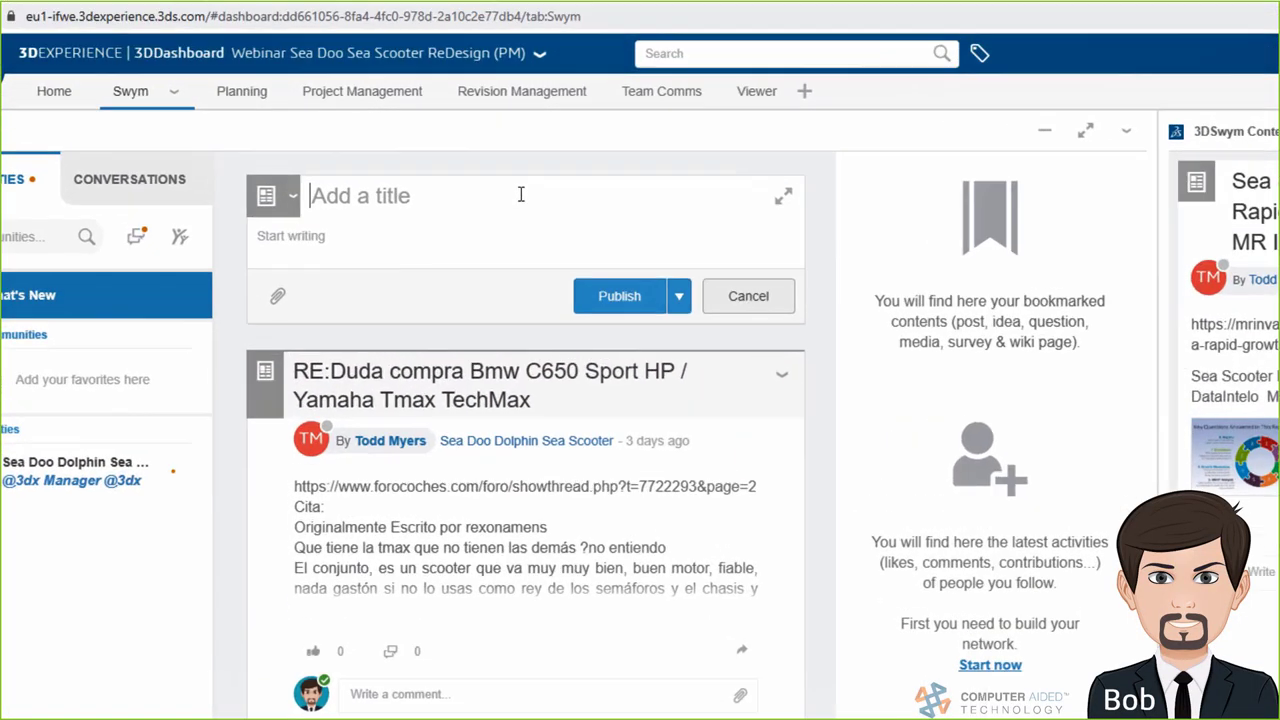
text(Opportunity for)
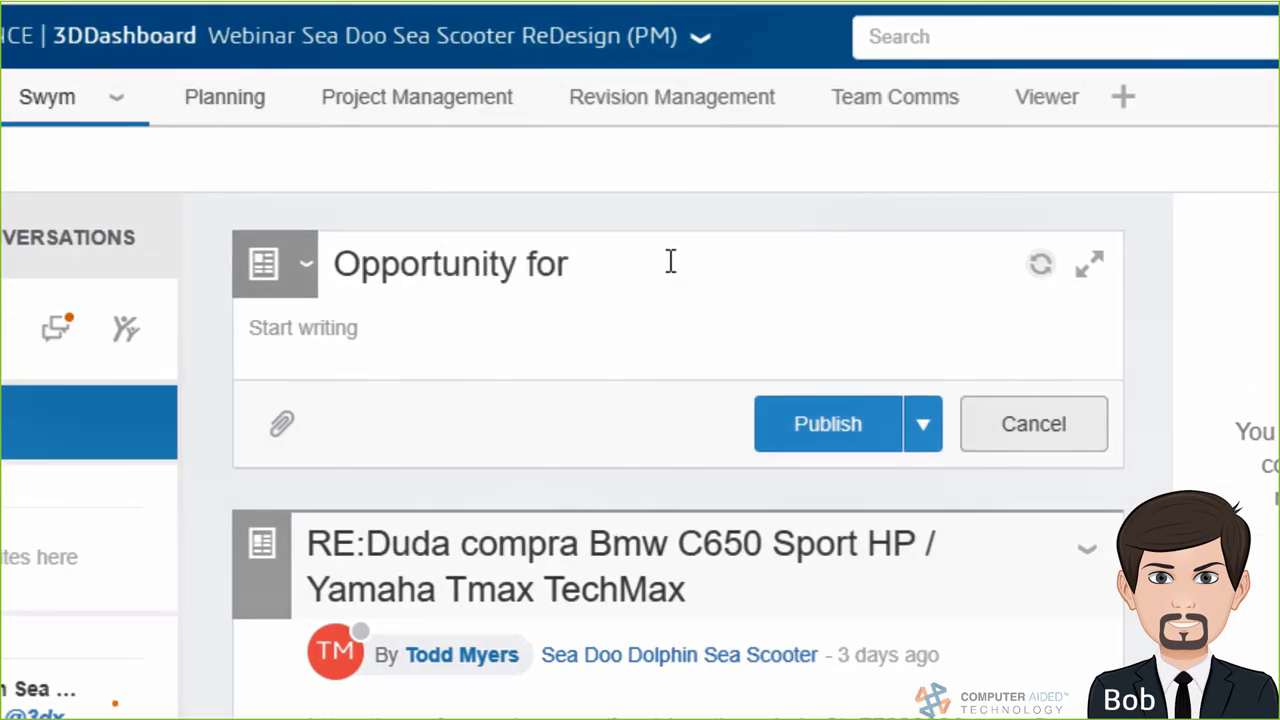
text( design update)
click(820, 324)
text(After speaking with an outside market)
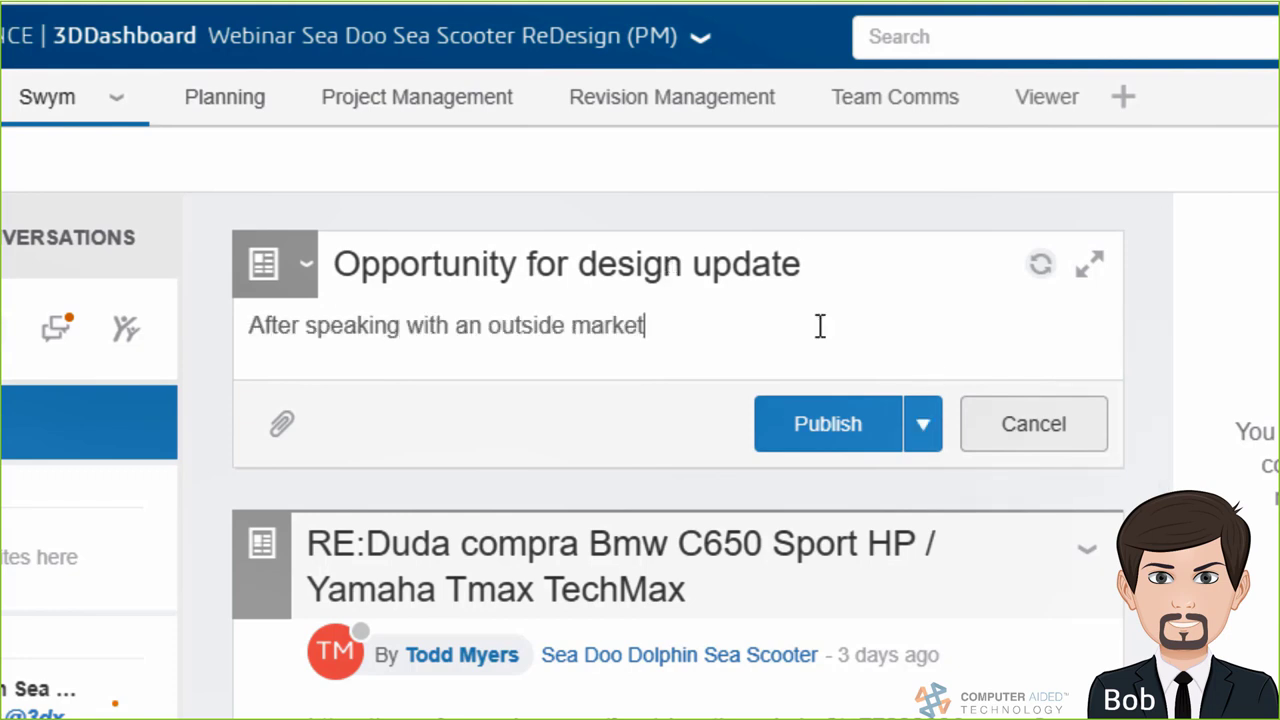
text(ing firm we have discovered )
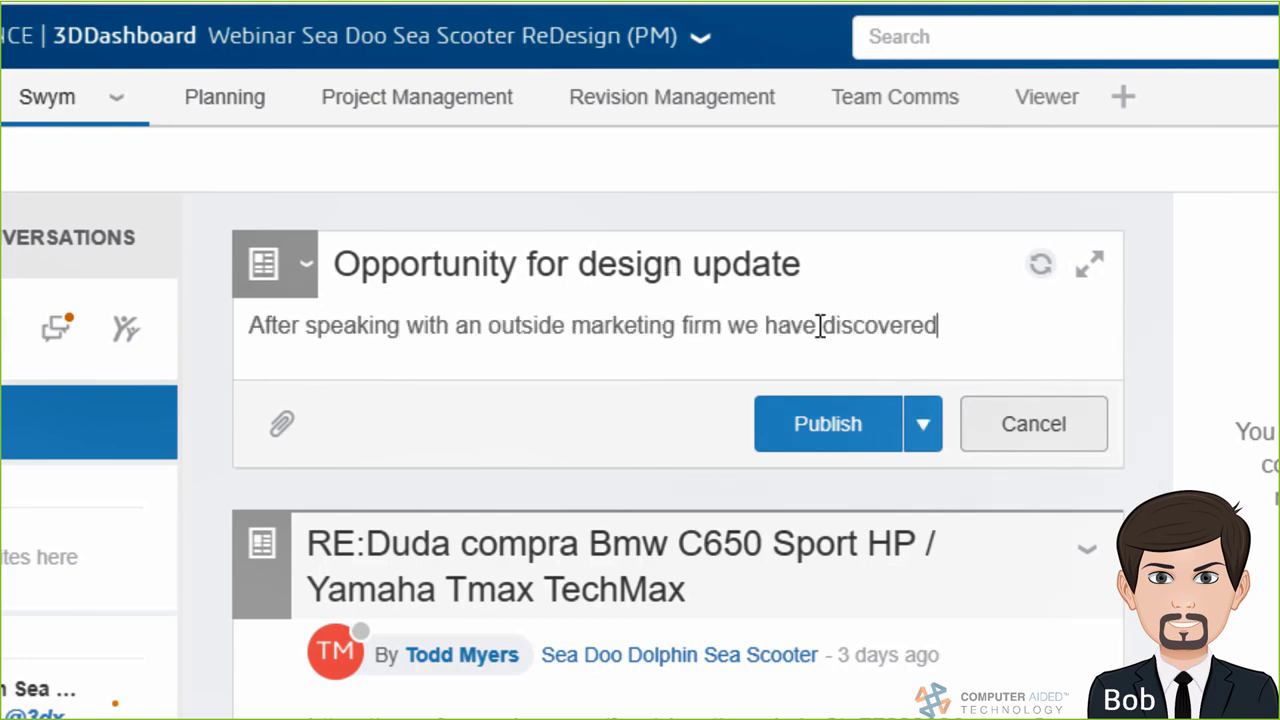
text(a few areas our customer)
text(s would like to see some cha)
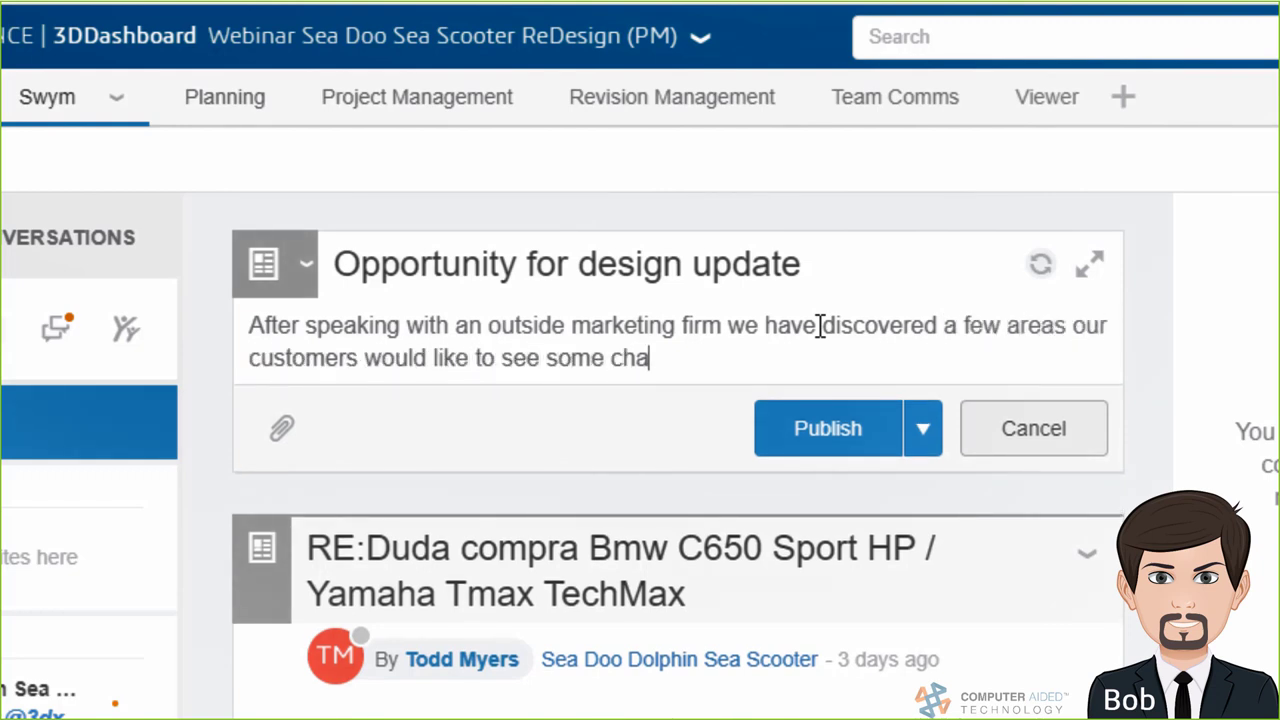
text(nges. What can we )
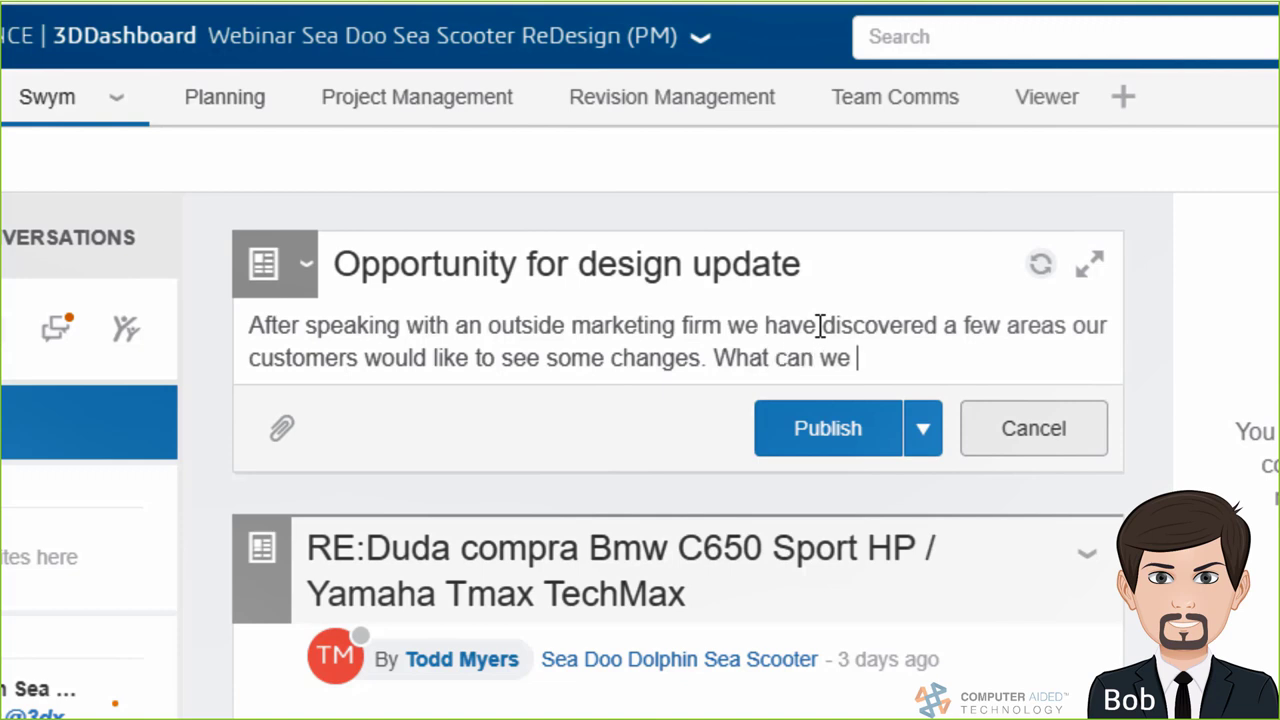
text(get going short term and )
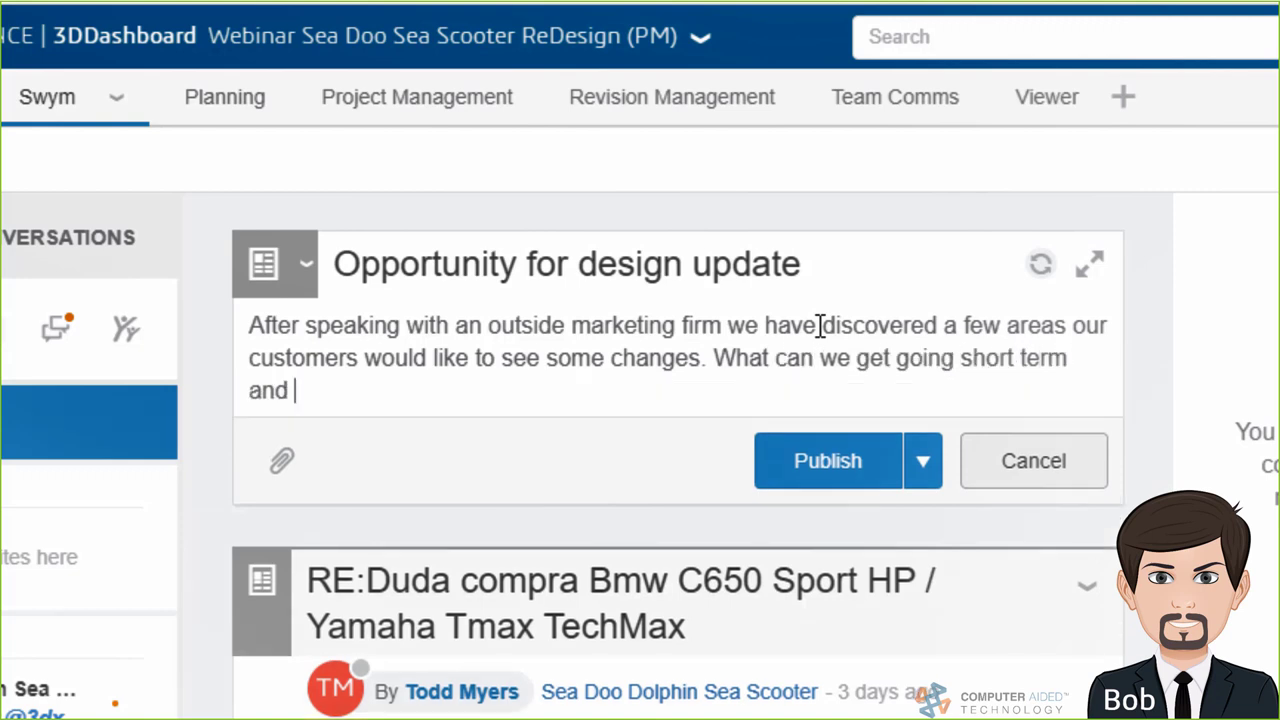
text(long to get things going?)
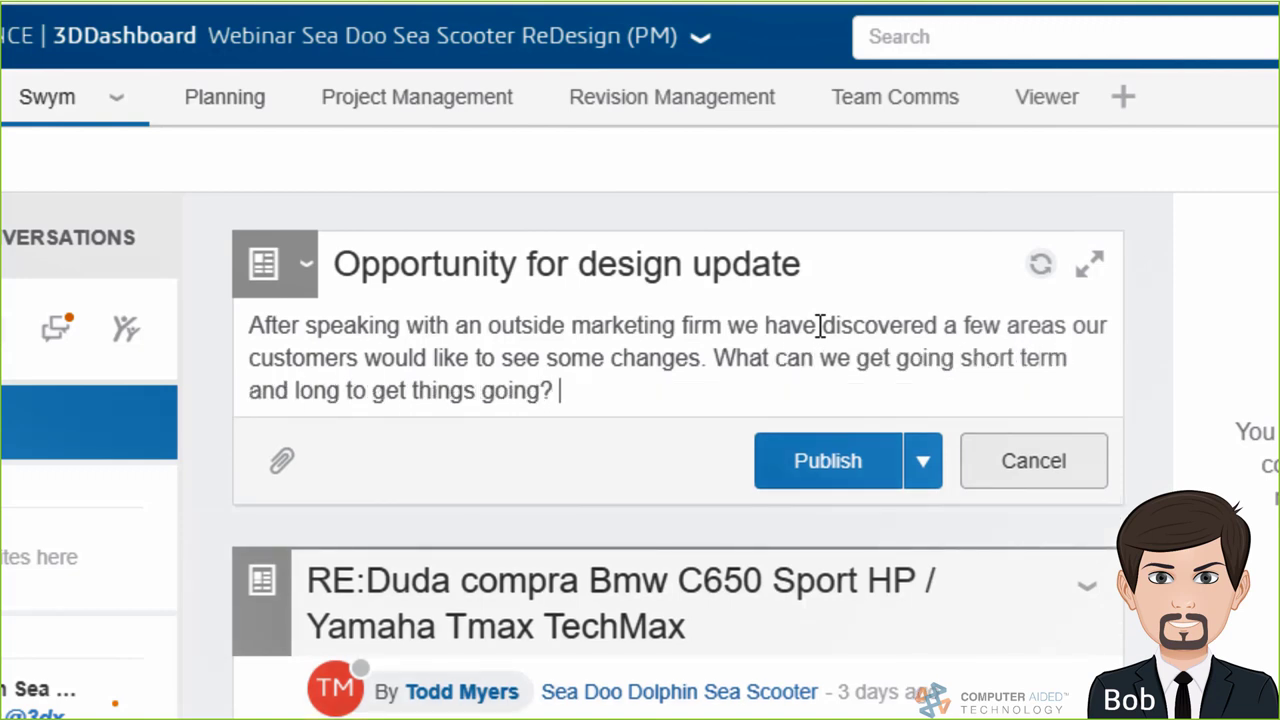
text( @3dx)
Mention the engineer and designer, paste the customer-feedback chart, and publish the post
click(678, 514)
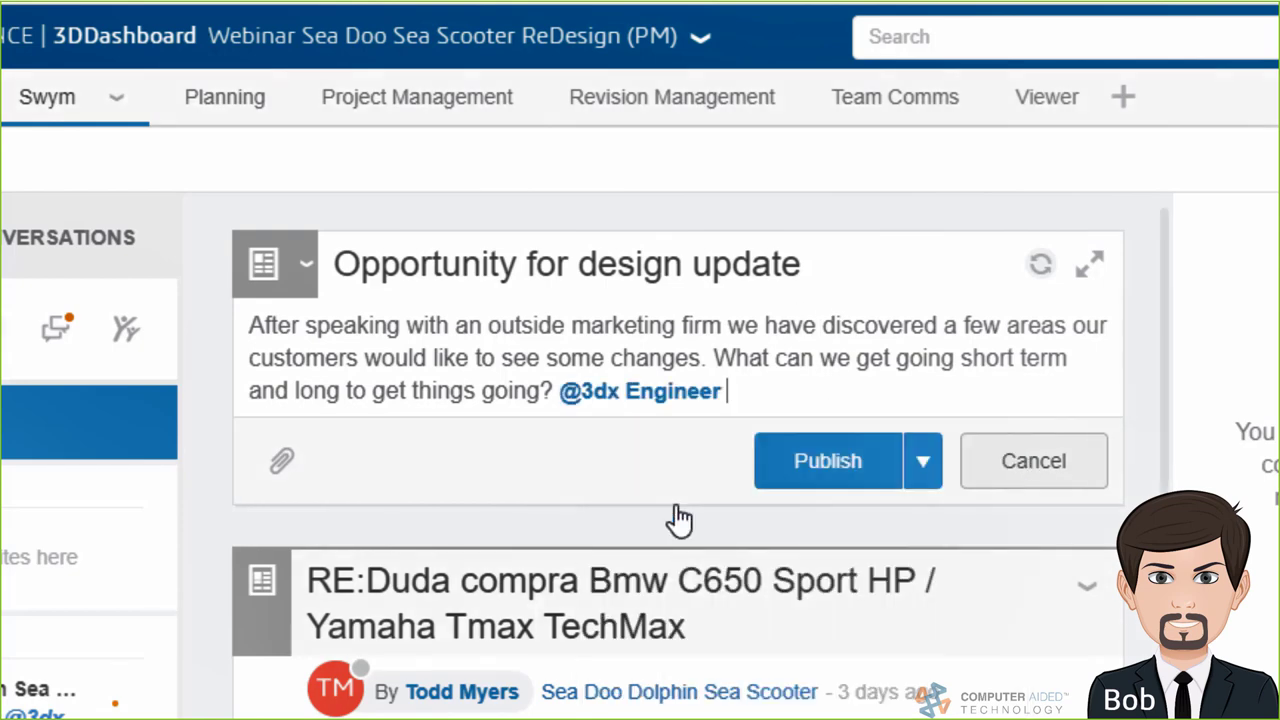
text(@3dx)
click(871, 562)
key(ctrl+v)
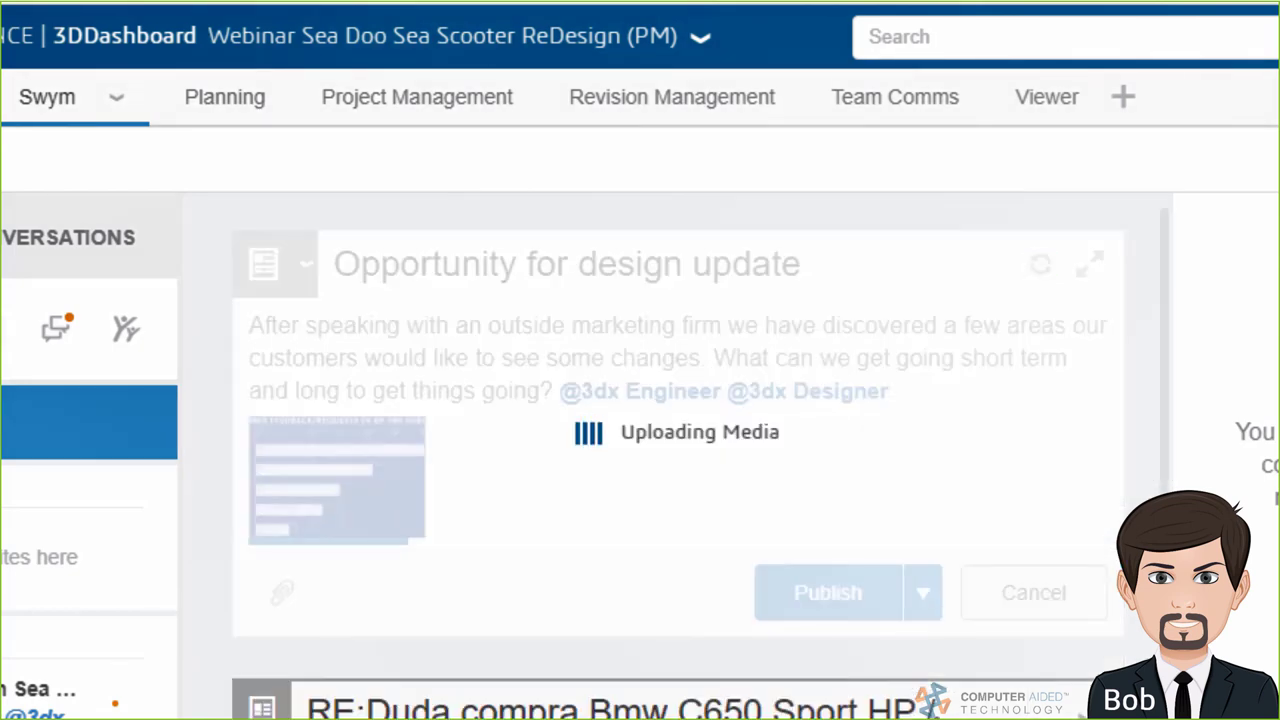
click(808, 600)
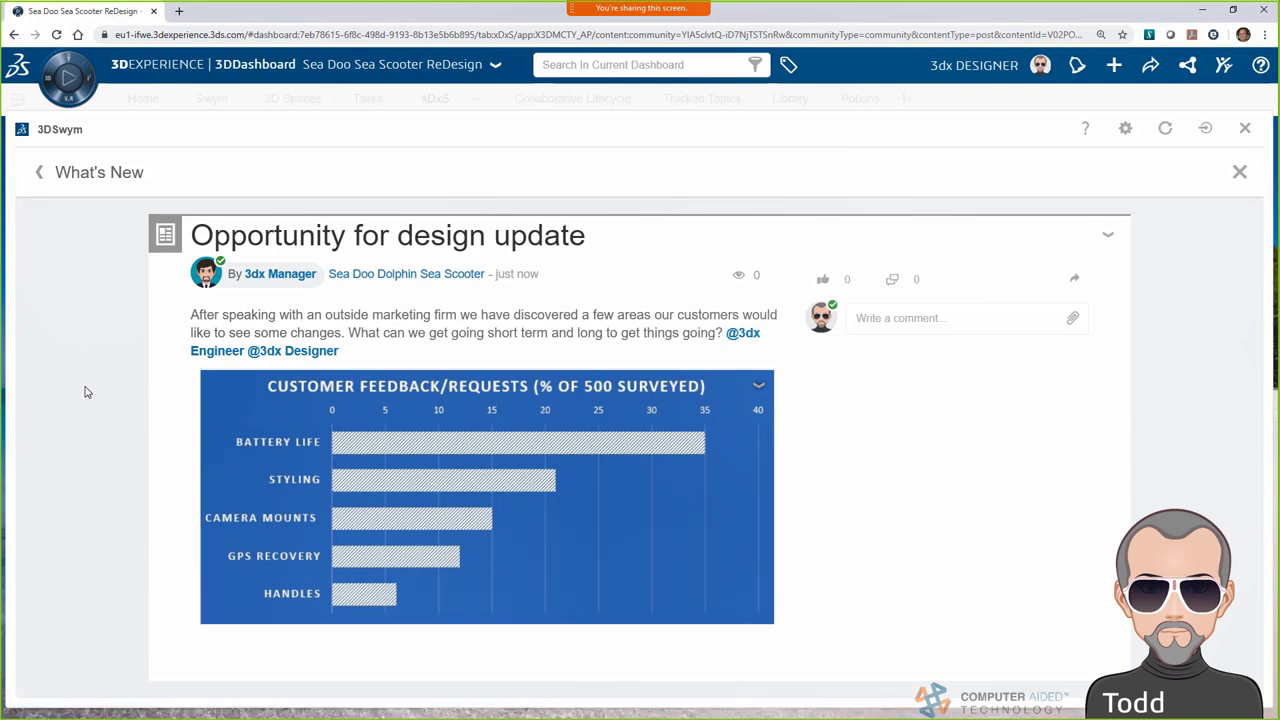
Comment that better battery life is welcome, as scooters last only an hour and a half, mentioning the engineer
click(920, 318)
text(I do li)
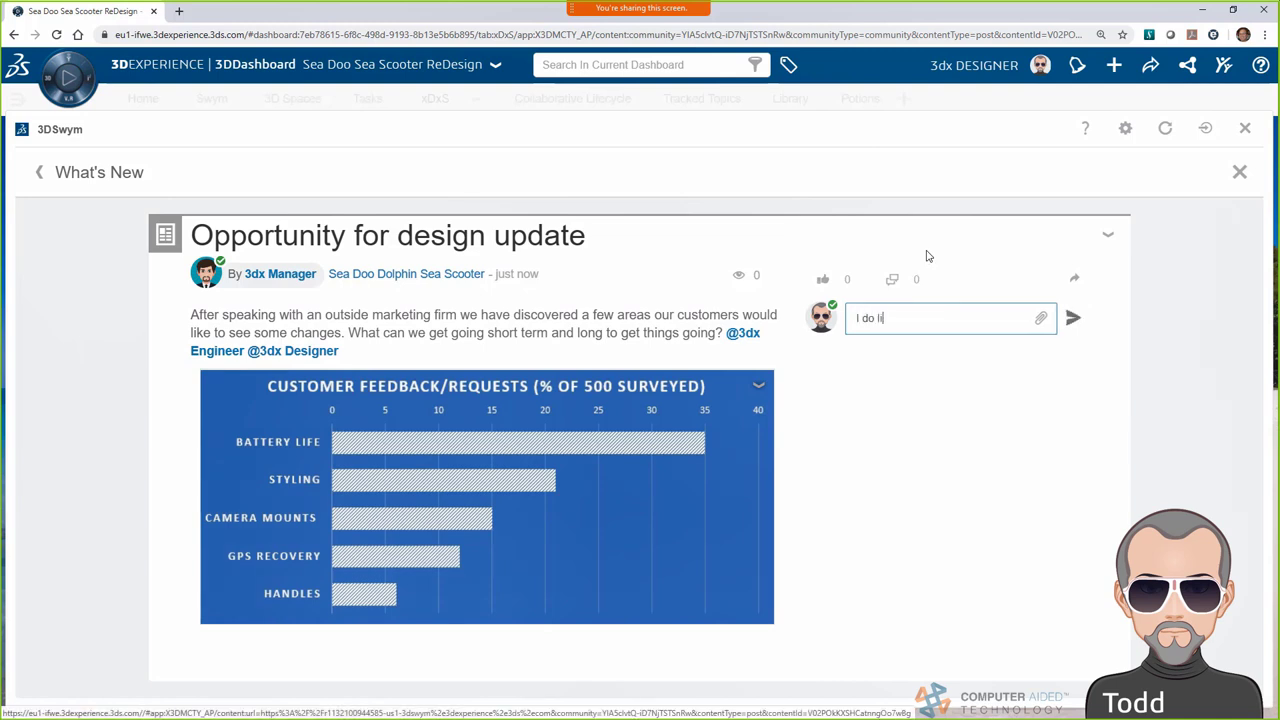
text(ke the idea of better battery life. These onl)
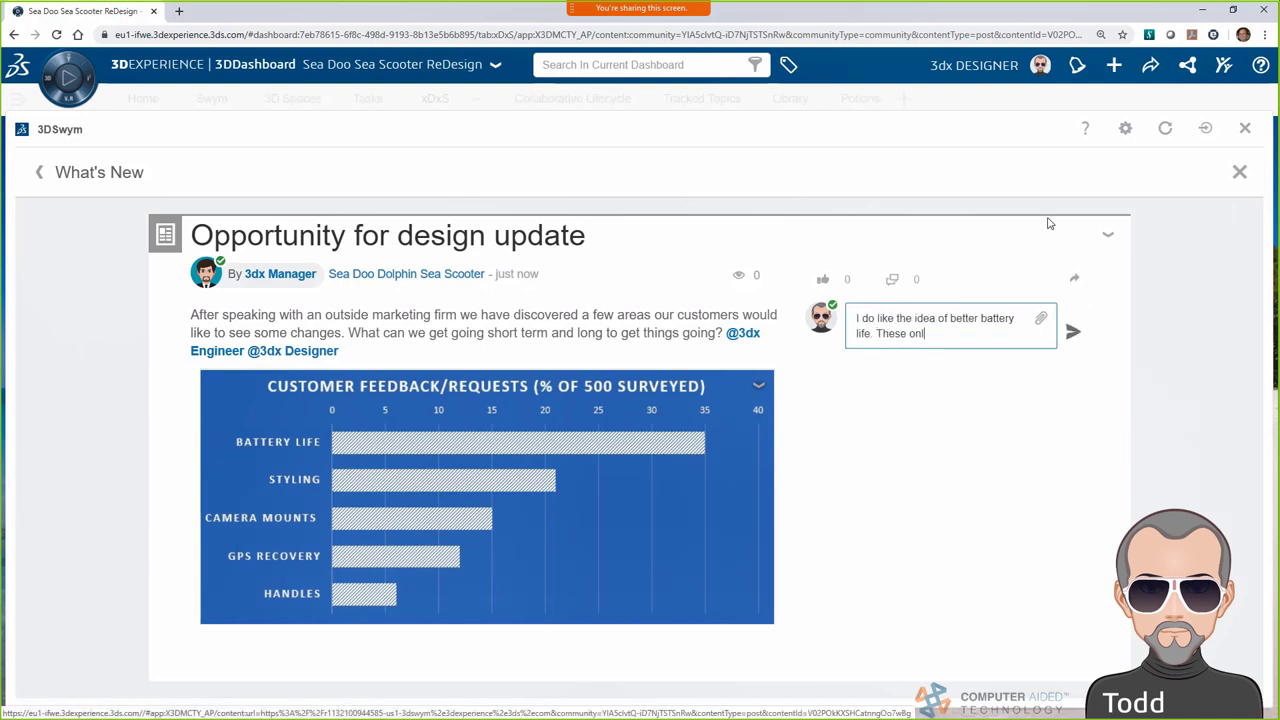
text(y get an hour and a half on a single charge, then everyone is wa)
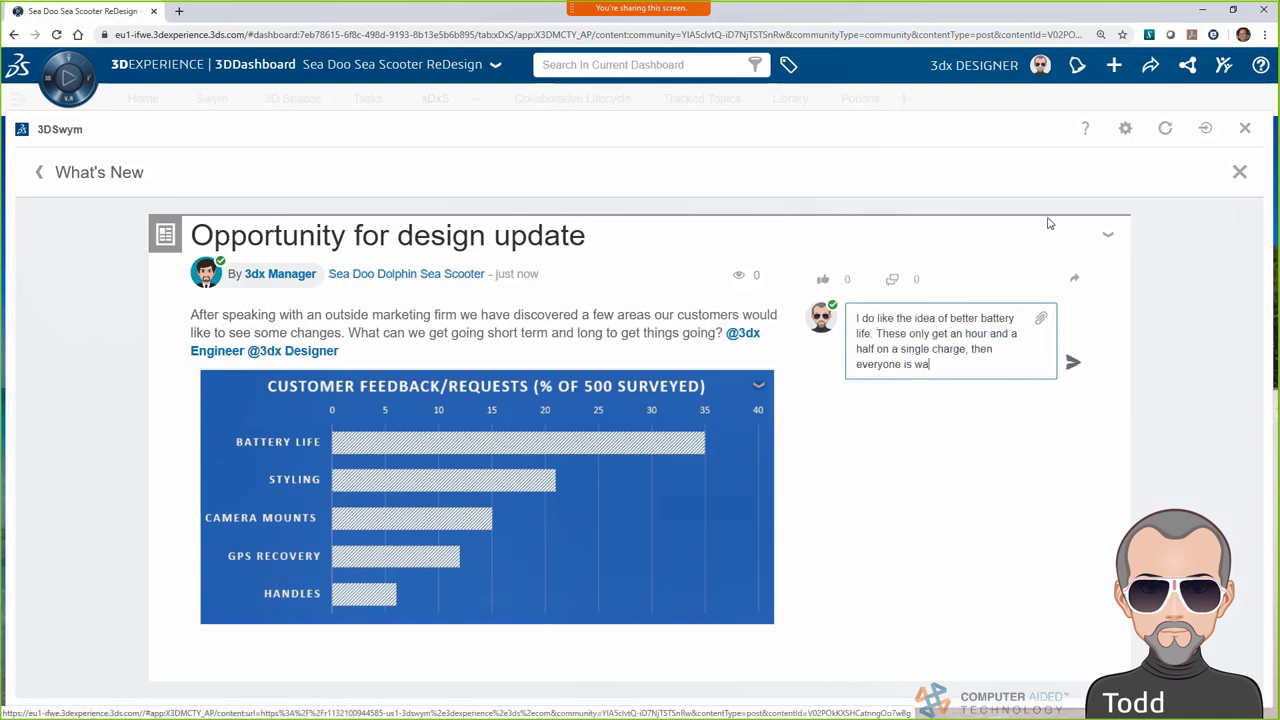
text(iting around. I have some ideas on styling, too. What do you think,)
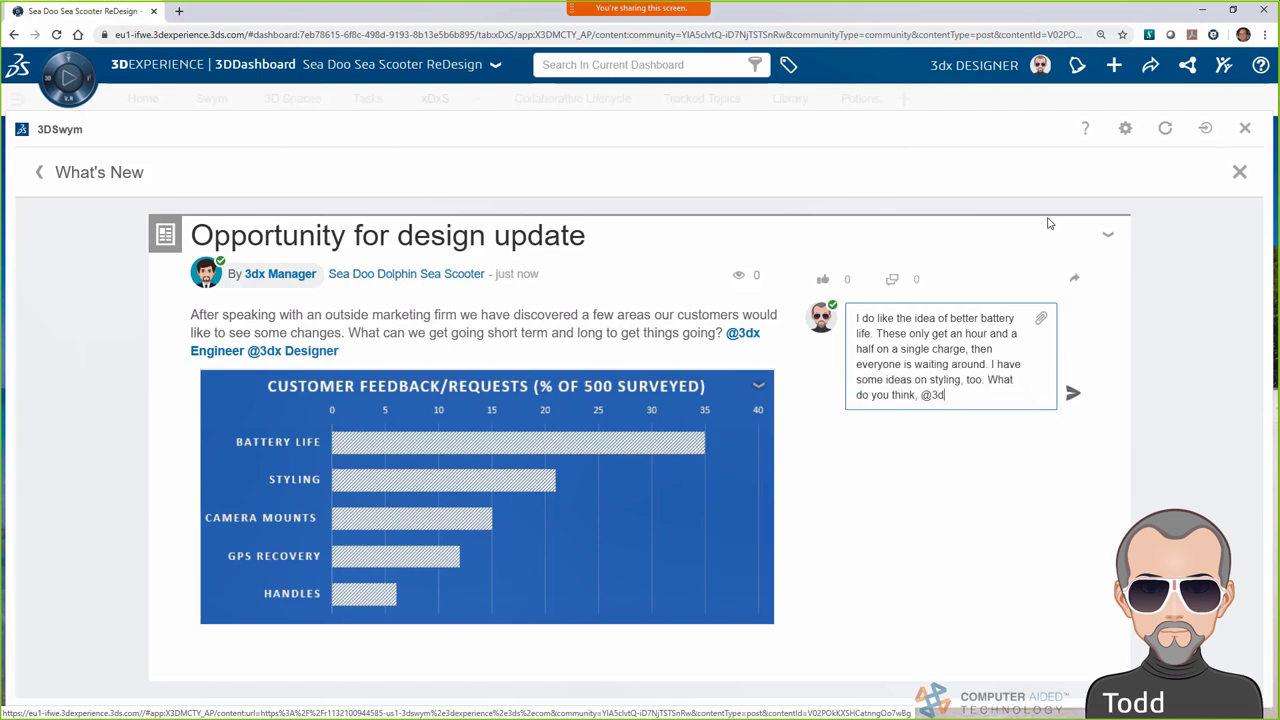
text( @3d)
click(963, 458)
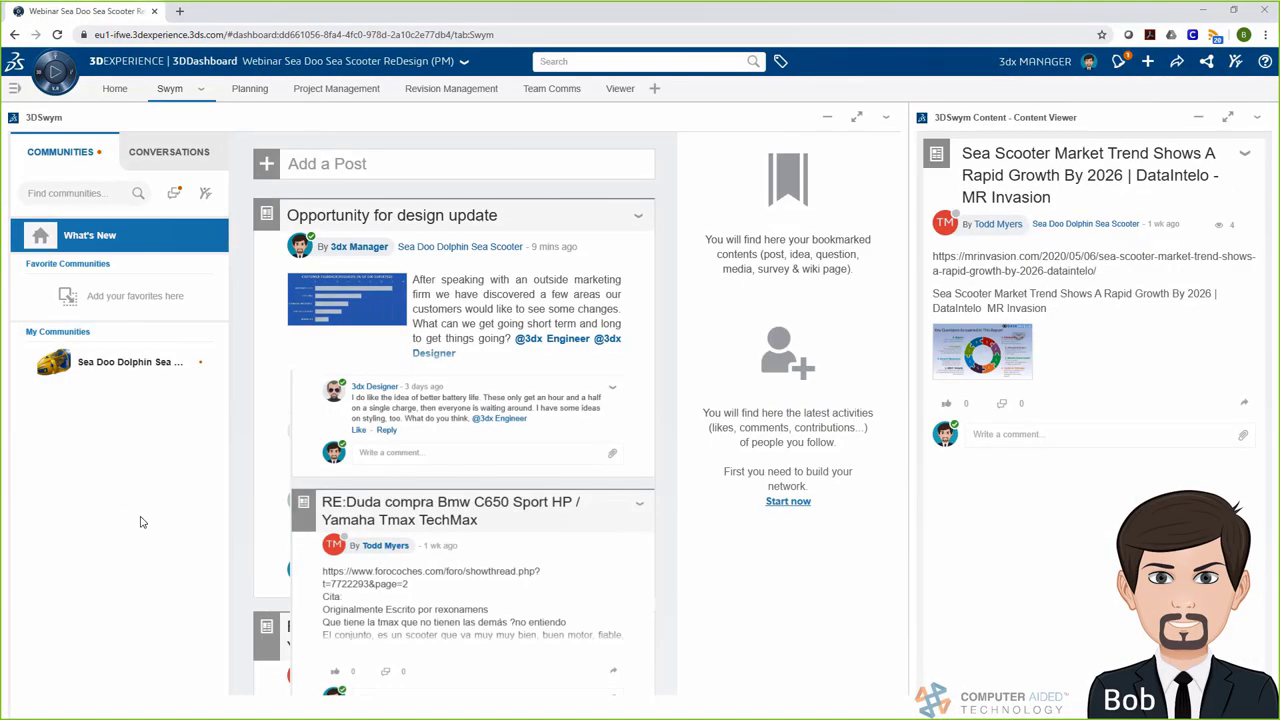
Add To Do task 'Create Concept Sketches for new styling', described as sketching new scooter shapes for 3DPlay review
click(236, 92)
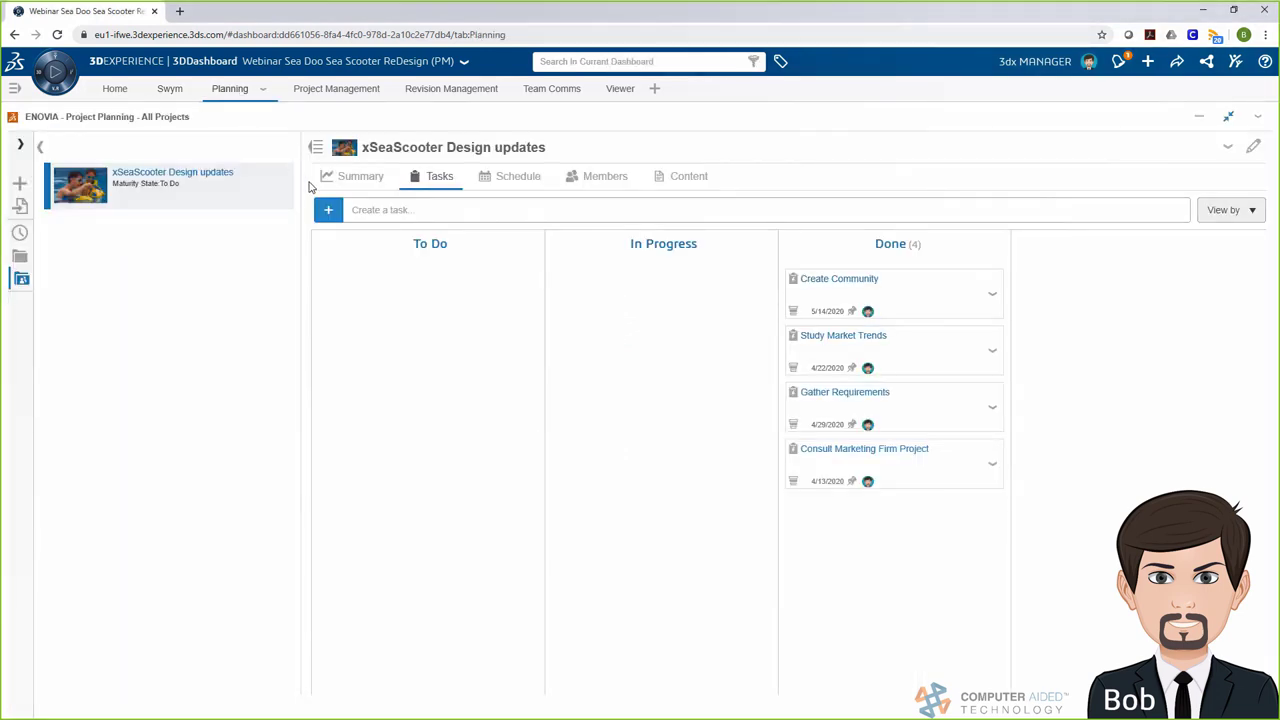
click(350, 209)
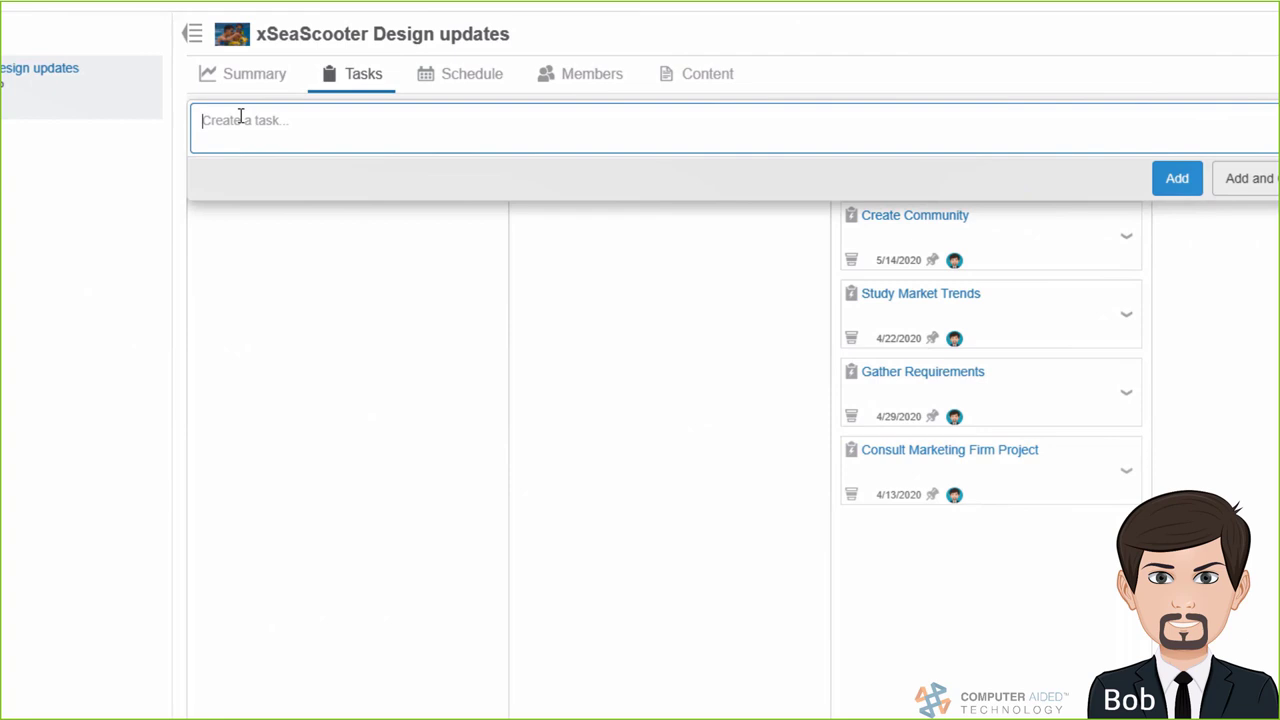
text(Create Concept )
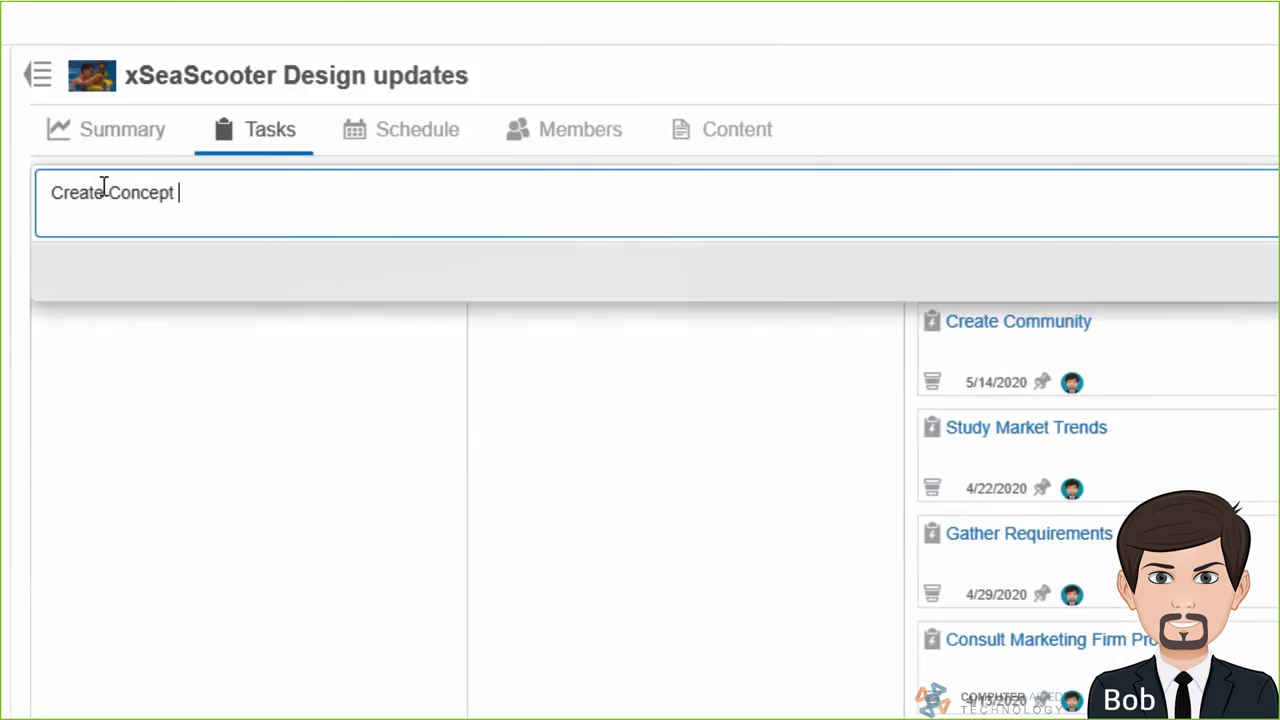
text(Sketches for new s)
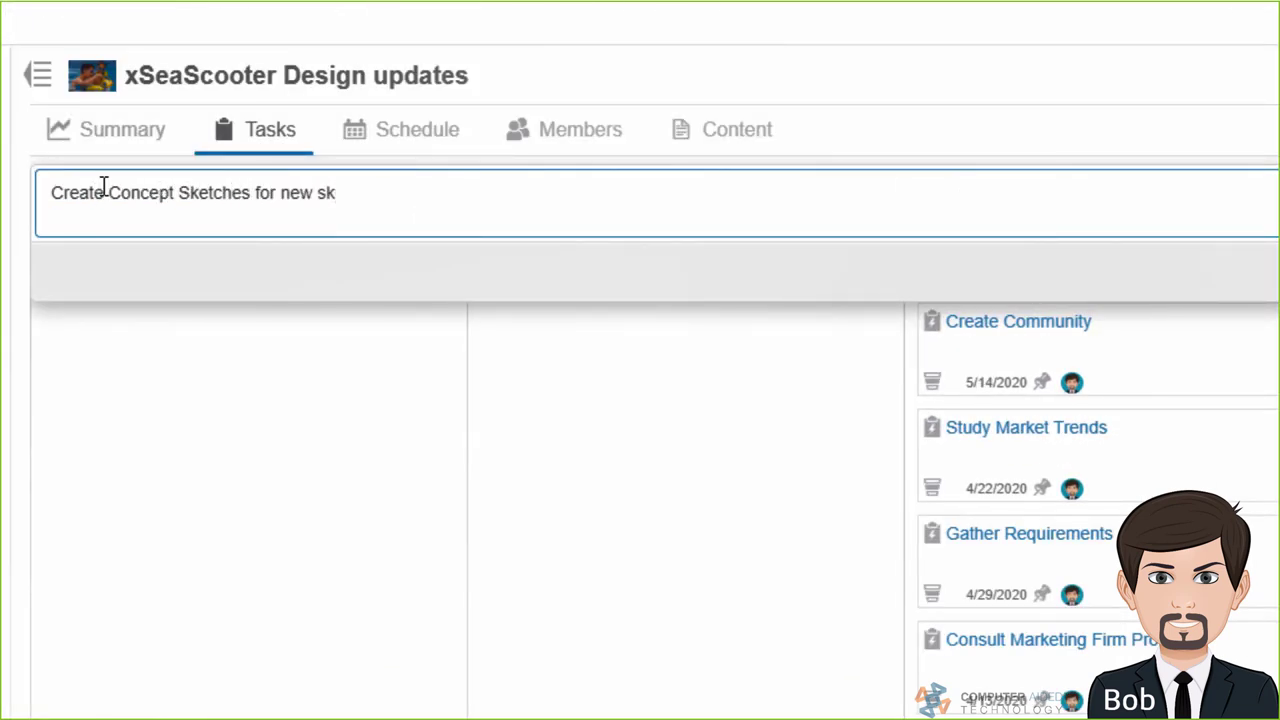
text(tyling)
key(Return)
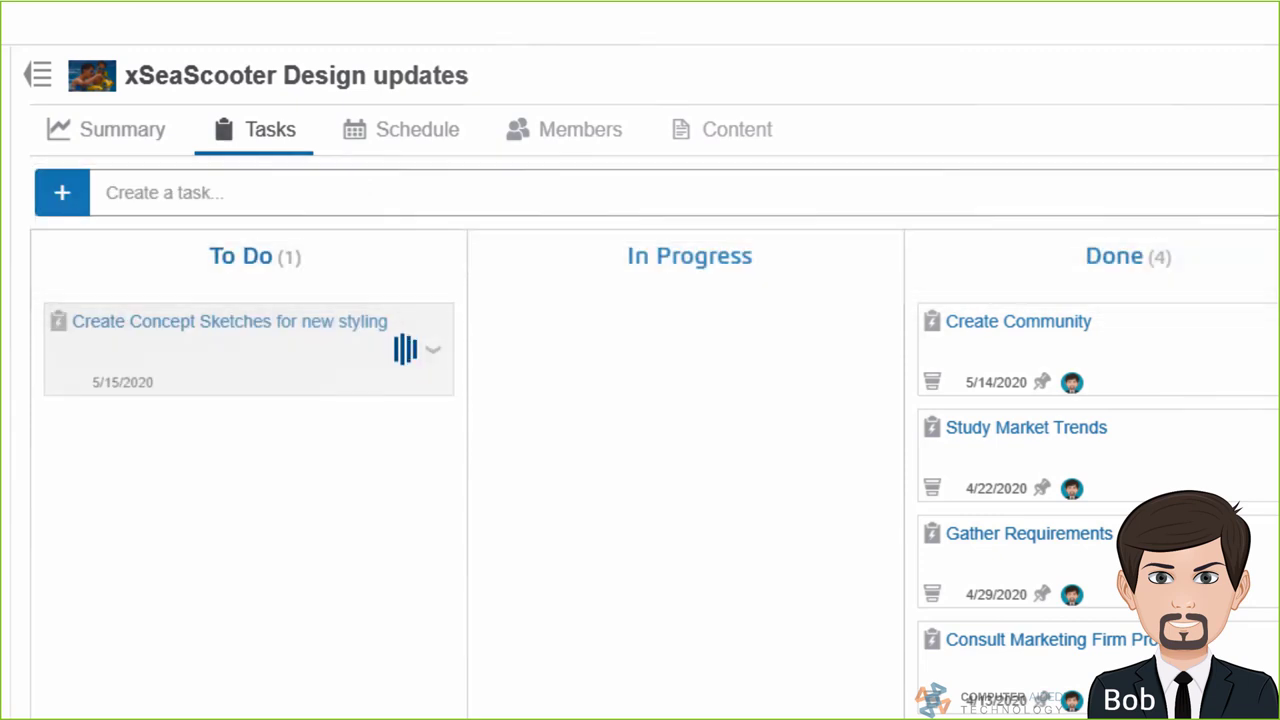
click(667, 484)
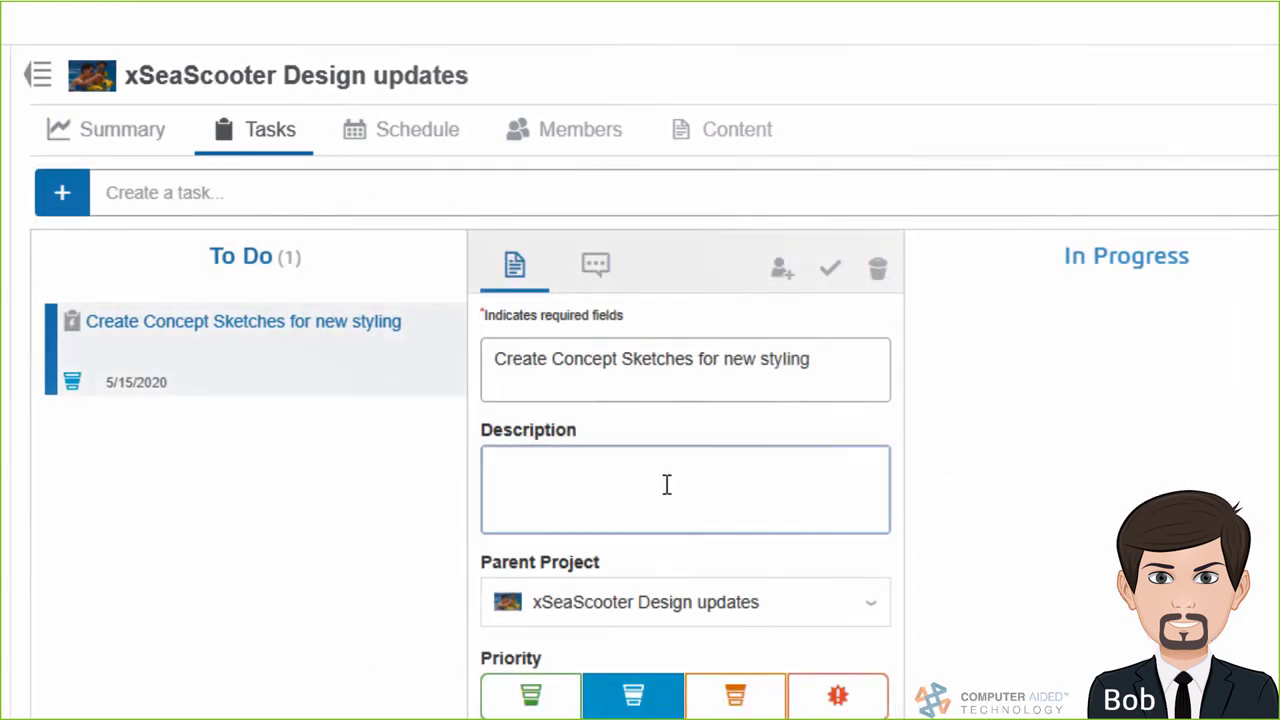
text(sketch up some ideas for)
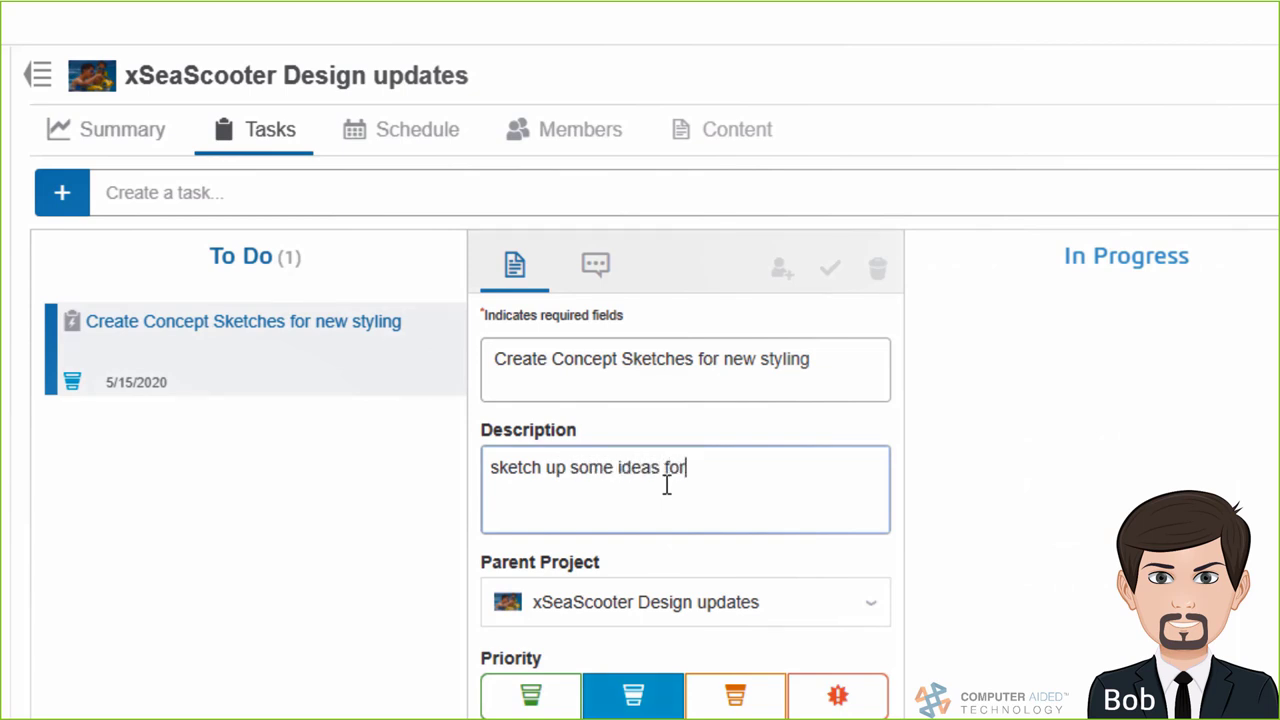
text( the new shape of the scooter)
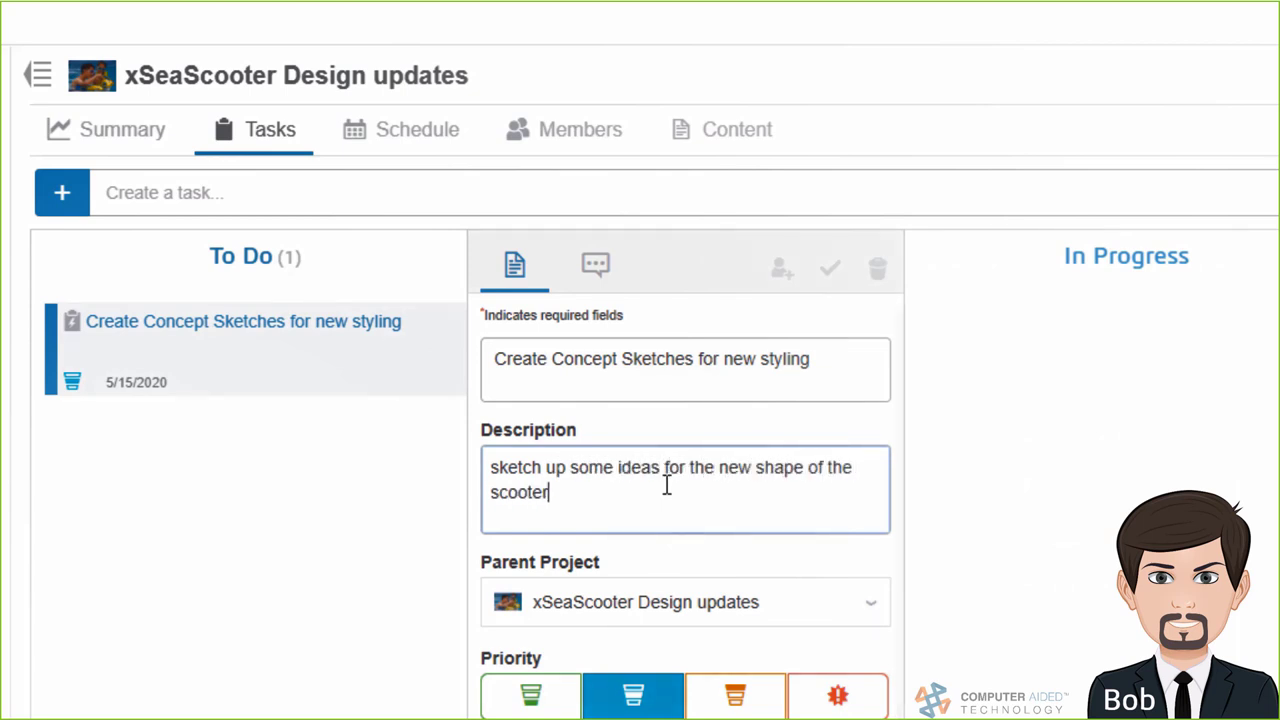
text( and we will review view 3dplay.)
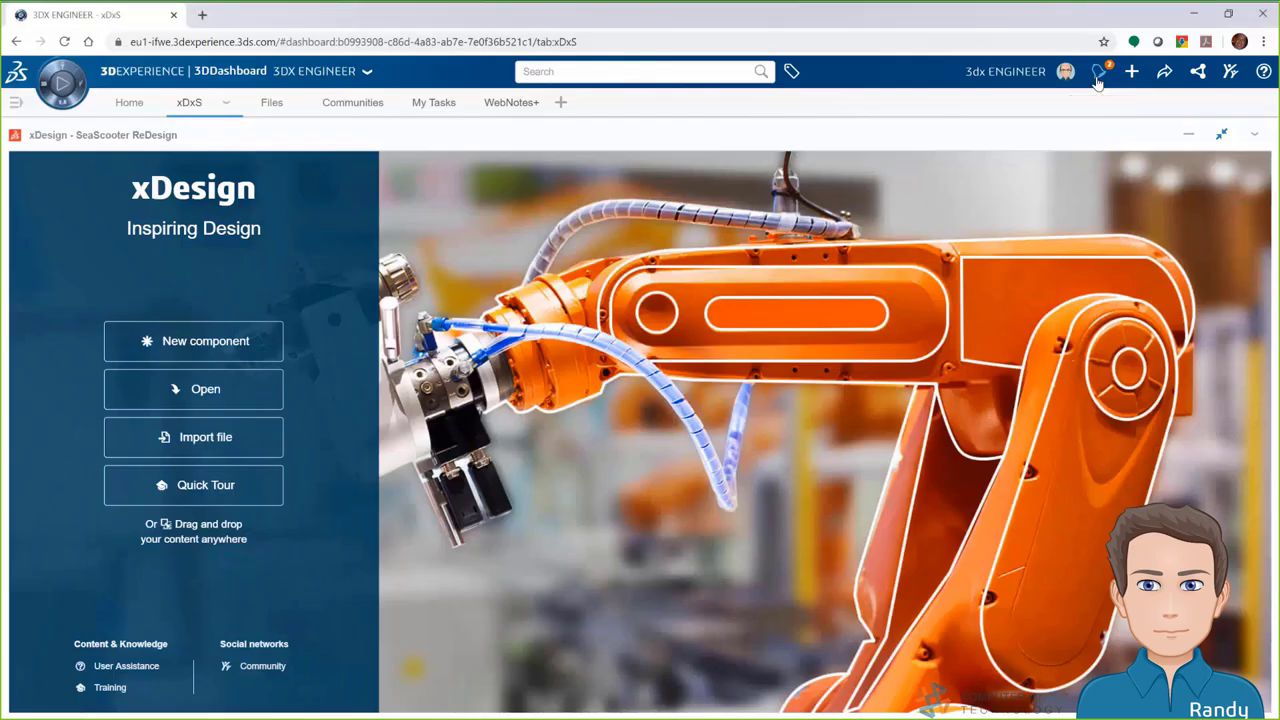
Open the upload SOLIDWORKS model task from notifications and move its card to In Progress
click(1097, 75)
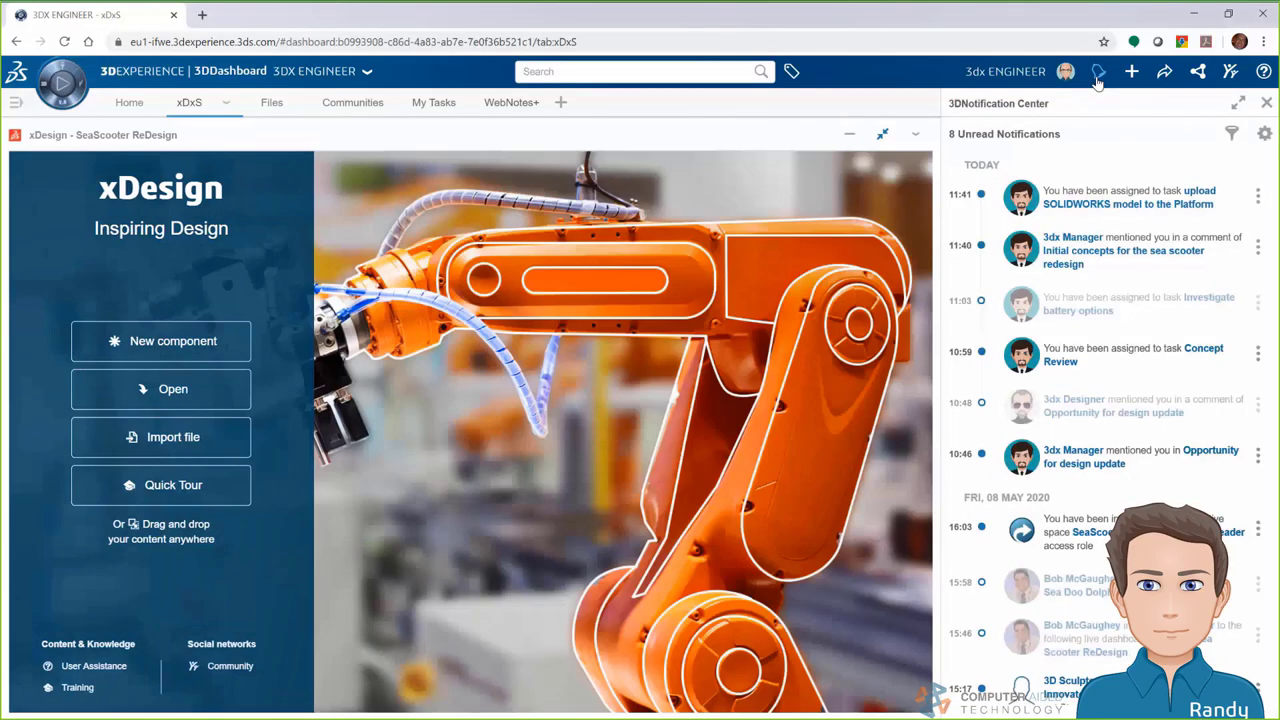
click(1137, 200)
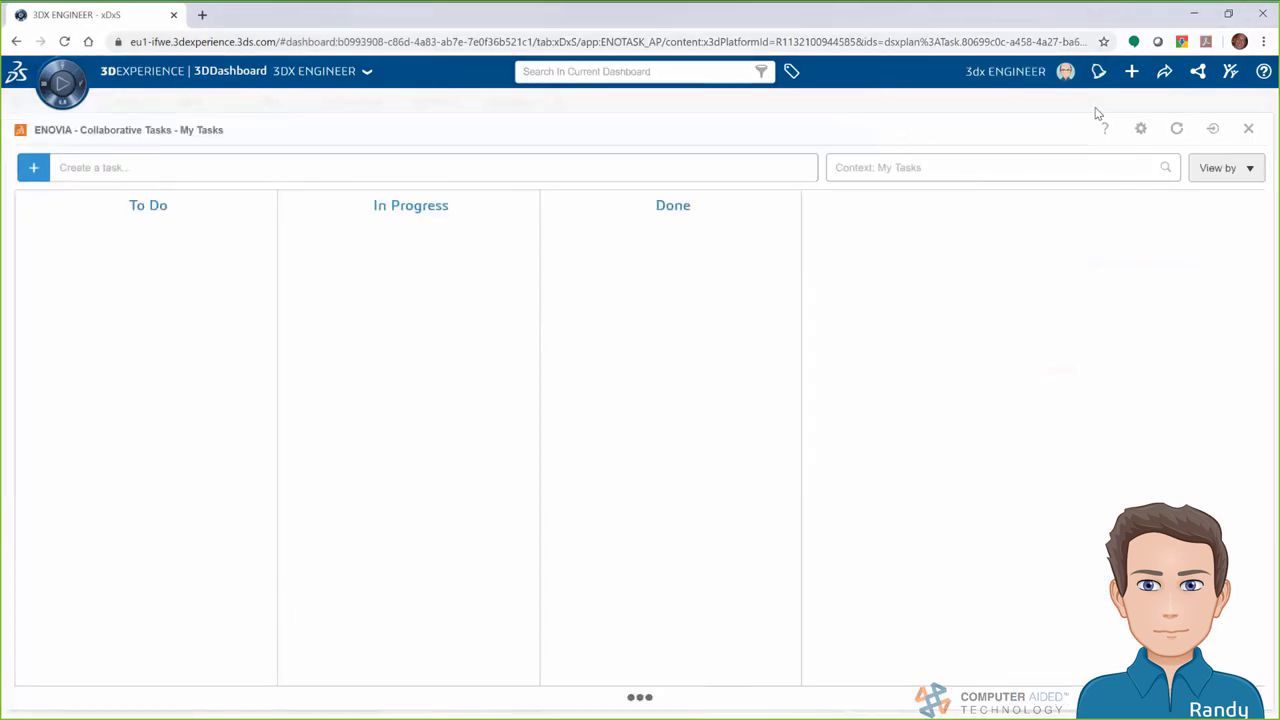
click(507, 666)
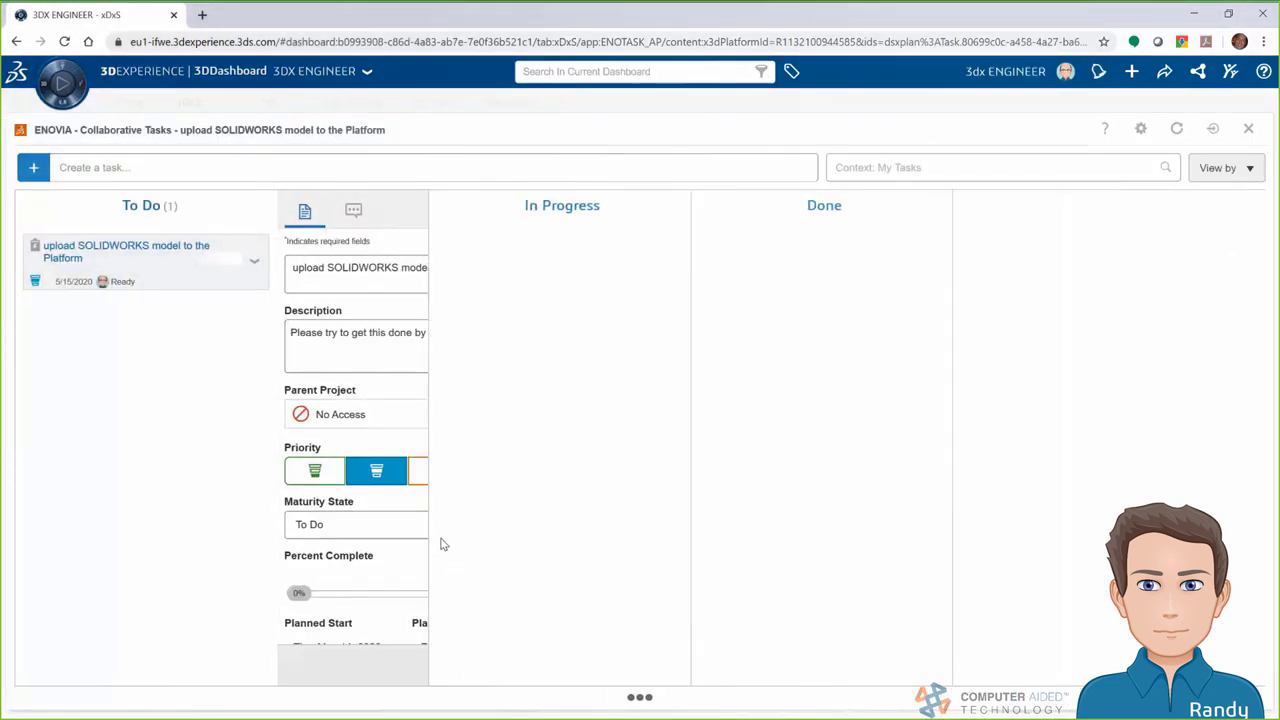
drag(219, 271, 458, 272)
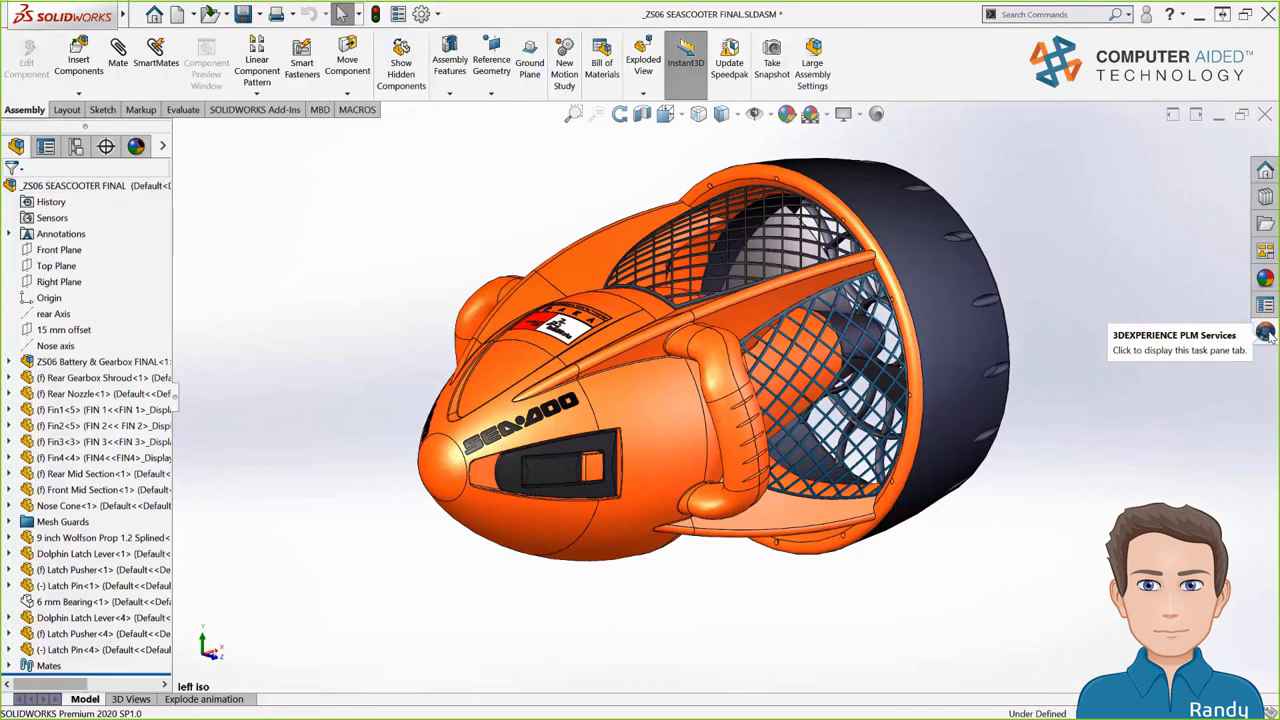
Save the _ZS06 SEASCOOTER FINAL assembly to 3DEXPERIENCE with revision comment 'Initial Check In'
click(1265, 333)
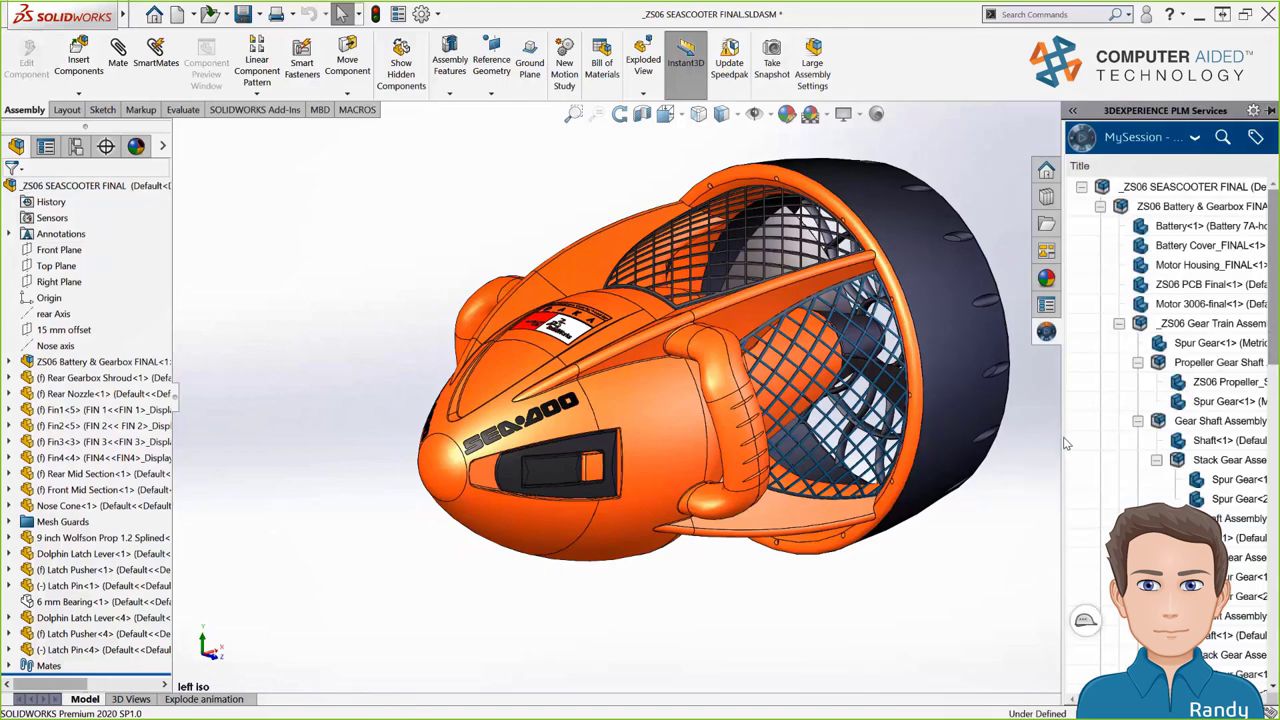
drag(1066, 443, 804, 438)
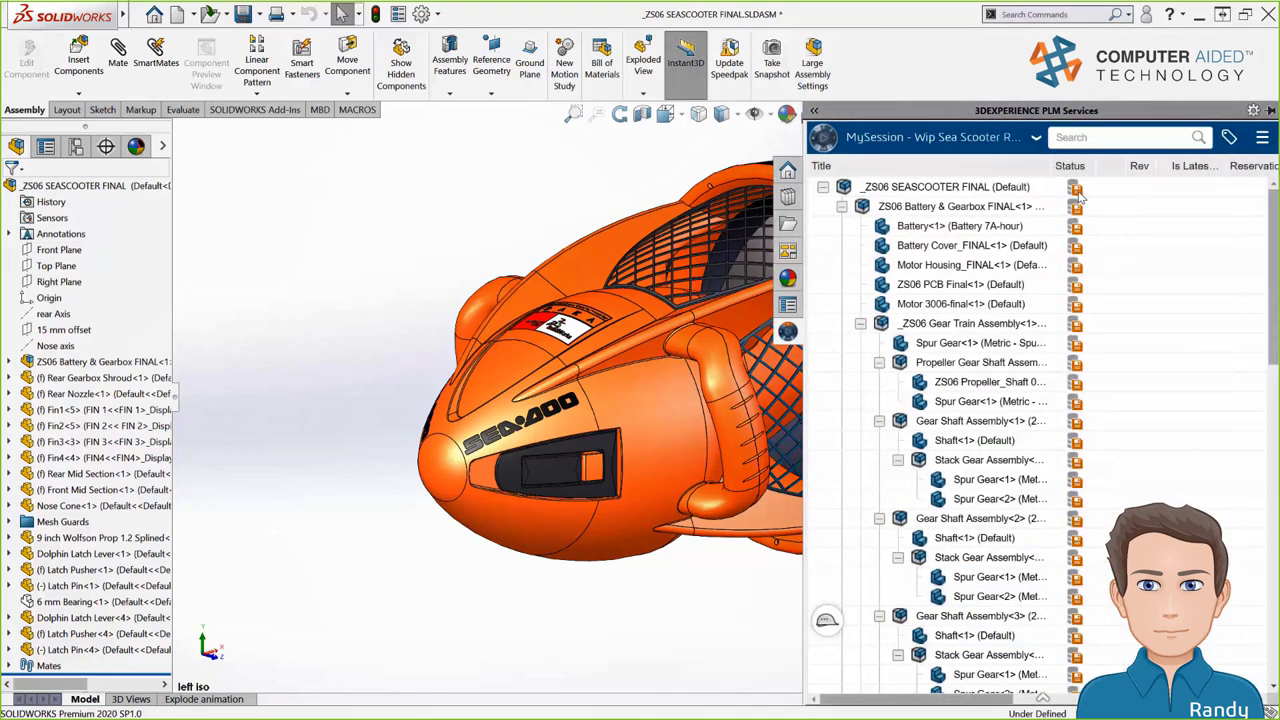
mouse_move(1080, 199)
right_click(1001, 191)
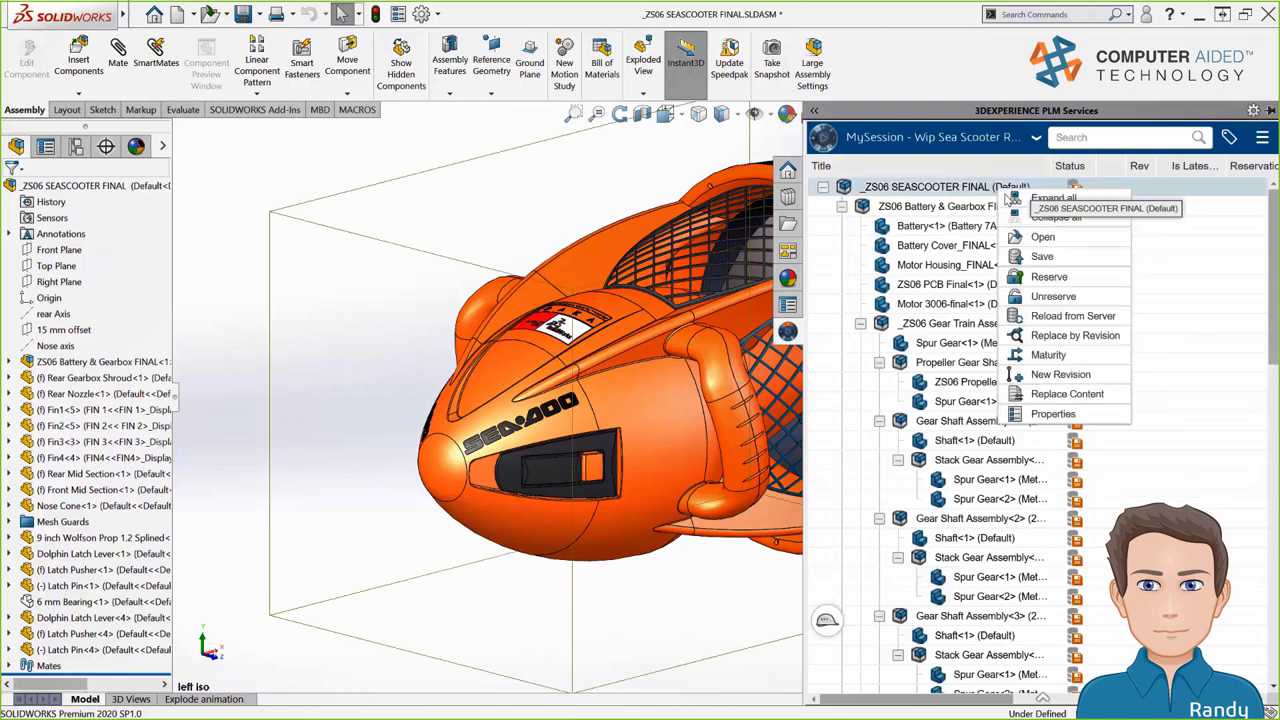
click(1042, 257)
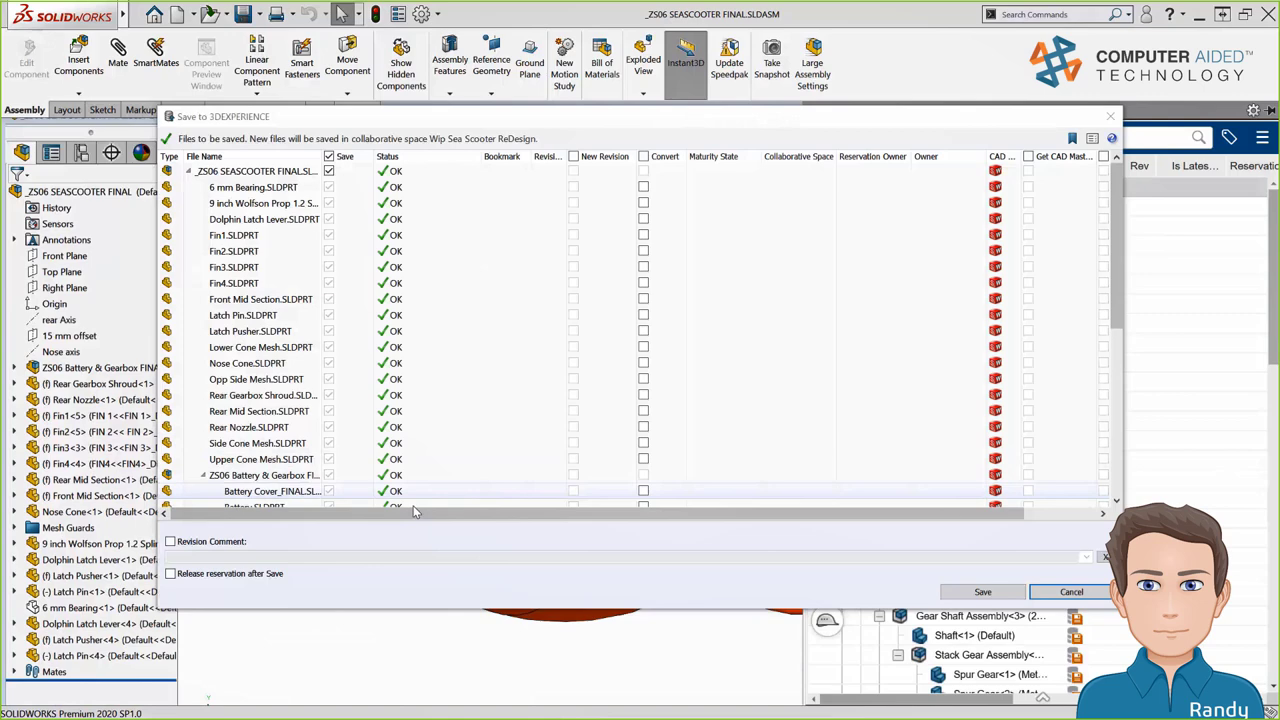
click(199, 542)
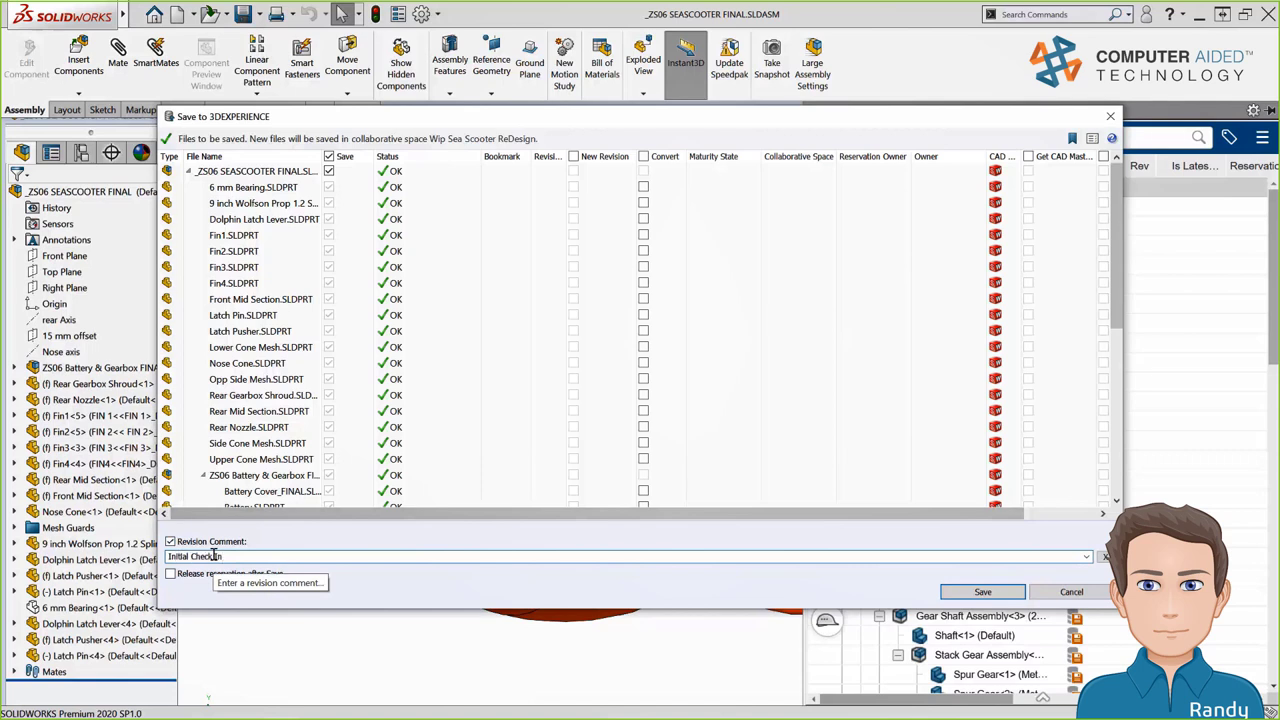
click(965, 594)
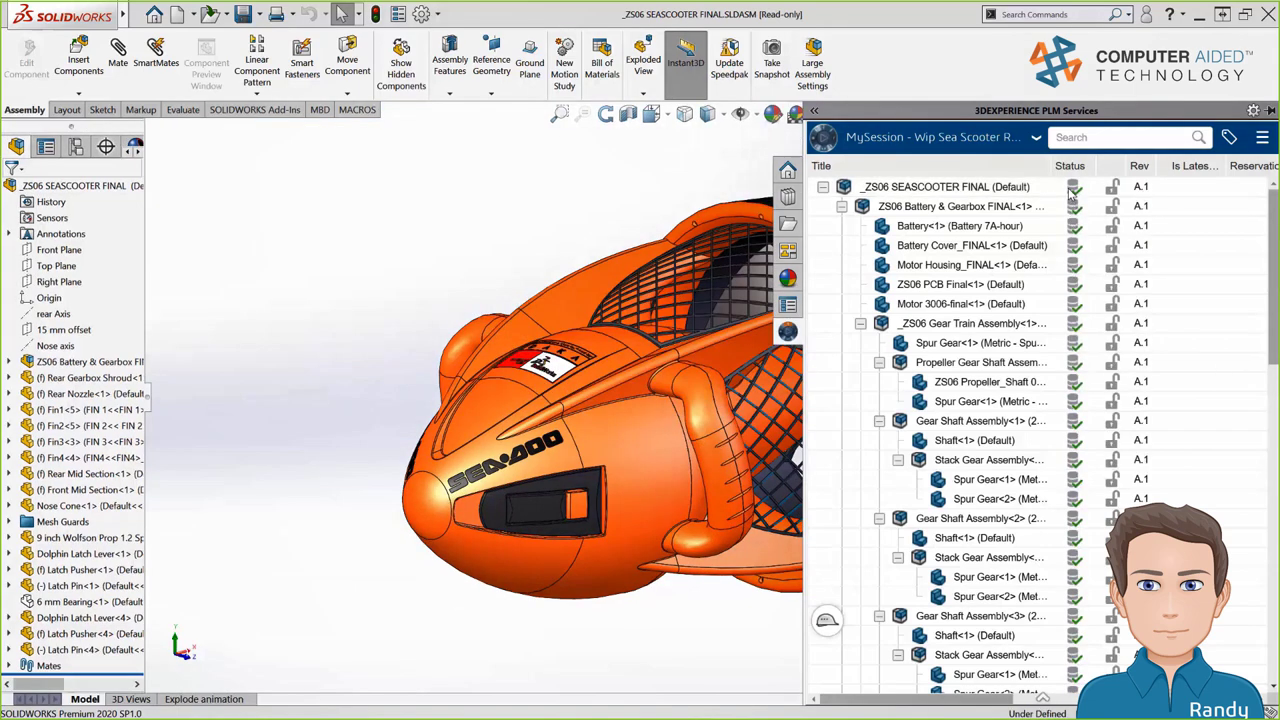
mouse_move(1072, 194)
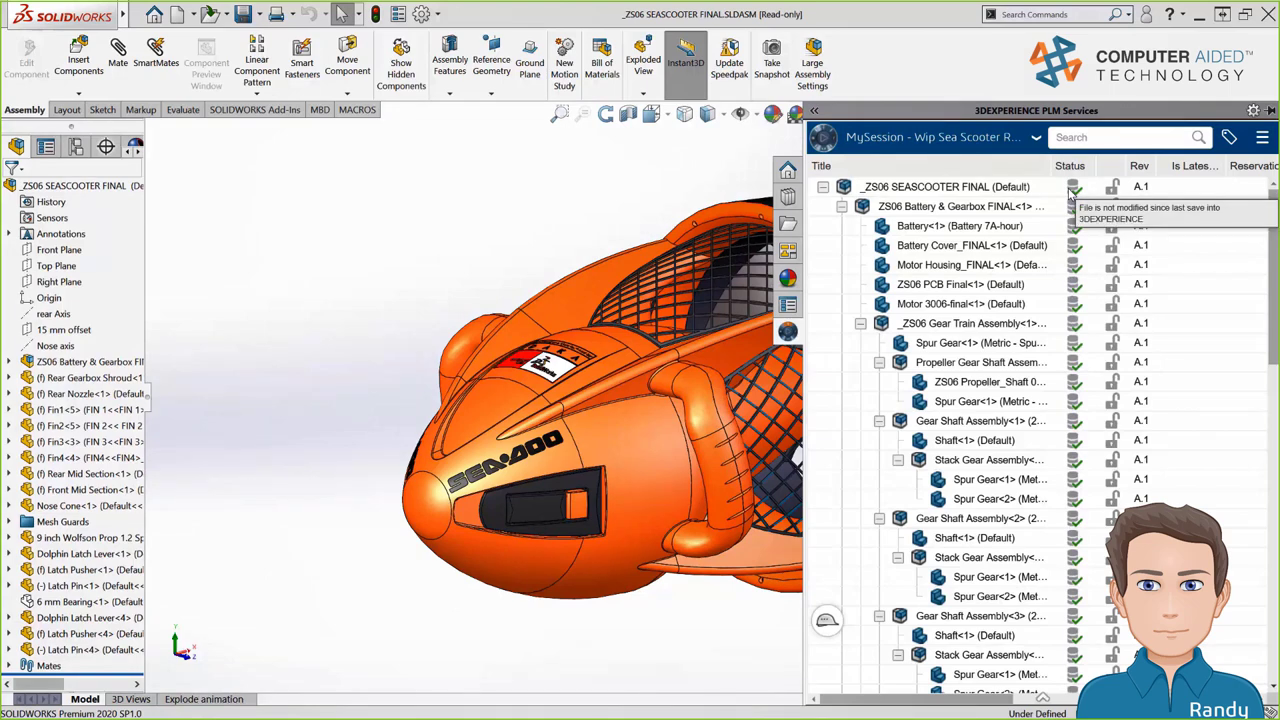
Scroll through the My Work folder's scooter files at revision A.1
drag(1268, 268, 1268, 190)
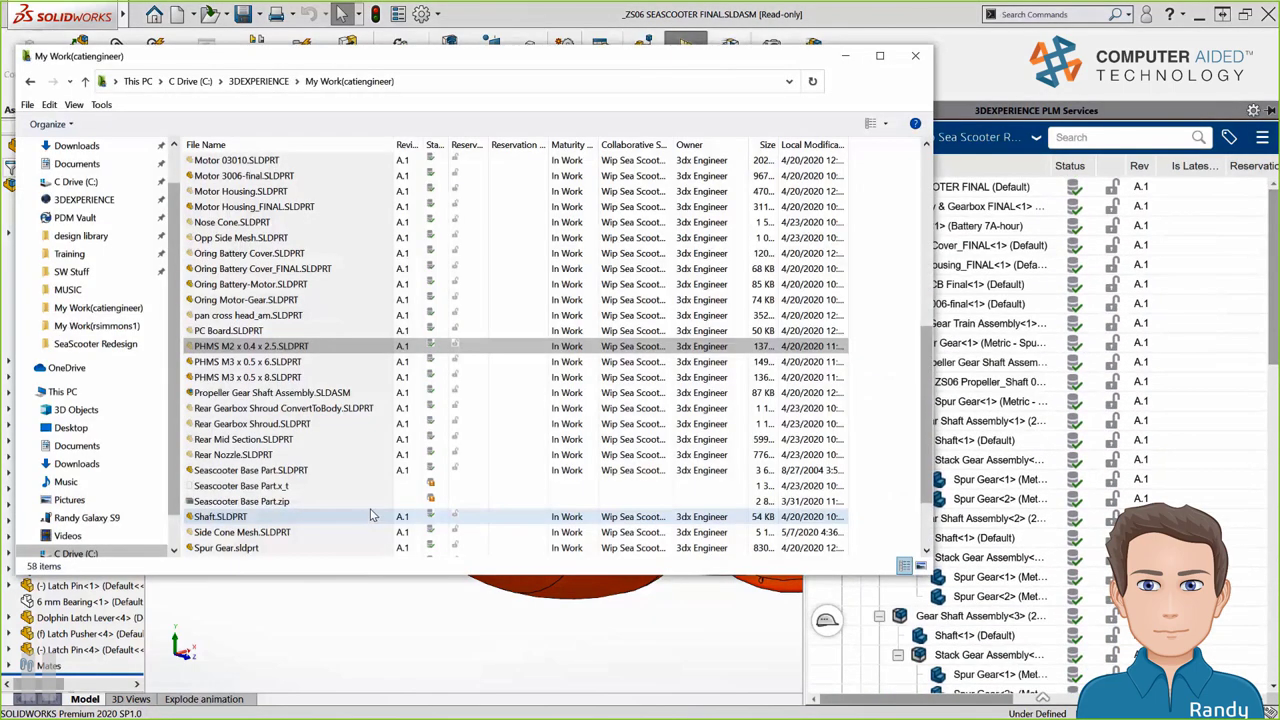
drag(925, 356, 930, 178)
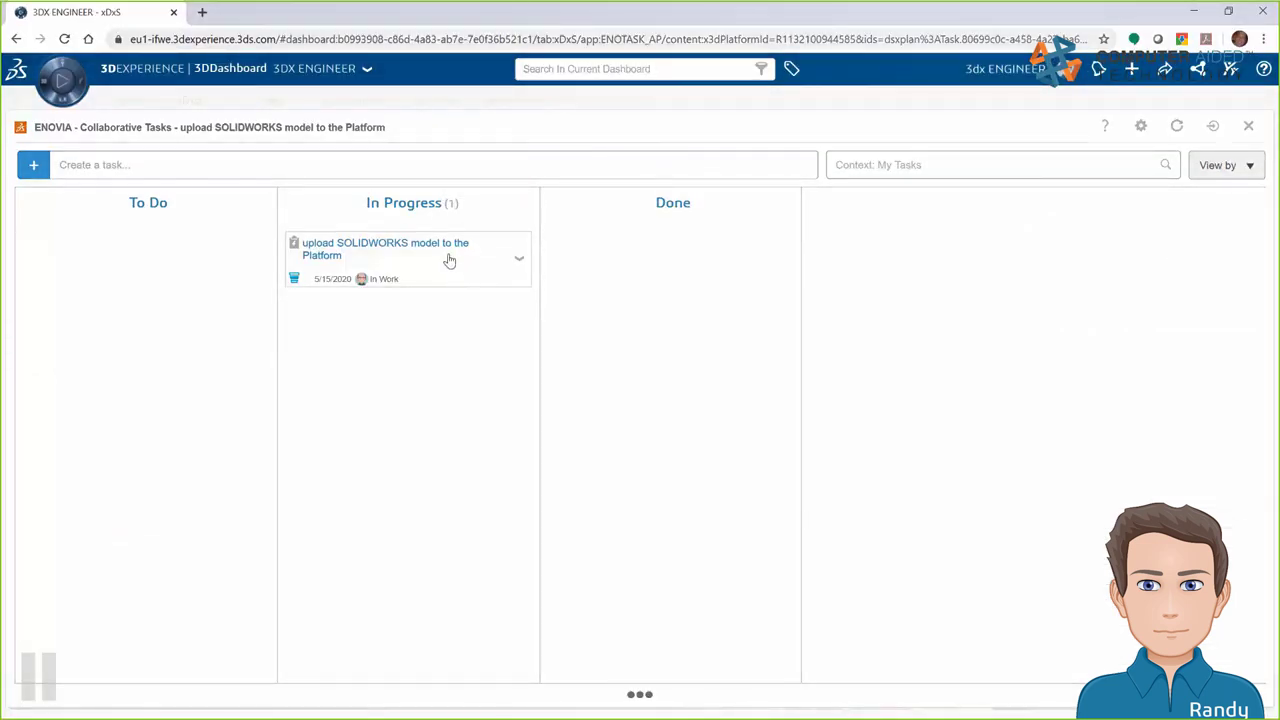
Move the upload task card to Done and open its Comments tab
drag(449, 260, 753, 262)
click(655, 252)
click(881, 209)
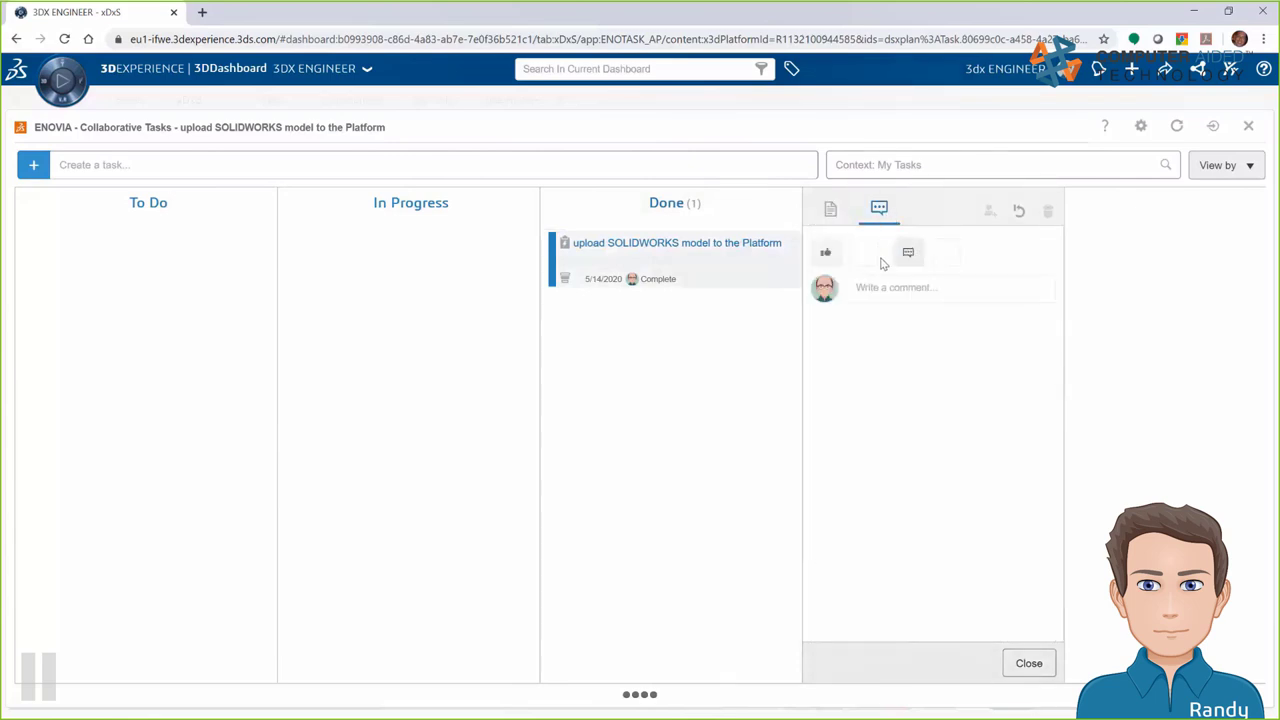
Comment, mentioning the designer and manager, that the SW model is up and ready, then close the task
click(937, 287)
text(@3dx)
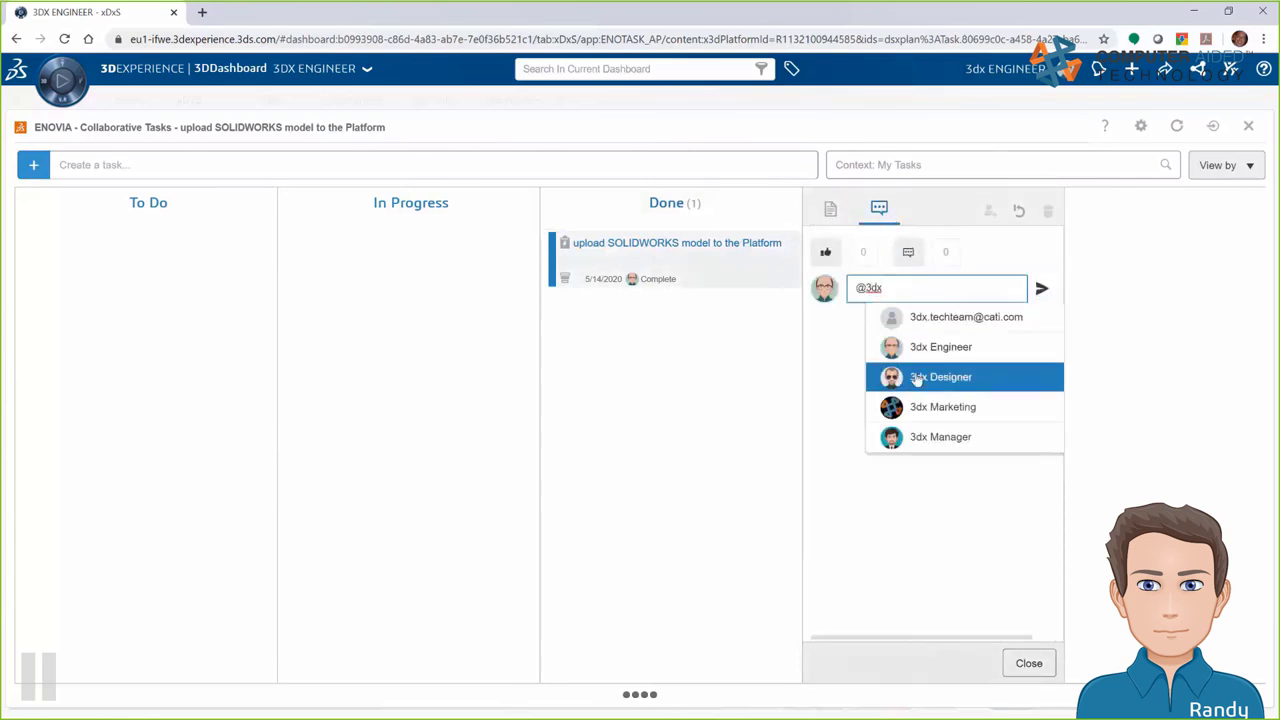
click(915, 374)
text(@3dx)
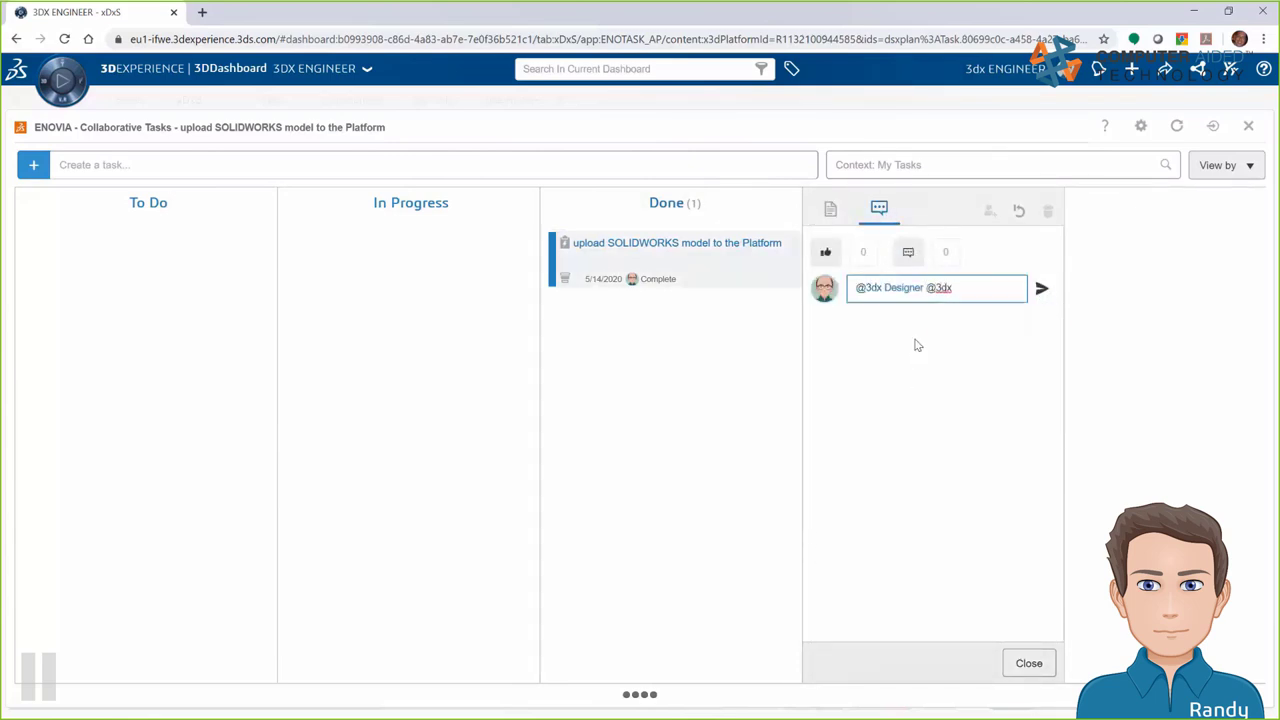
click(962, 437)
text(I have the SW mo)
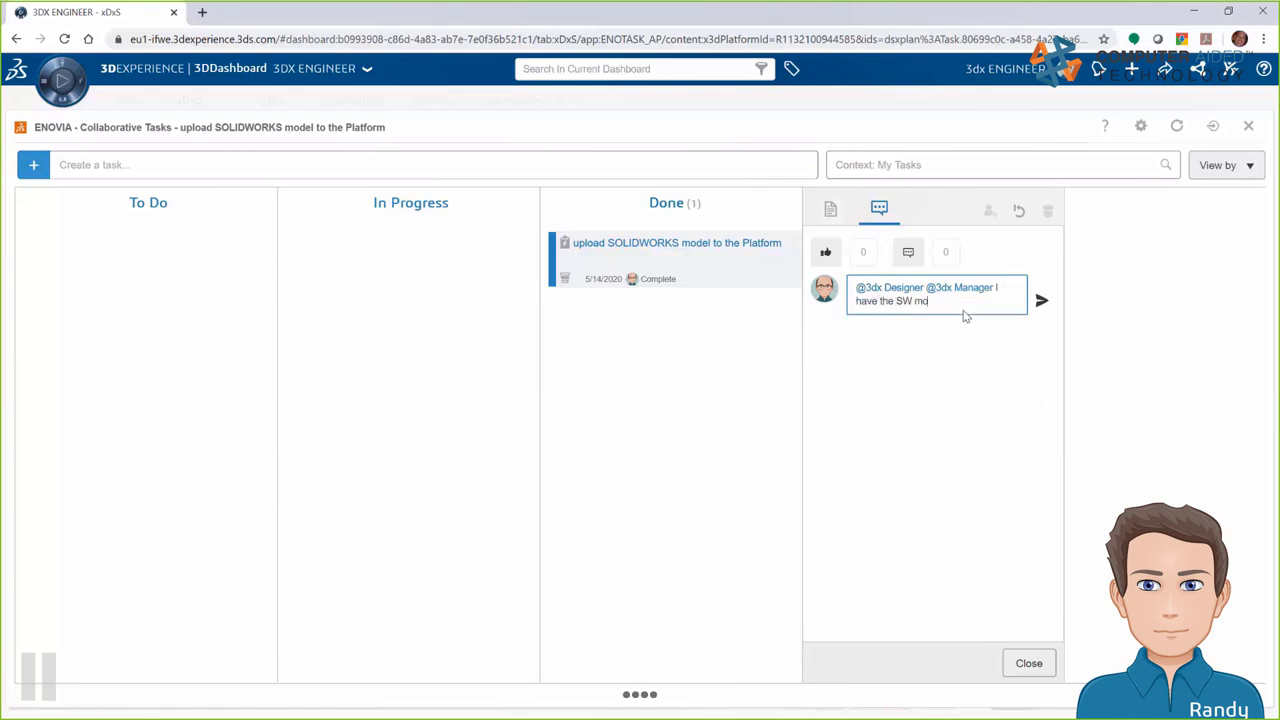
text(del all up and ready to go on the platform!)
click(1026, 664)
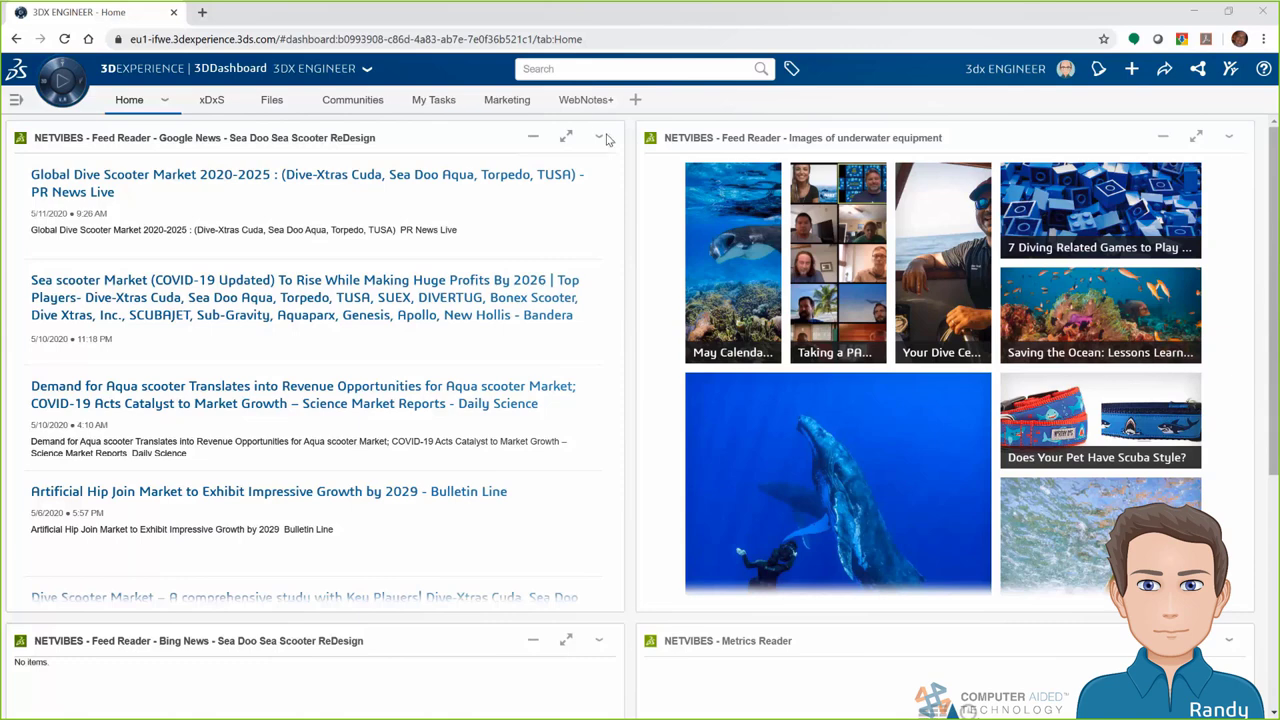
On the Files tab, load the Seascooter Base Part into 3DPlay and orbit to a front side view
click(270, 100)
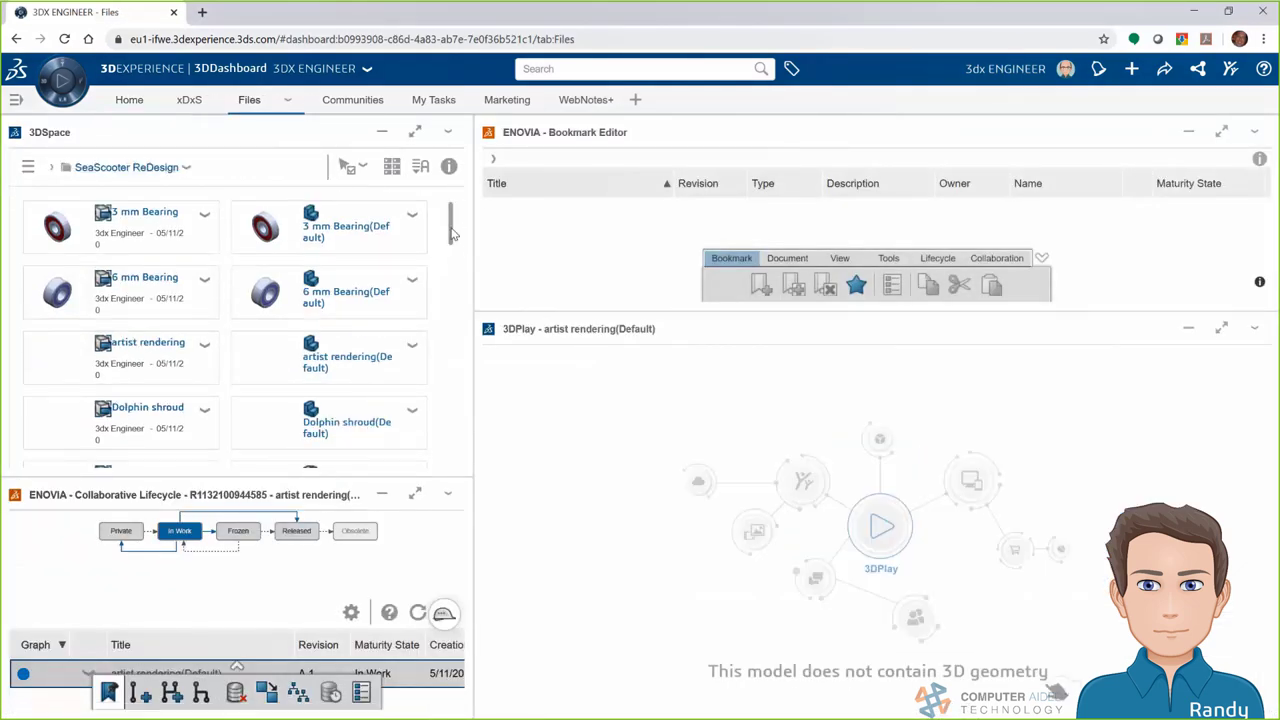
drag(452, 232, 470, 345)
scroll(449, 343, down, 2)
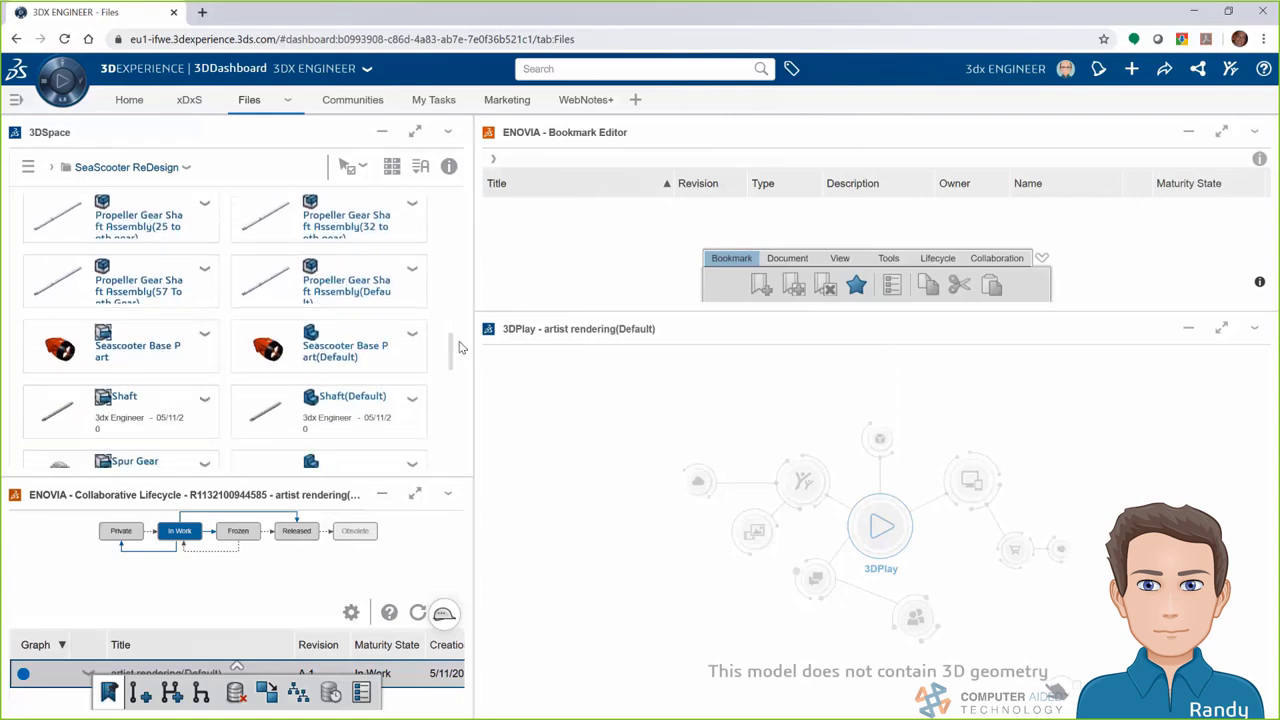
drag(369, 356, 837, 503)
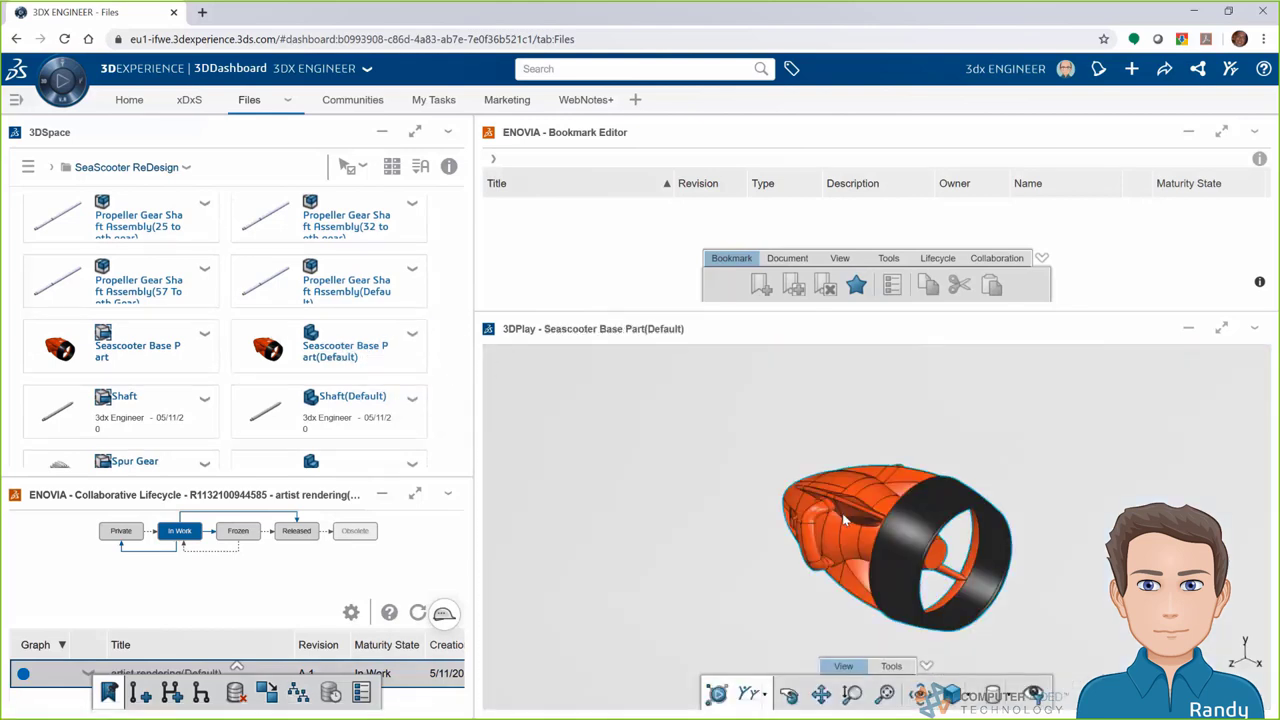
middle_drag(812, 583, 1034, 571)
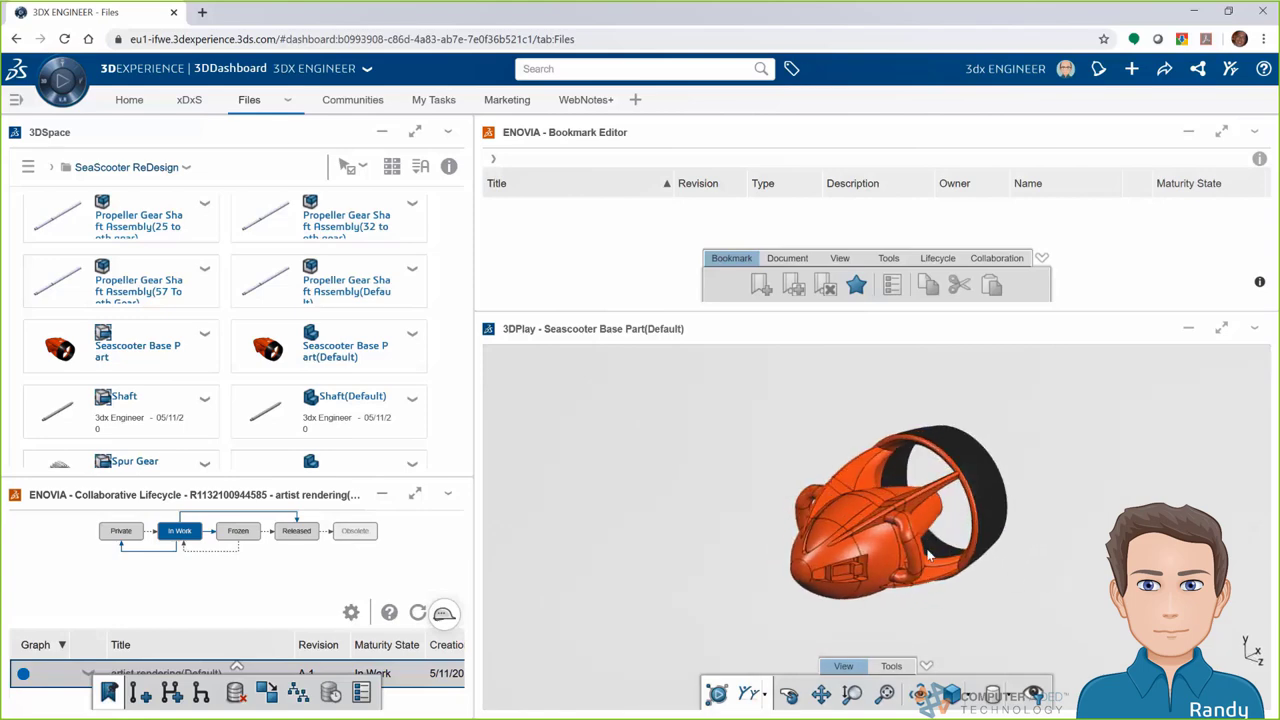
Load the _ZS06 SEASCOOTER FINAL assembly into 3DPlay, maximize the viewer, and orbit it
scroll(1034, 571, up, 3)
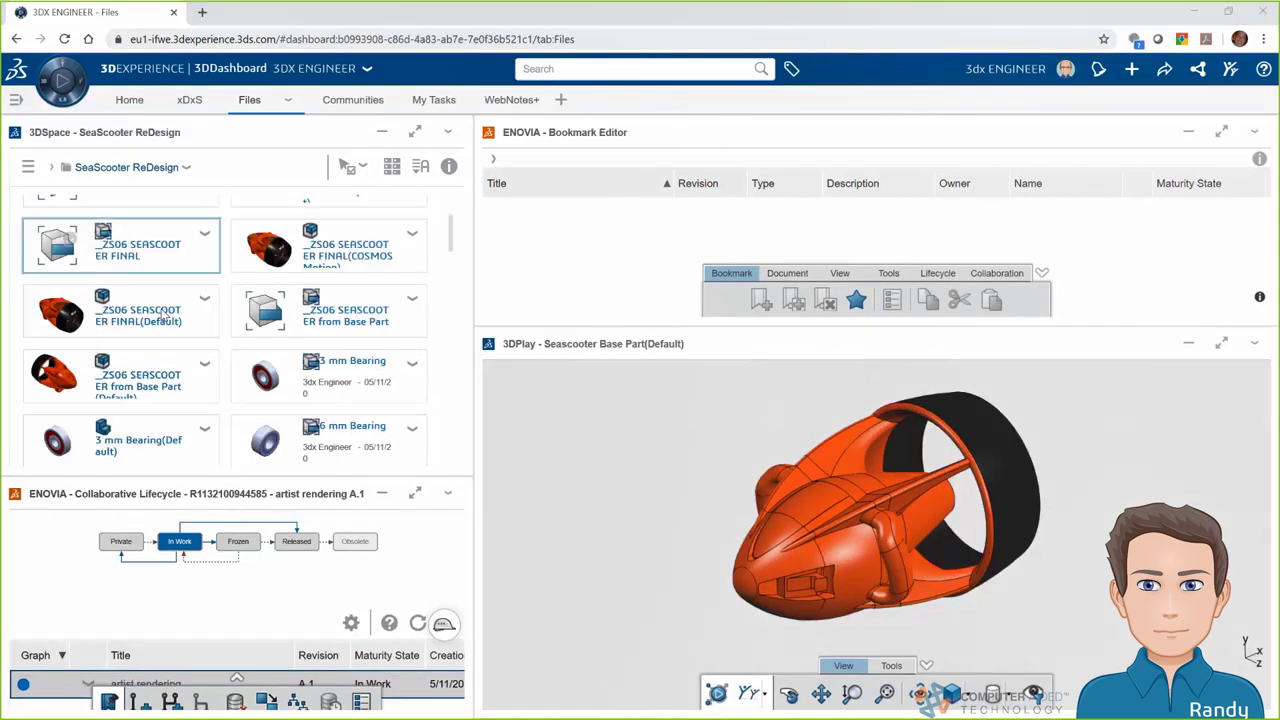
drag(161, 317, 779, 473)
click(1221, 343)
drag(1223, 351, 984, 567)
Explode the scooter, spread the parts further apart, orbit it, then reassemble it
click(655, 666)
click(621, 694)
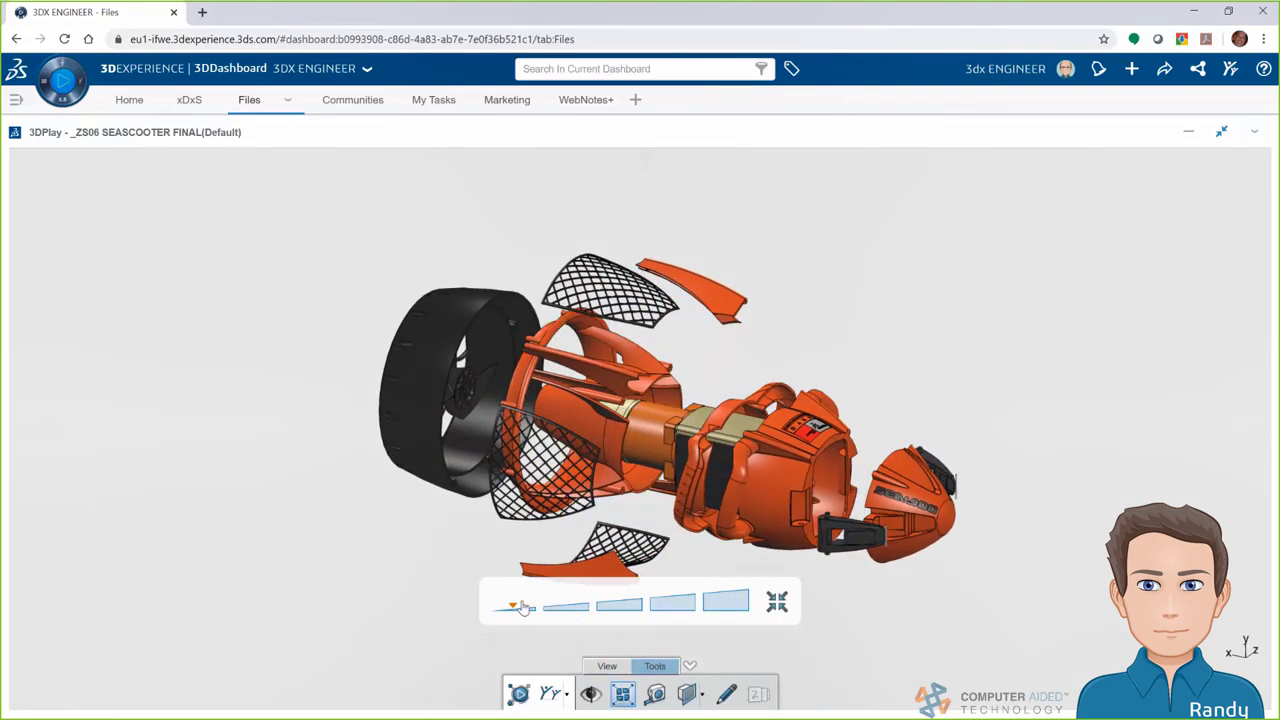
drag(522, 608, 622, 608)
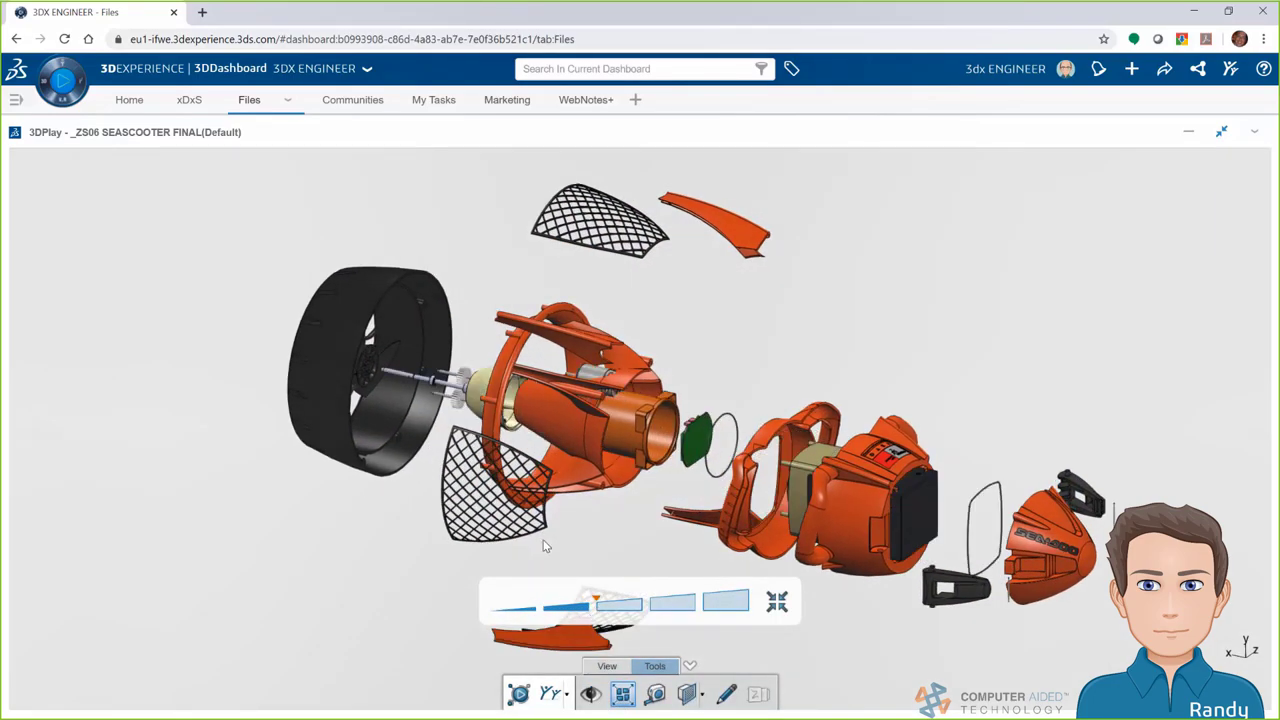
drag(553, 545, 943, 551)
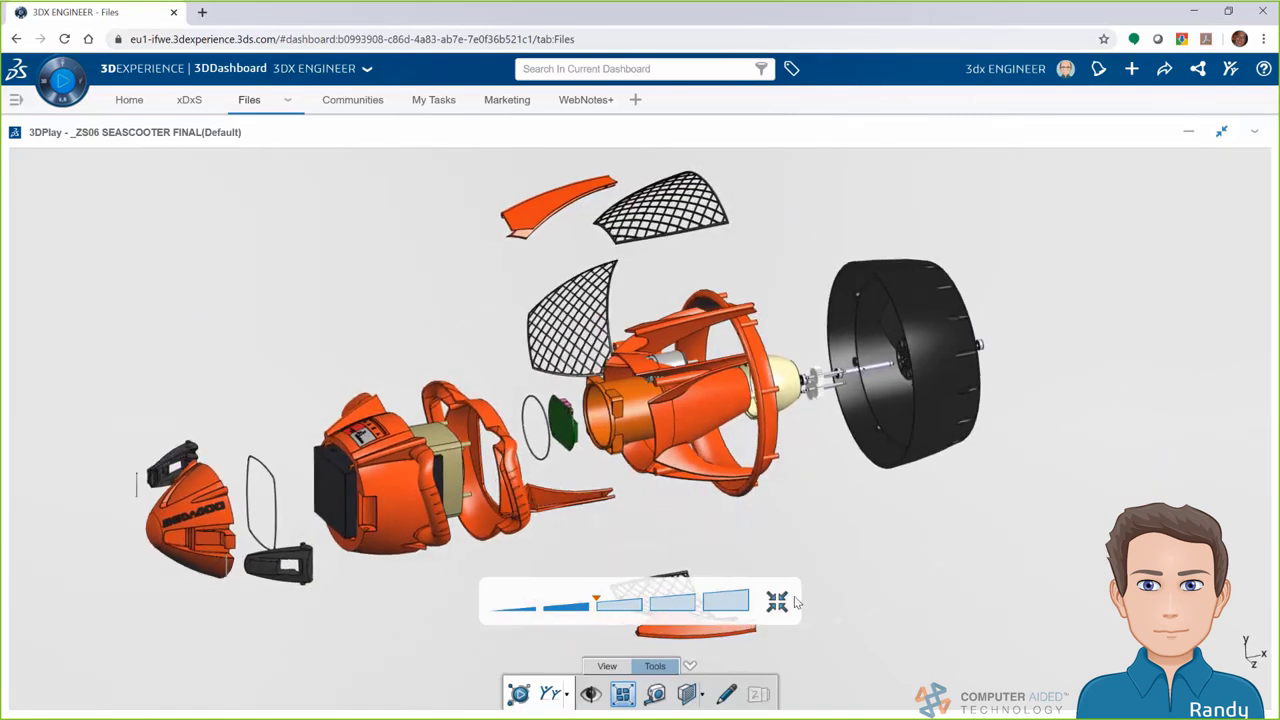
click(781, 601)
Cut a section plane through the scooter, shift it across, then remove the section
drag(652, 485, 605, 440)
click(688, 694)
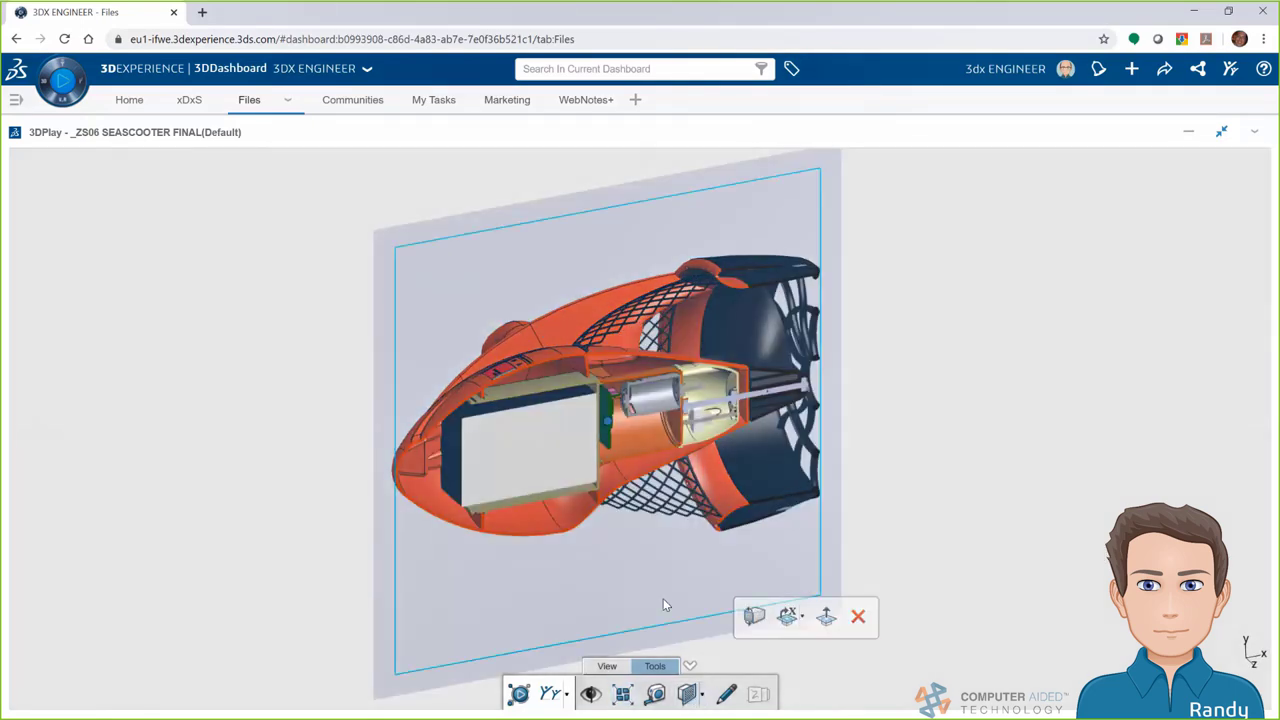
drag(666, 603, 775, 537)
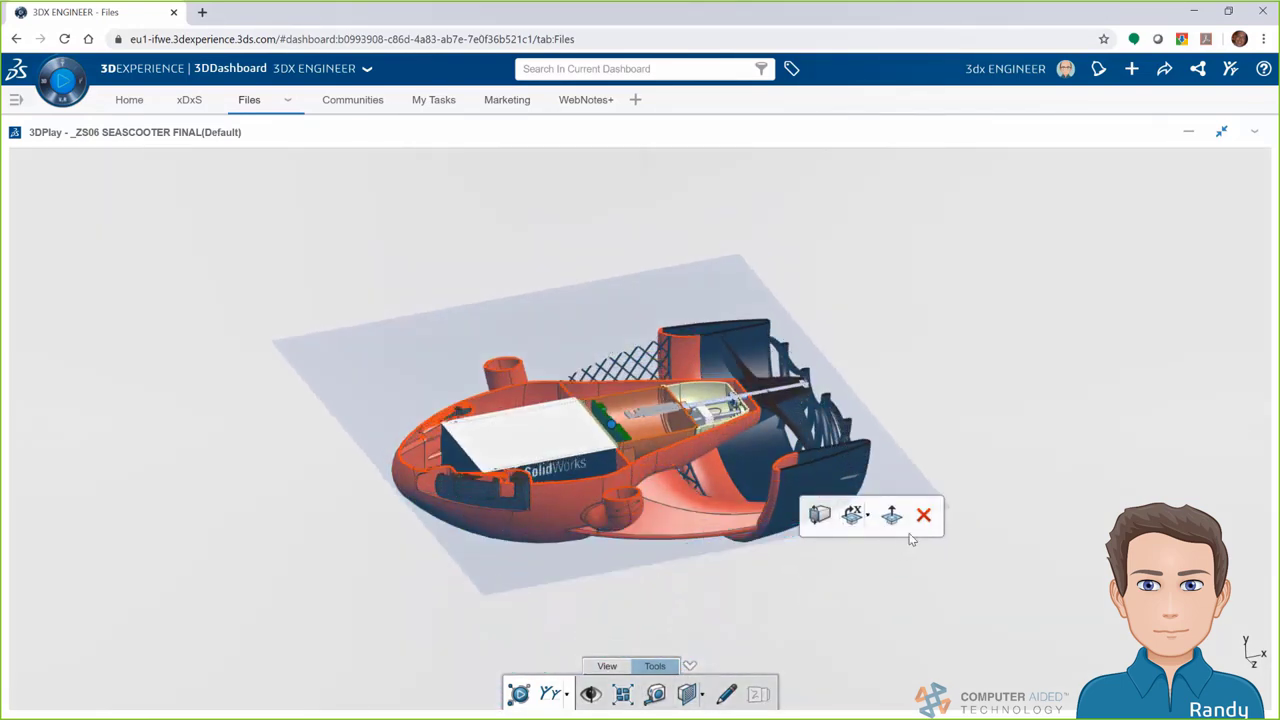
click(923, 516)
Search for seascooter, filtered to the Wip Sea Scooter ReDesign space, Physical Products and the engineer's items
click(1221, 131)
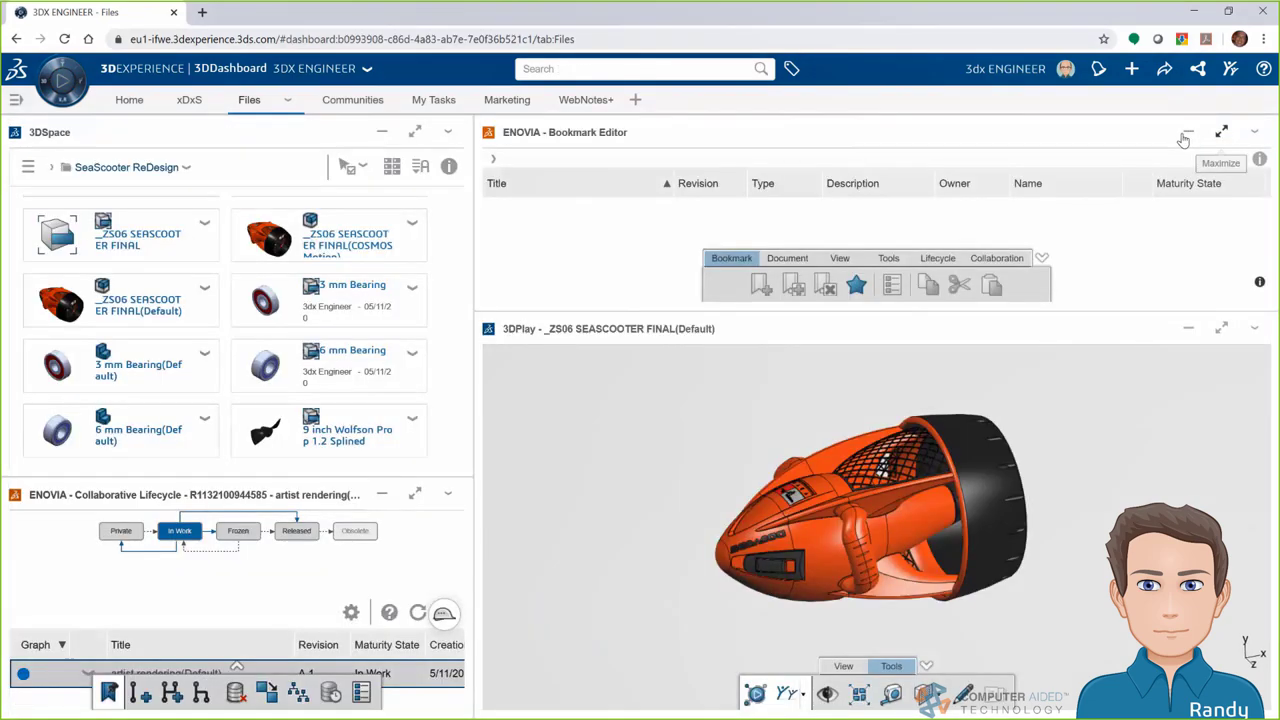
click(648, 70)
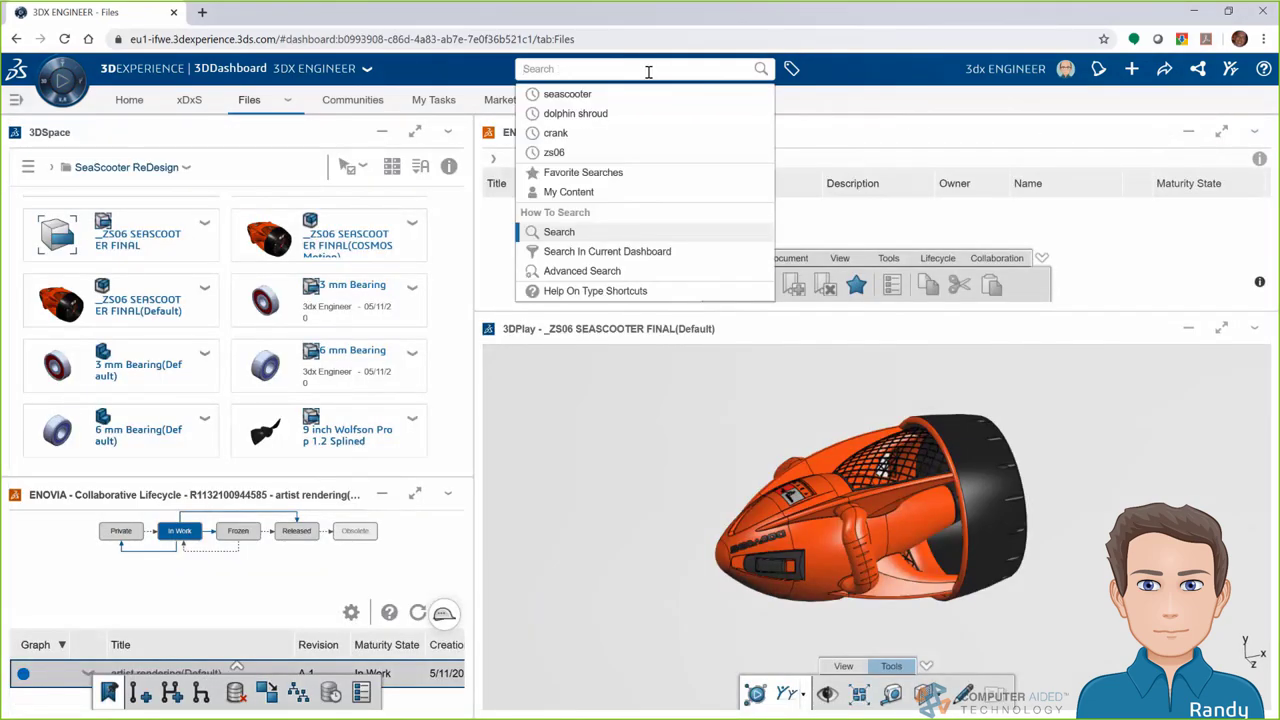
text(seascooter)
key(Return)
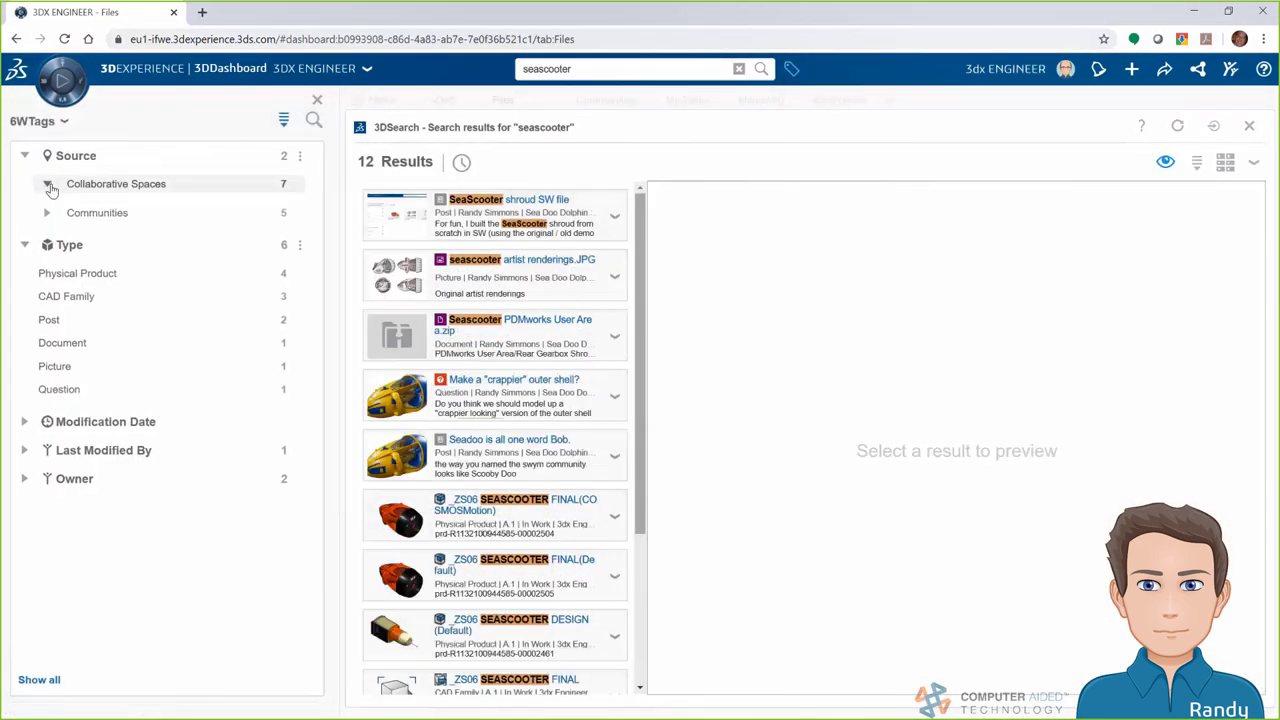
click(47, 185)
click(103, 213)
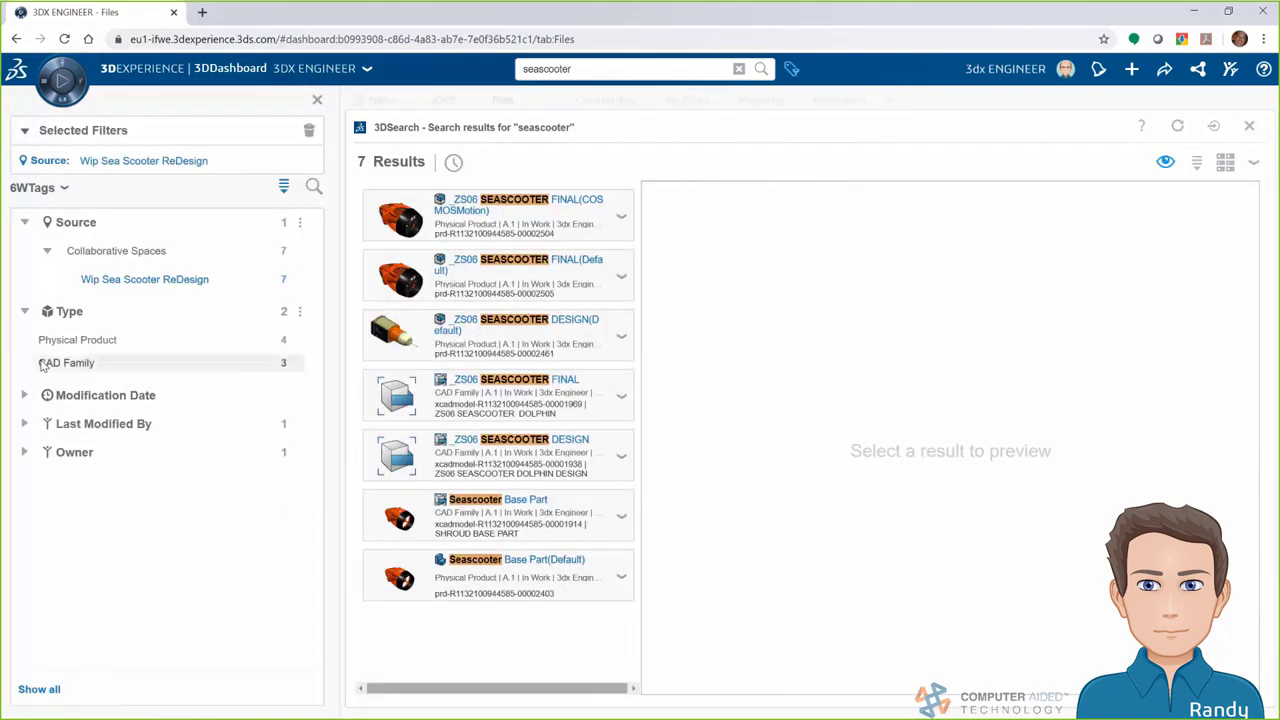
click(60, 342)
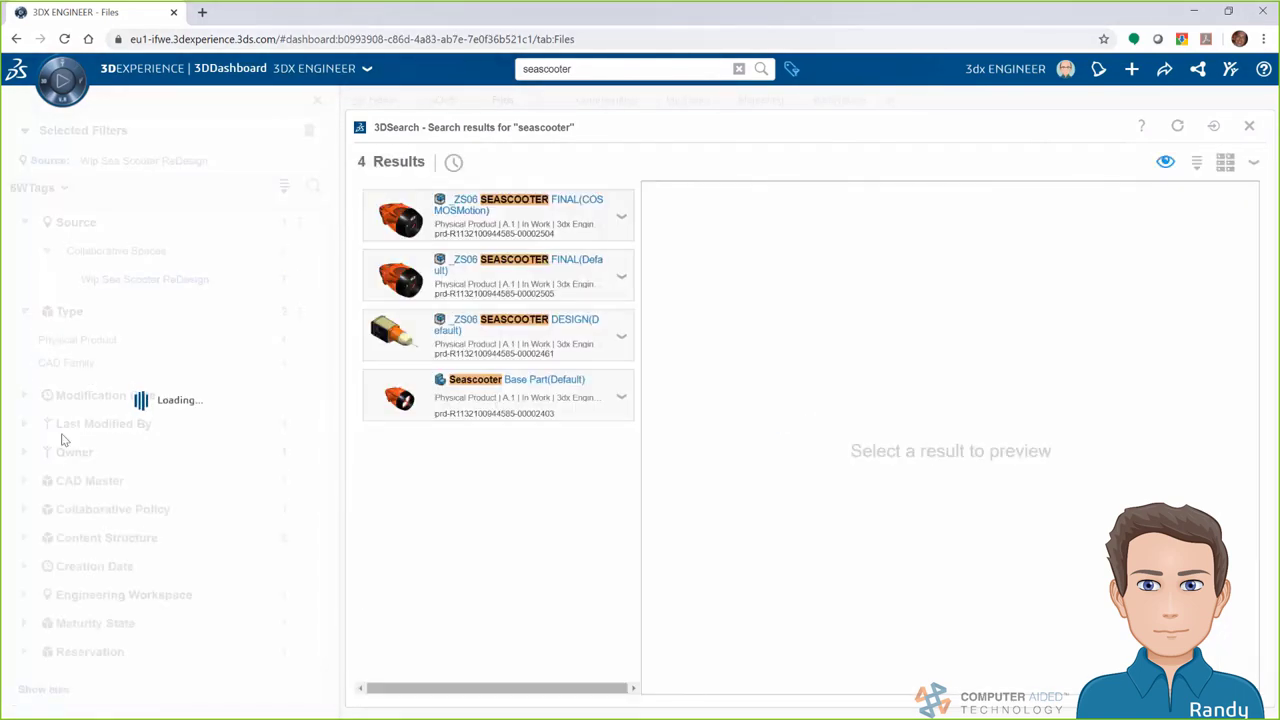
click(24, 480)
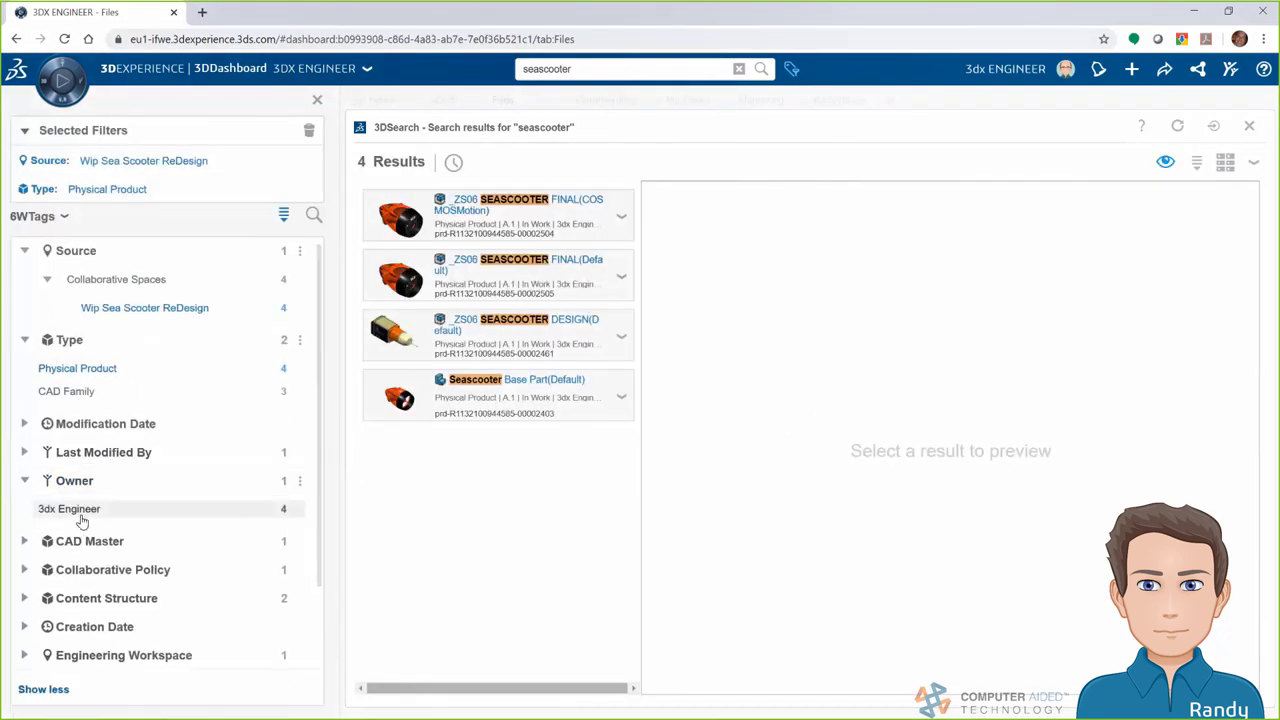
click(70, 509)
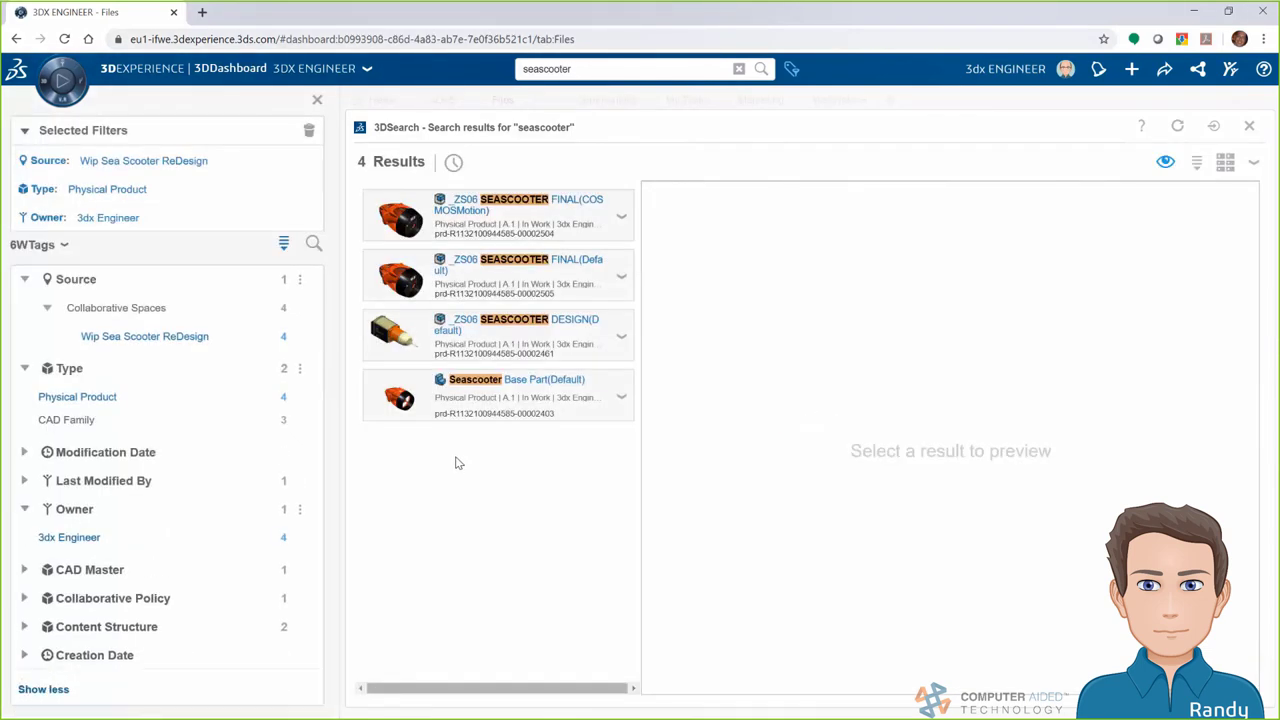
Preview _ZS06 SEASCOOTER FINAL(Default) in 3D and drag it onto the dashboard widgets
click(536, 268)
drag(1228, 434, 1232, 612)
scroll(1057, 394, up, 5)
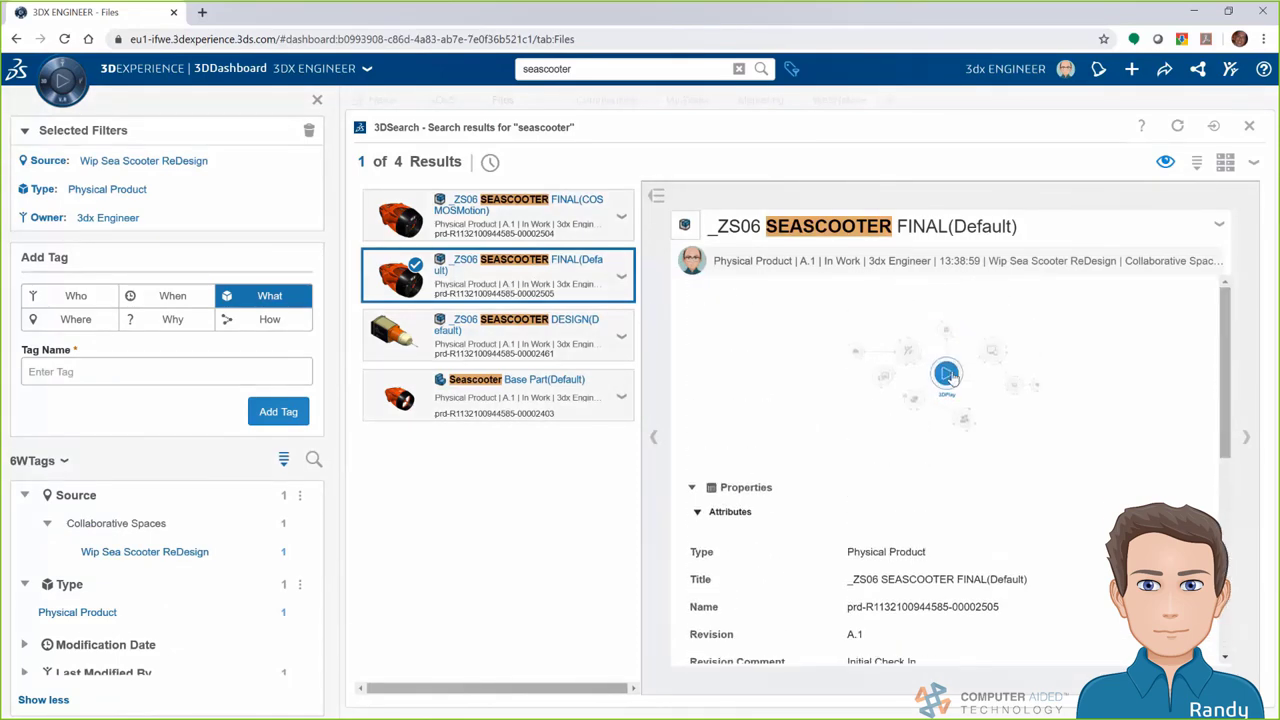
click(948, 374)
drag(928, 420, 950, 385)
scroll(950, 385, up, 3)
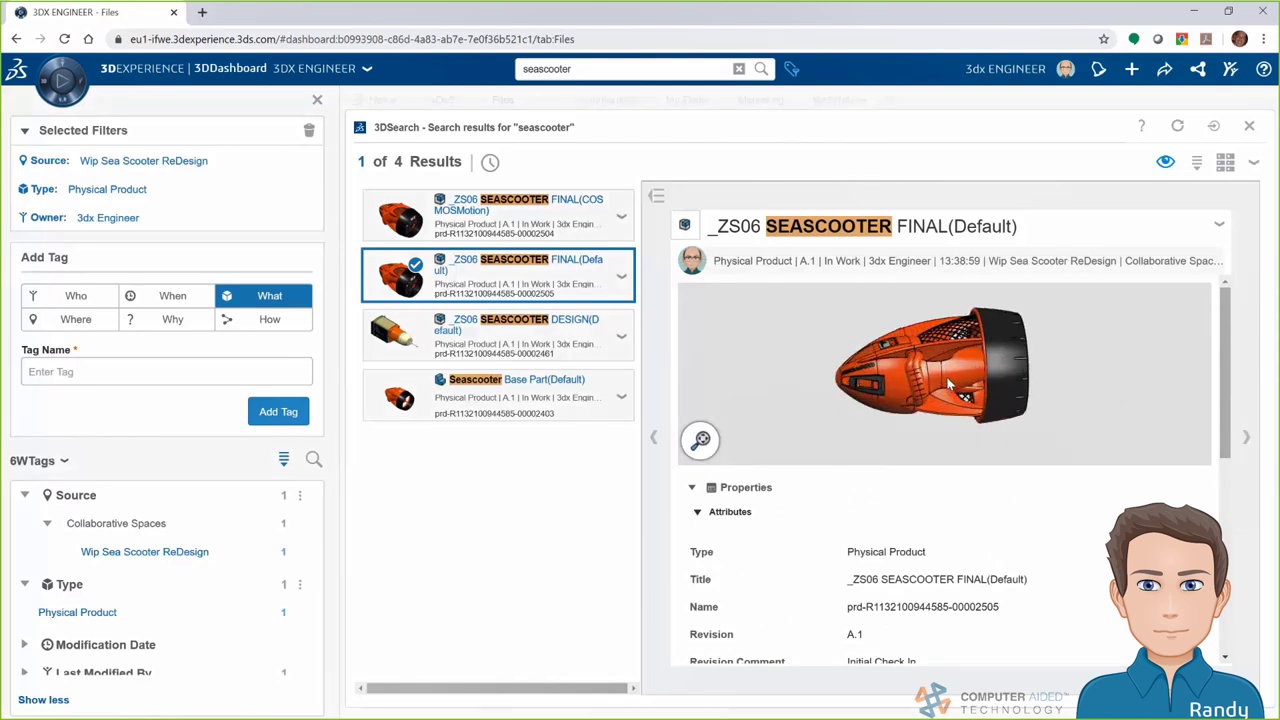
drag(508, 275, 238, 572)
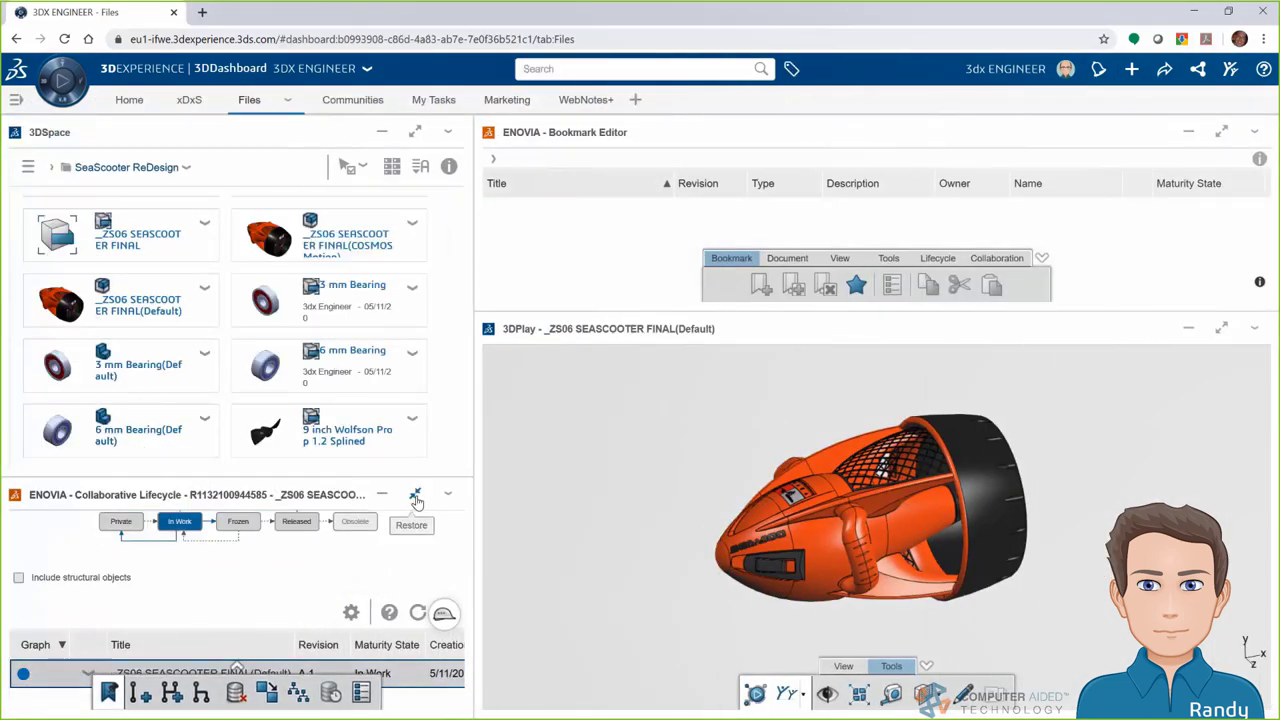
Maximize Collaborative Lifecycle and preview the Frozen and Released maturity prompts without applying them
click(415, 494)
click(643, 198)
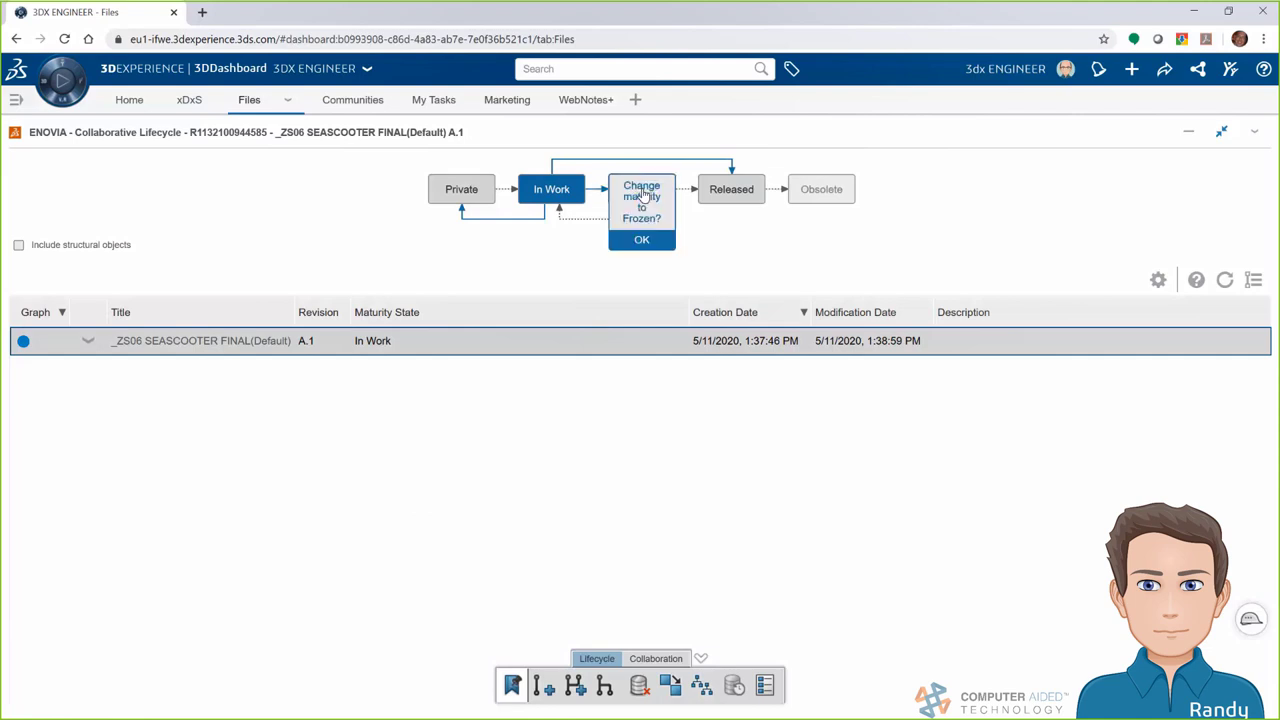
click(733, 197)
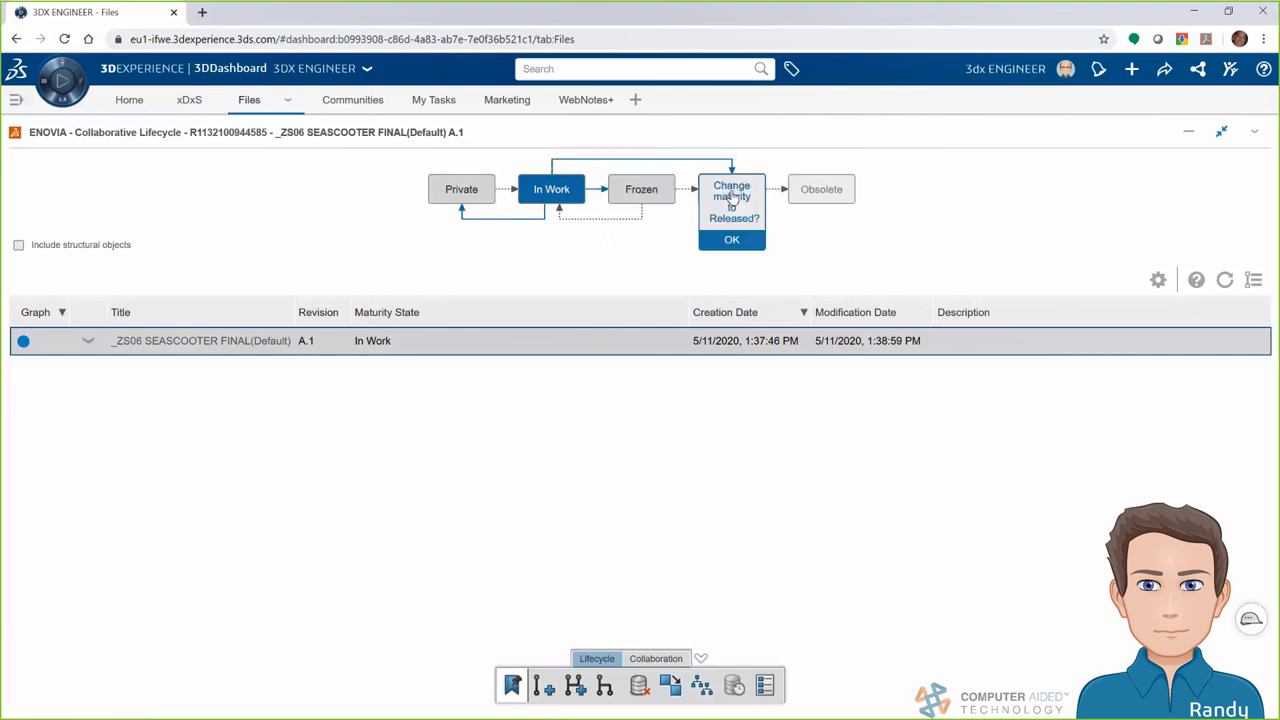
click(155, 379)
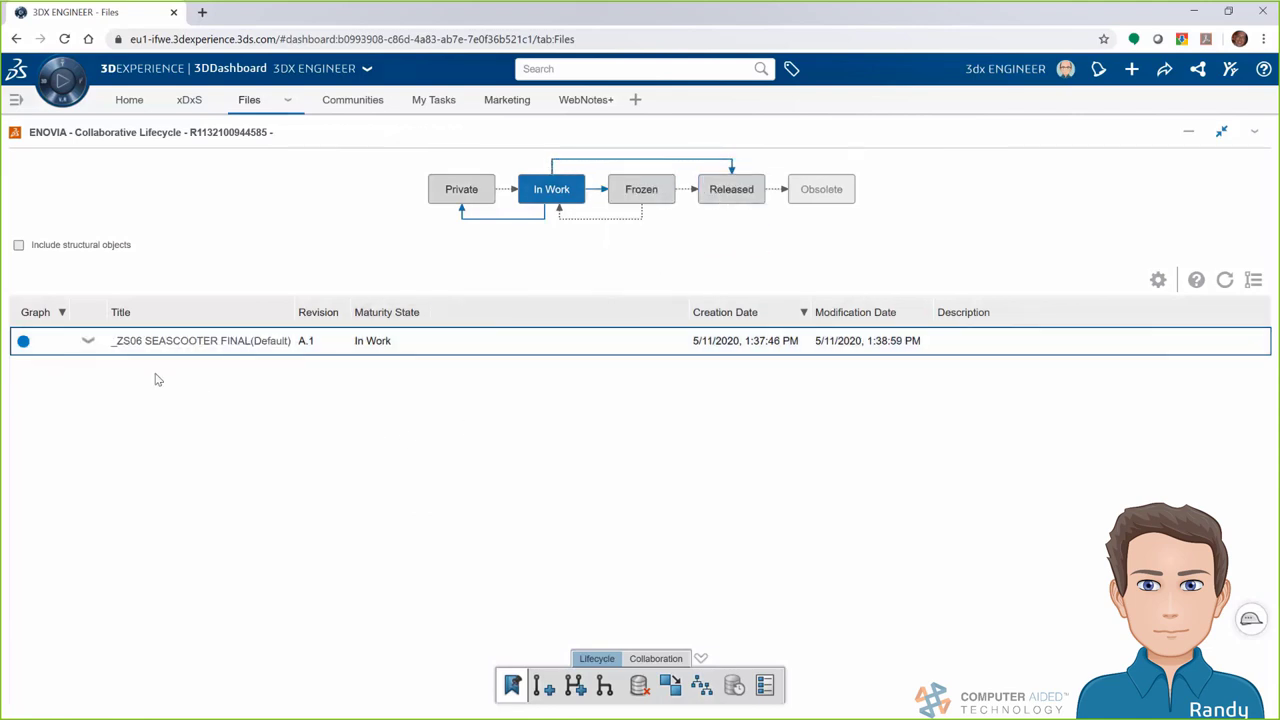
Show the sea scooter model's related objects and list its 22 children
click(88, 342)
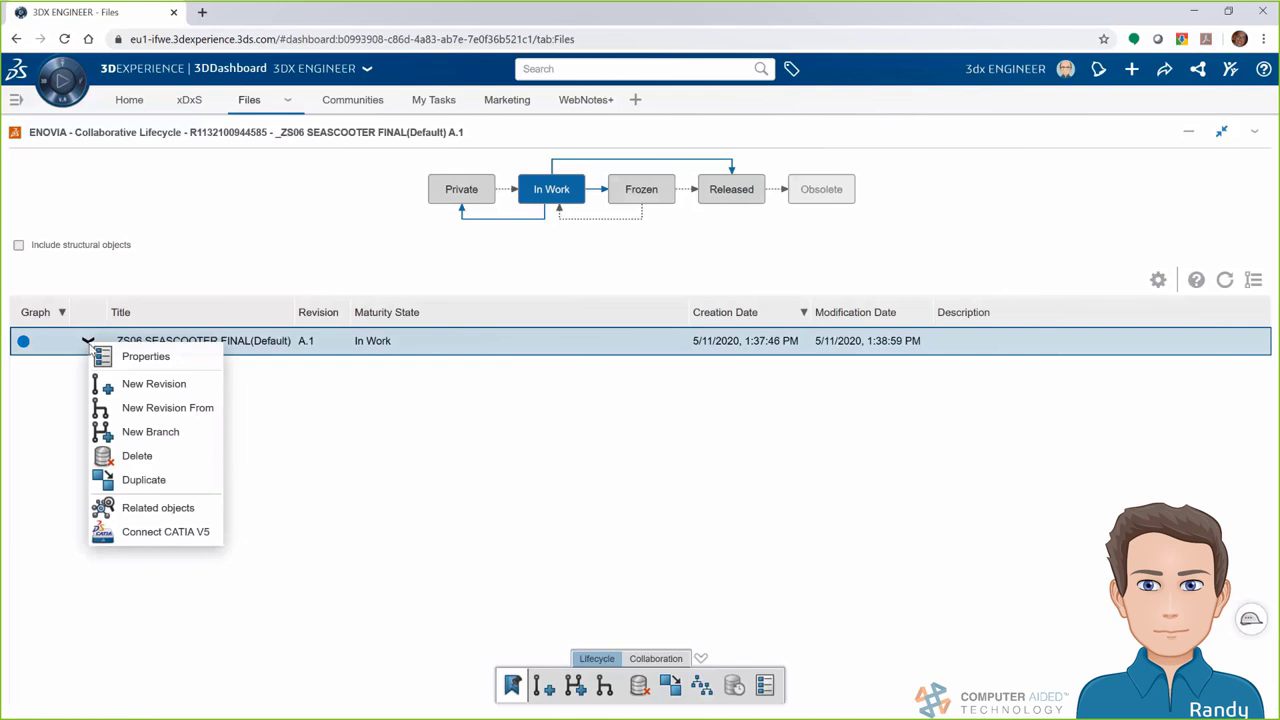
click(158, 508)
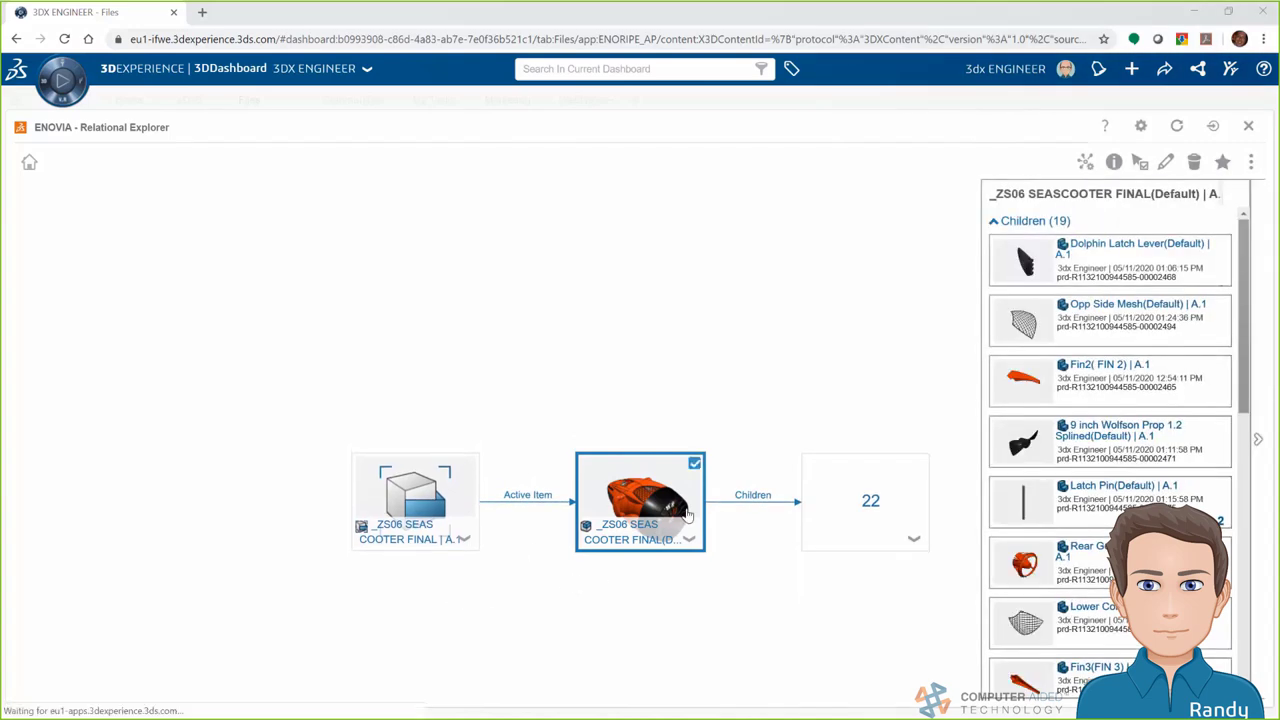
click(862, 504)
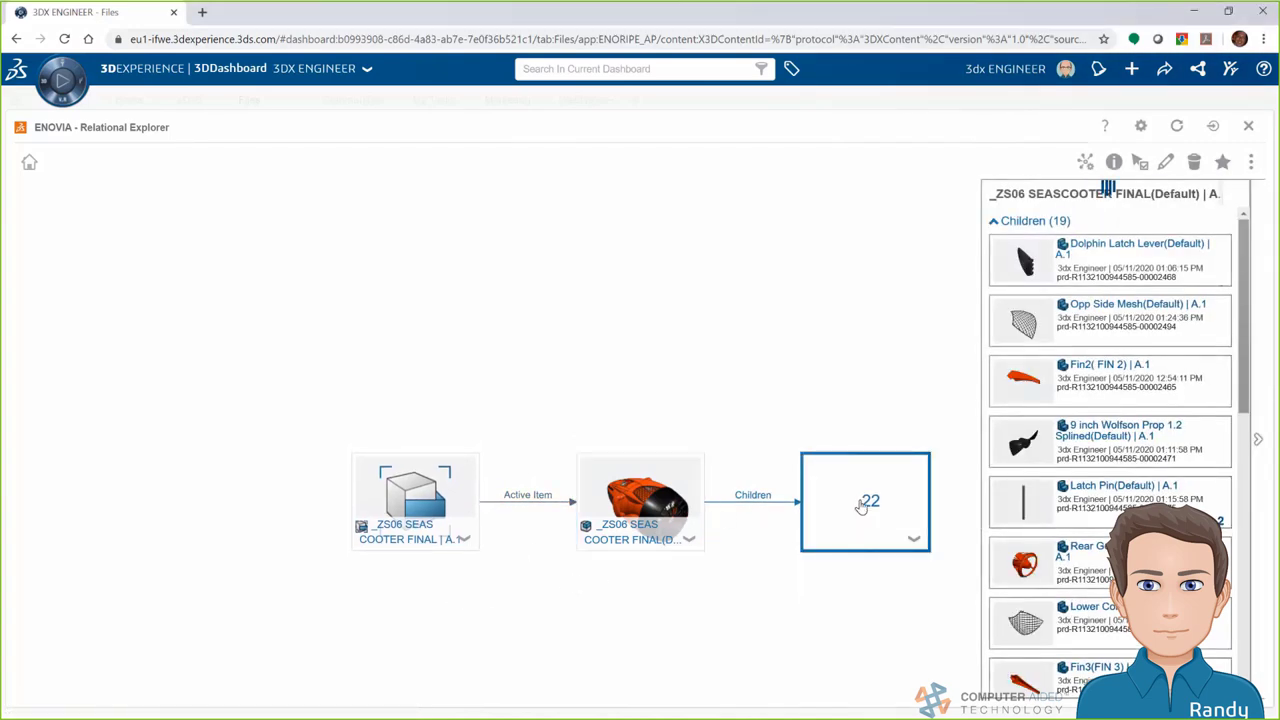
drag(1245, 300, 1243, 453)
scroll(1235, 274, up, 2)
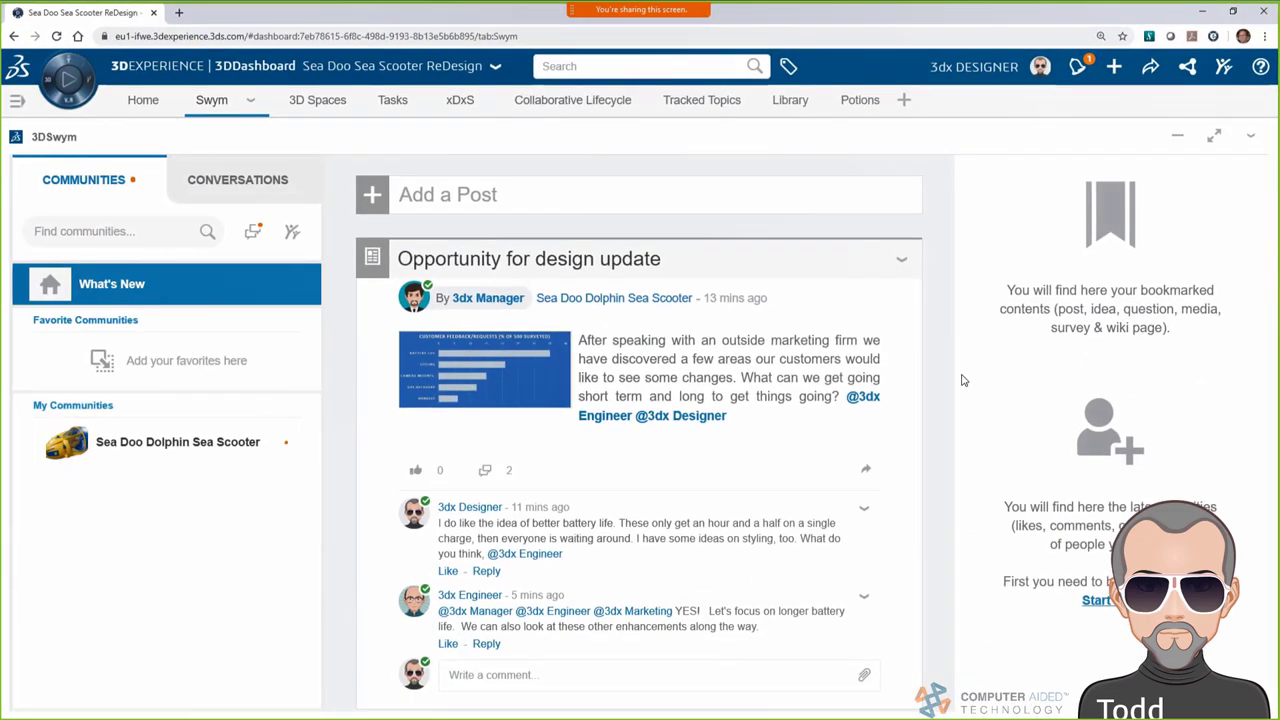
Open the 'Create Concept Sketches for new styling' task from its notification and move it to In Progress
click(1076, 68)
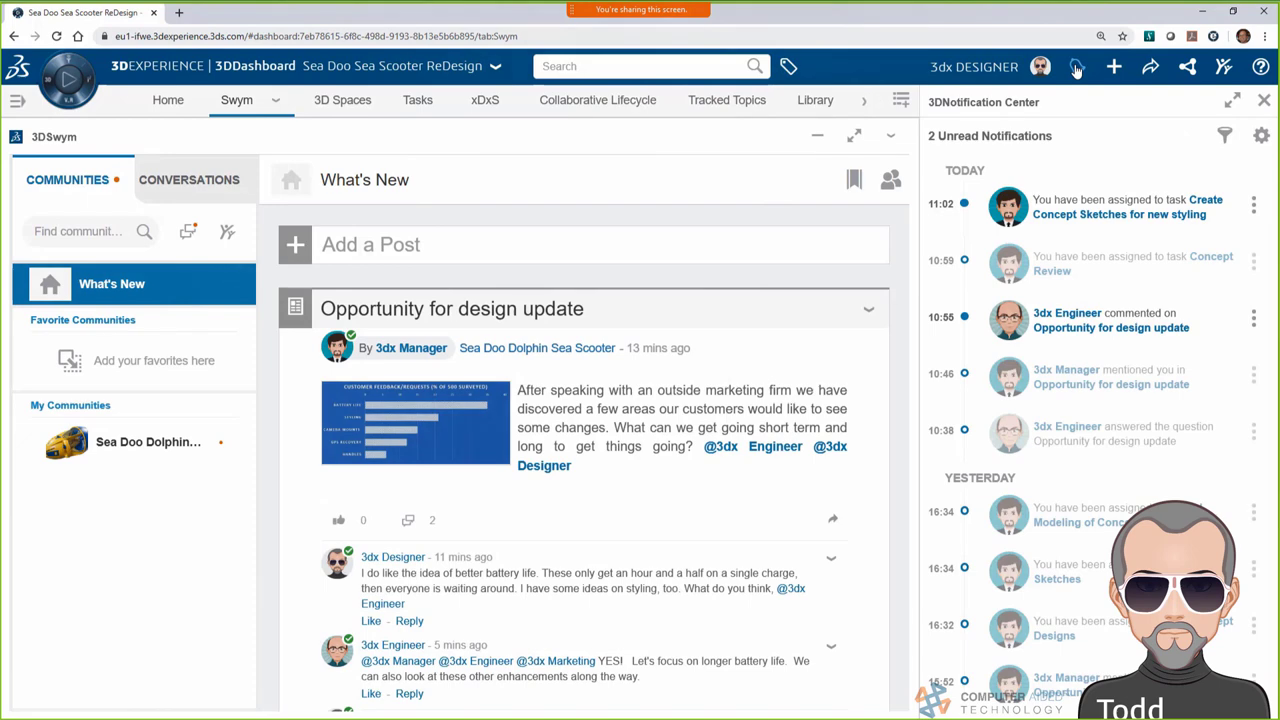
click(1200, 202)
click(1266, 104)
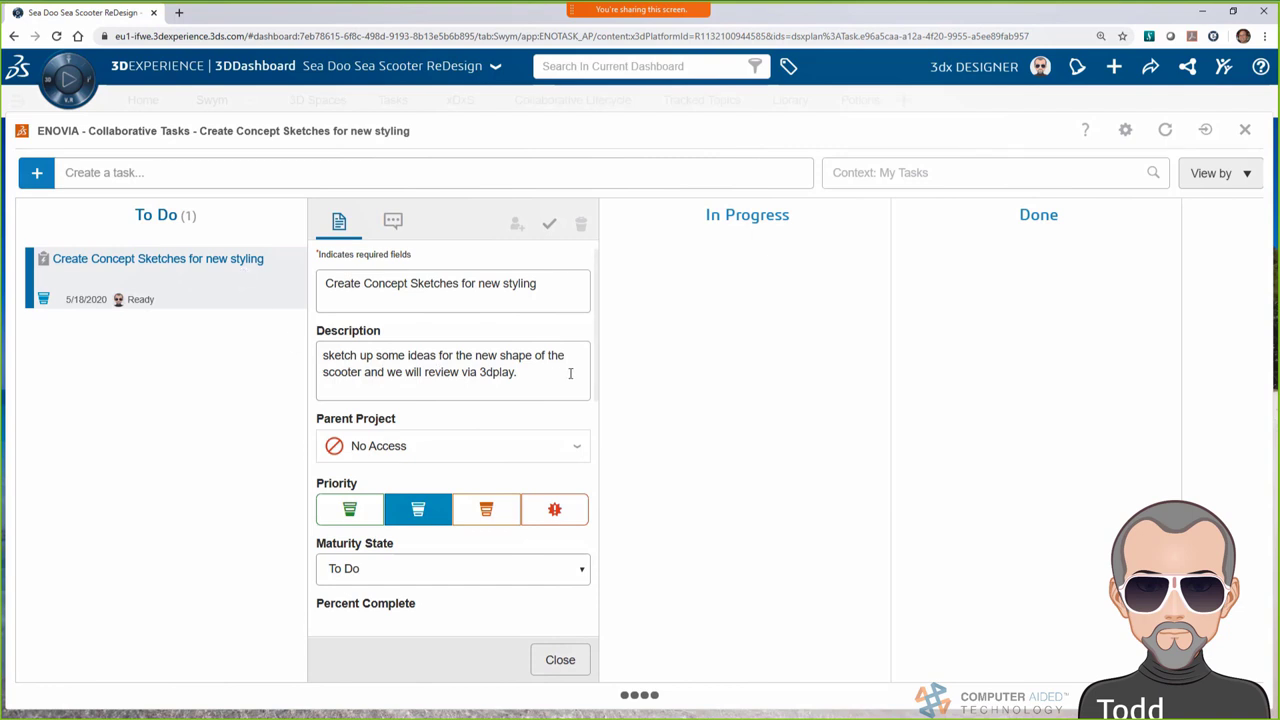
click(560, 660)
drag(80, 262, 440, 298)
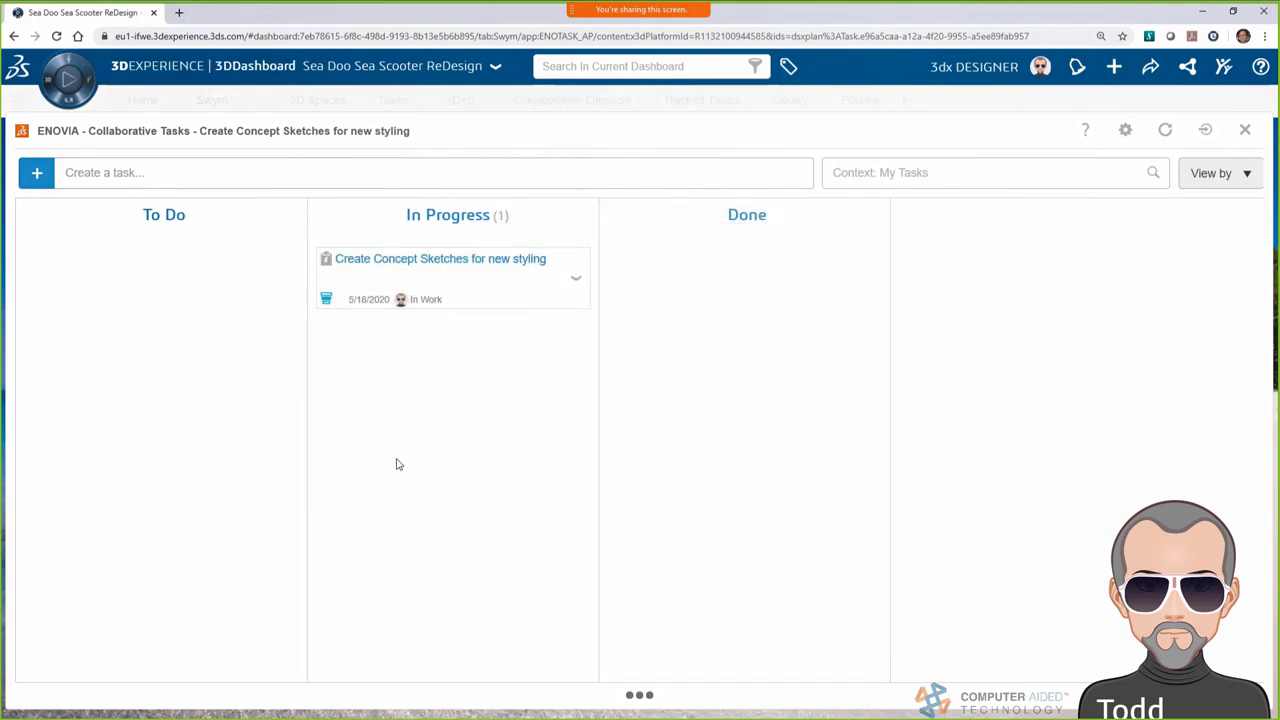
click(1246, 134)
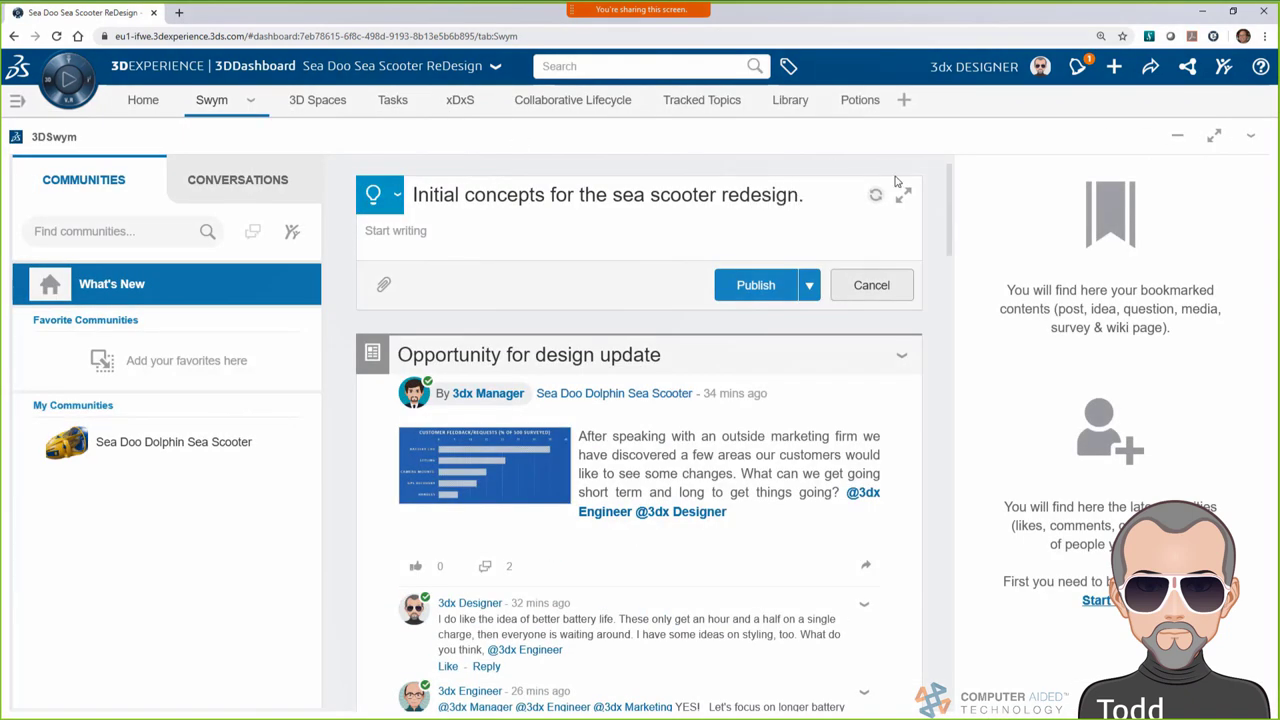
Write the idea post text about swapping batteries and upload the kobalt lawn mower battery photo
click(903, 193)
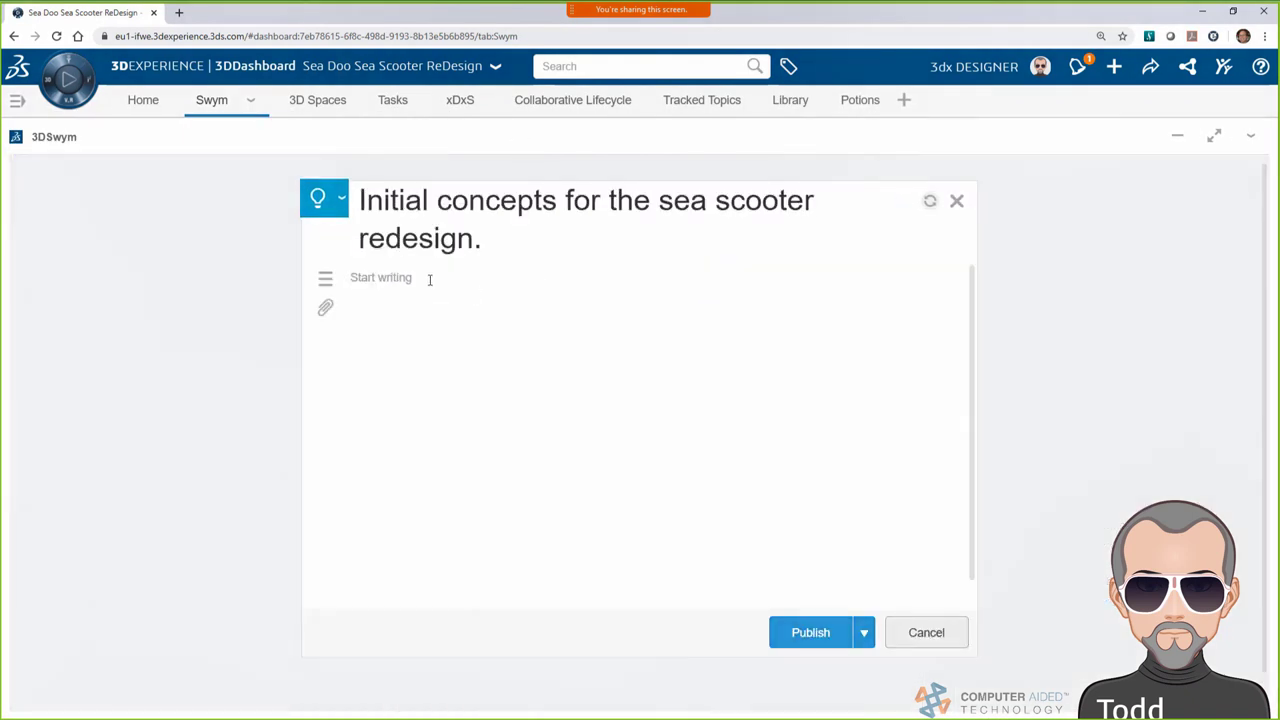
text(Hey)
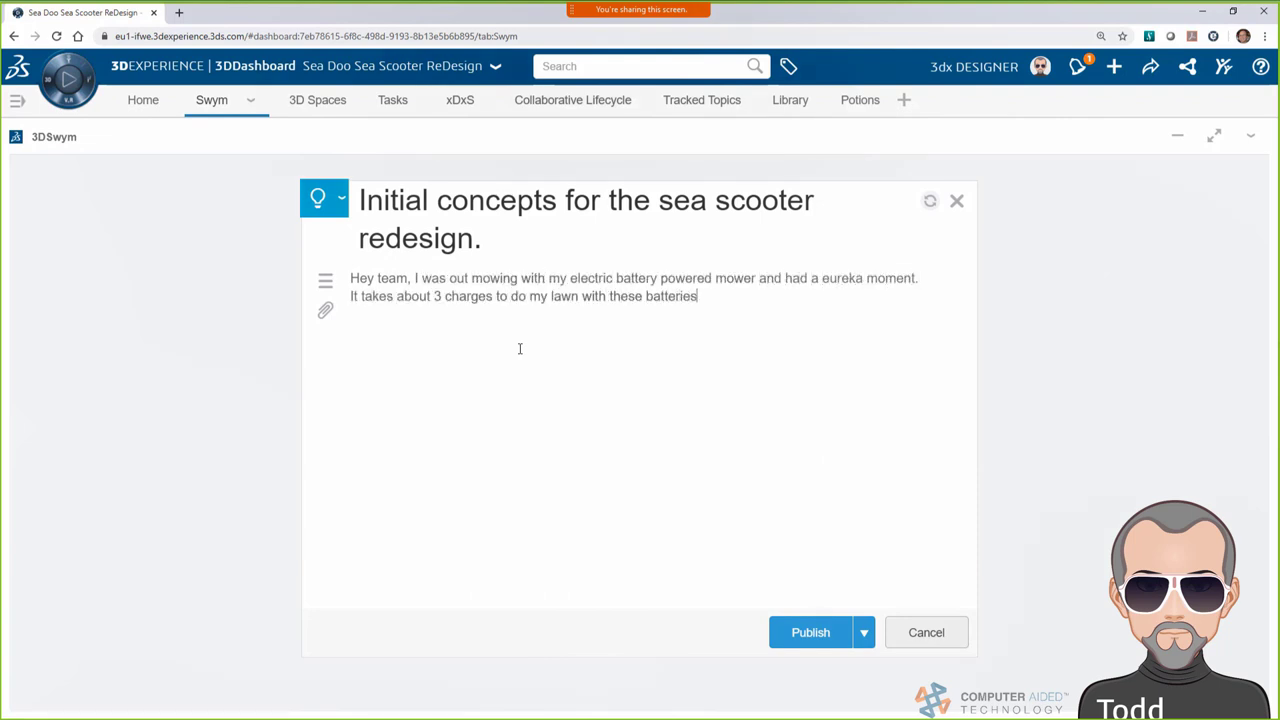
text(. I have a couple that I swap back and forth, so when I'm charging one, I can mow with the other. We could explore this for the sea scooter to increase use time and reduce inactivity.)
key(Return)
key(Return)
click(334, 424)
click(246, 286)
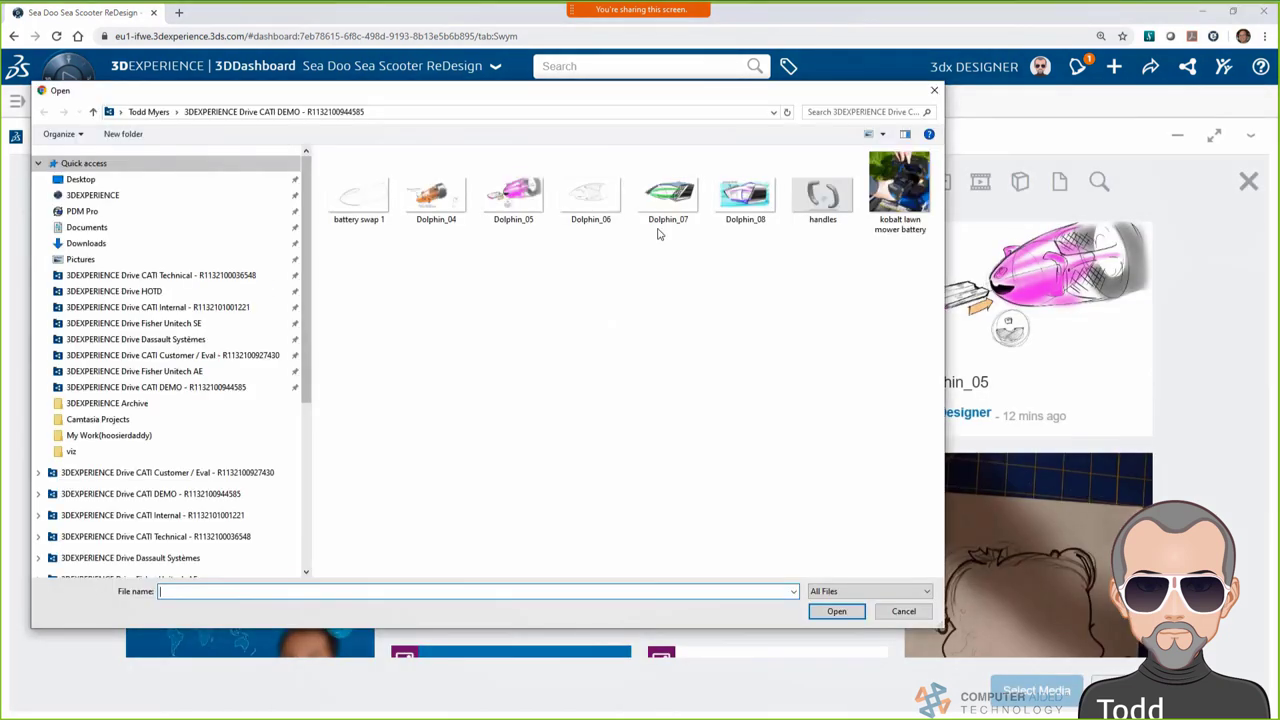
click(899, 192)
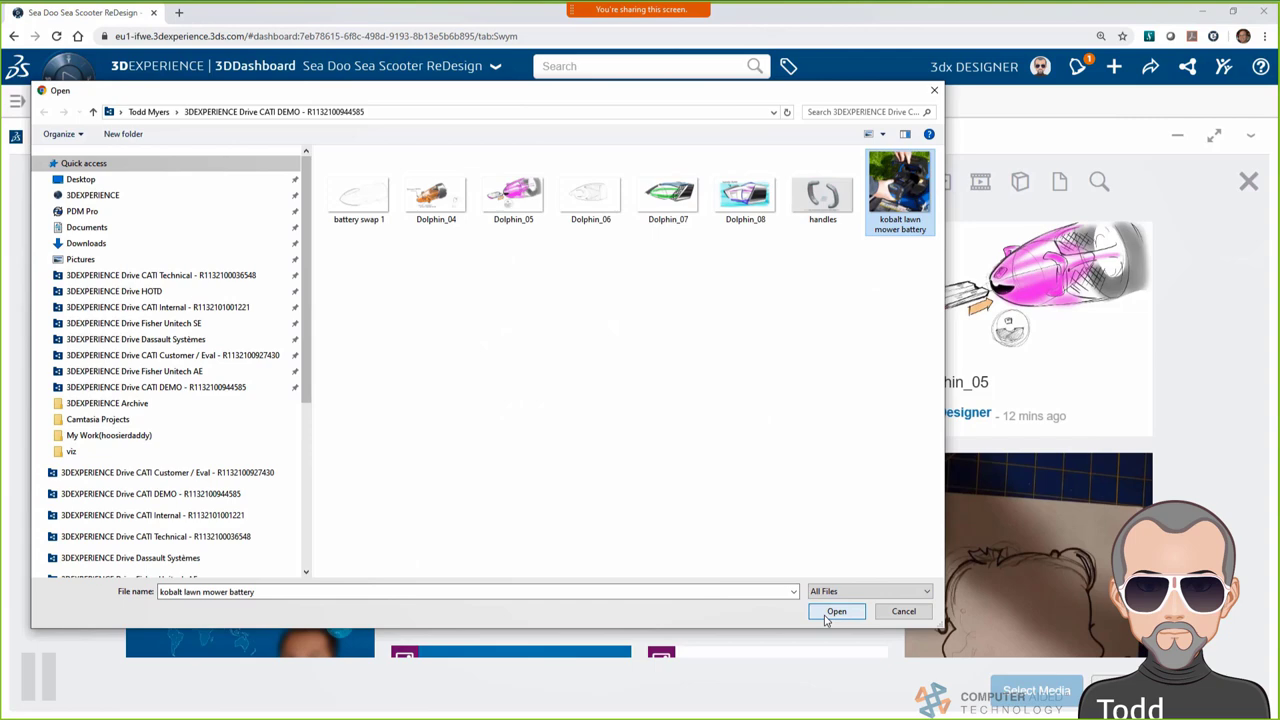
click(835, 611)
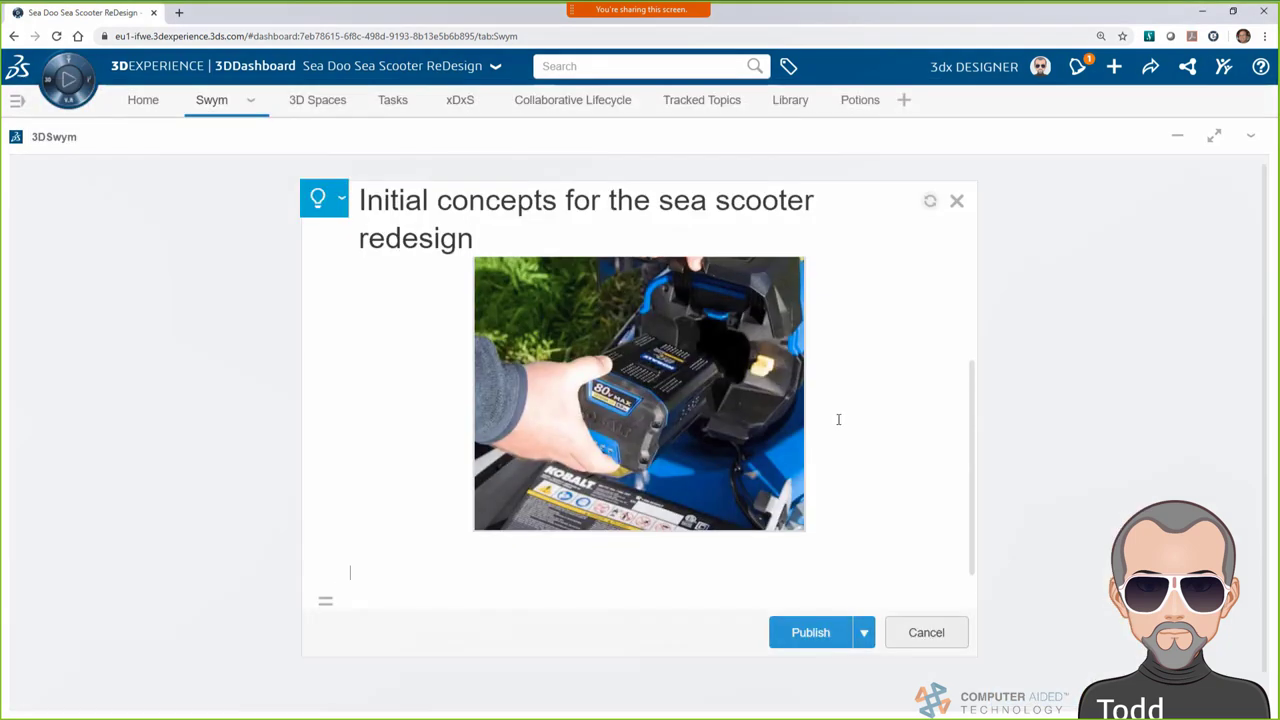
Add 'Also' text, attach the Dolphin_04, Dolphin_05 and Dolphin_08 sketches, and publish the idea
text(Also, take a look at concepts for the styling.)
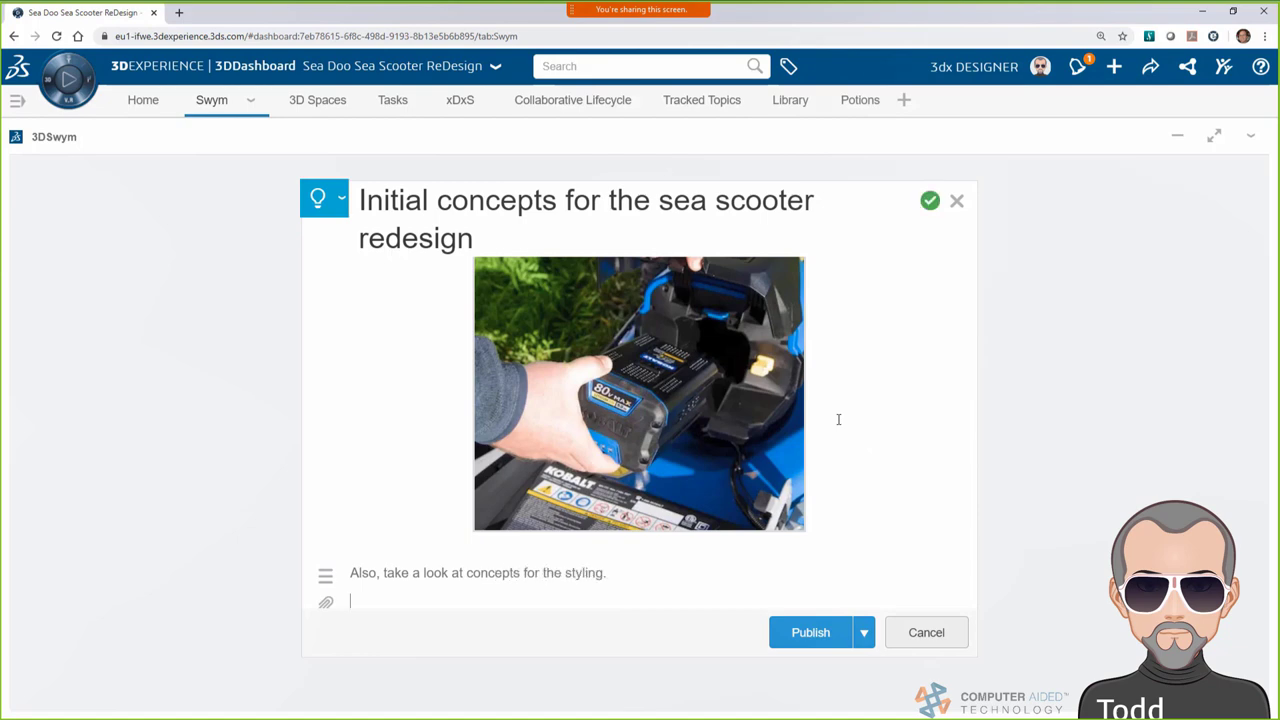
scroll(838, 419, down, 1)
click(326, 586)
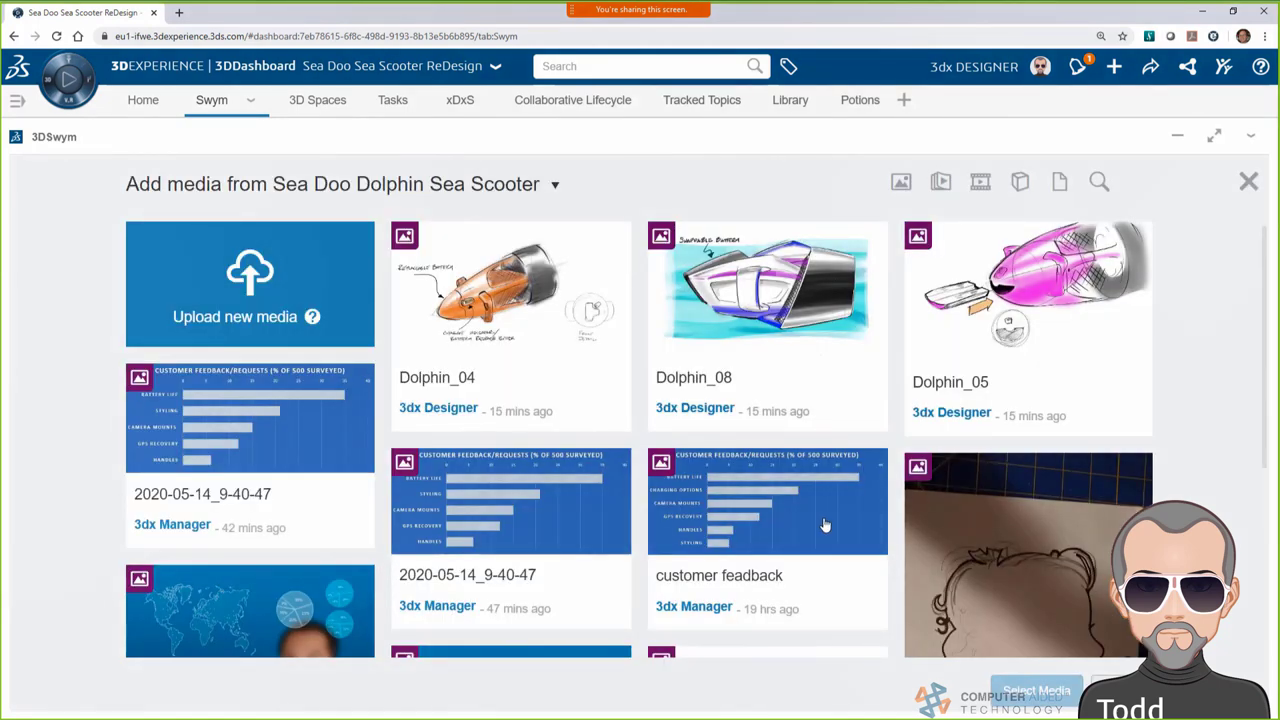
click(519, 311)
click(1018, 288)
click(753, 296)
click(1037, 690)
scroll(972, 458, down, 10)
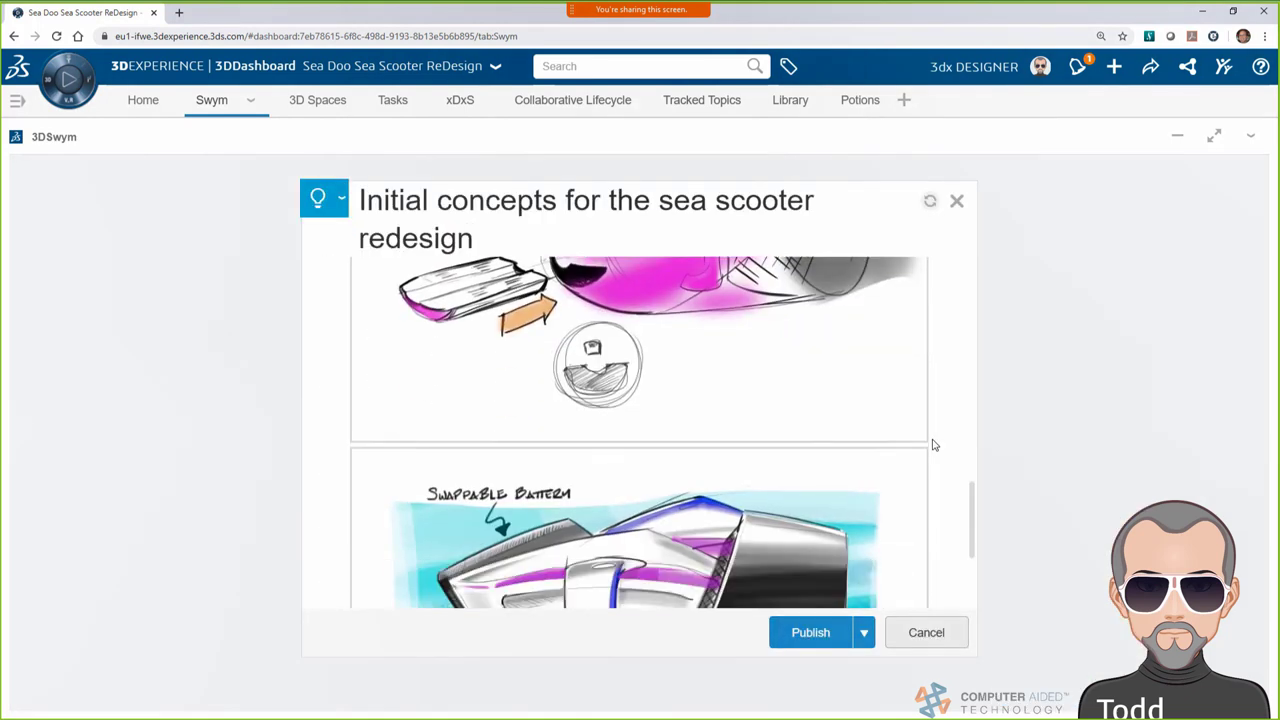
click(848, 600)
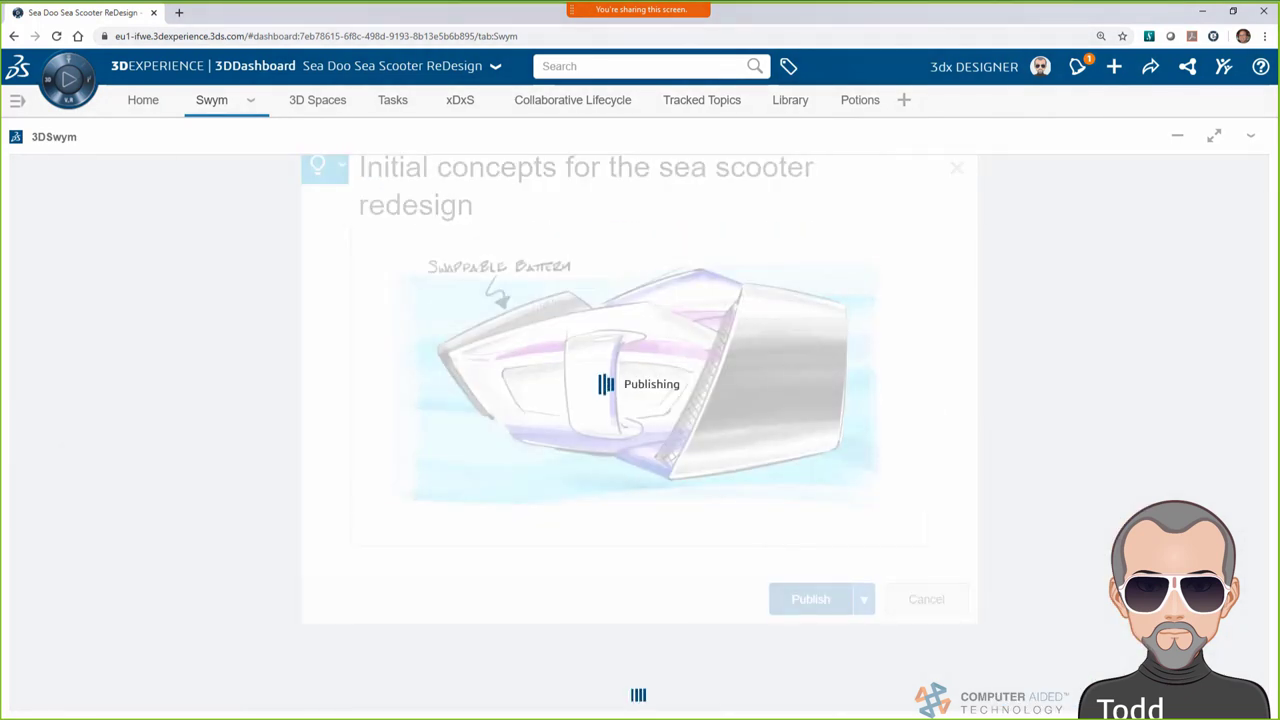
View the battery photo and the three Dolphin sketches full size, then return to the feed
scroll(507, 430, down, 4)
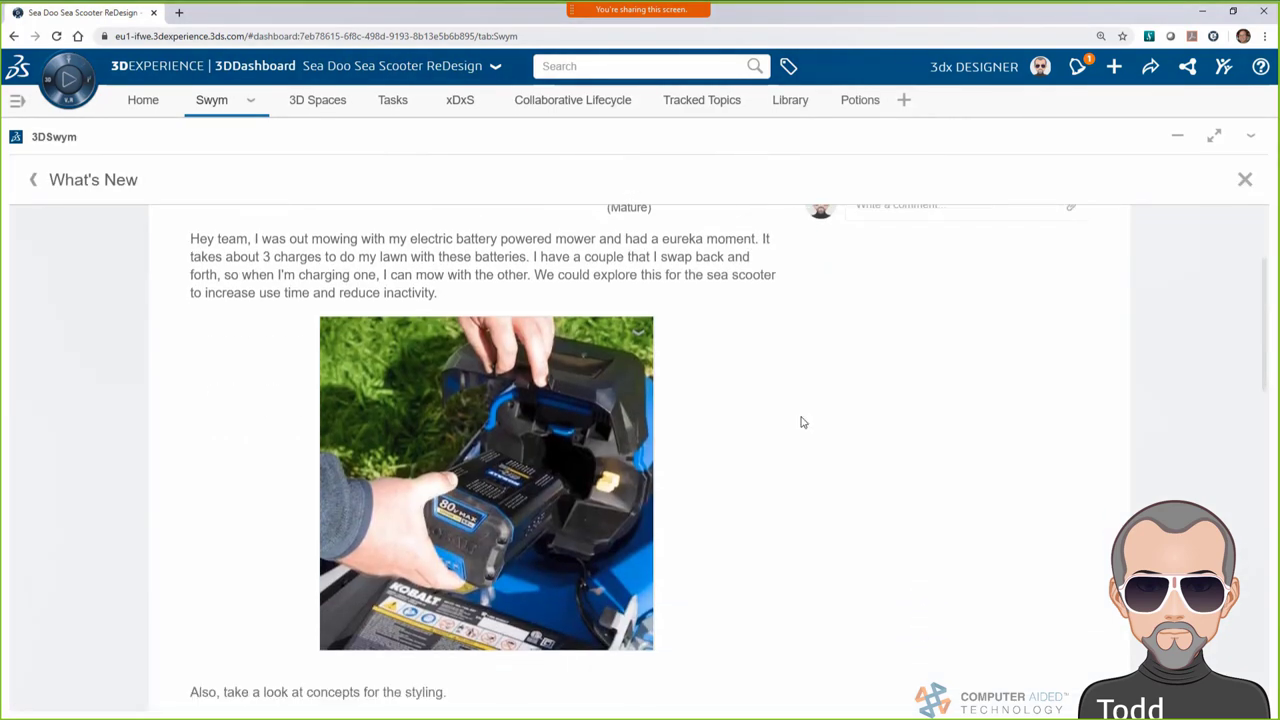
click(507, 430)
click(1036, 408)
scroll(1034, 406, down, 5)
click(500, 420)
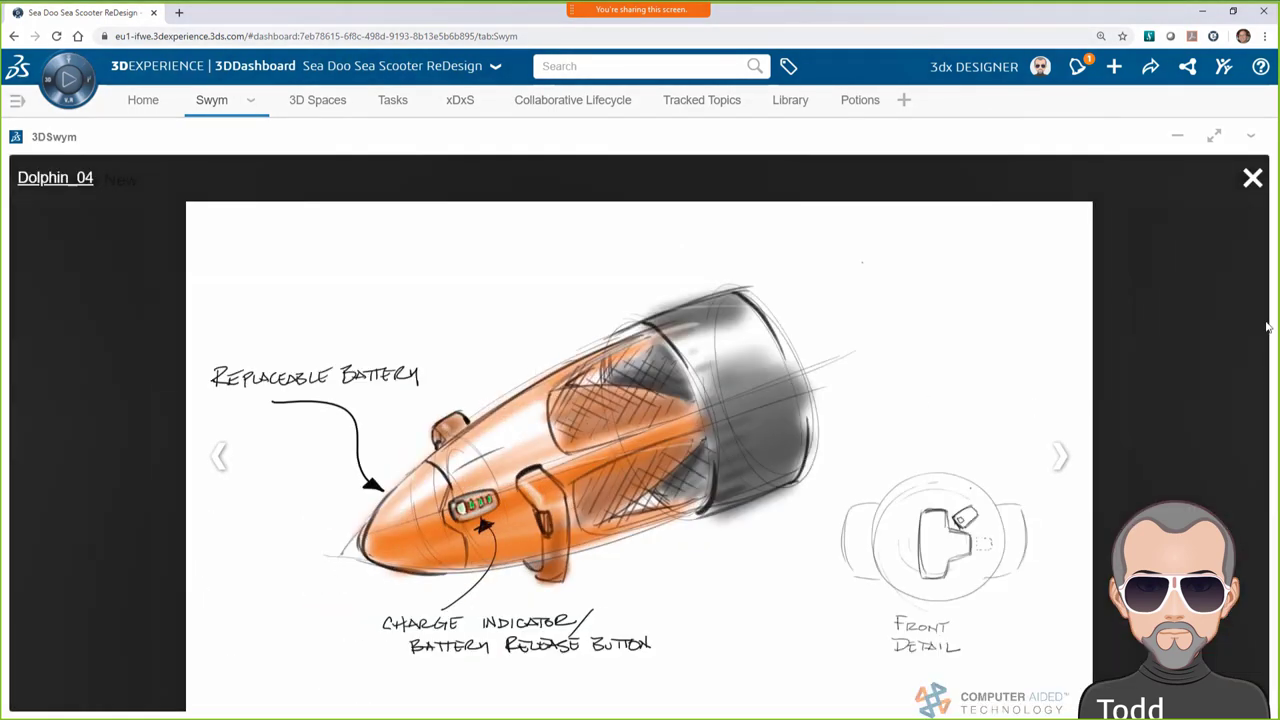
click(1062, 457)
click(1062, 458)
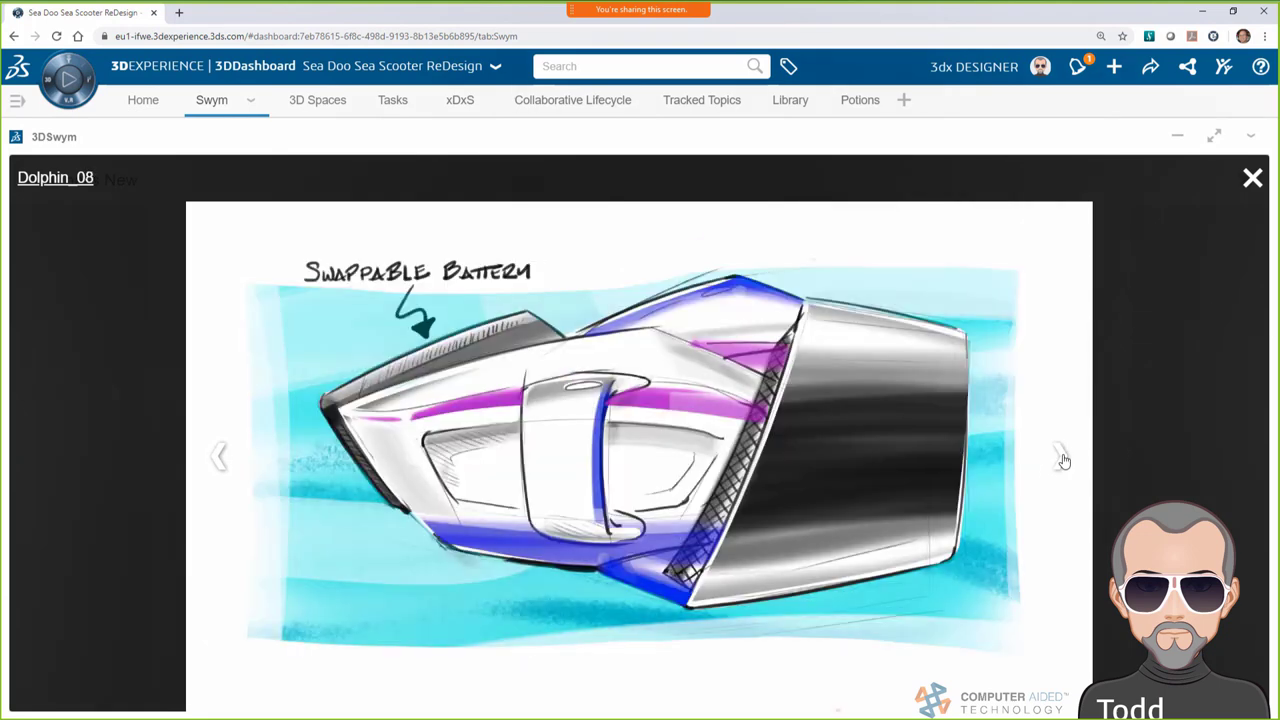
click(1253, 178)
scroll(1050, 482, up, 5)
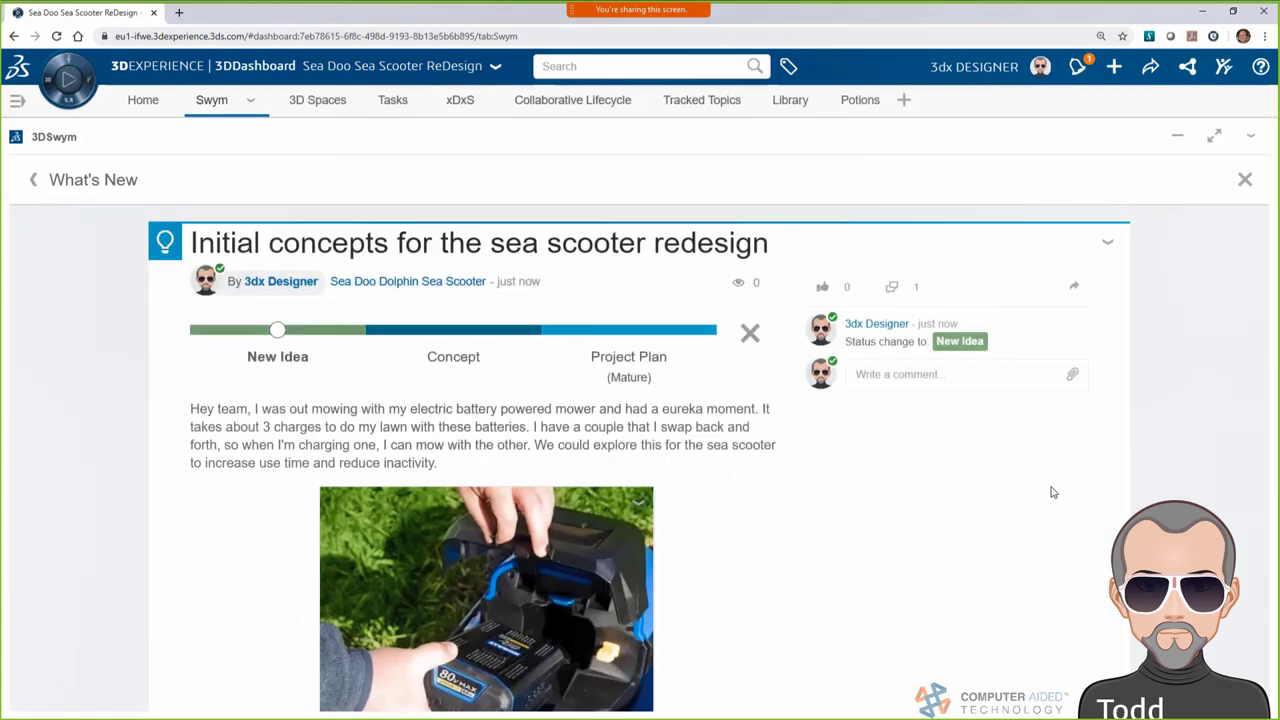
click(33, 185)
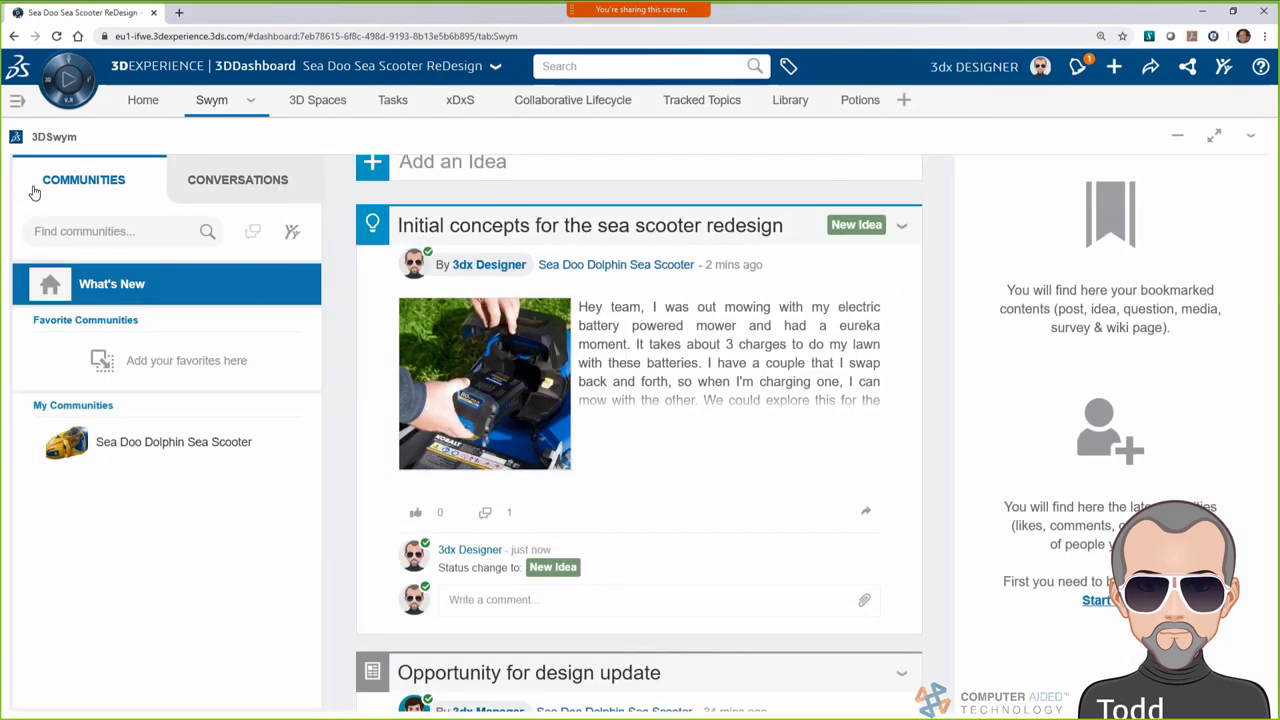
Attach the Initial concepts post as the concept-sketch task's deliverable, save, and move it to Done
click(372, 99)
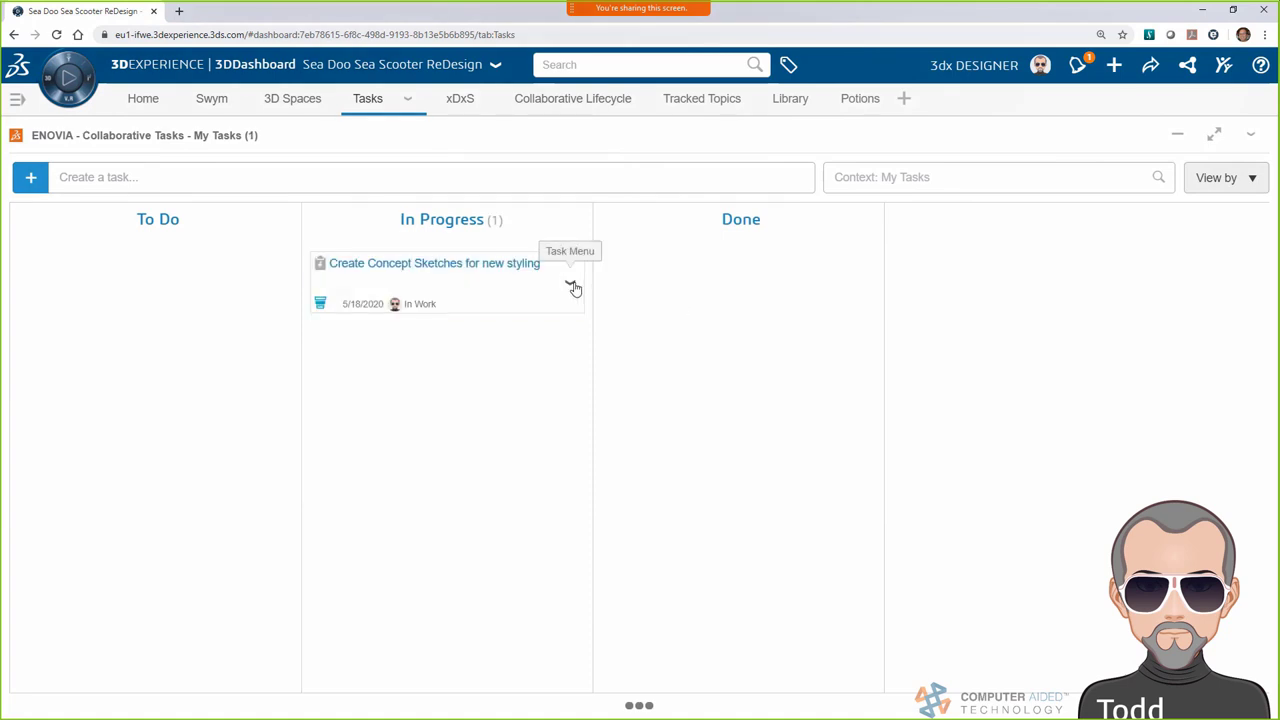
click(570, 283)
click(605, 314)
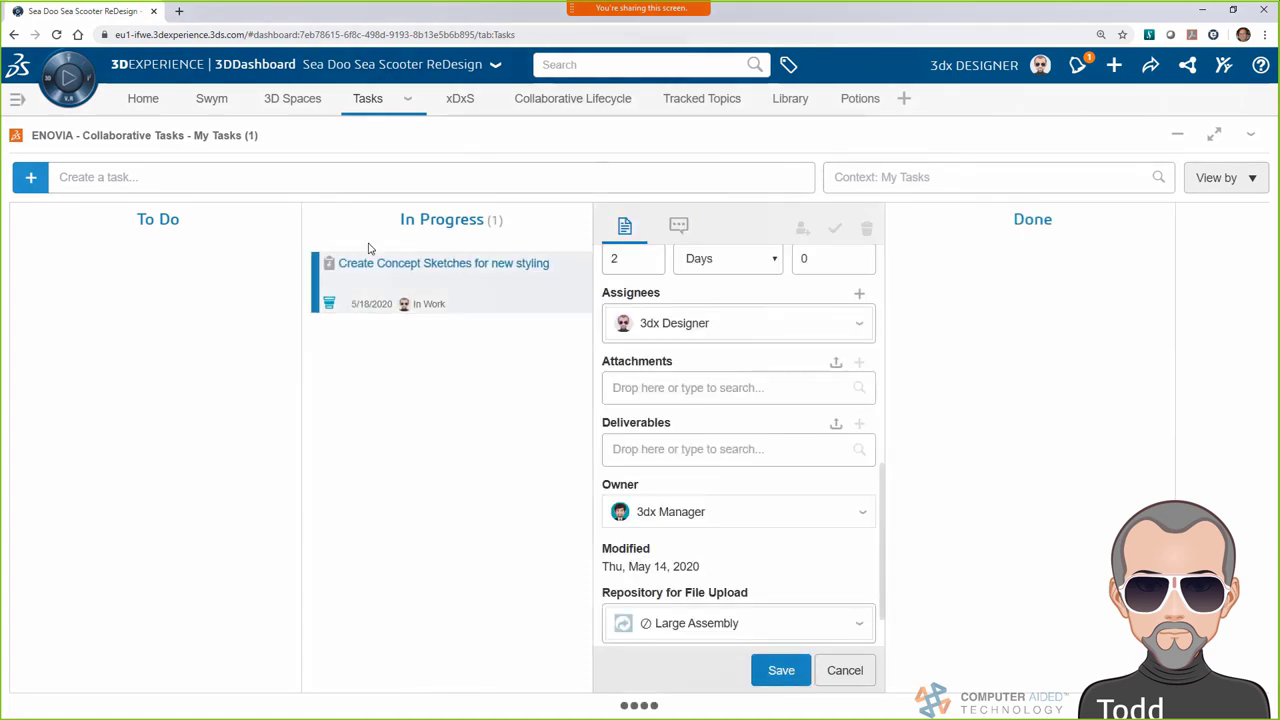
click(211, 99)
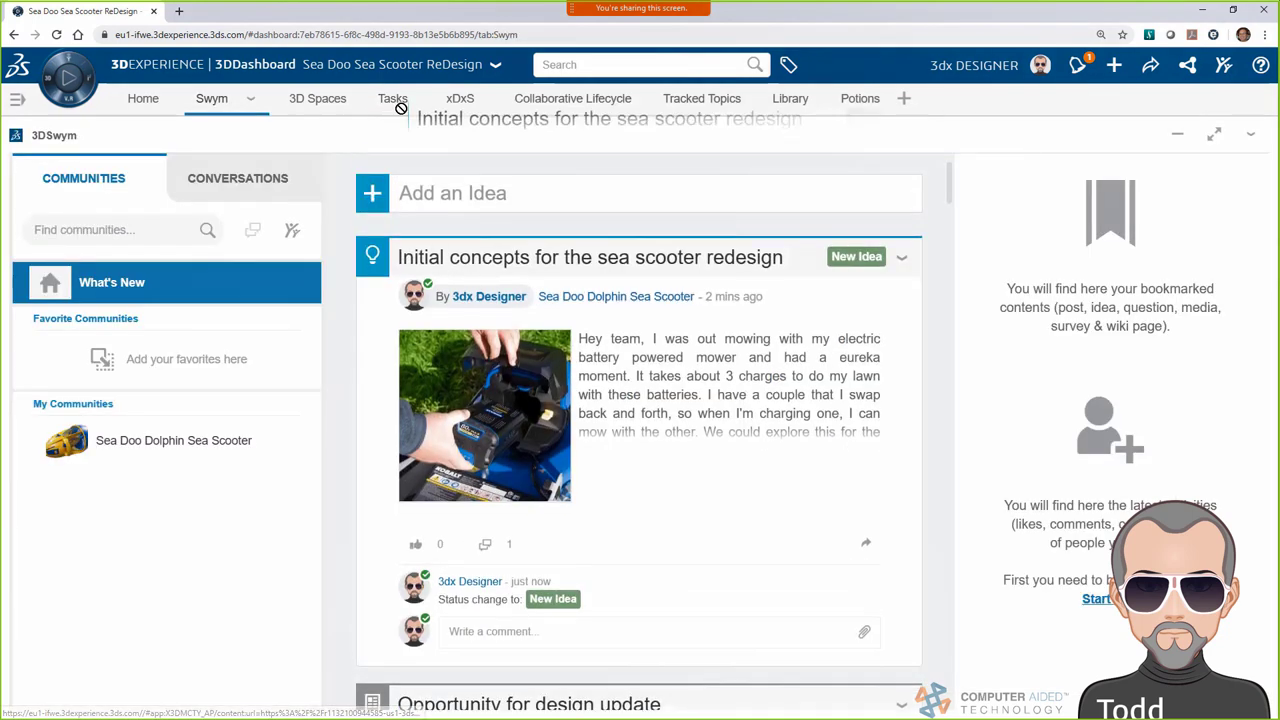
drag(396, 104, 677, 449)
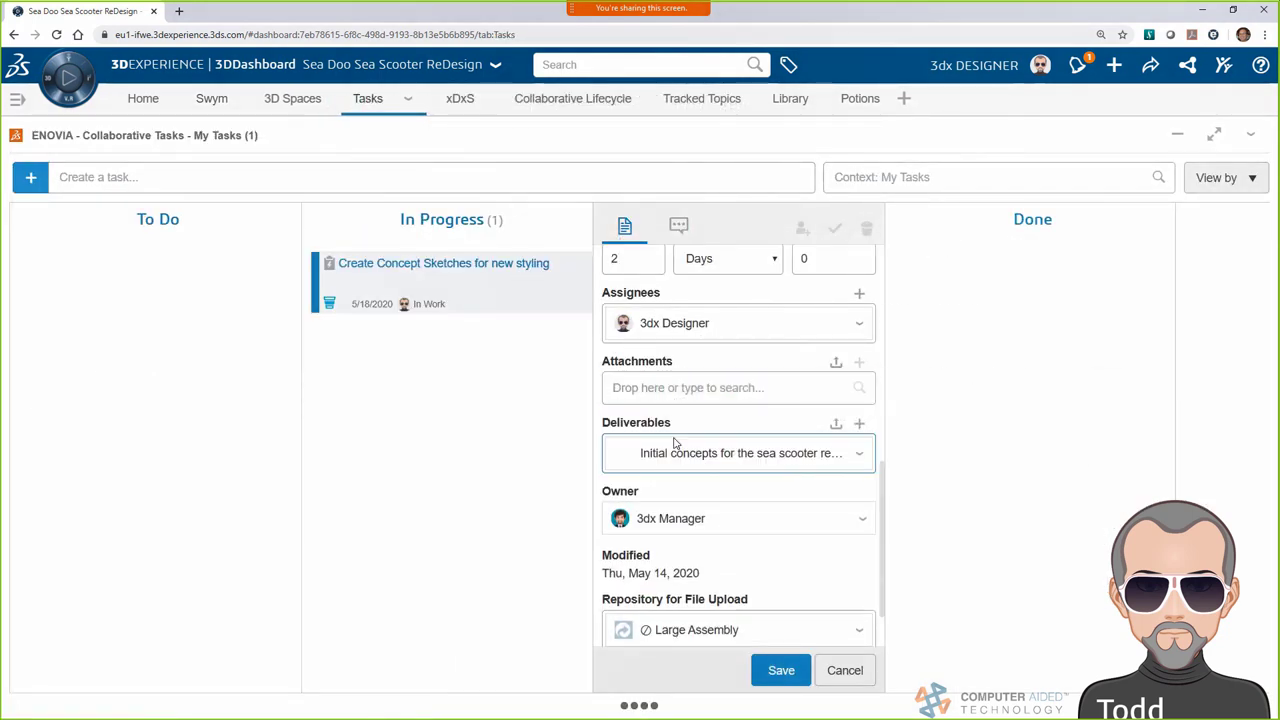
click(780, 670)
drag(394, 266, 790, 293)
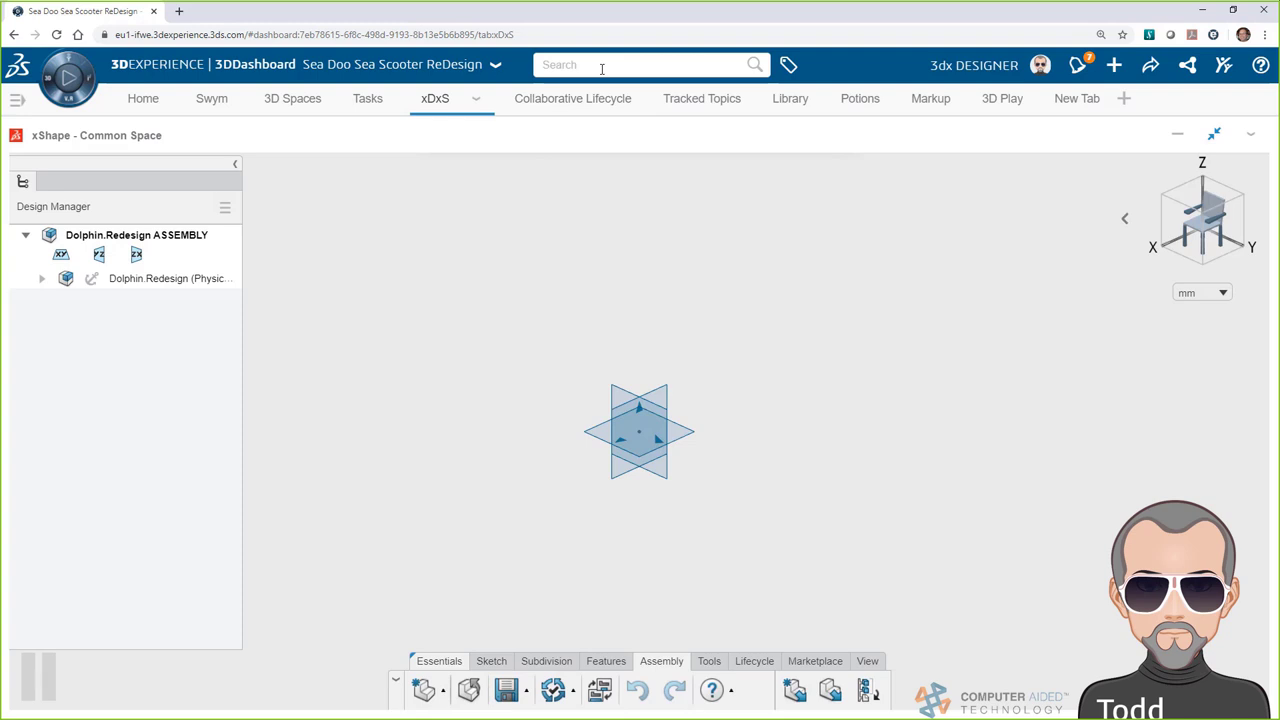
Search 'base' and select the _ZS06 SEASCOOTER from Base Part(Default) result
click(601, 68)
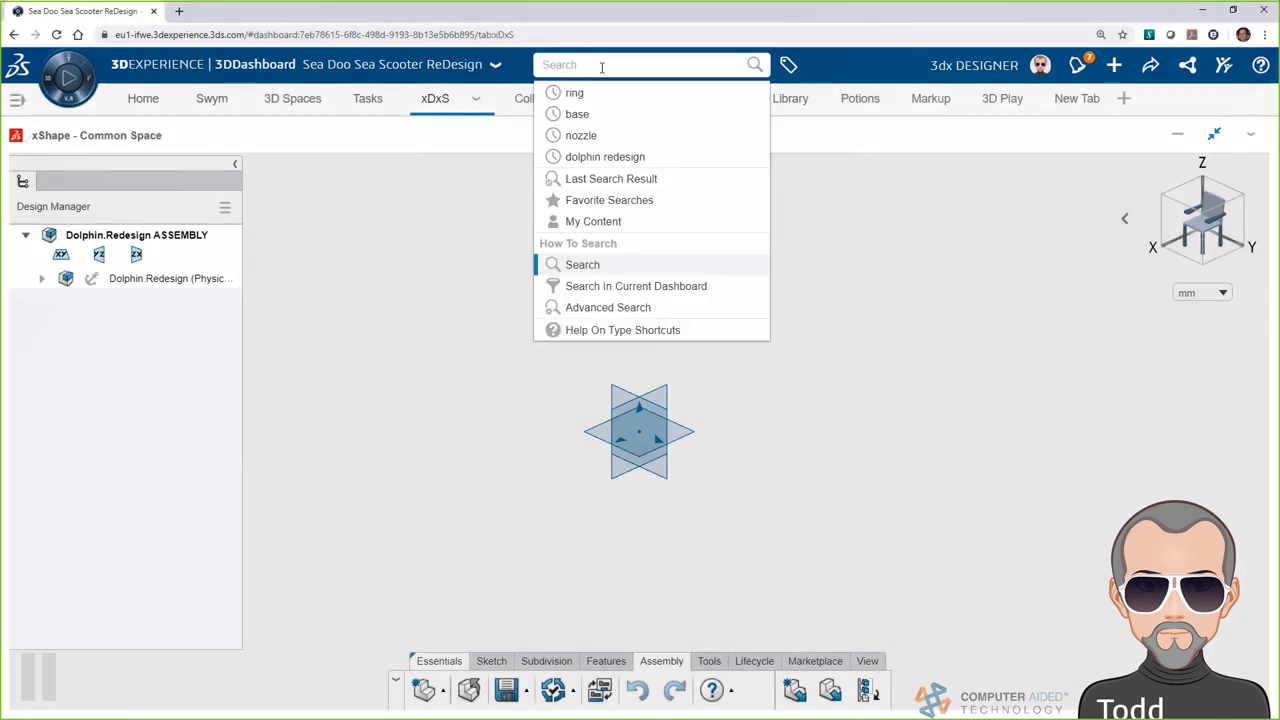
text(base)
key(Return)
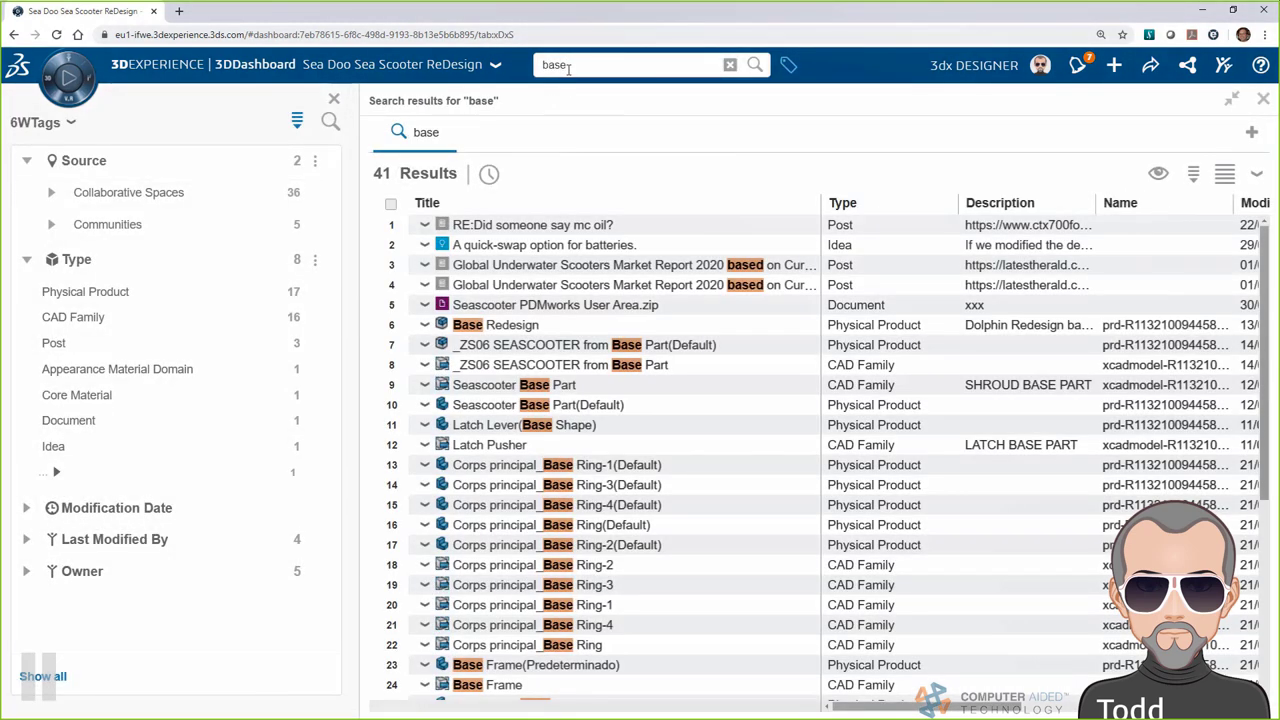
click(540, 350)
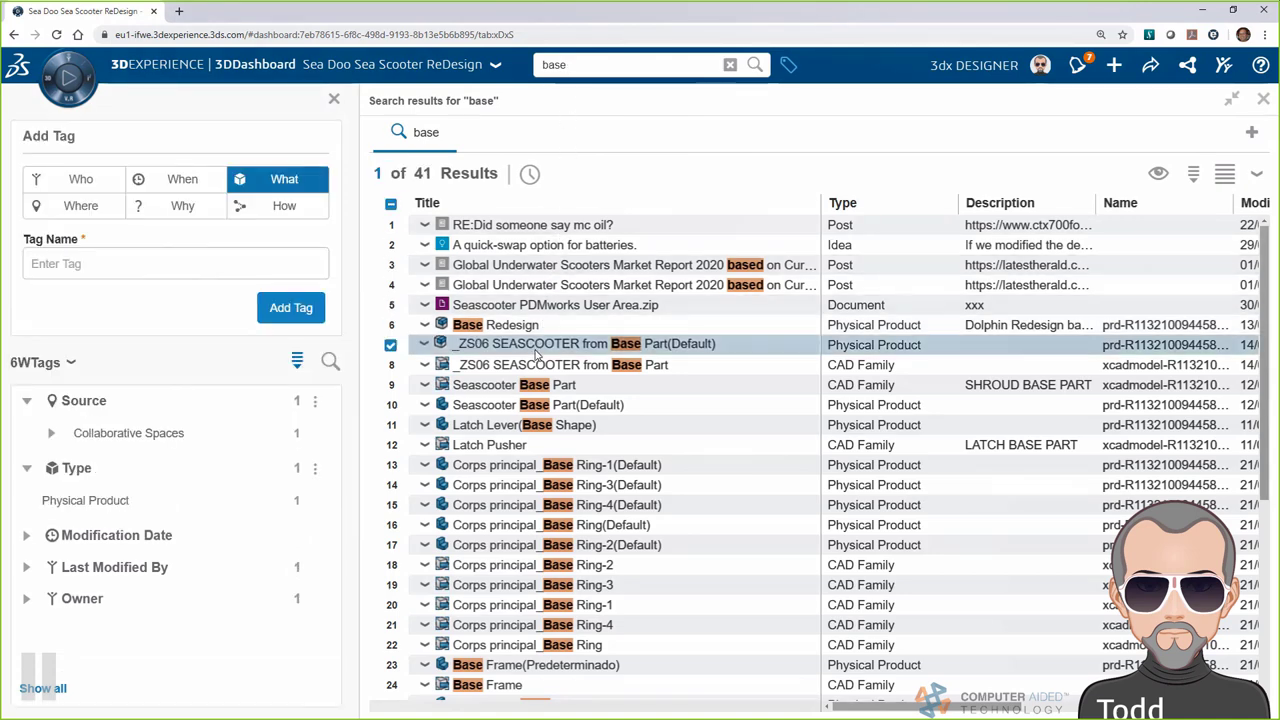
Preview the scooter part in 3D, then drag it into the Dolphin.Redesign assembly
click(1158, 173)
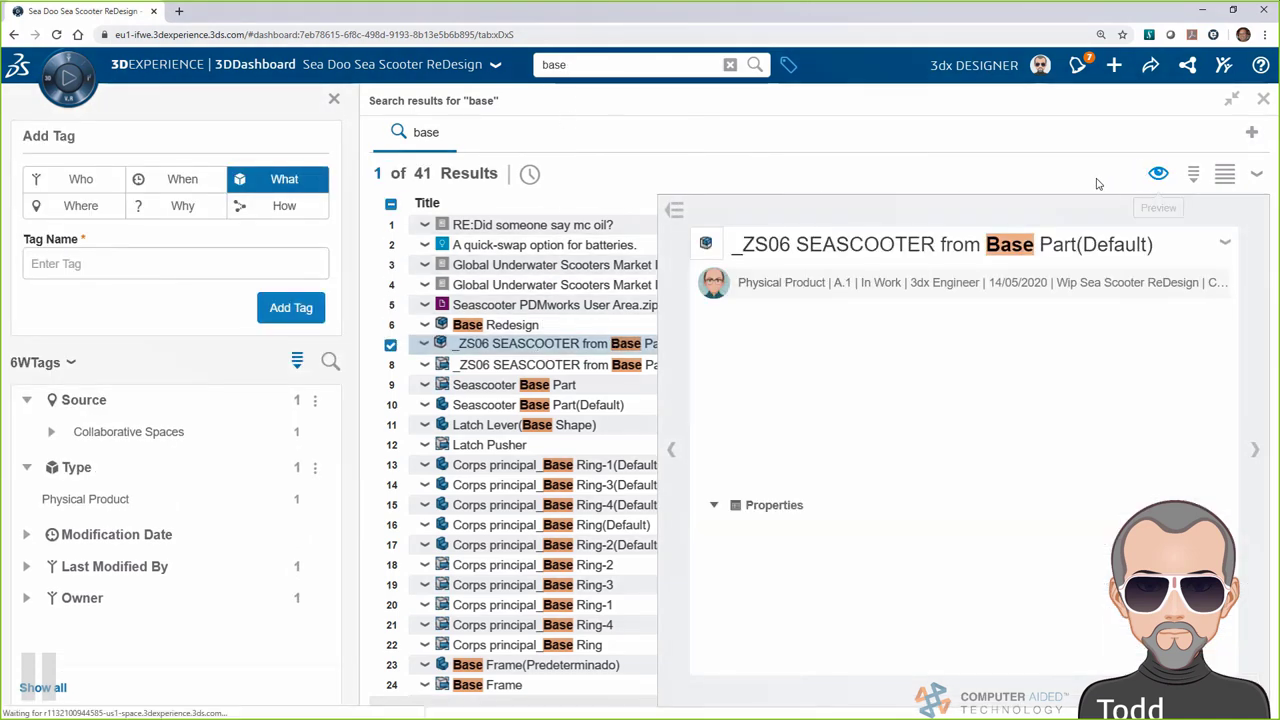
click(962, 398)
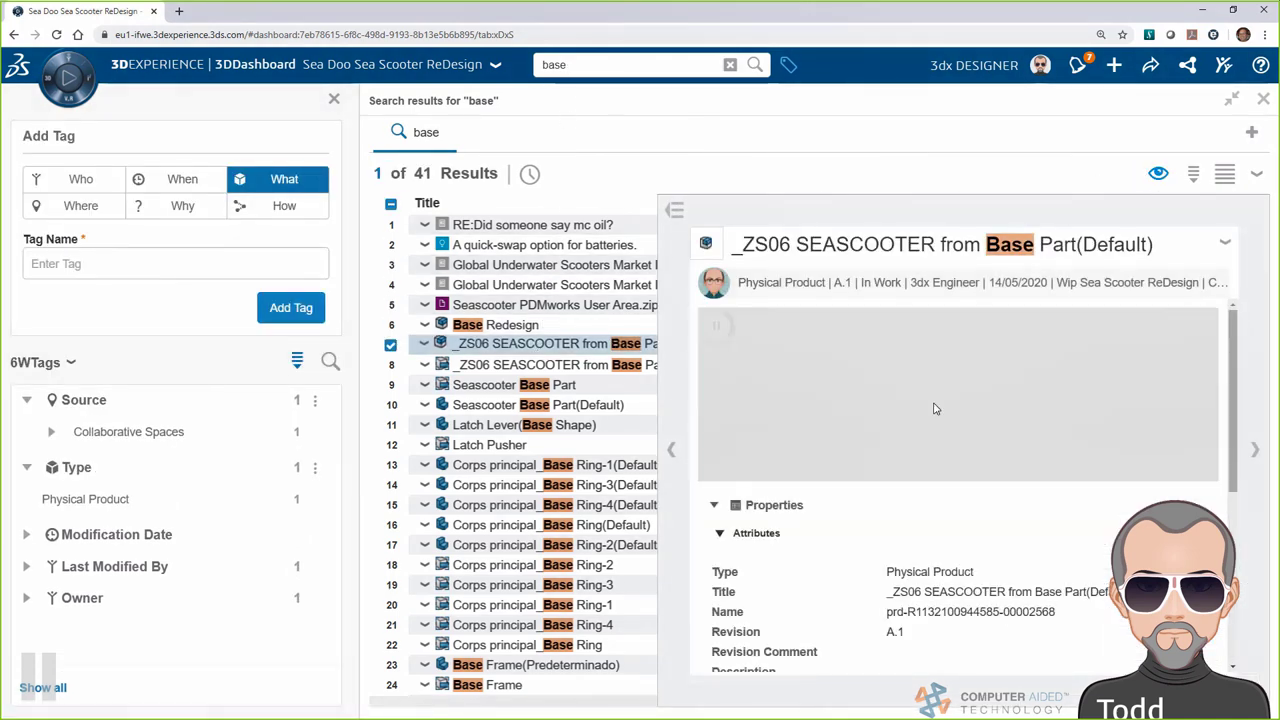
scroll(843, 434, up, 5)
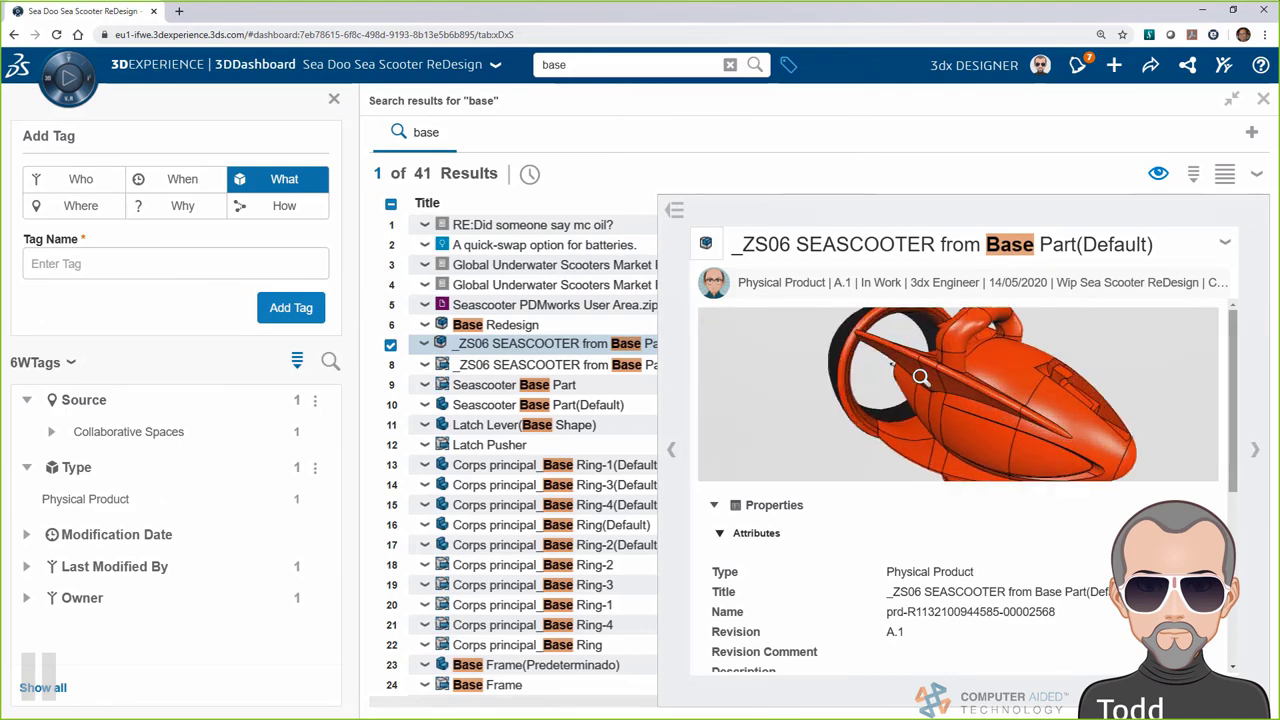
drag(1084, 405, 835, 391)
click(1157, 174)
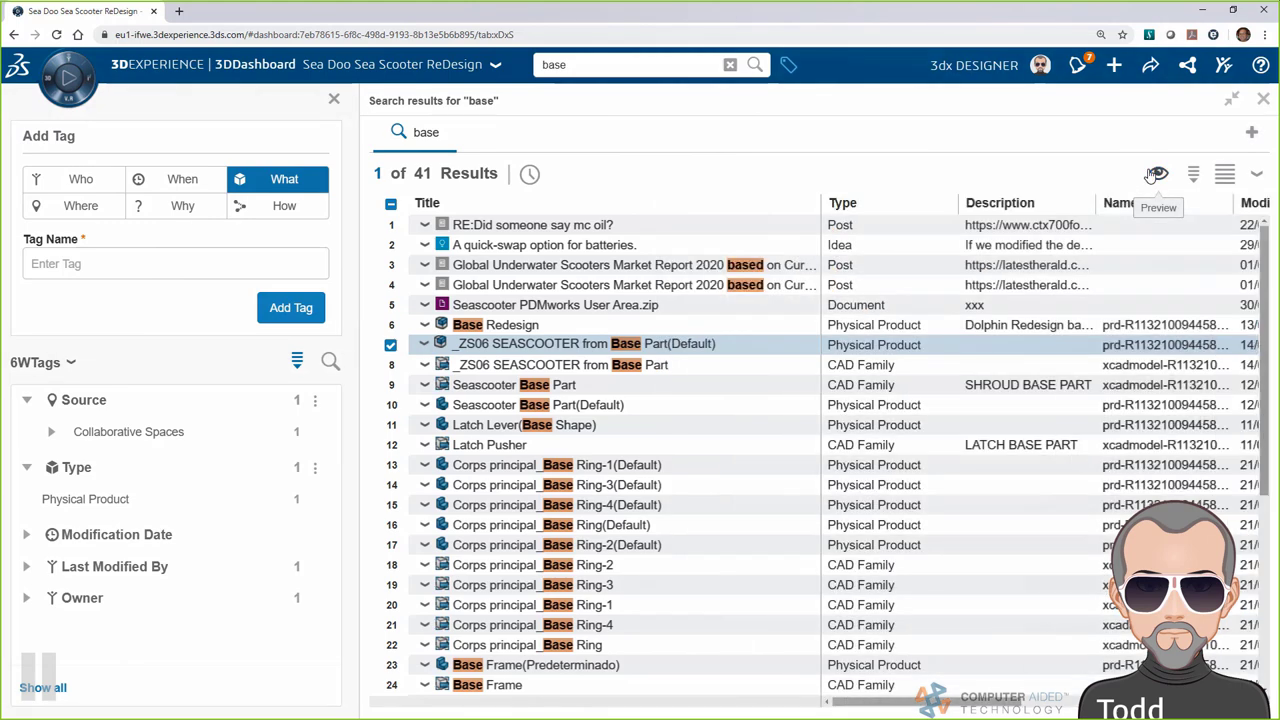
click(1231, 99)
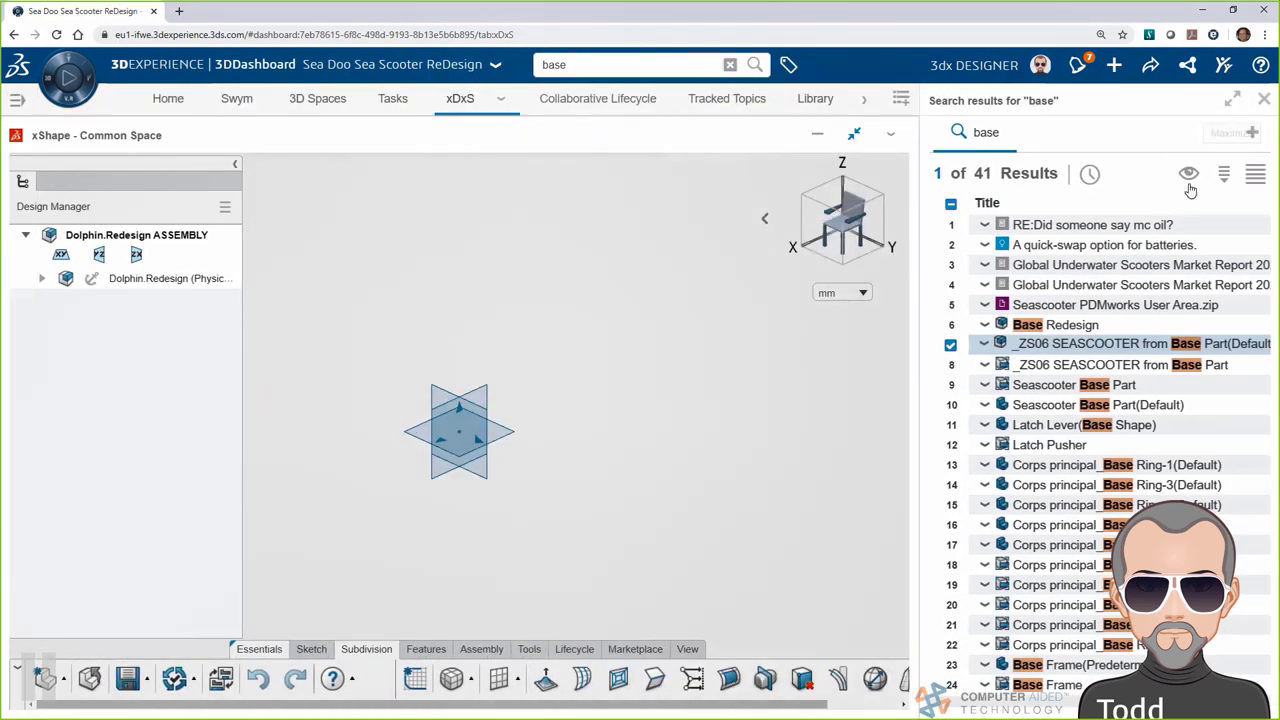
drag(1075, 344, 713, 373)
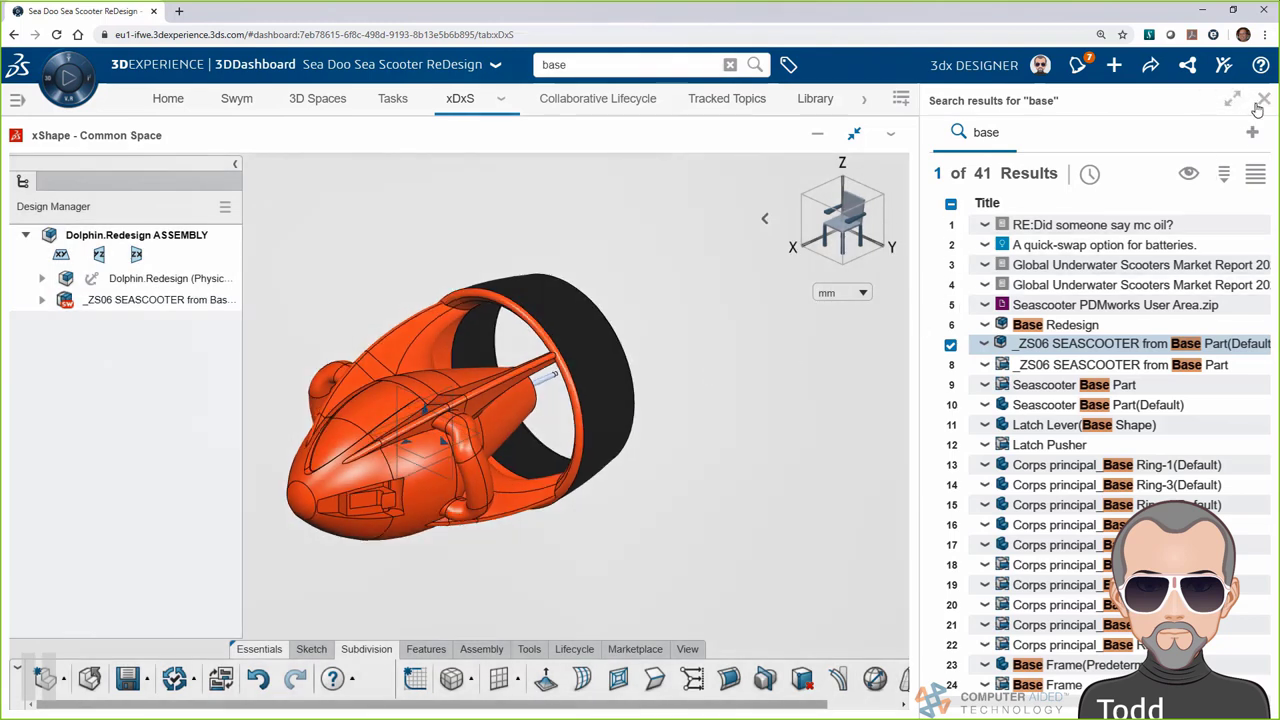
Activate Dolphin.Redesign and insert the Dolphin_08 sketch as a reference picture
click(1264, 100)
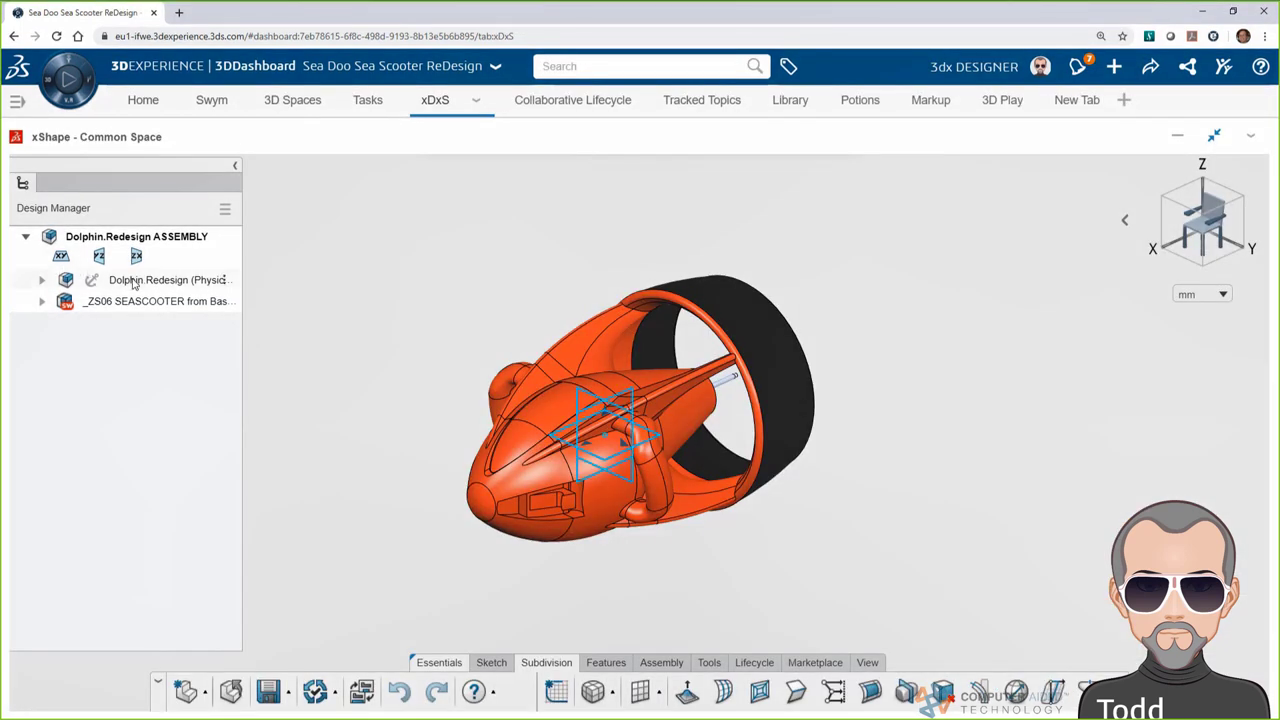
double_click(133, 281)
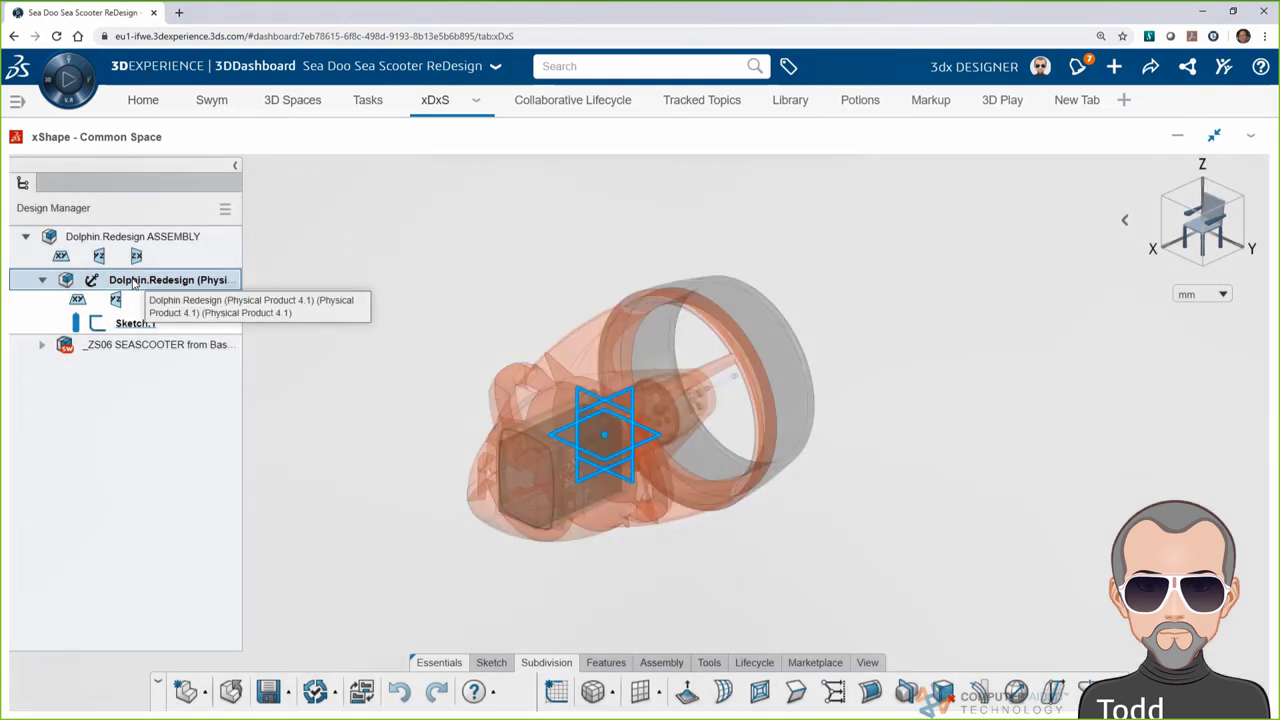
click(431, 327)
click(709, 663)
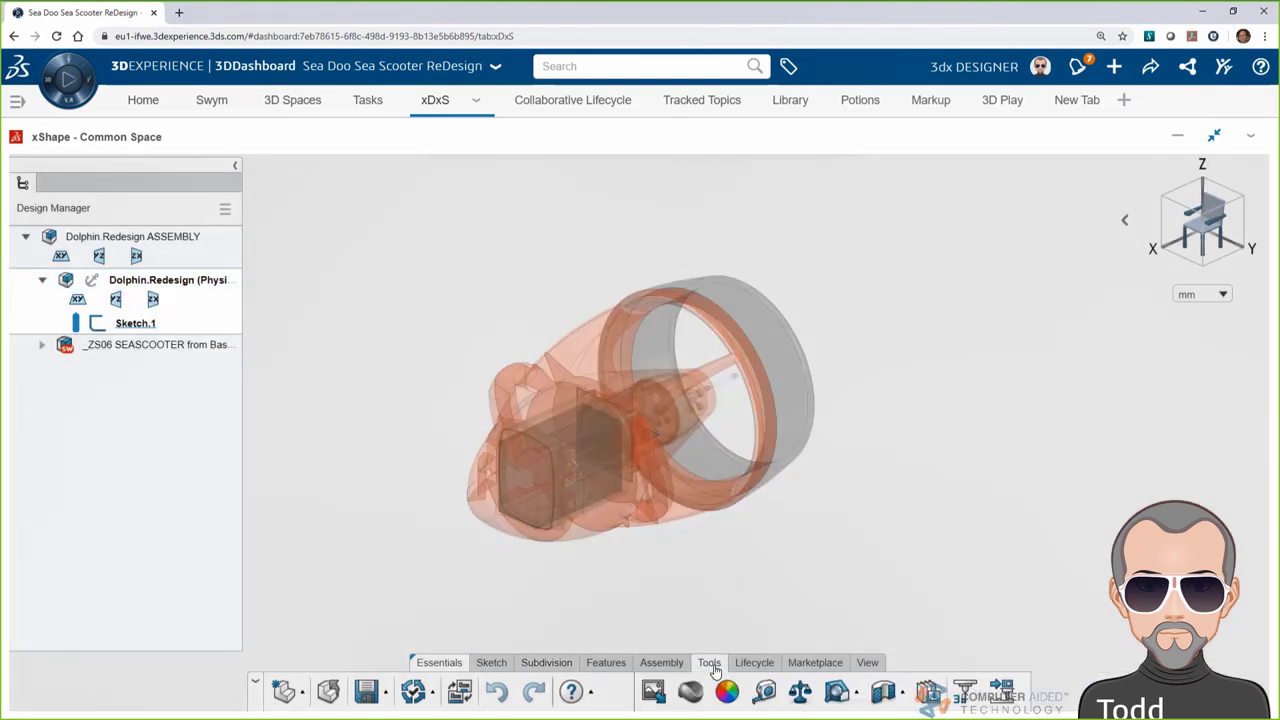
click(652, 692)
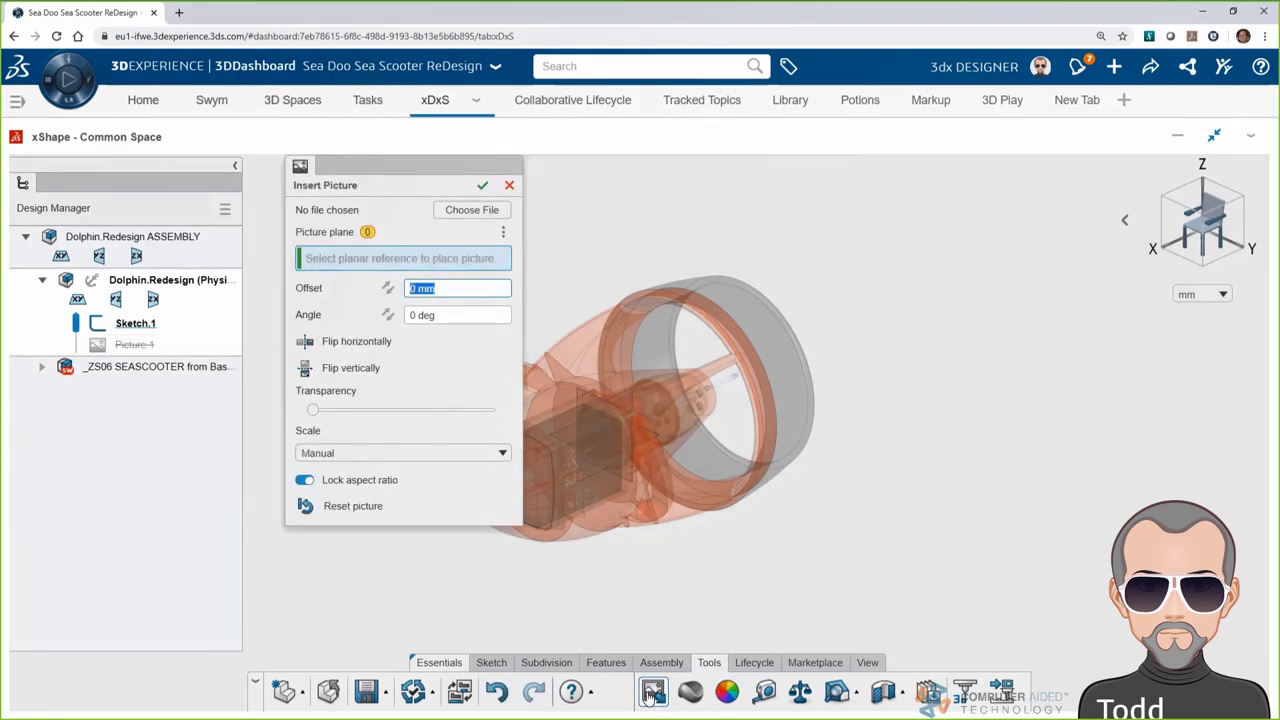
click(458, 215)
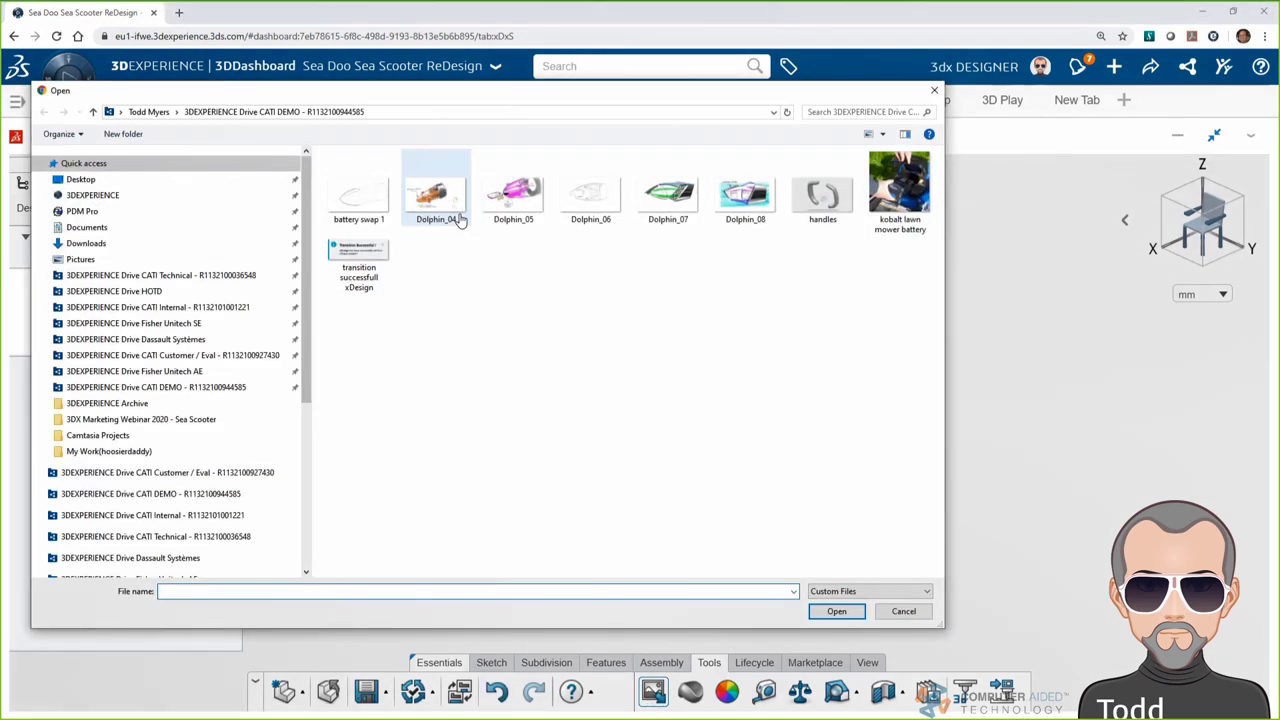
click(744, 207)
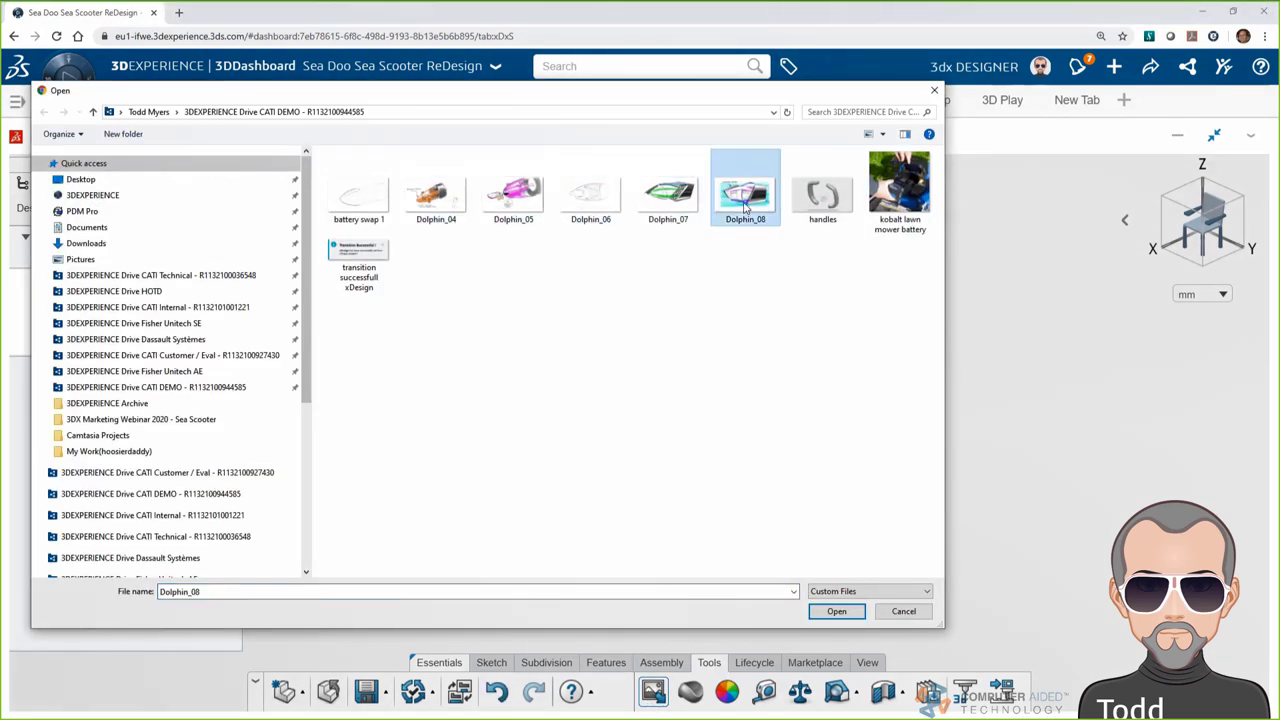
click(848, 611)
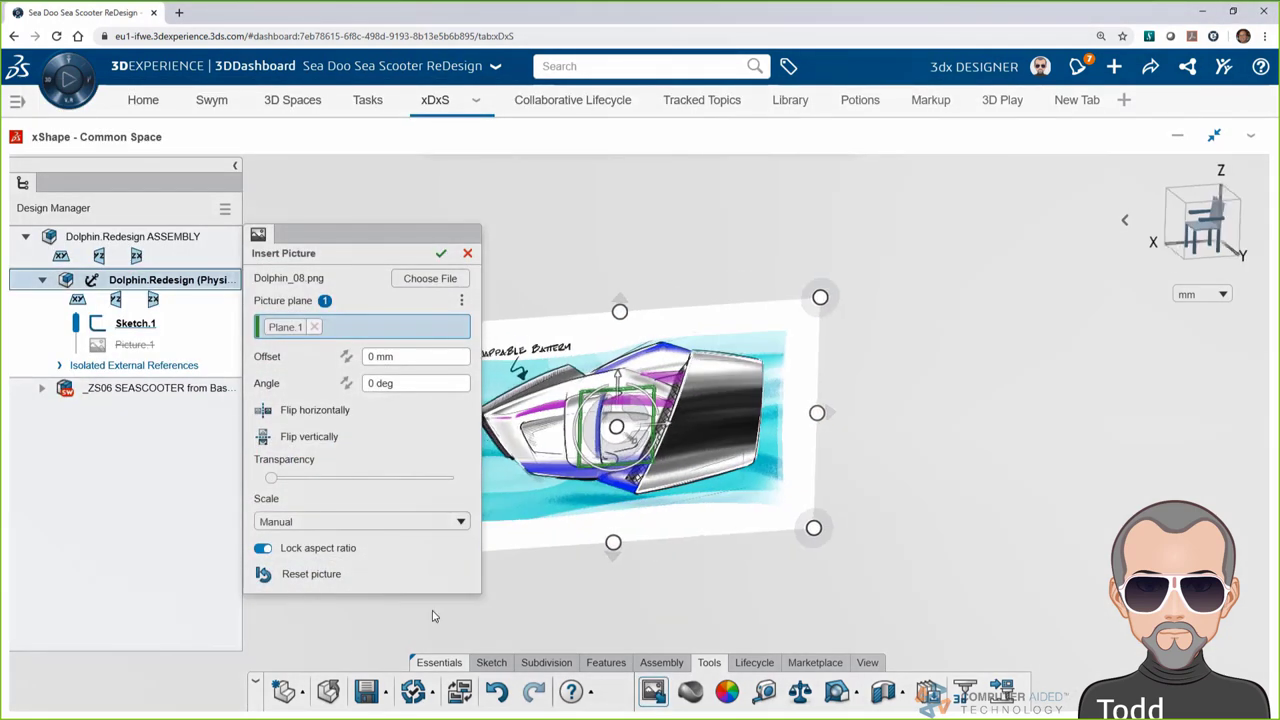
Make the picture partly transparent, then enlarge and position it behind the scooter model
drag(343, 241, 145, 248)
drag(72, 484, 190, 484)
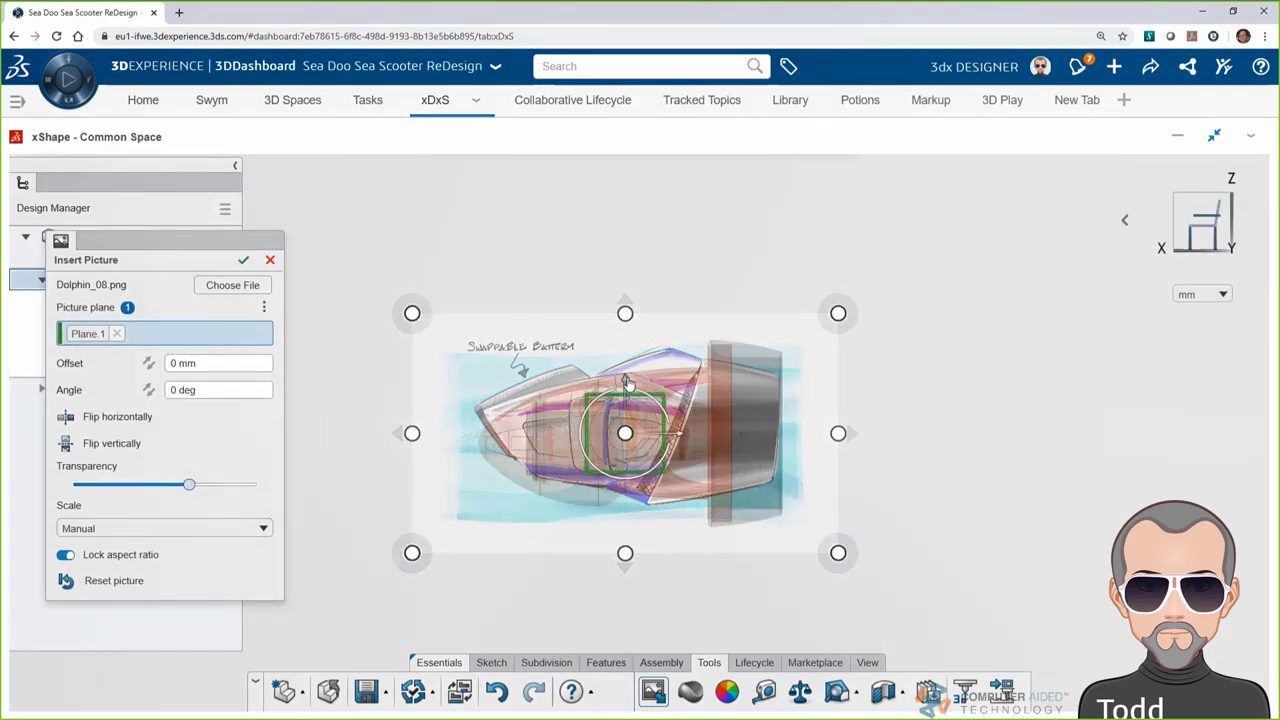
drag(627, 384, 627, 398)
drag(838, 327, 887, 298)
mouse_move(655, 392)
mouse_down()
mouse_move(638, 392)
mouse_move(640, 406)
mouse_up()
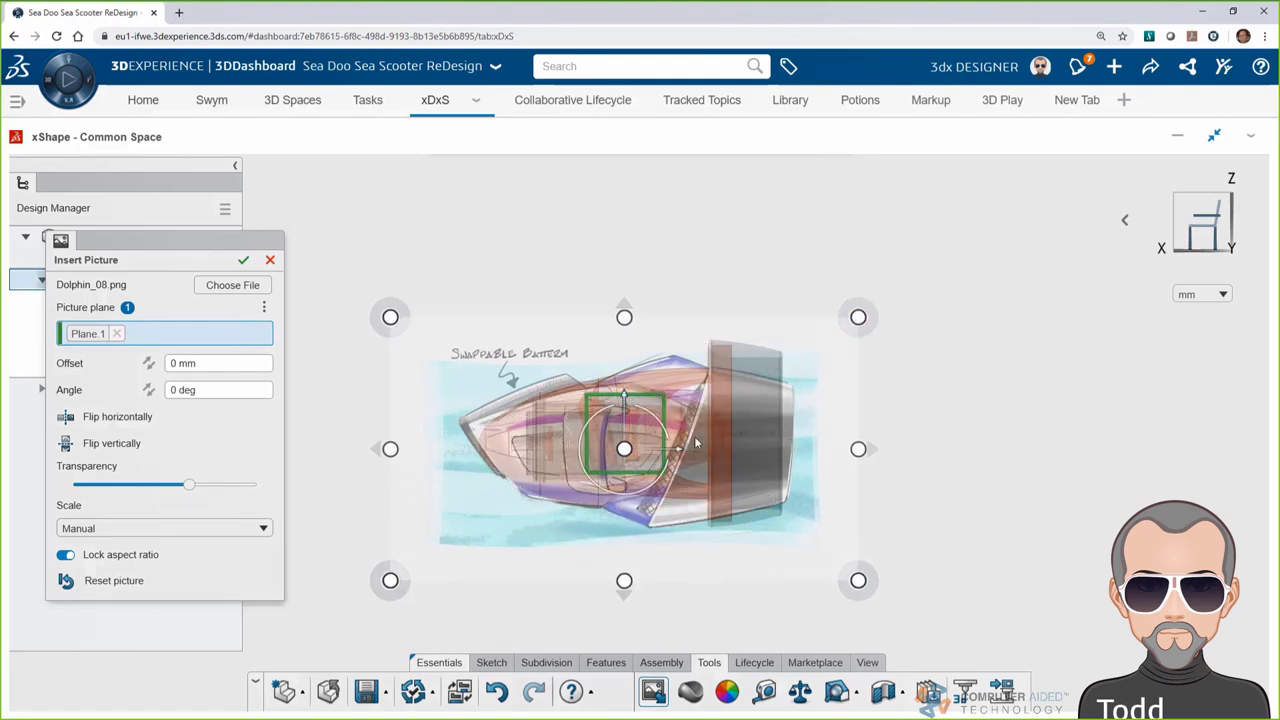
click(243, 259)
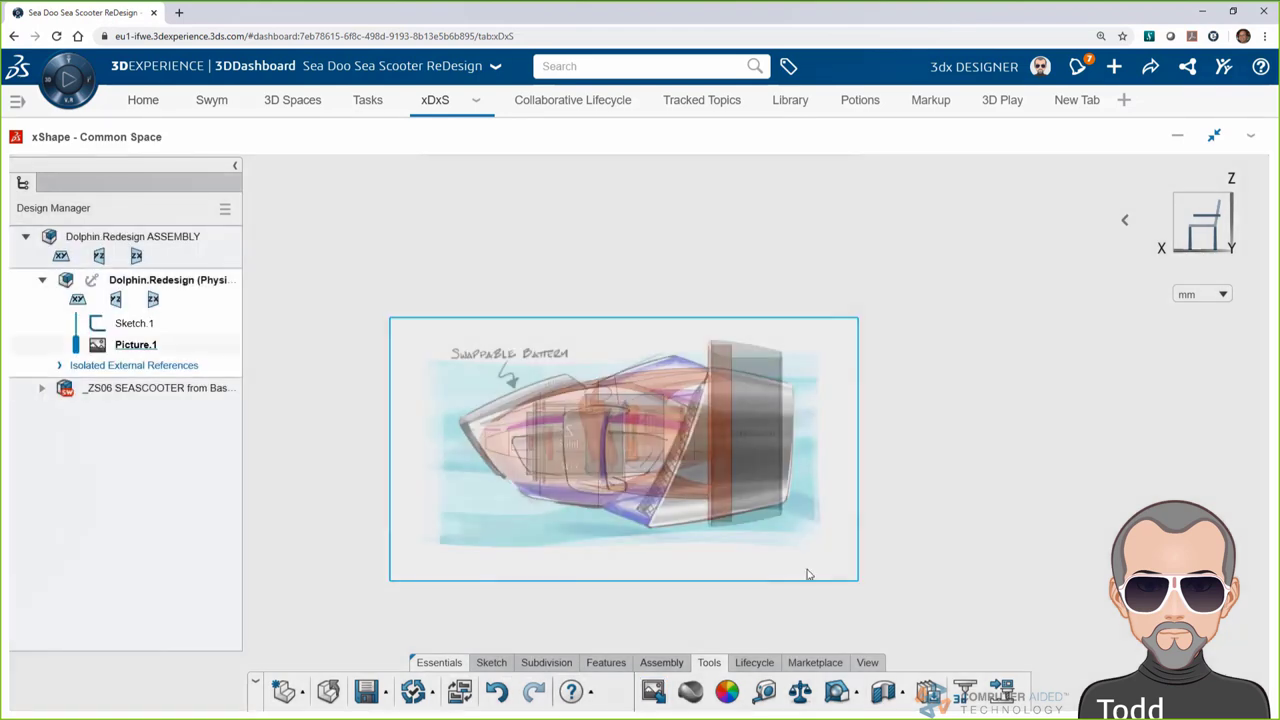
Set the scooter model to show over the sketch, then hide Picture.1
click(868, 663)
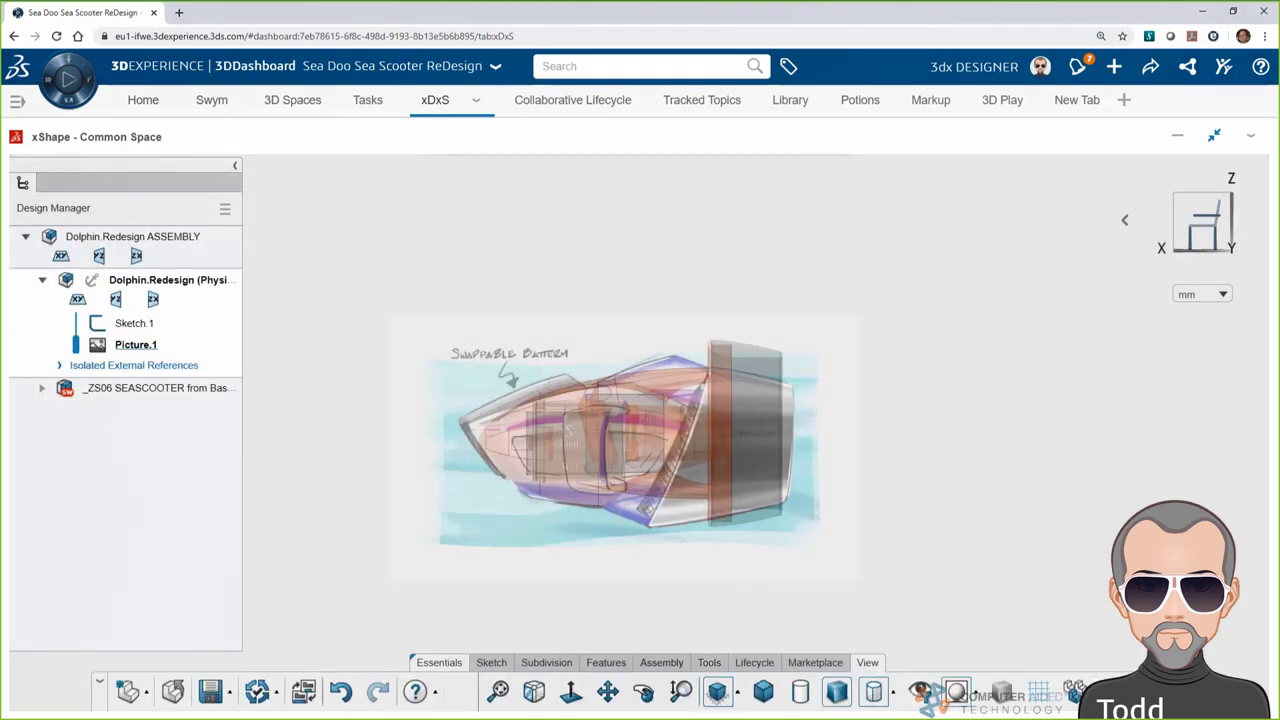
click(1075, 692)
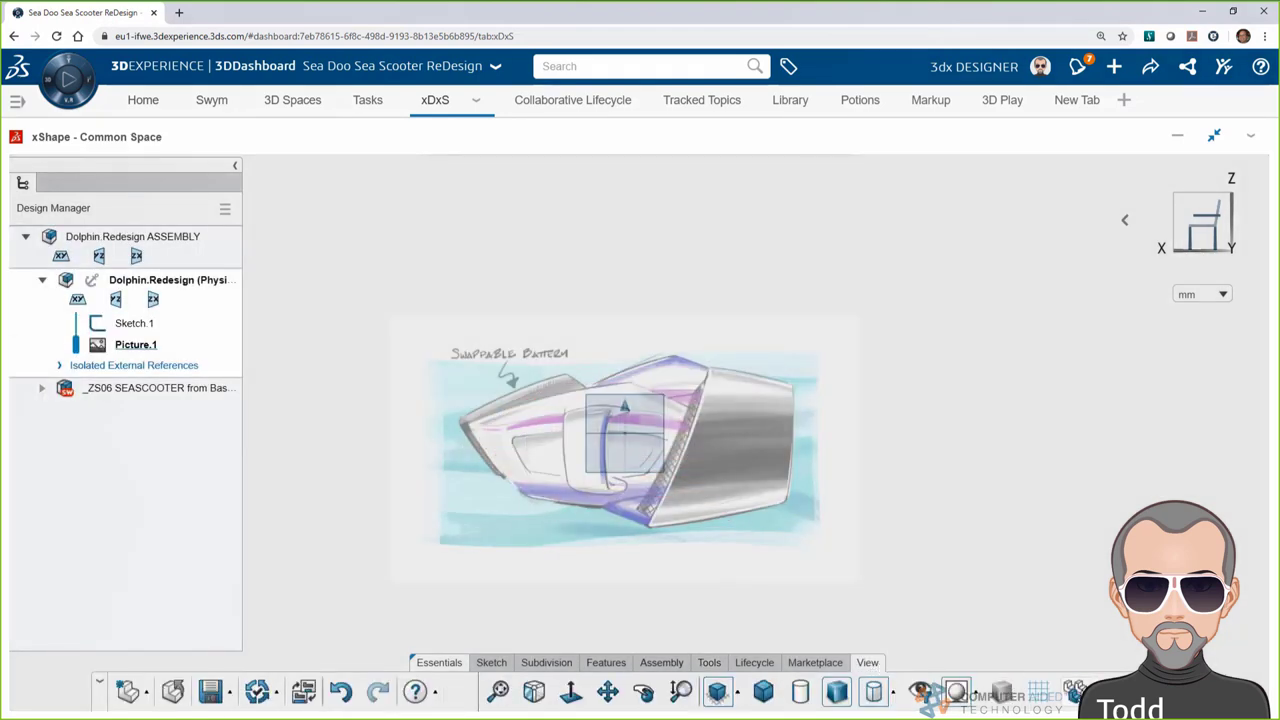
click(1075, 692)
click(1100, 626)
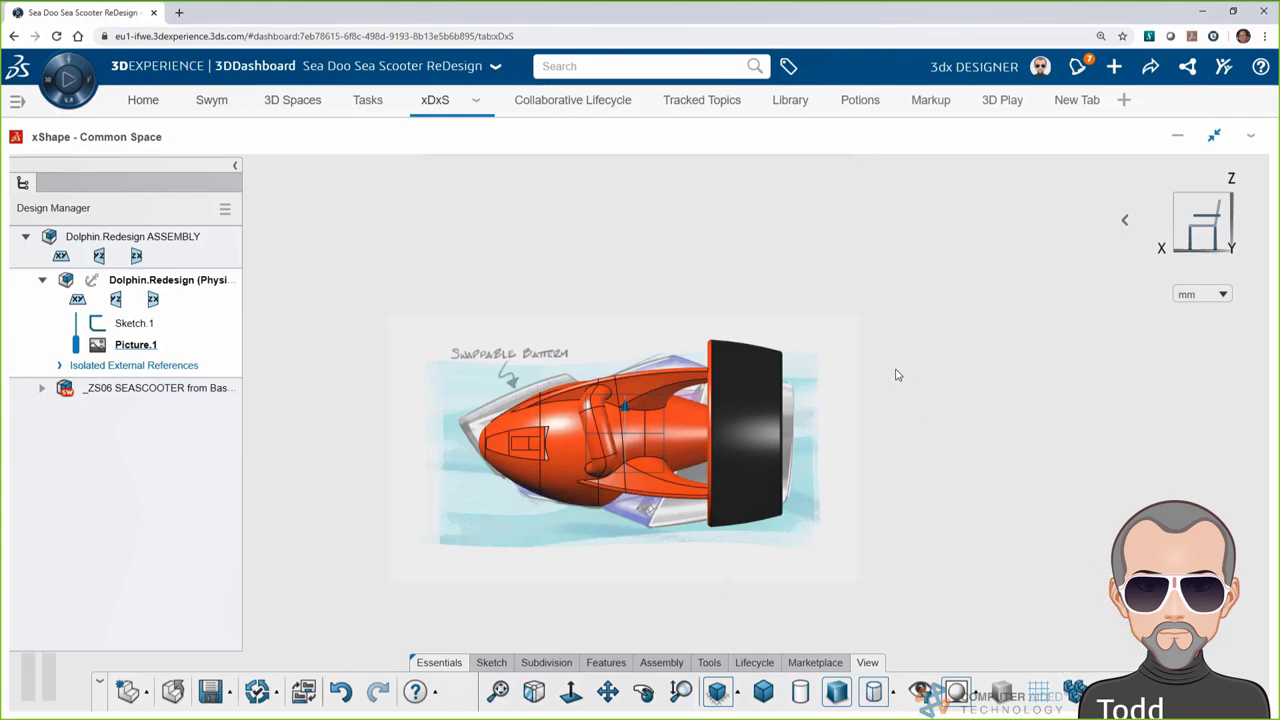
click(136, 344)
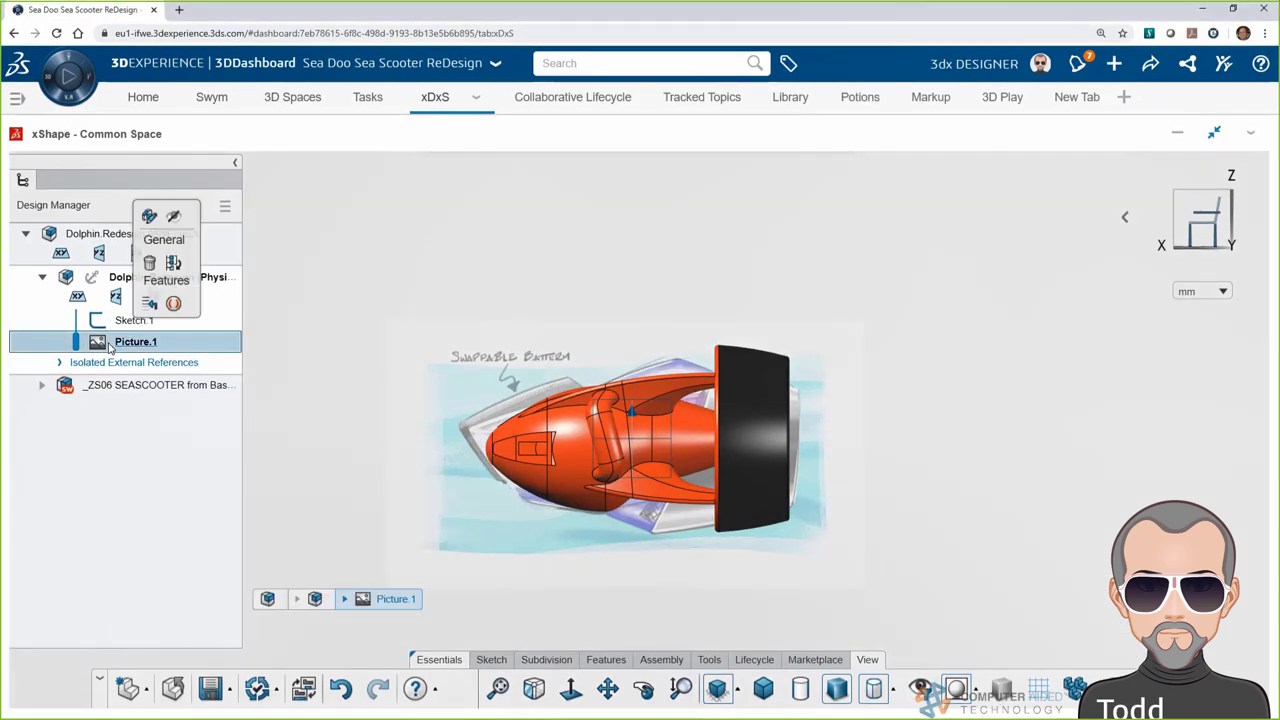
click(174, 217)
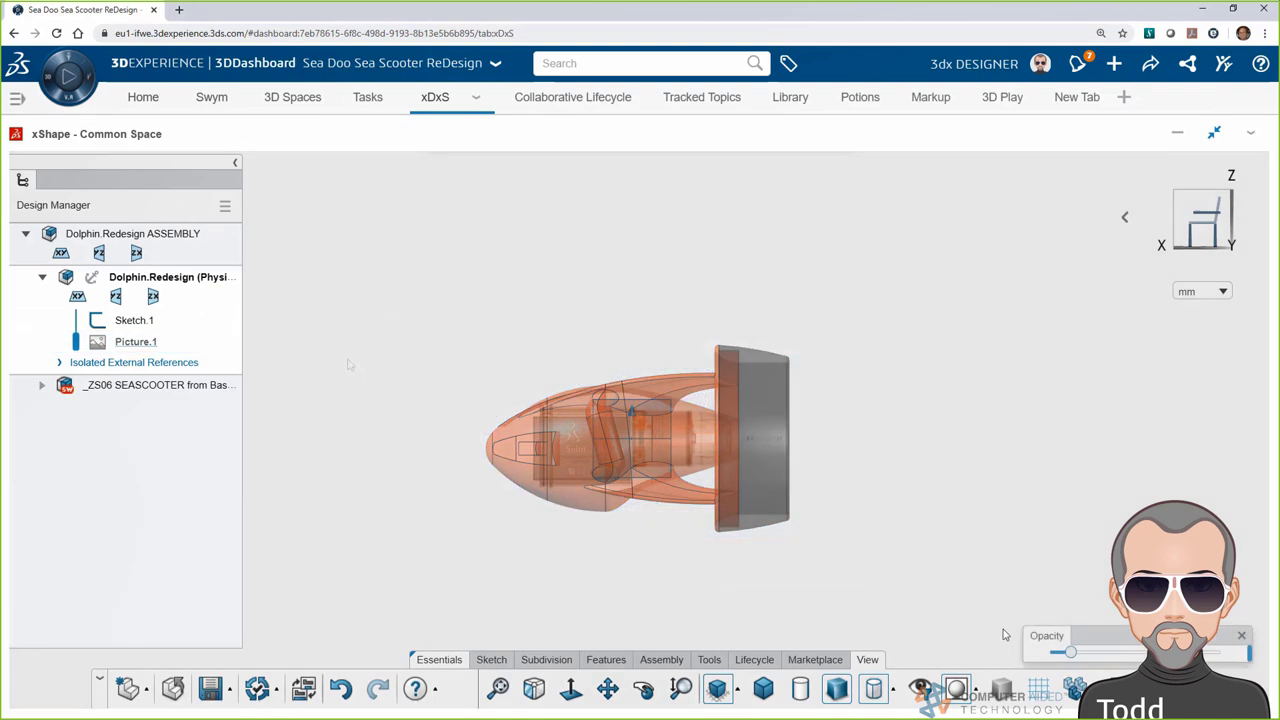
click(546, 659)
click(596, 678)
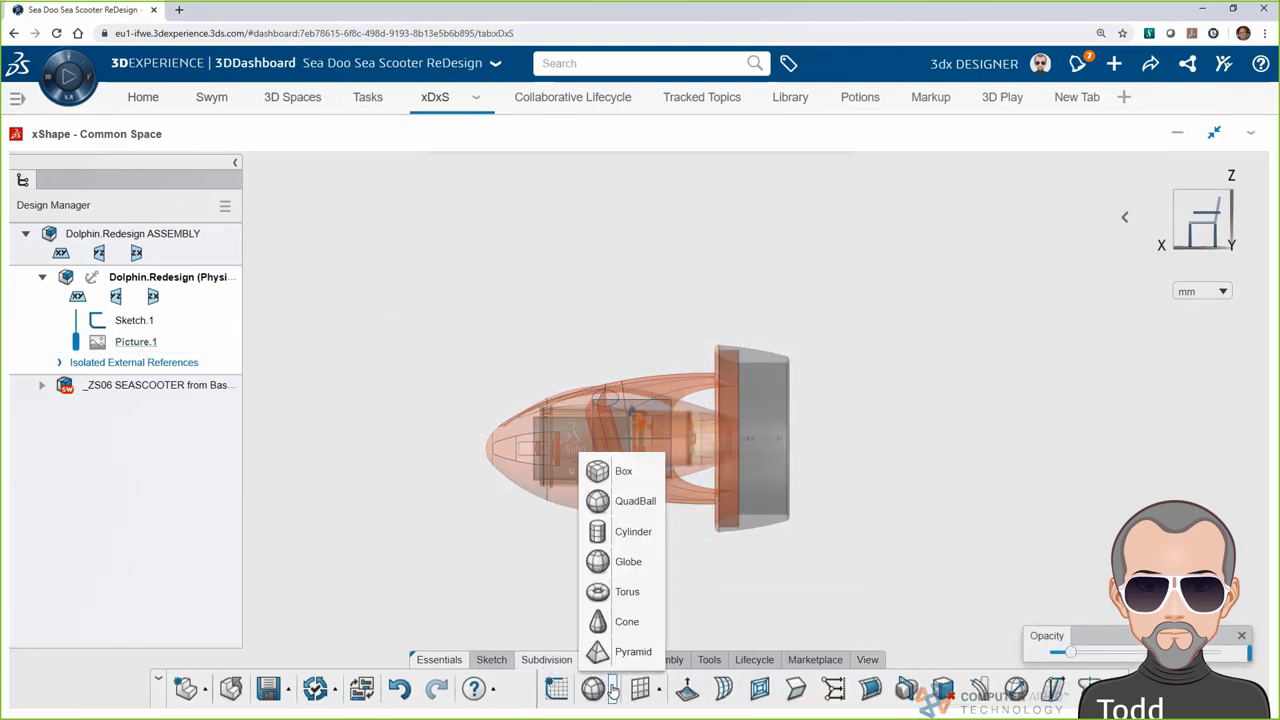
Place a QuadBall sphere inside the scooter at subdivision level 5, scaled slightly larger
click(631, 506)
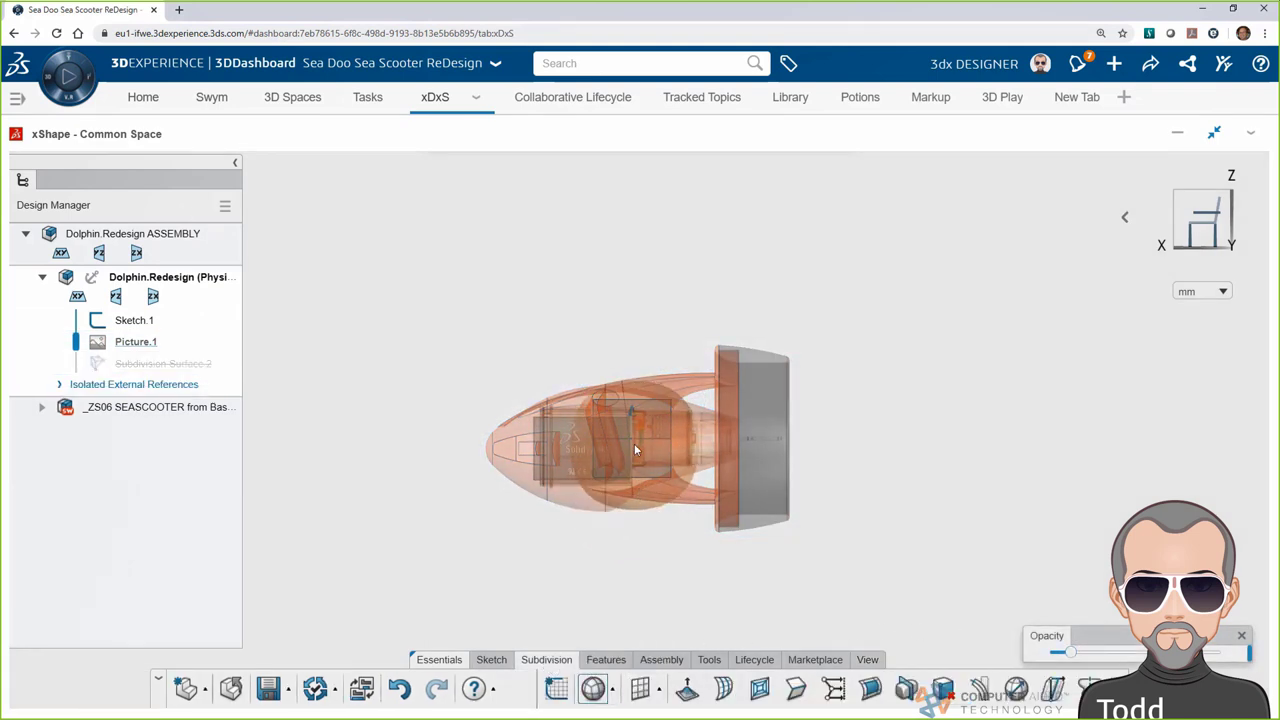
click(632, 446)
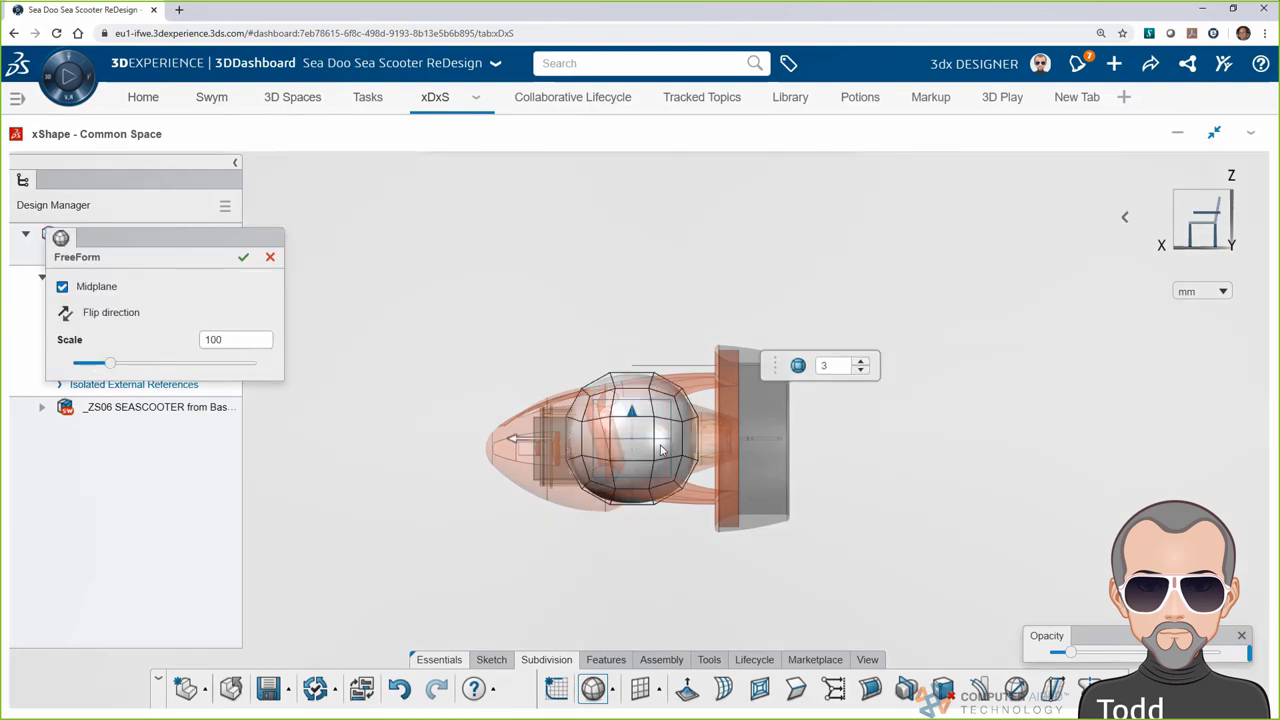
click(1124, 217)
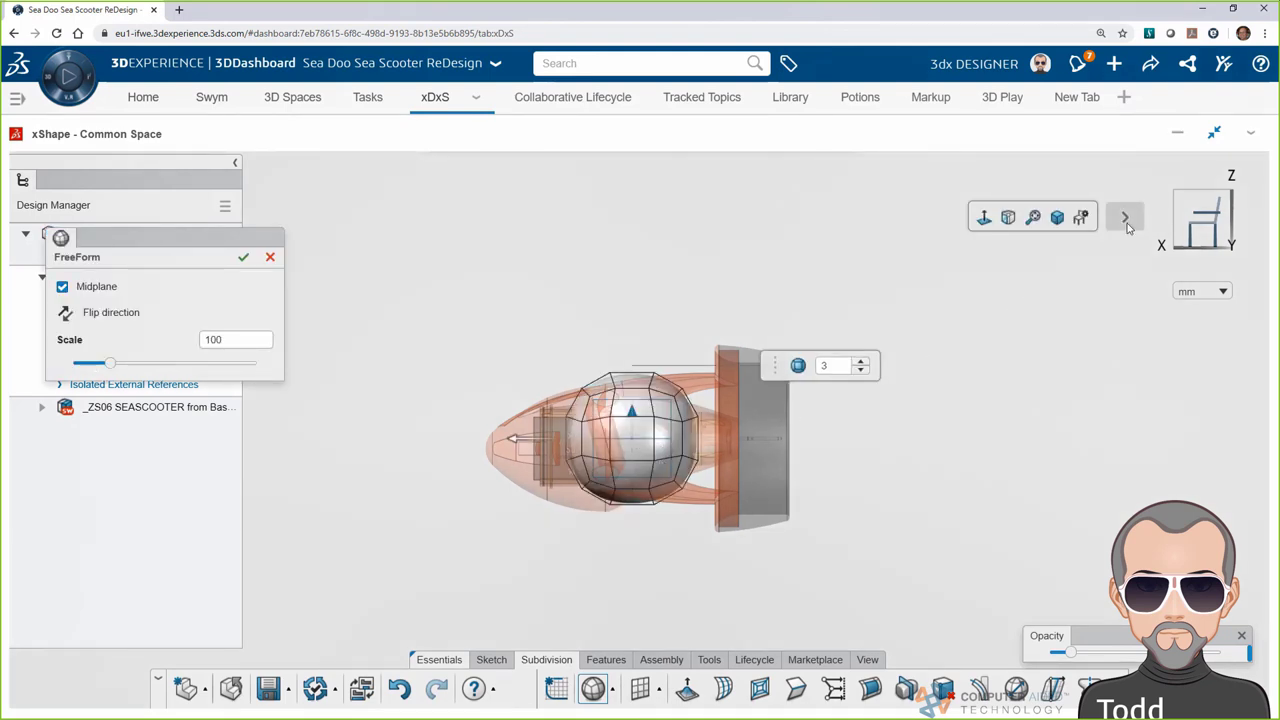
click(1059, 217)
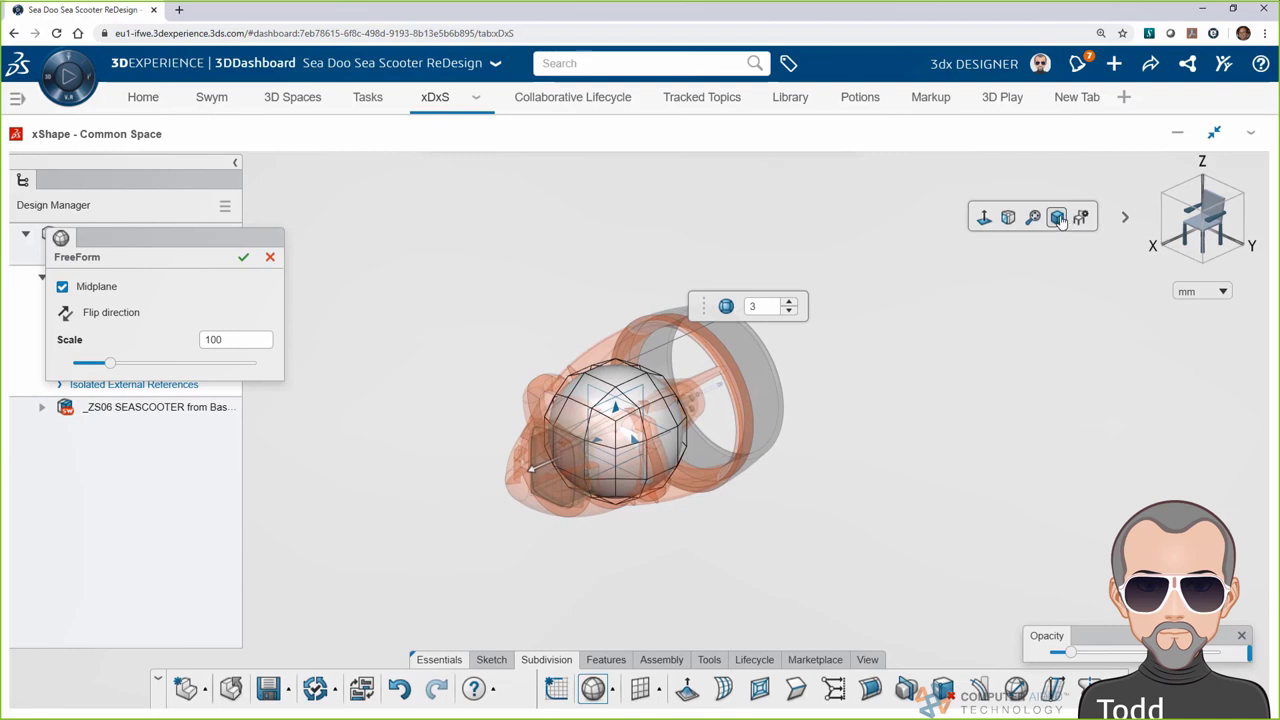
click(789, 302)
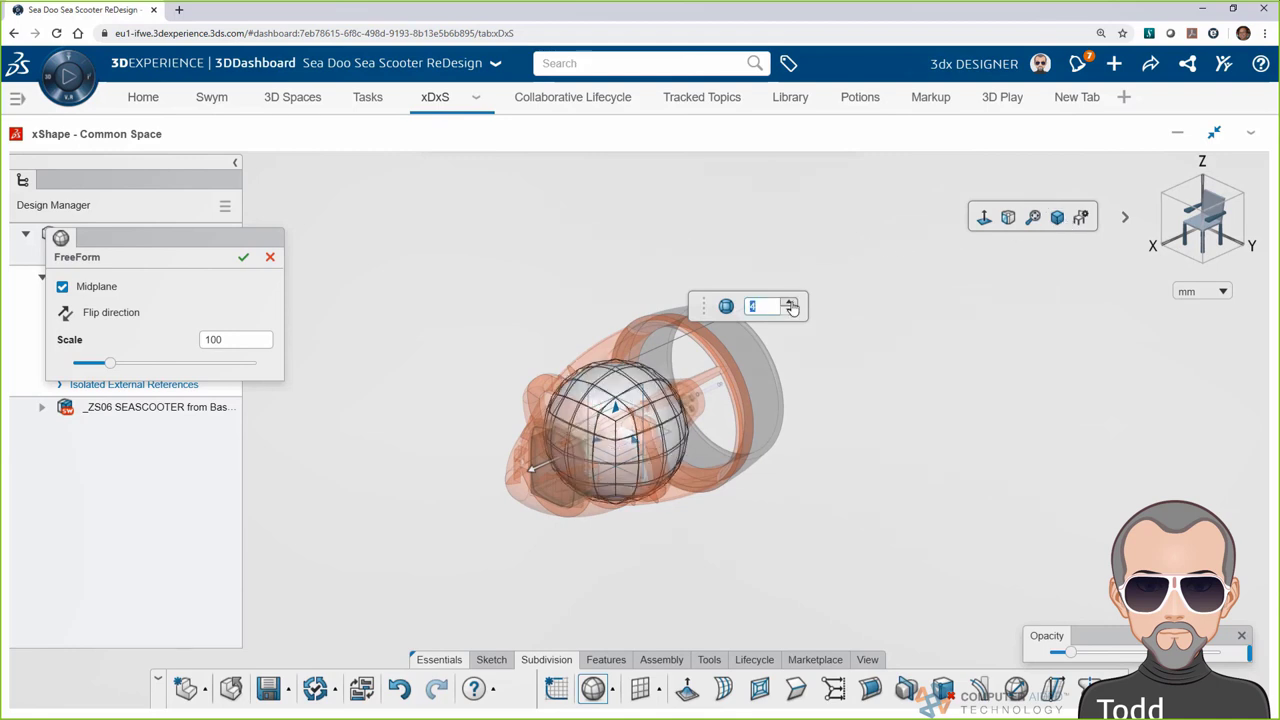
click(791, 307)
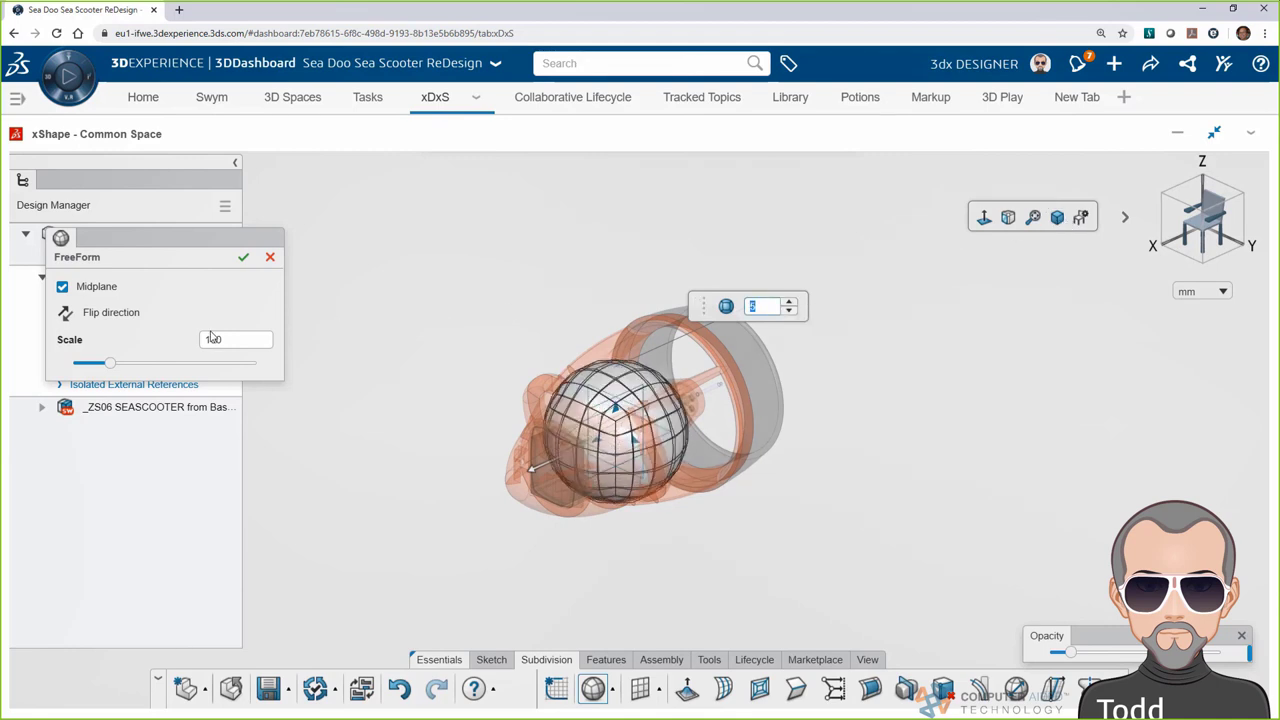
mouse_move(110, 363)
mouse_down()
mouse_move(130, 367)
mouse_move(114, 364)
mouse_up()
click(558, 314)
click(1221, 226)
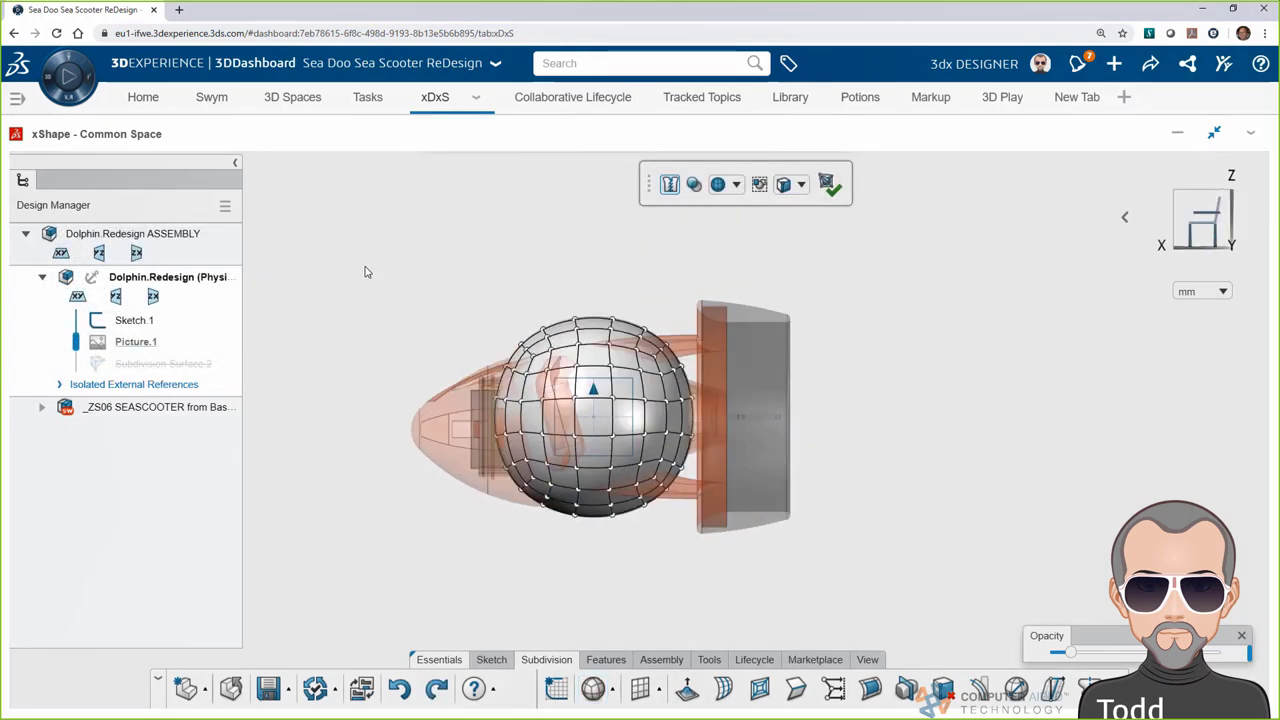
Stretch the left vertex columns of the sphere cage leftward to lengthen the nose
drag(366, 268, 599, 553)
click(493, 424)
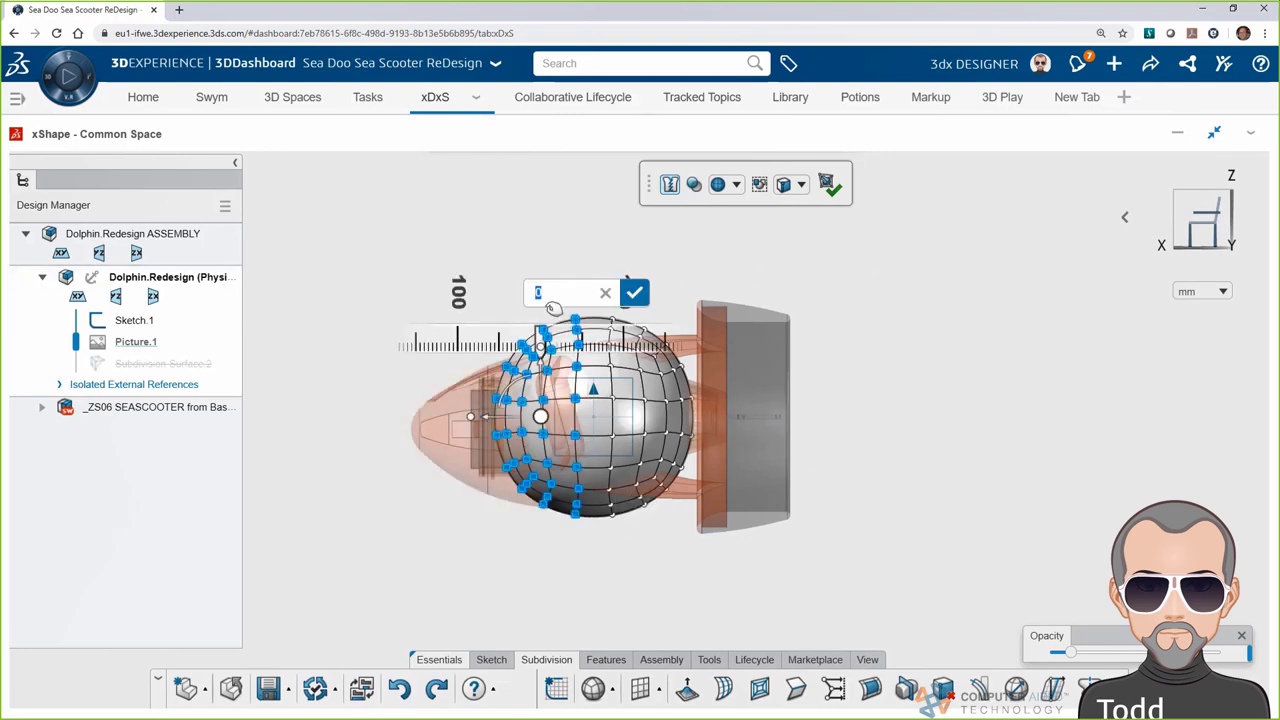
key(Return)
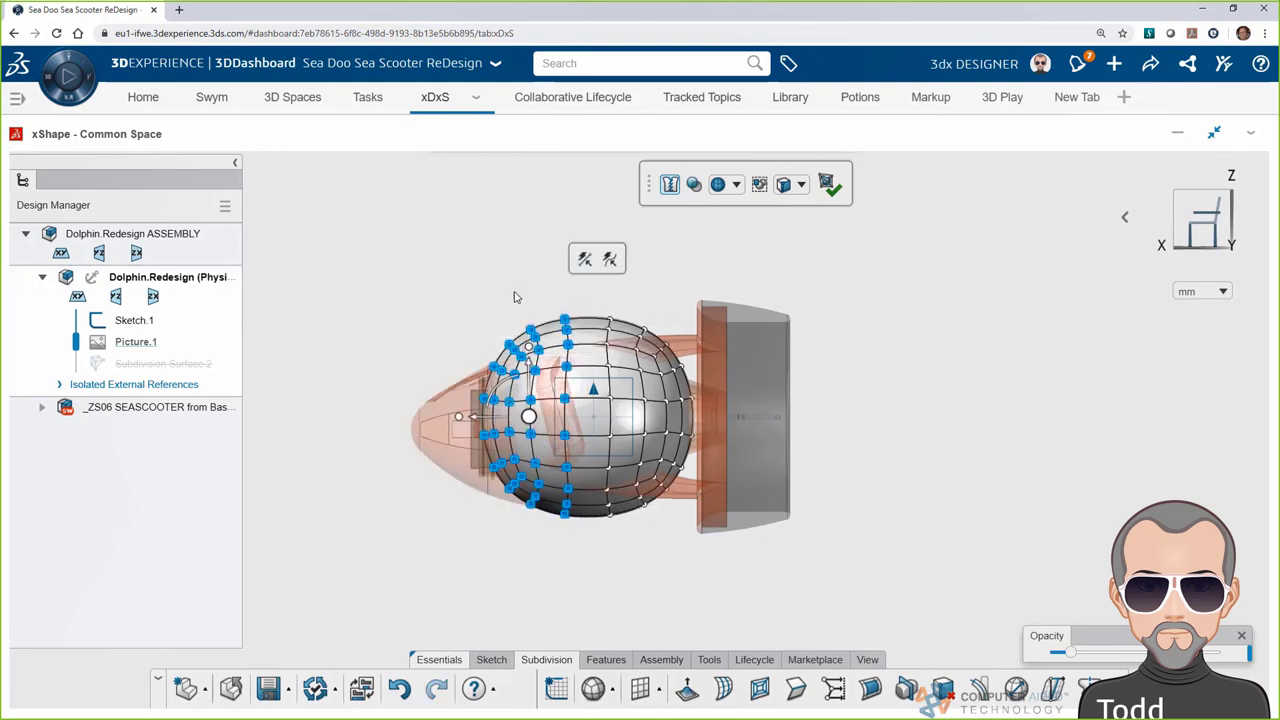
drag(412, 282, 548, 528)
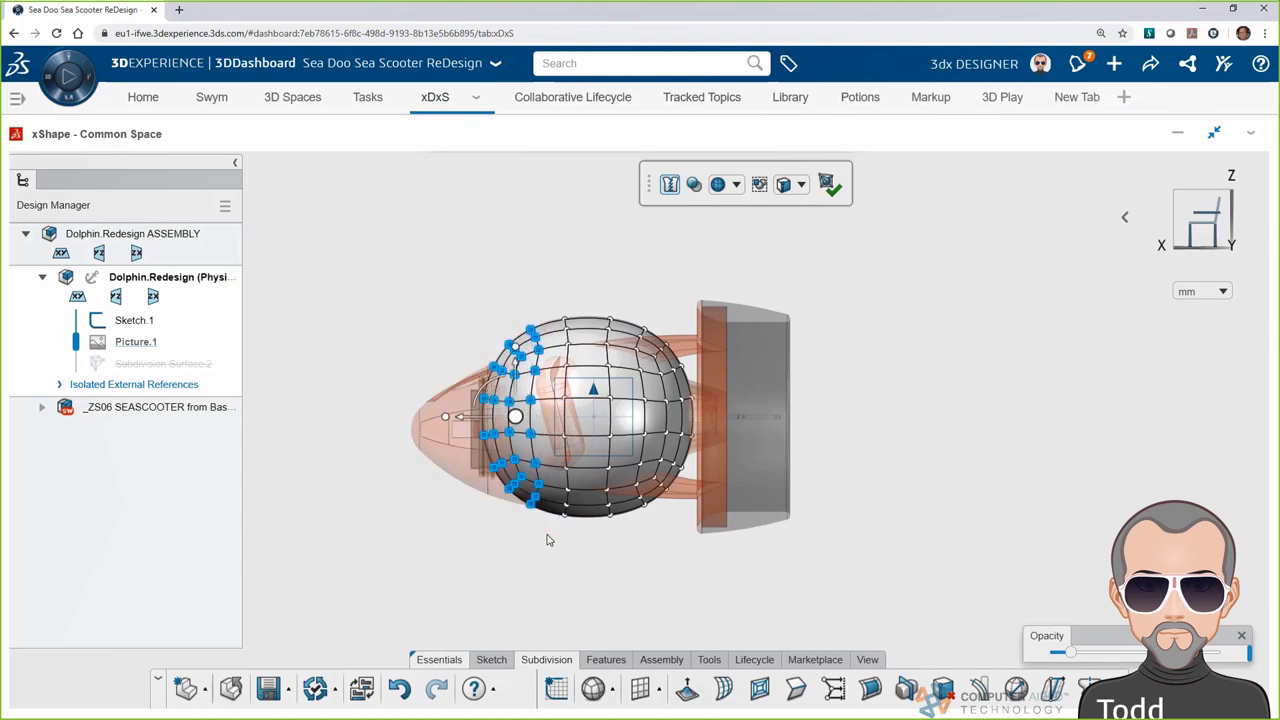
click(461, 422)
key(Return)
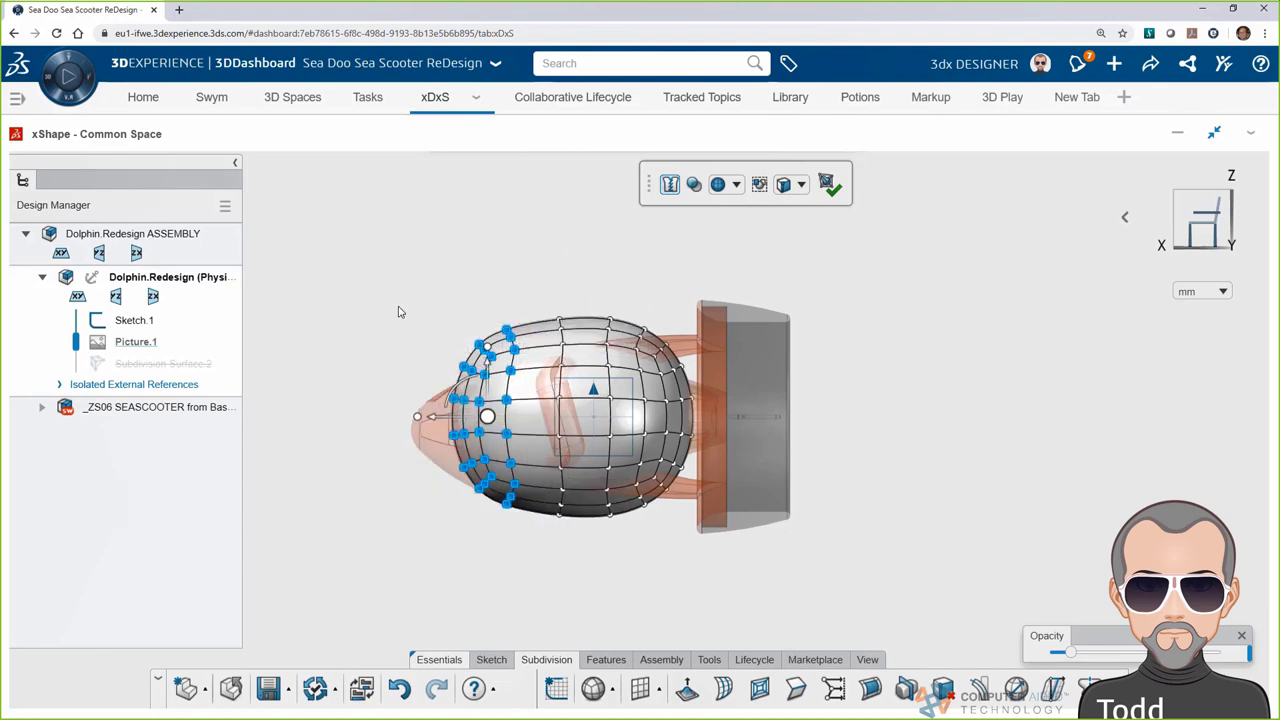
drag(398, 312, 496, 524)
drag(425, 420, 345, 443)
drag(334, 274, 544, 556)
drag(418, 425, 403, 420)
click(312, 595)
Reshape the front region and raise the top control points of the body
drag(346, 292, 540, 558)
middle_drag(366, 424, 636, 543)
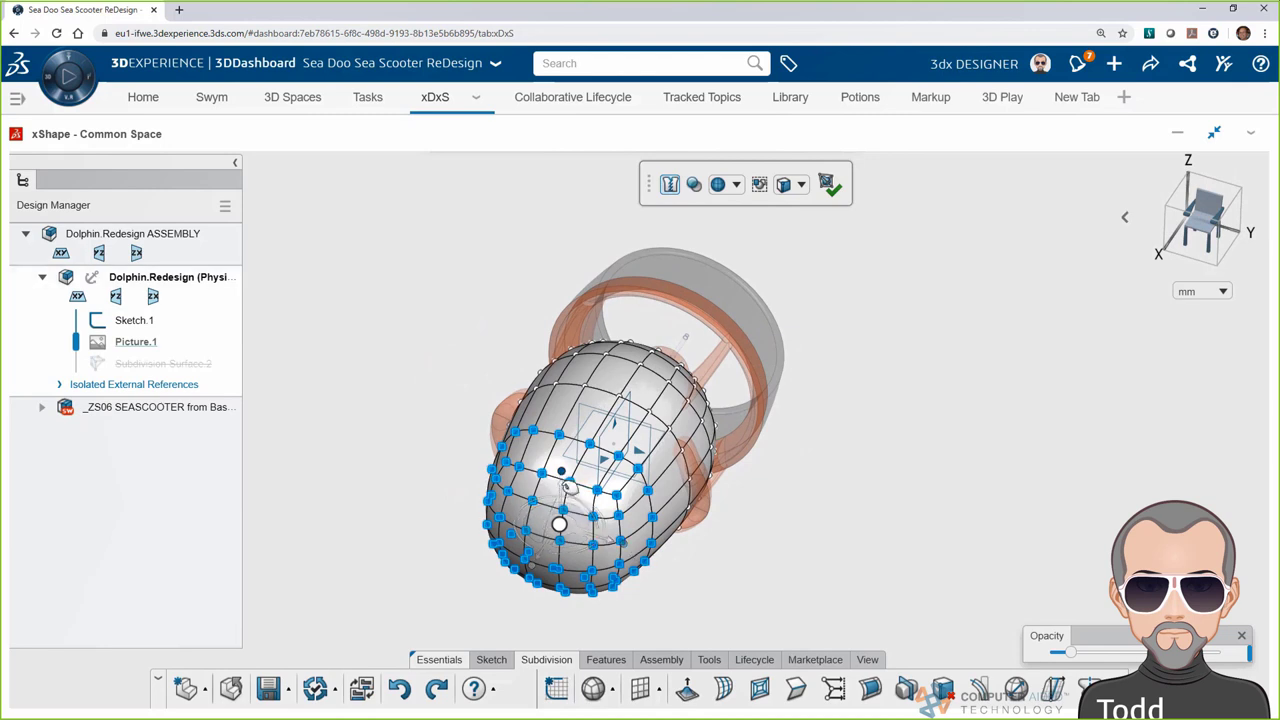
drag(561, 472, 565, 487)
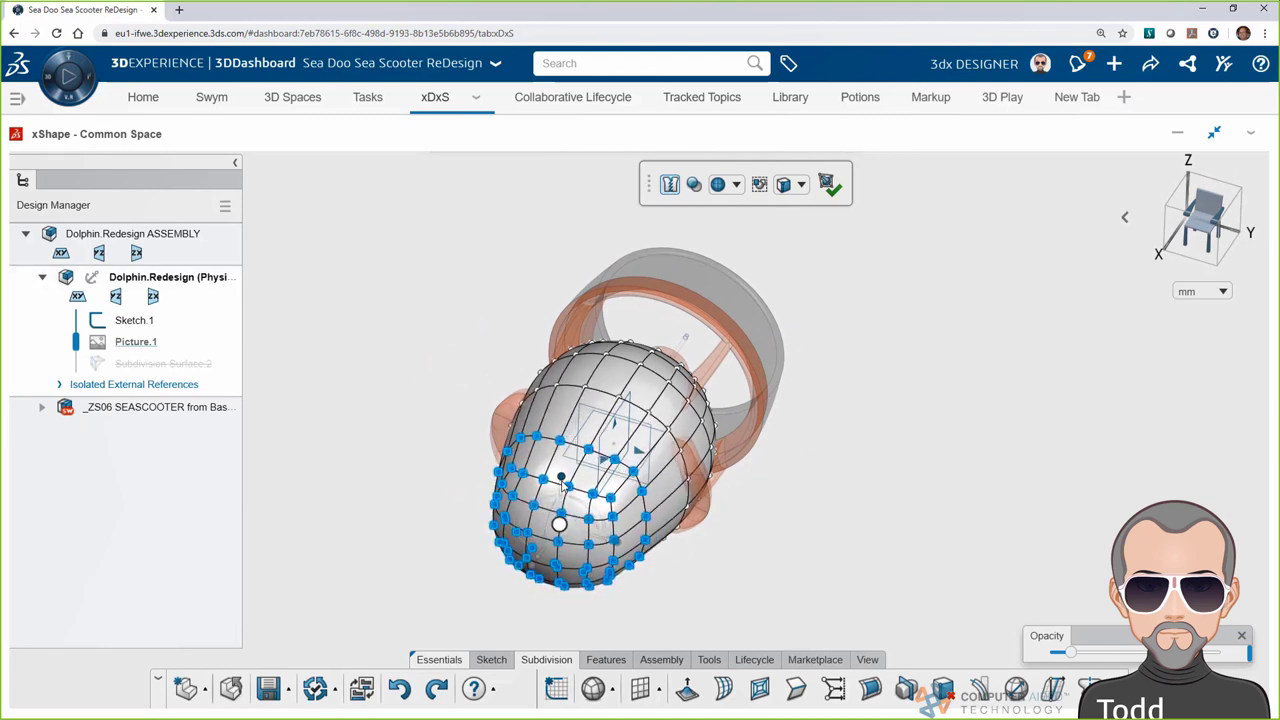
click(395, 490)
click(1180, 235)
drag(494, 292, 735, 390)
drag(631, 298, 635, 322)
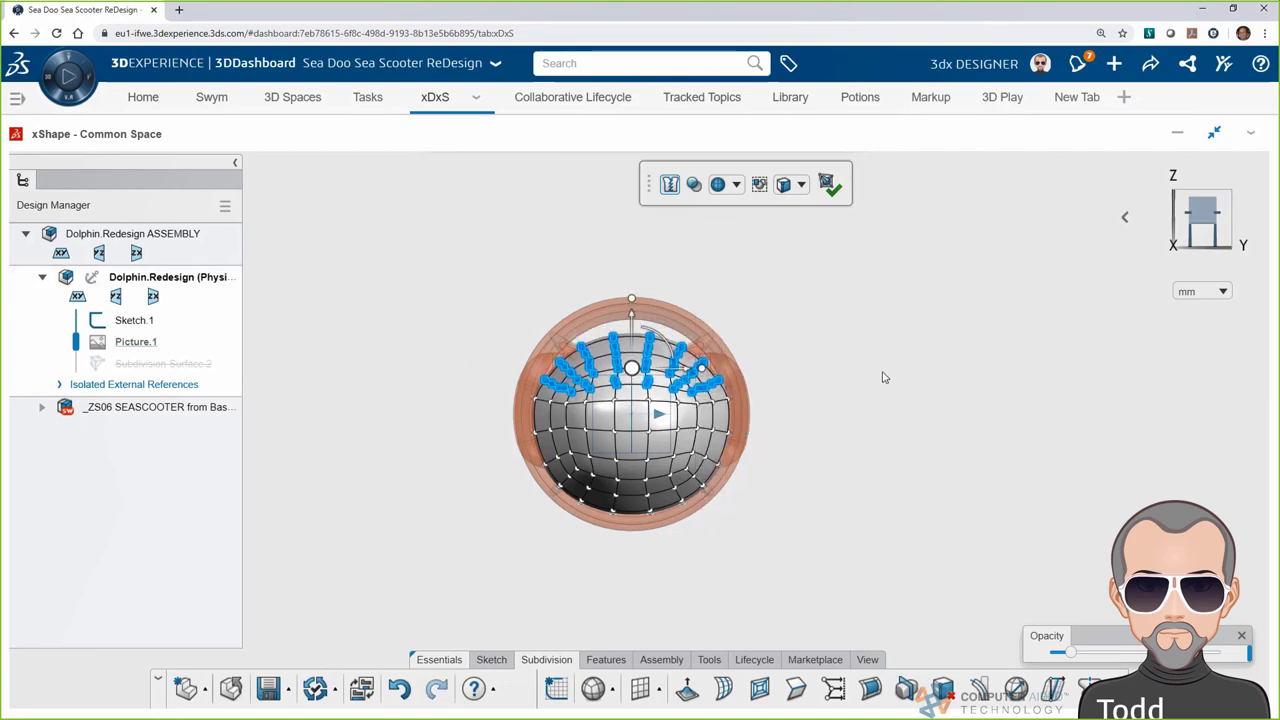
middle_drag(889, 377, 566, 366)
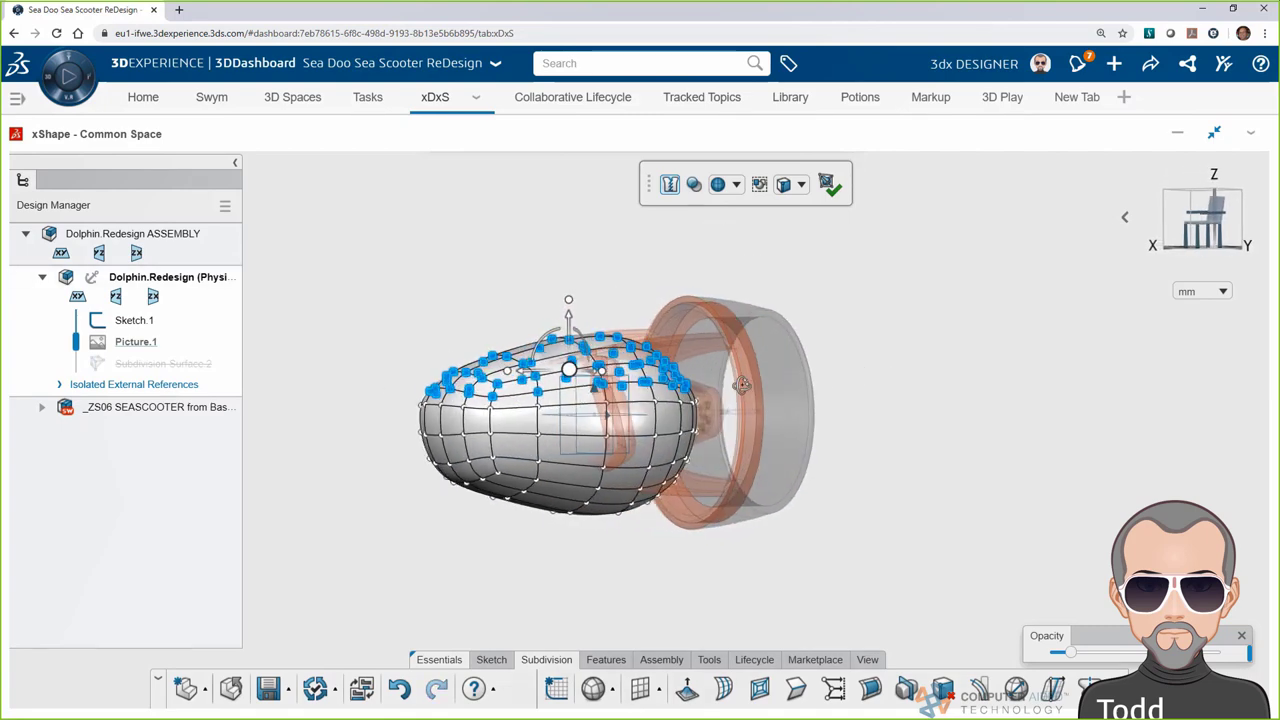
click(1172, 226)
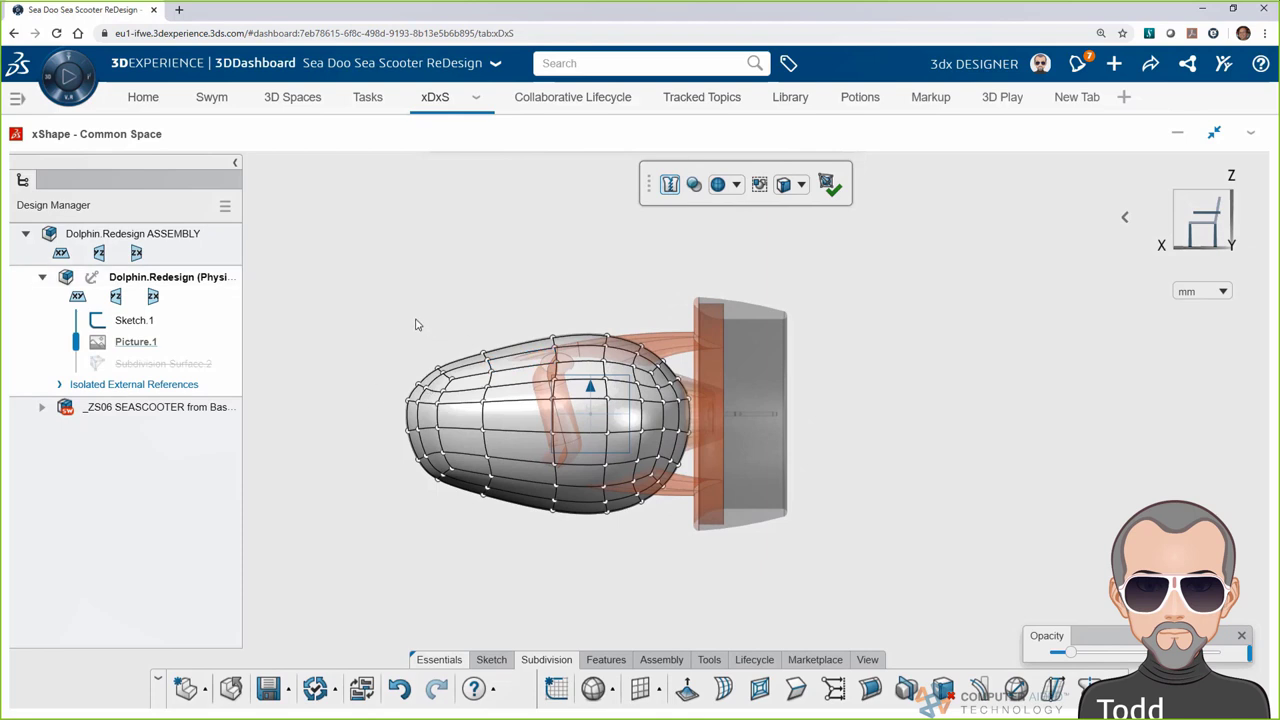
drag(418, 324, 692, 400)
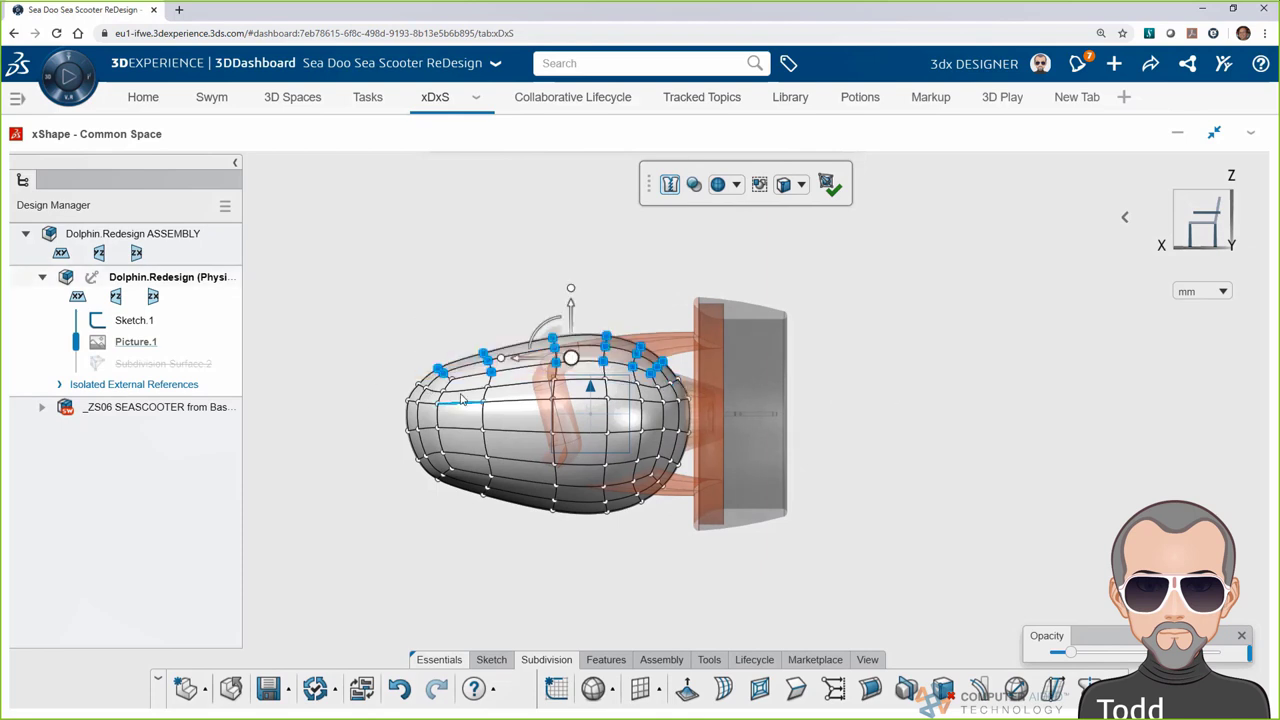
drag(570, 309, 567, 322)
click(852, 480)
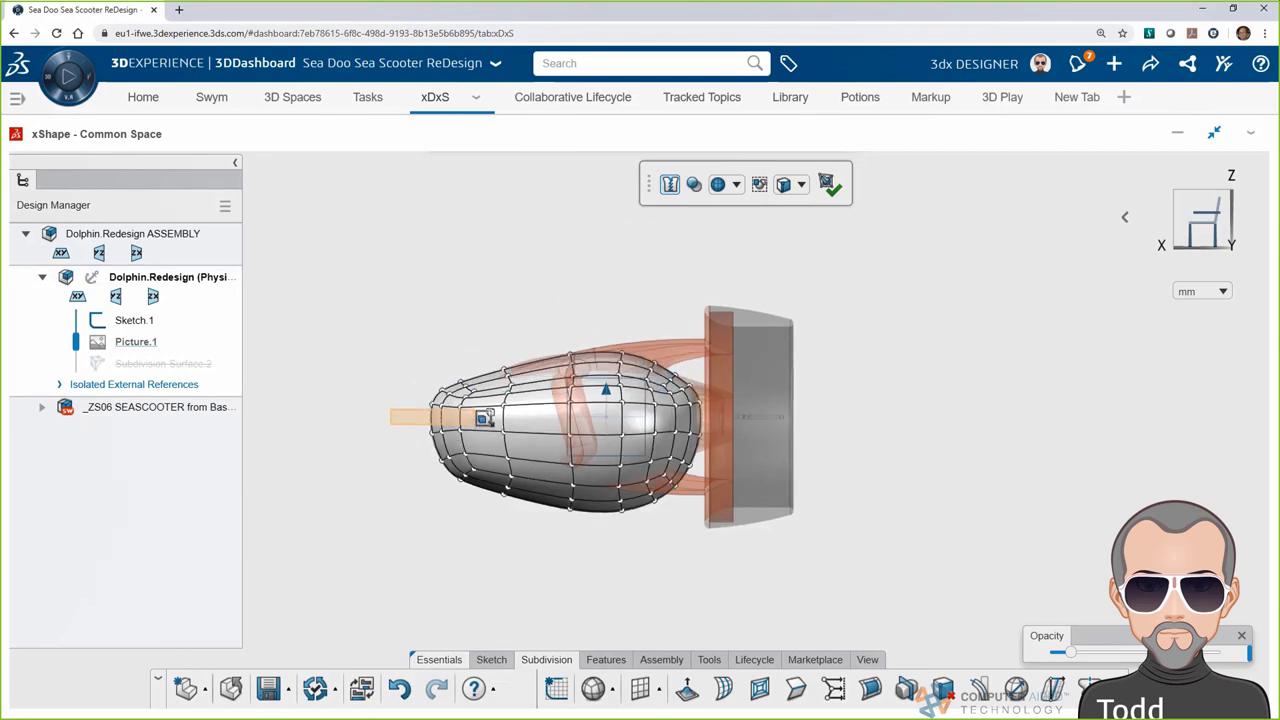
Pull the cage's nose end point further left and push the lower nose point outward
click(480, 406)
drag(390, 405, 376, 325)
click(326, 537)
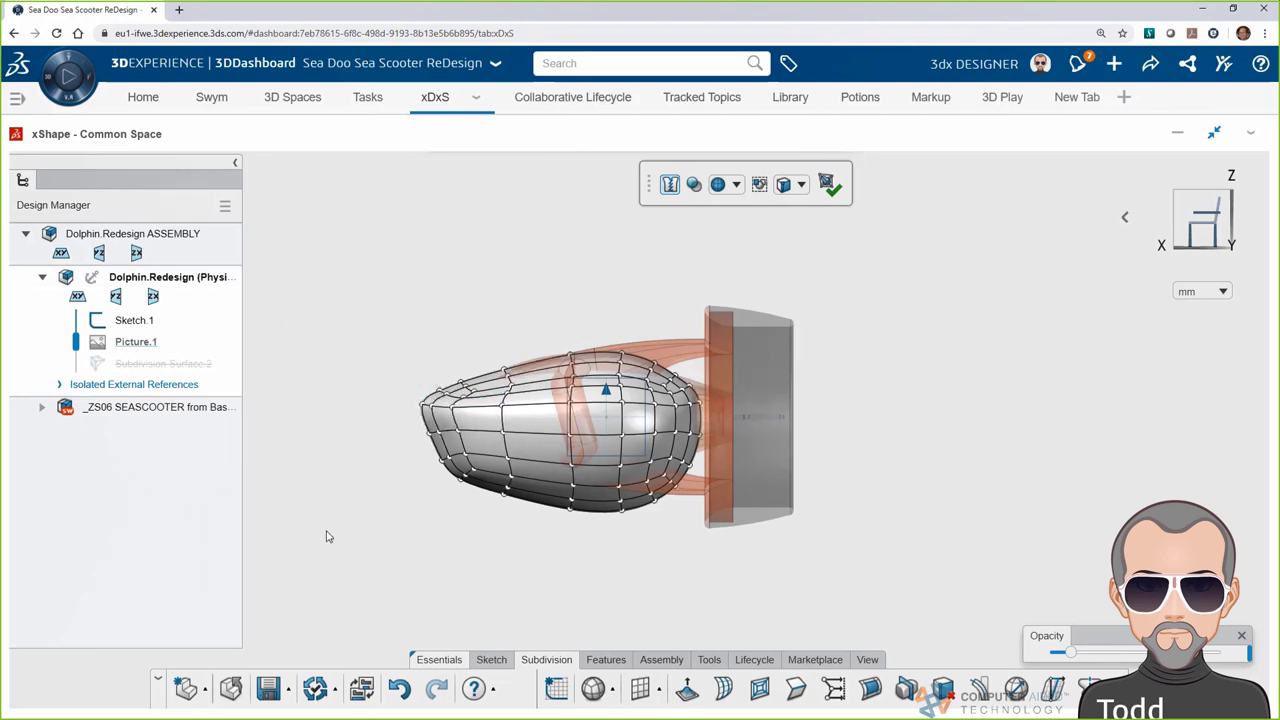
click(490, 494)
right_click(461, 470)
click(473, 485)
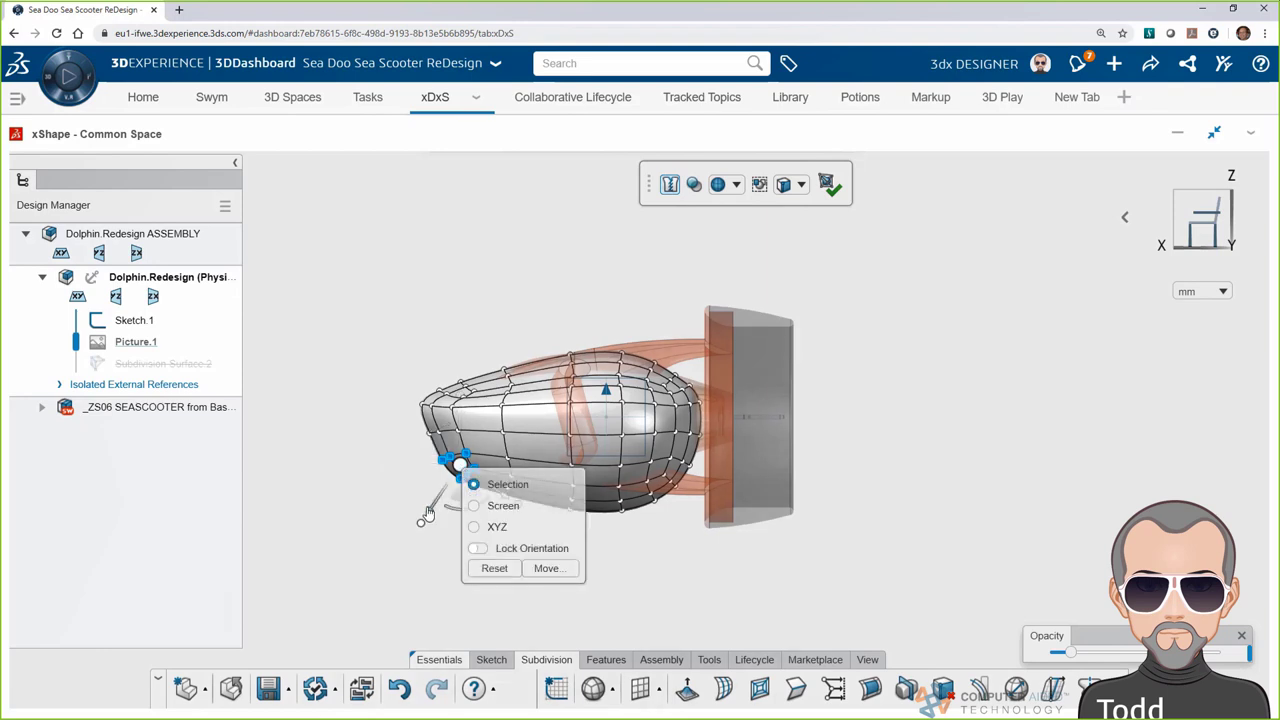
drag(430, 515, 372, 466)
click(294, 603)
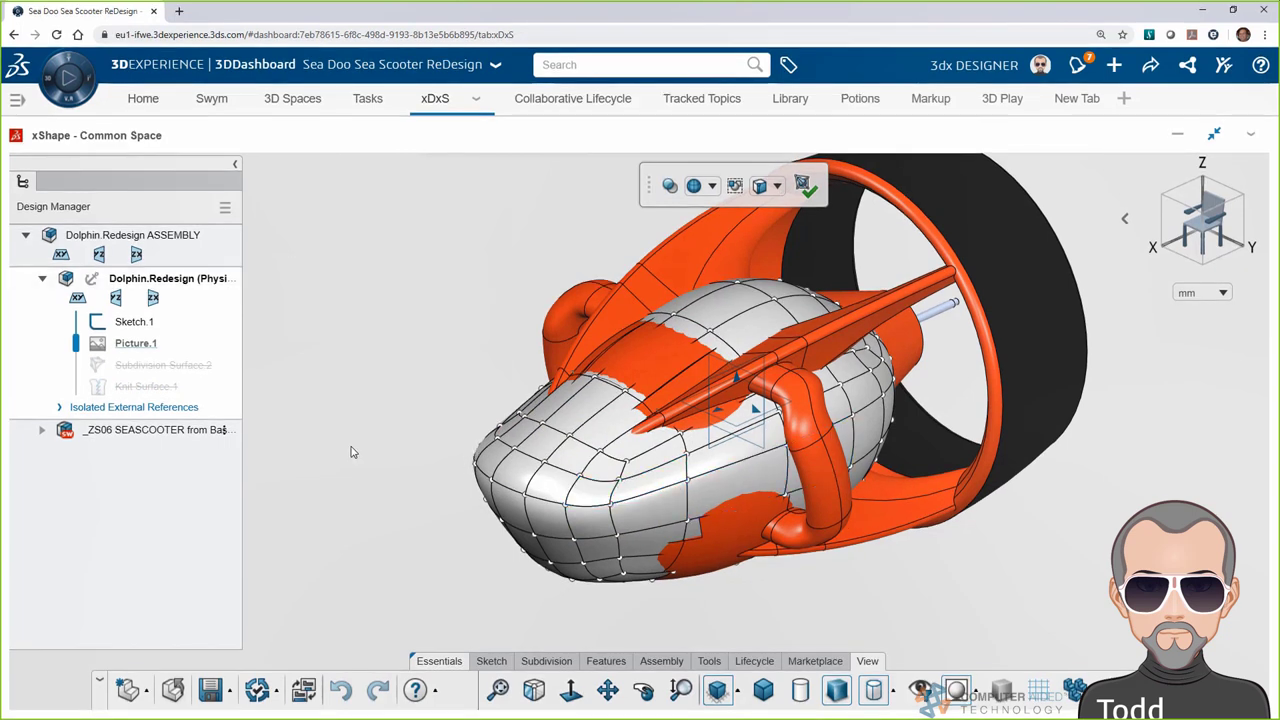
Select both sides of the nose edge loop and crease them to about 65
click(845, 428)
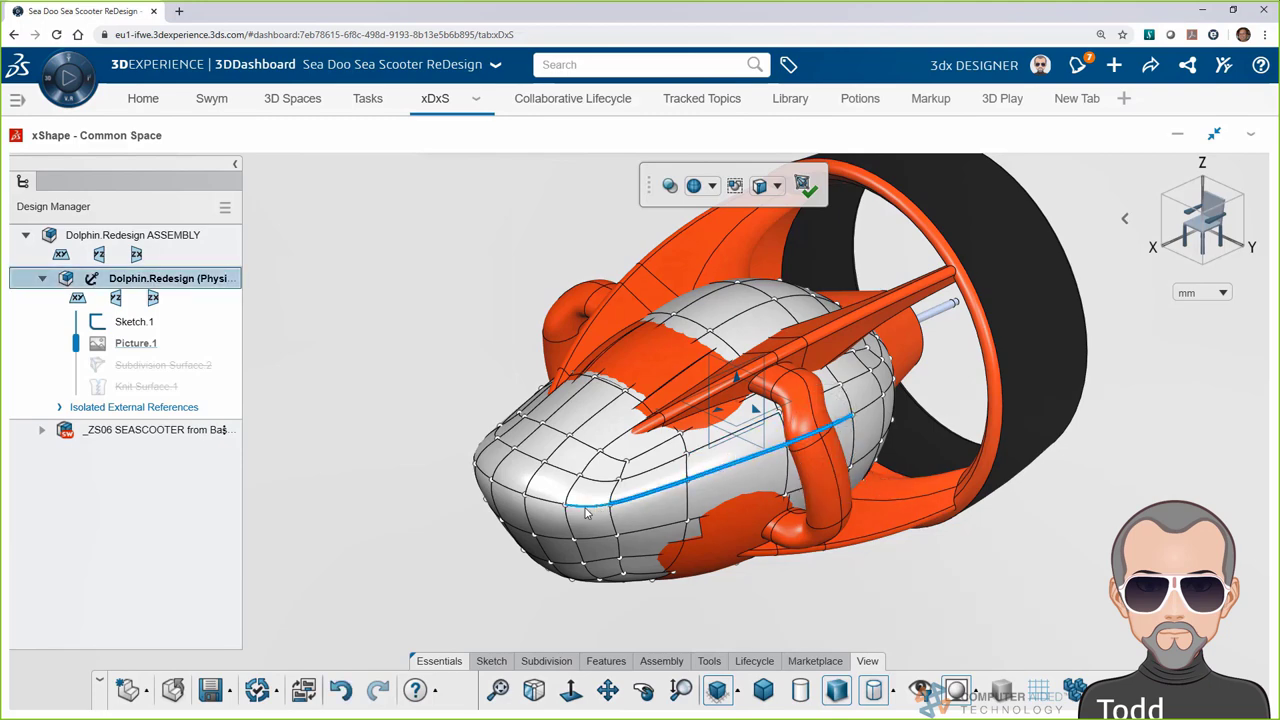
middle_drag(363, 523, 558, 642)
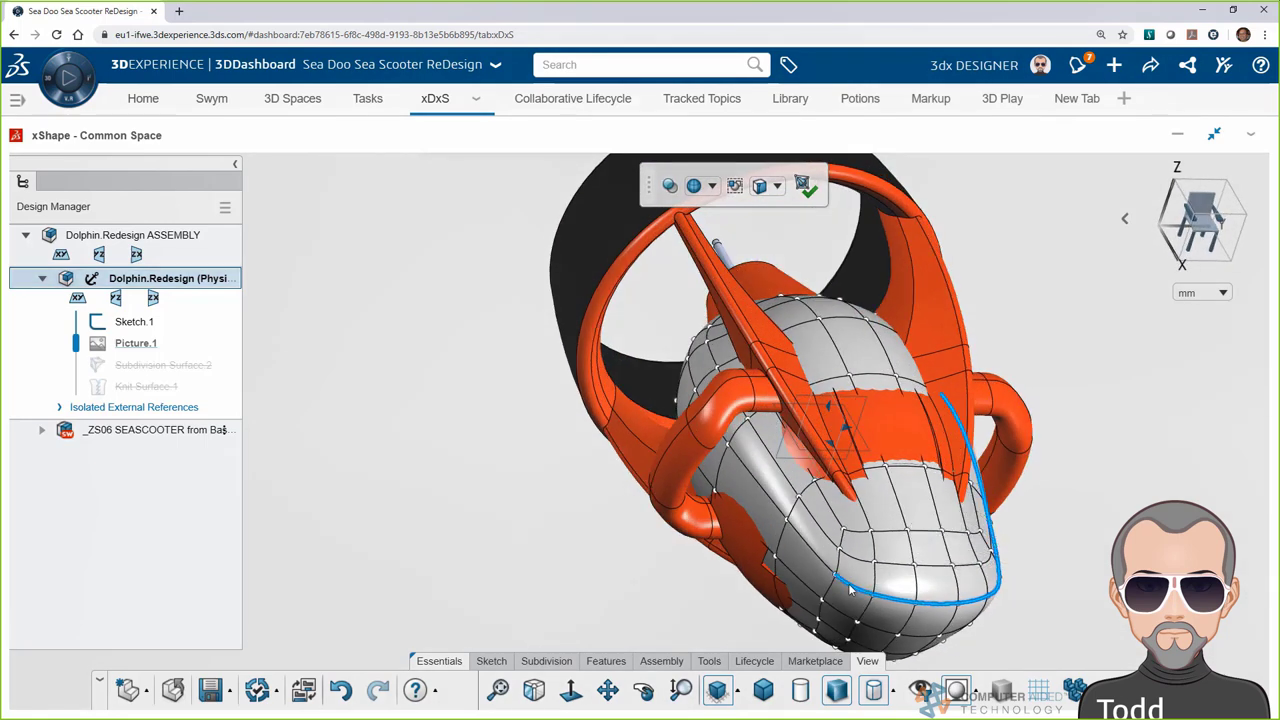
click(704, 408)
click(1124, 218)
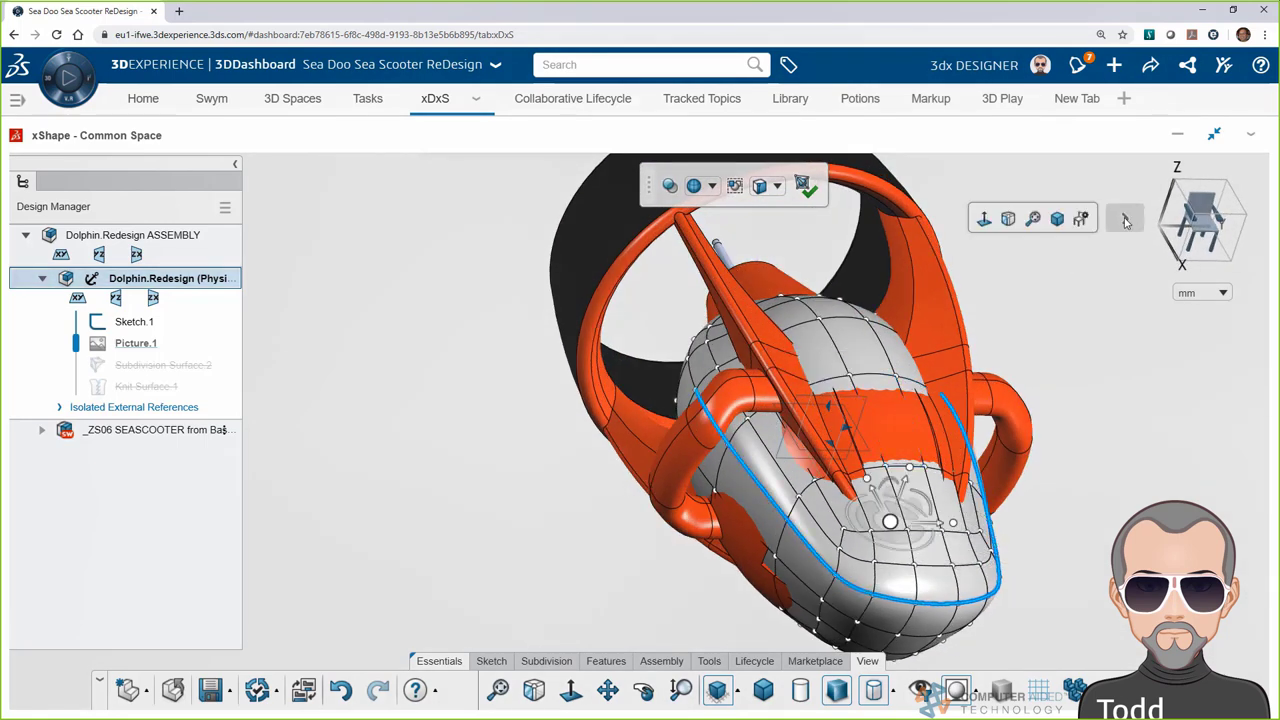
click(1080, 218)
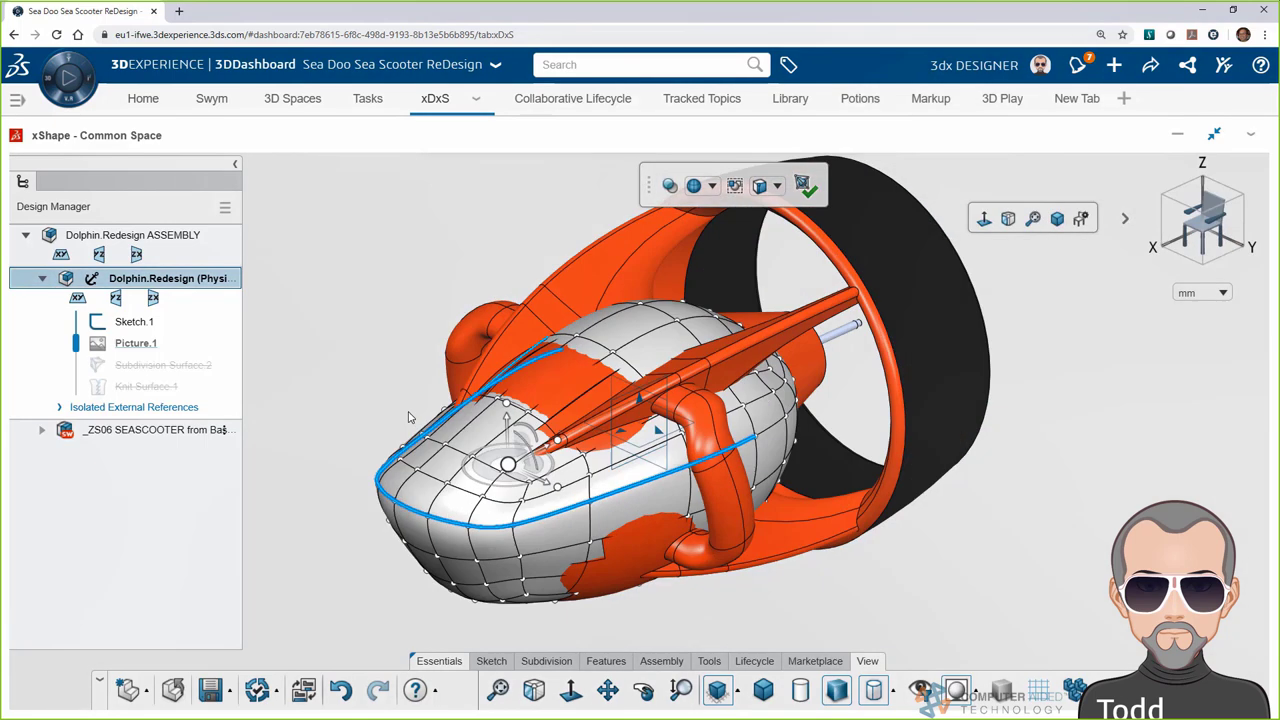
click(562, 666)
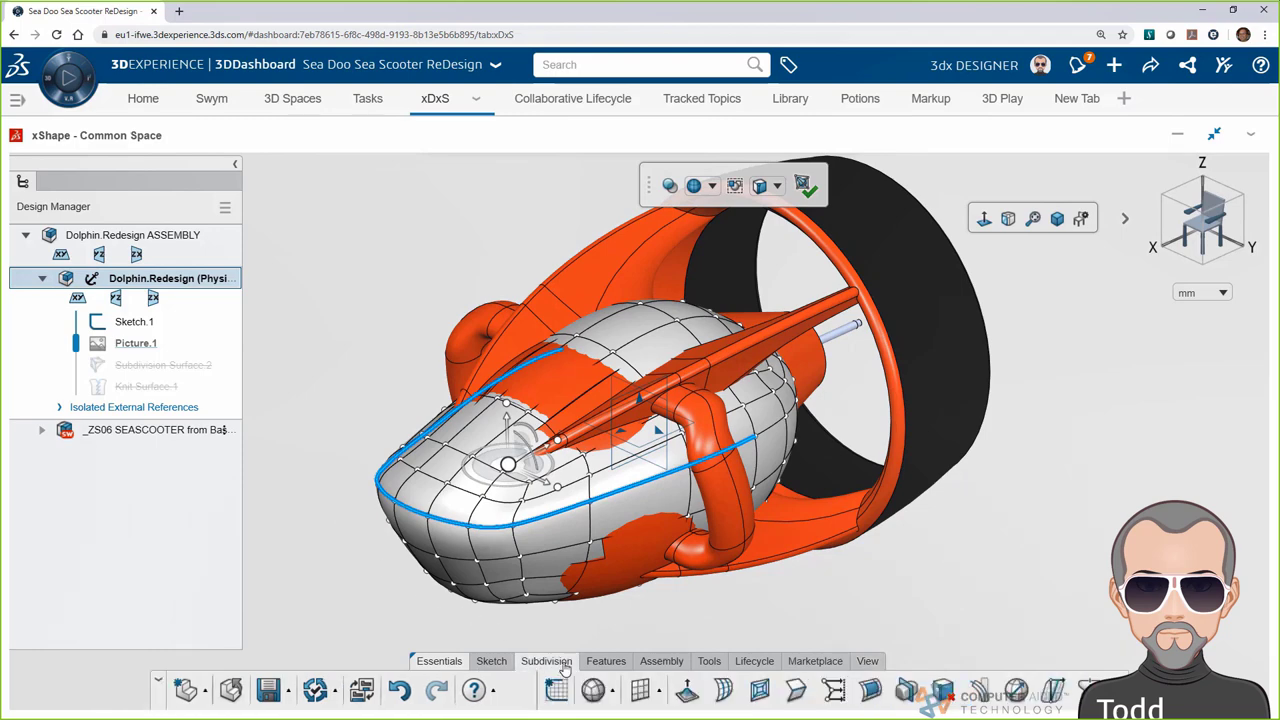
click(797, 690)
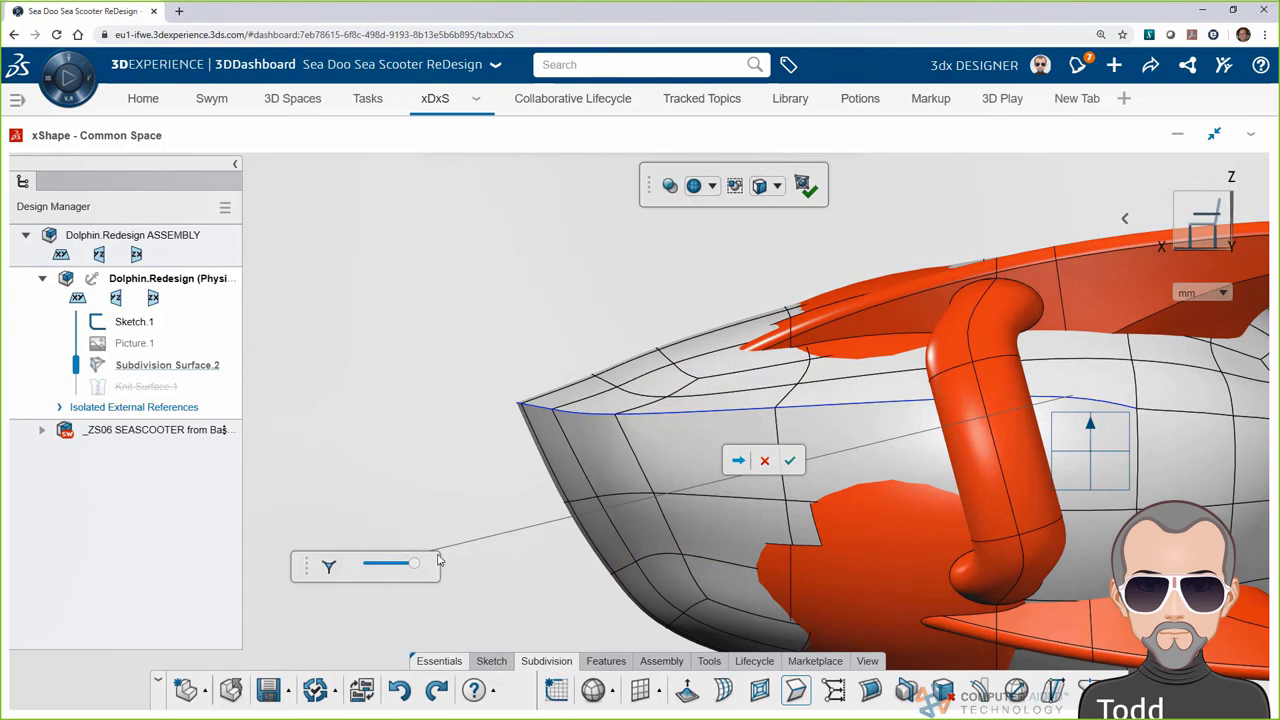
drag(420, 565, 396, 566)
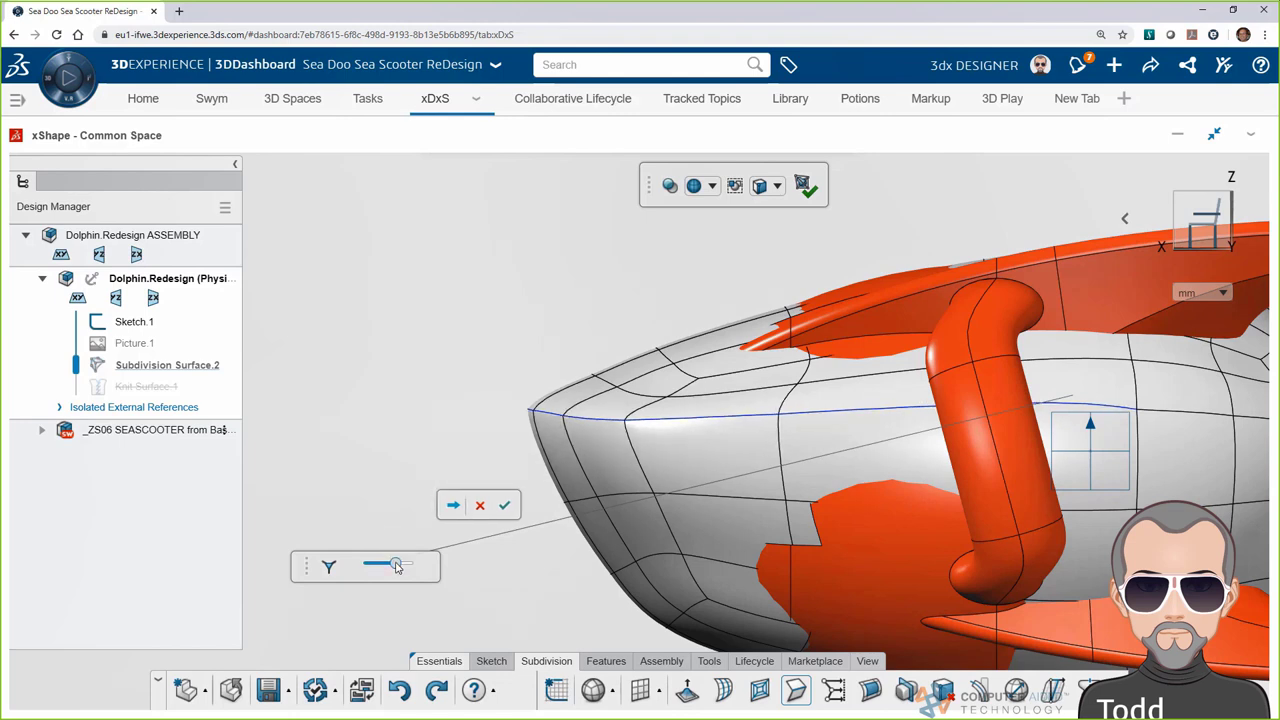
click(505, 507)
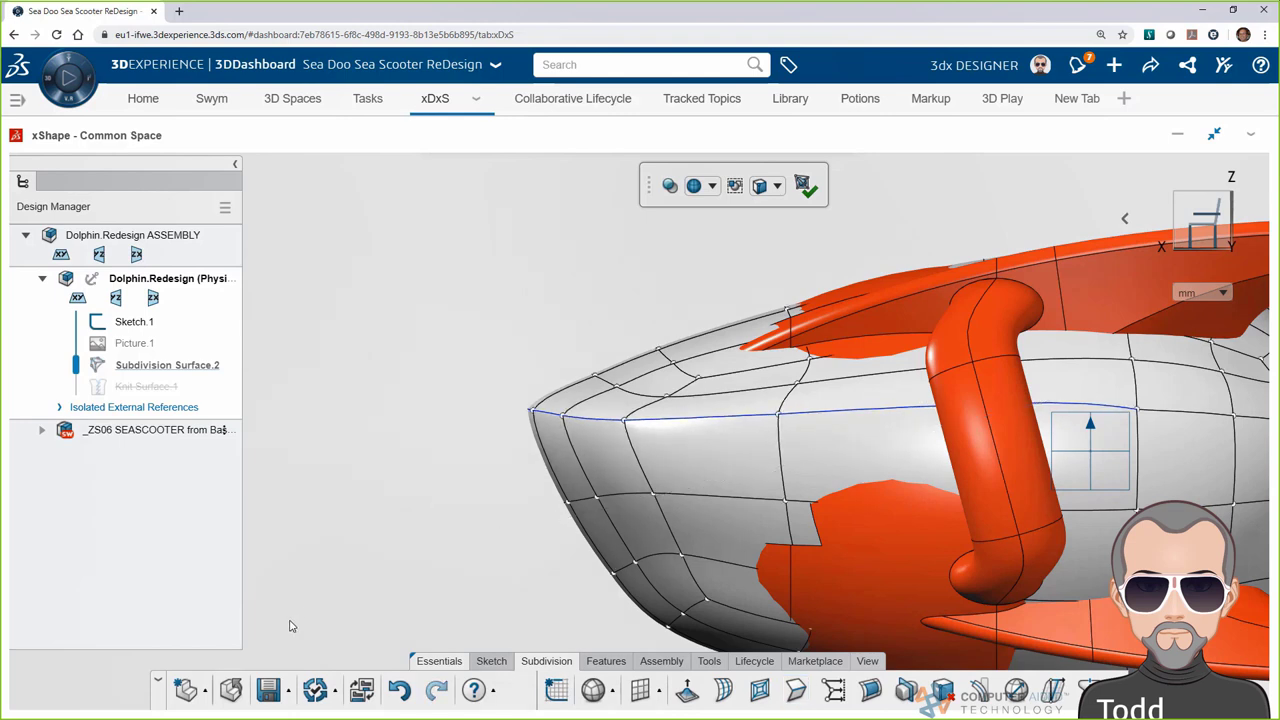
middle_drag(337, 611, 475, 716)
middle_drag(515, 583, 315, 511)
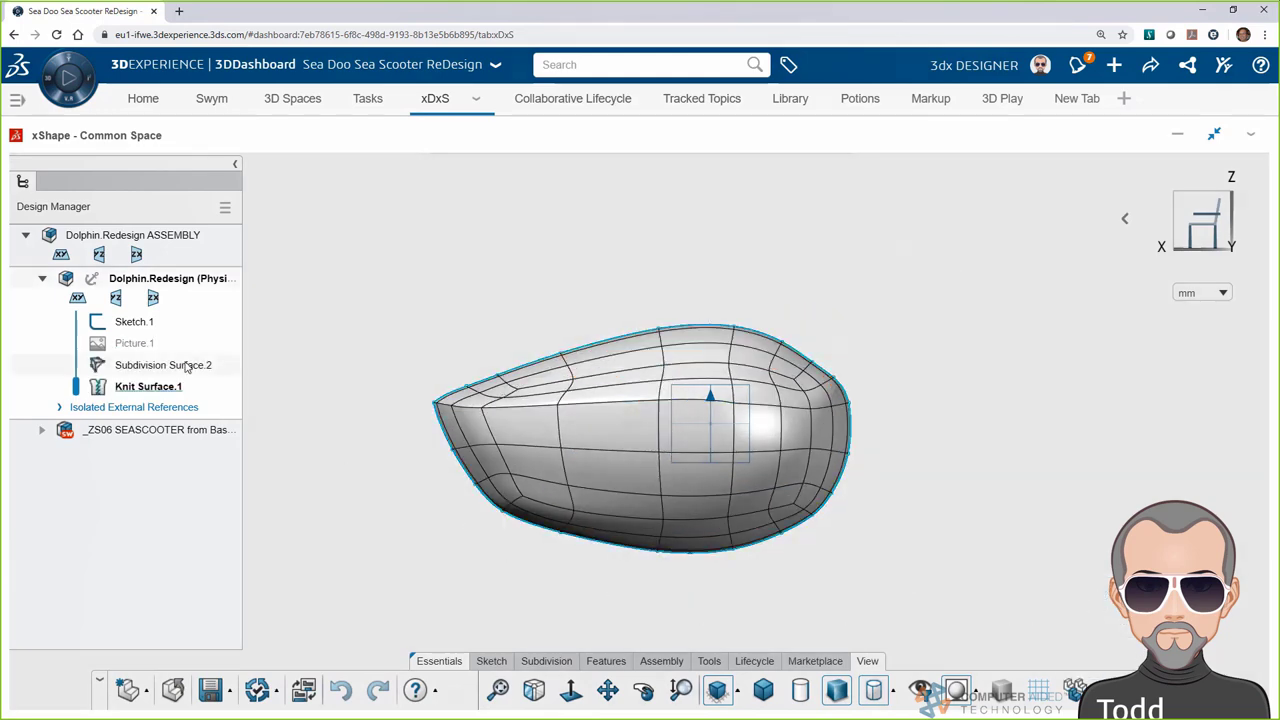
Show the Picture.1 concept sketch and make the subdivision body more transparent over it
click(134, 343)
click(201, 218)
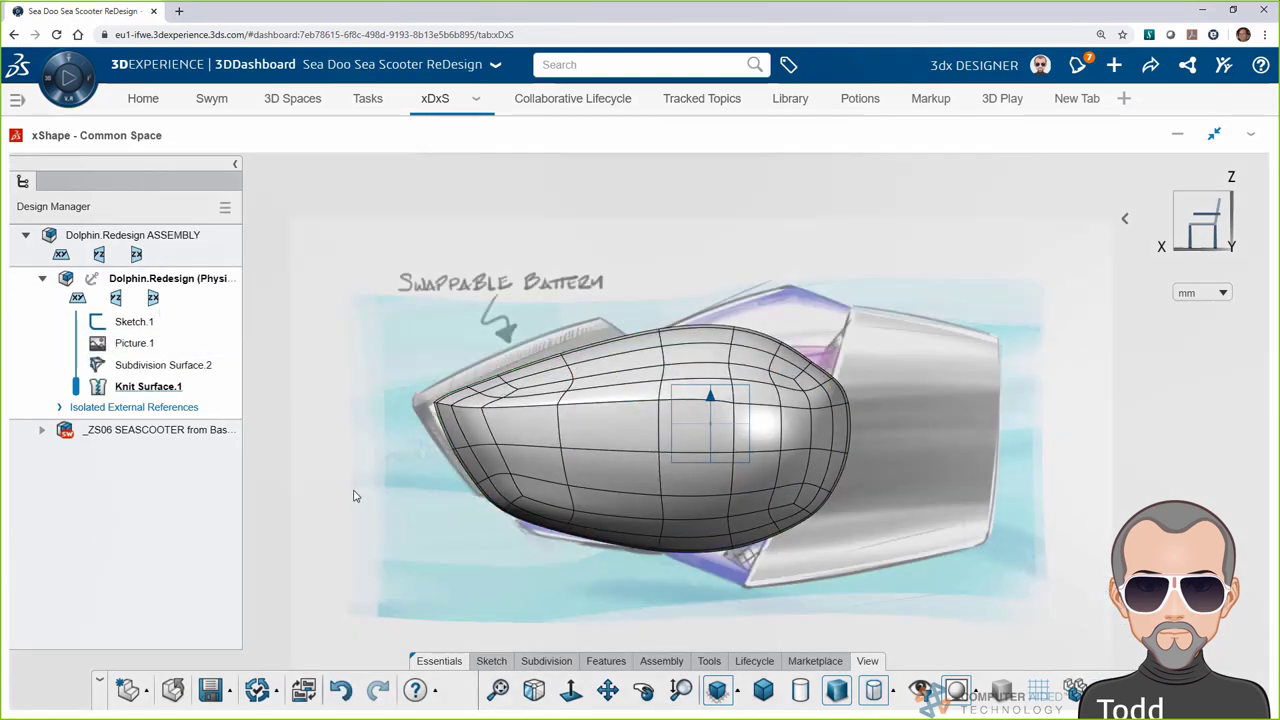
double_click(606, 421)
drag(684, 216, 753, 222)
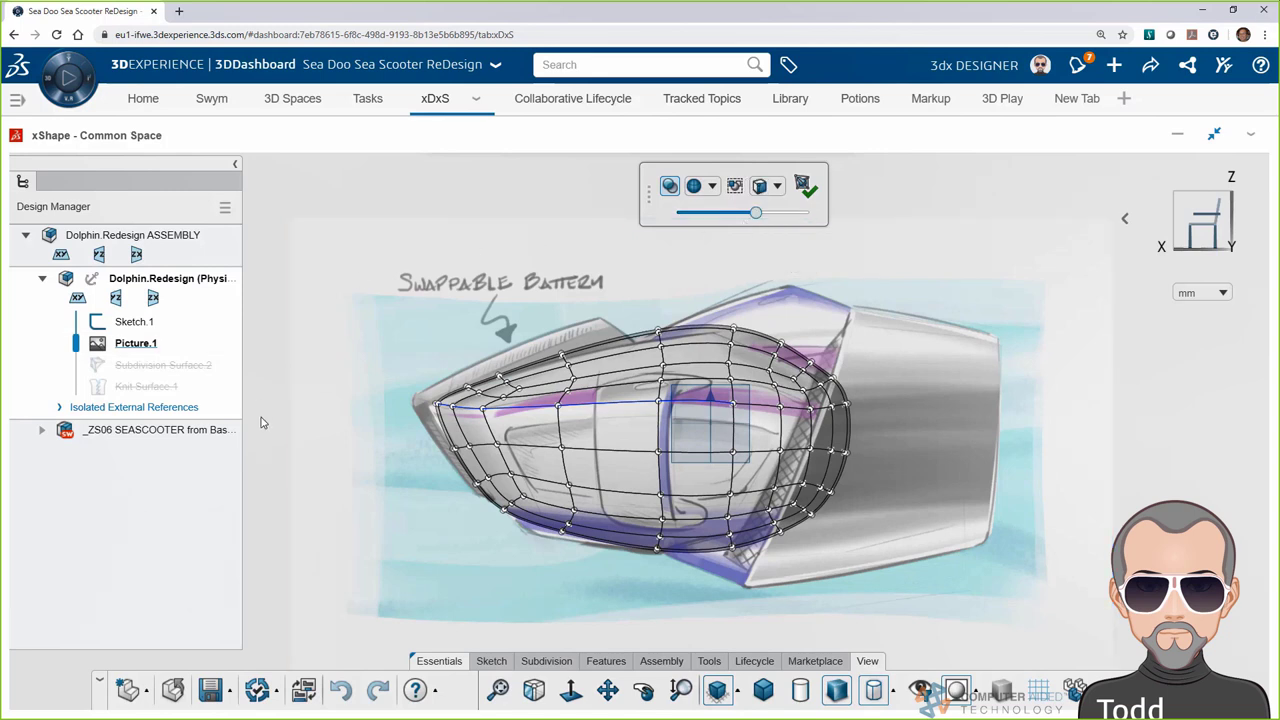
Move the nose vertex left and raise the top edge to match the sketch
click(760, 436)
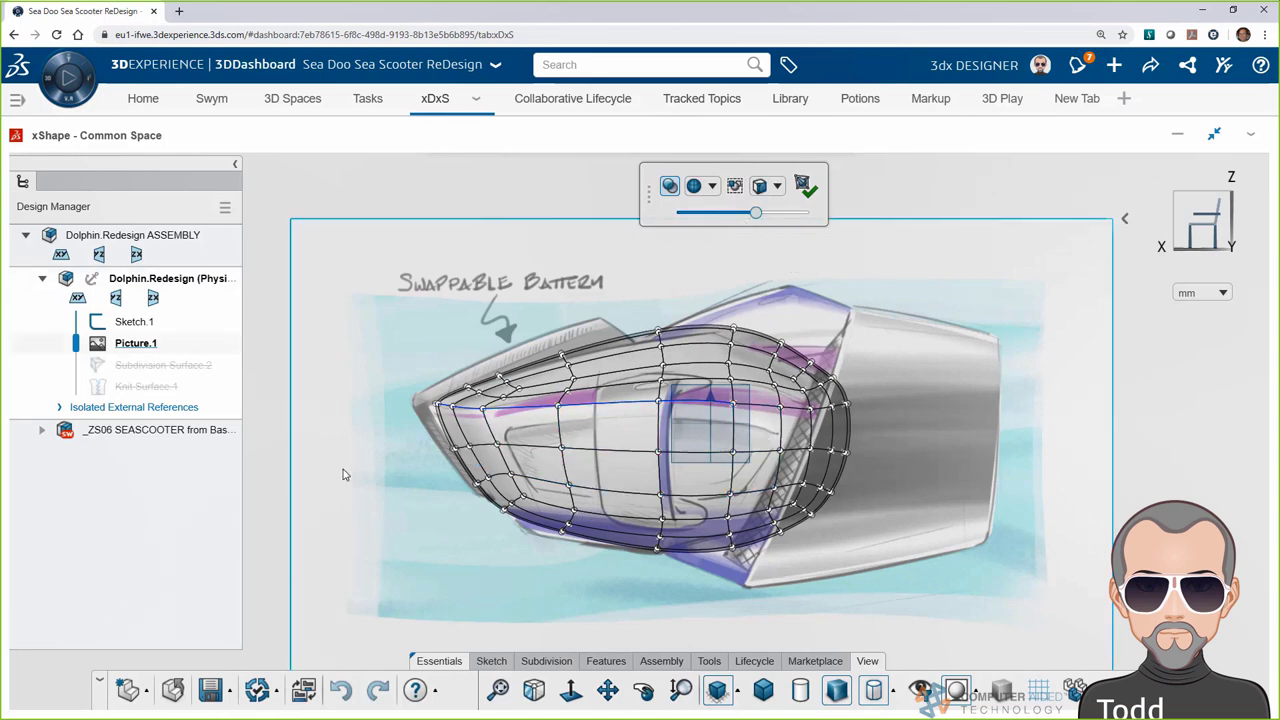
click(436, 403)
drag(385, 410, 370, 405)
click(767, 348)
drag(771, 335, 772, 298)
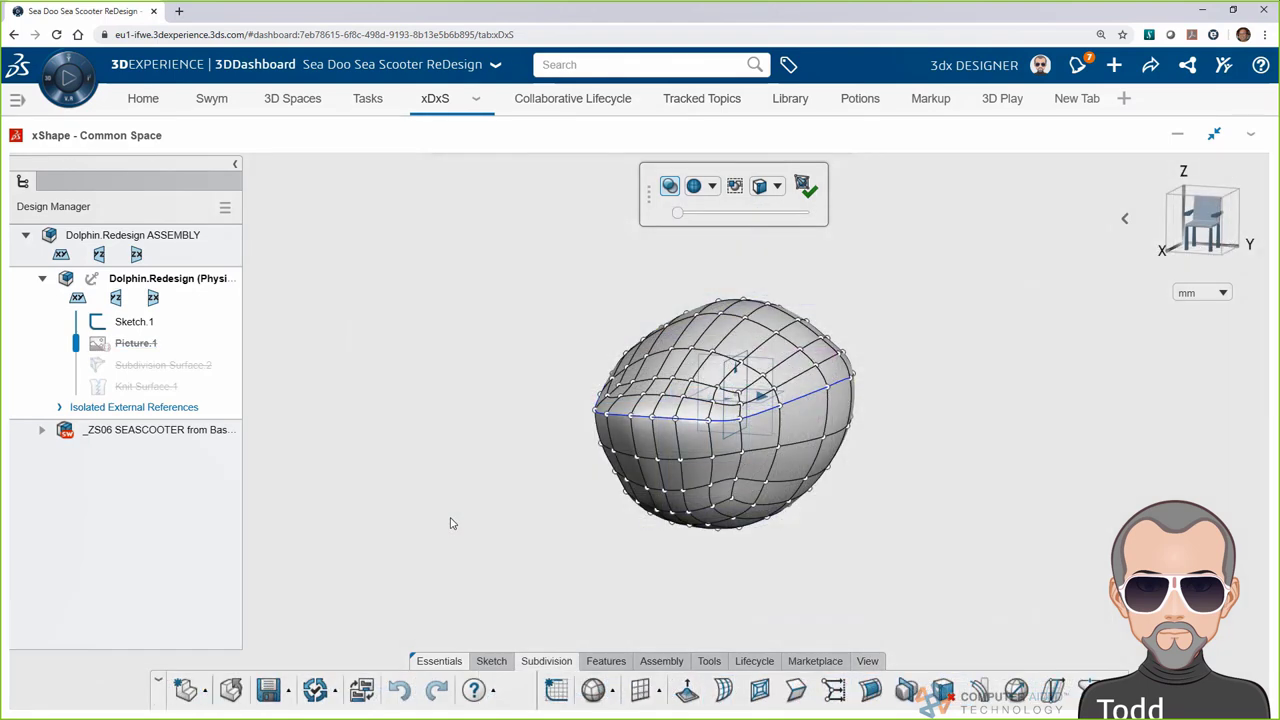
Make the subdivision body symmetric about its middle plane
click(1088, 689)
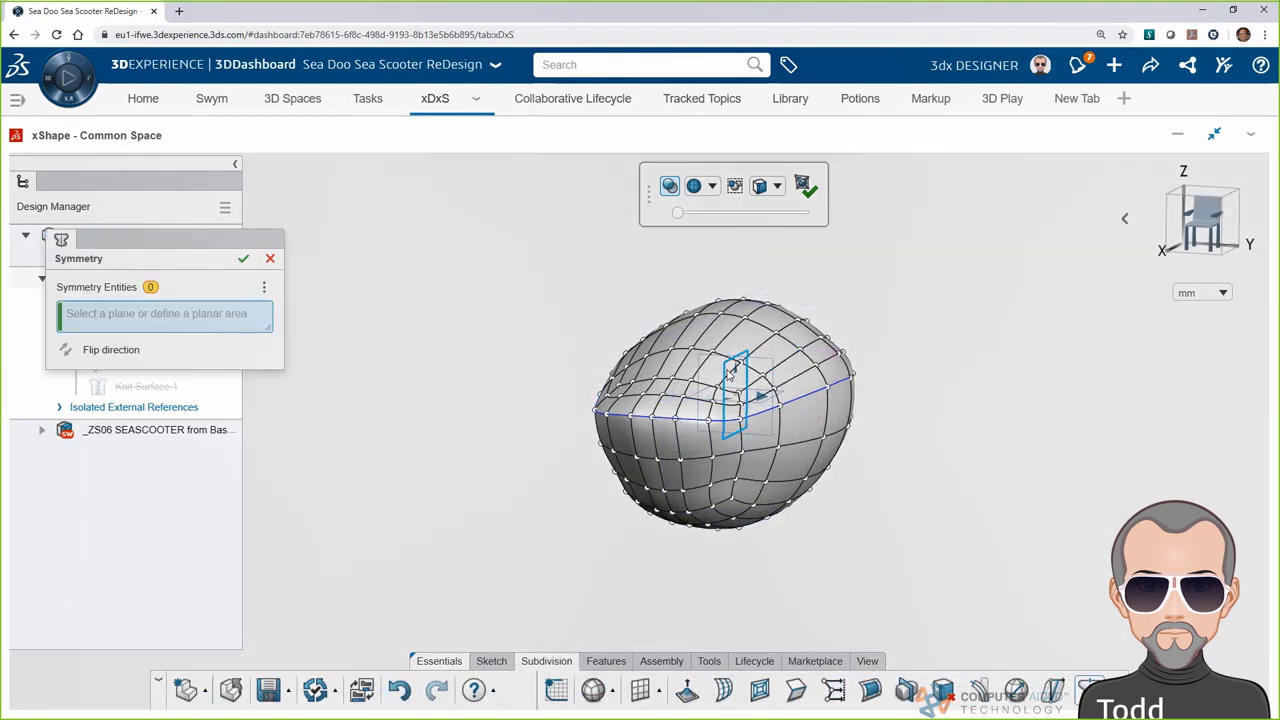
click(740, 395)
click(243, 258)
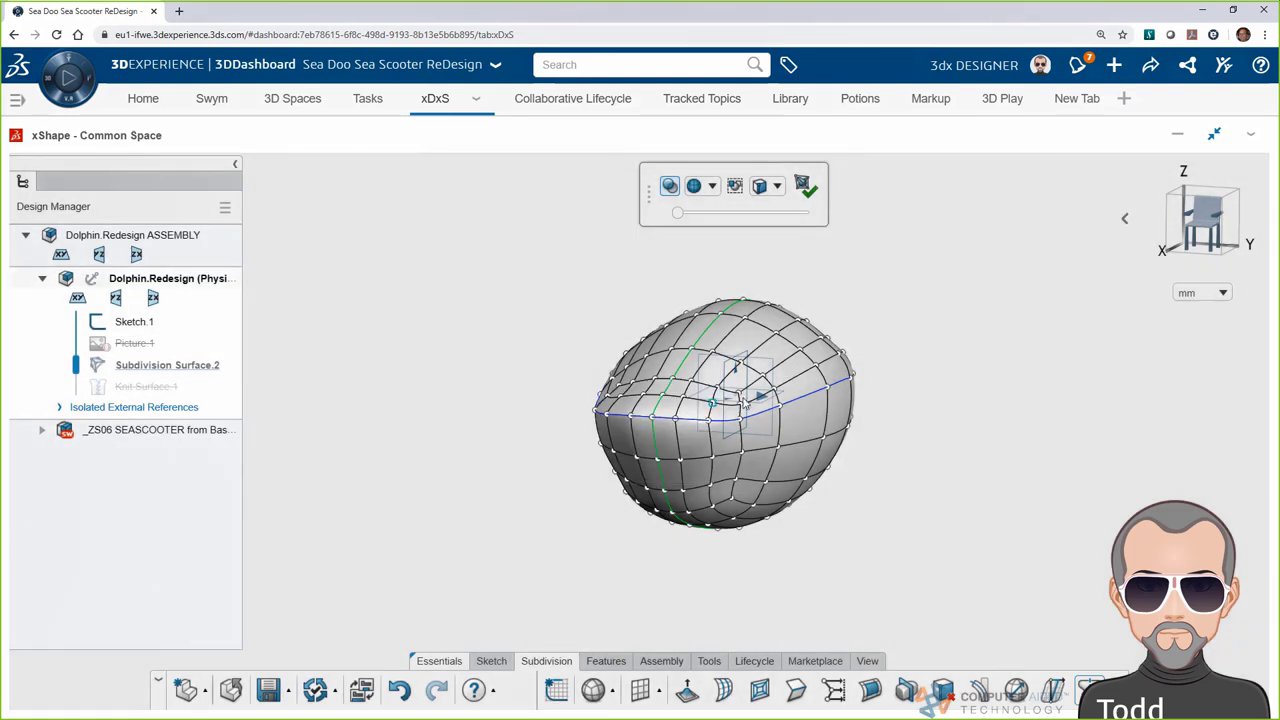
scroll(937, 371, up, 4)
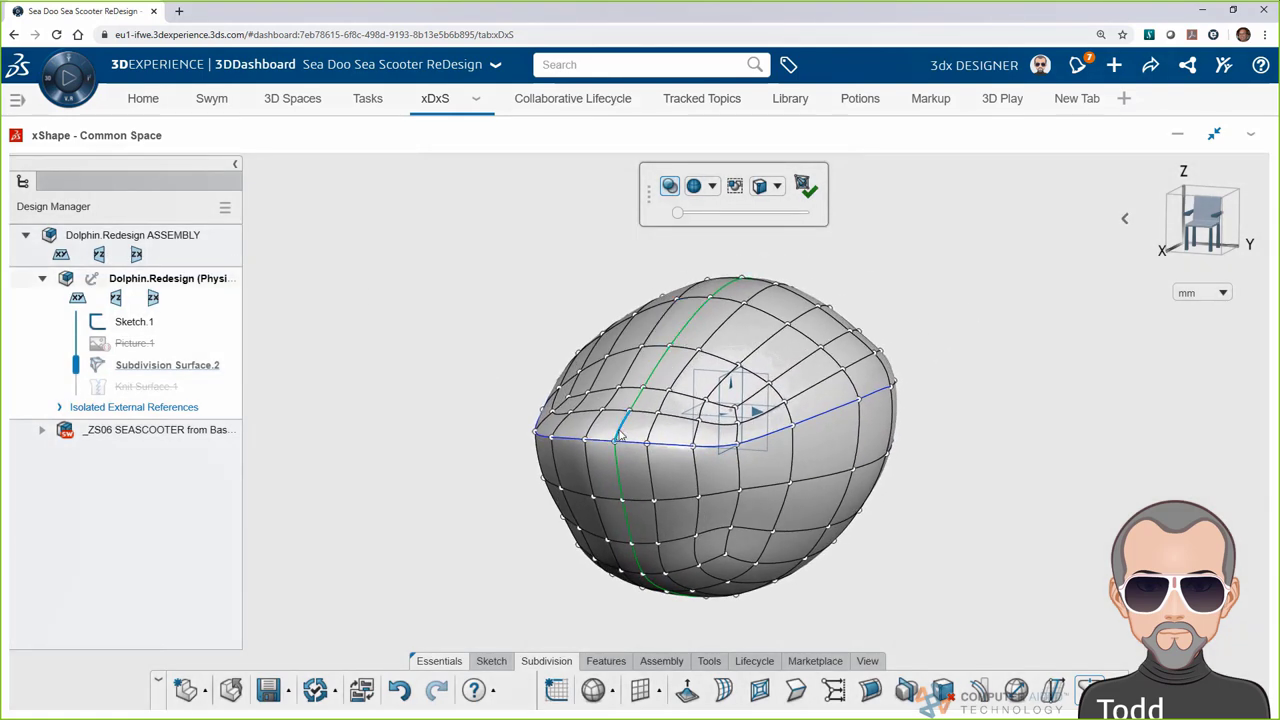
Push the lower surface of the body outward
click(760, 562)
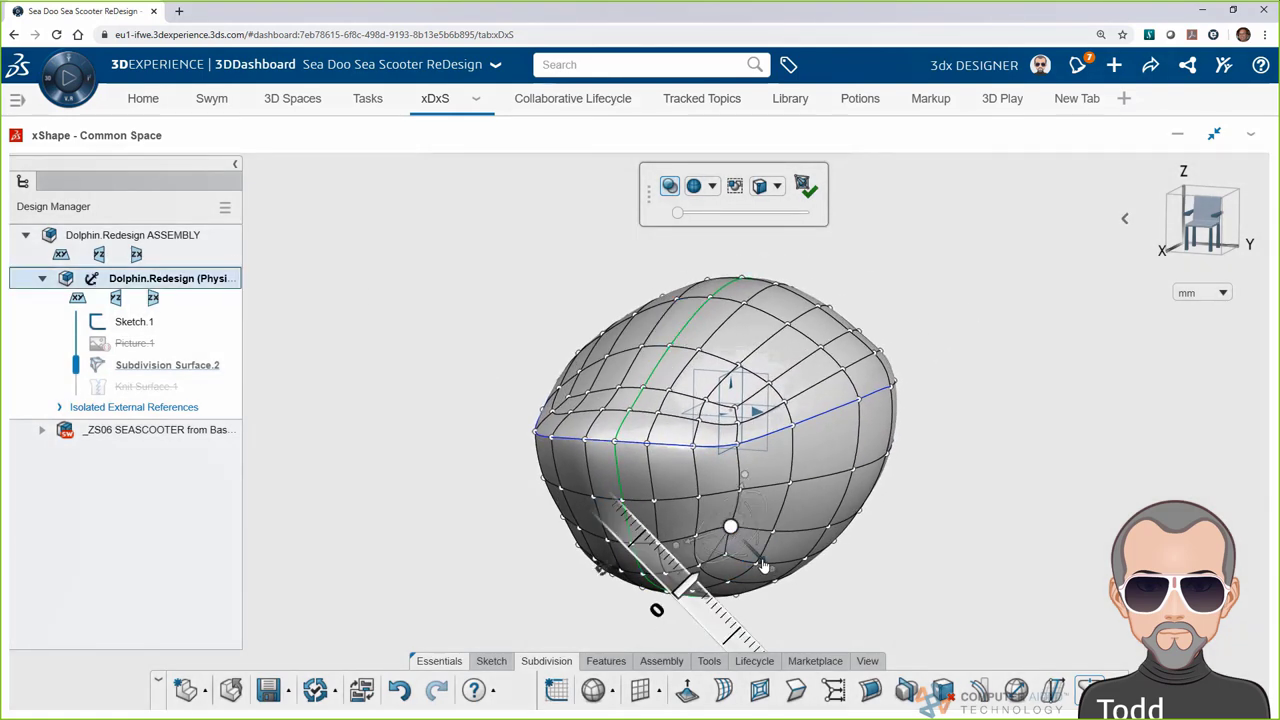
drag(762, 566, 735, 612)
click(734, 622)
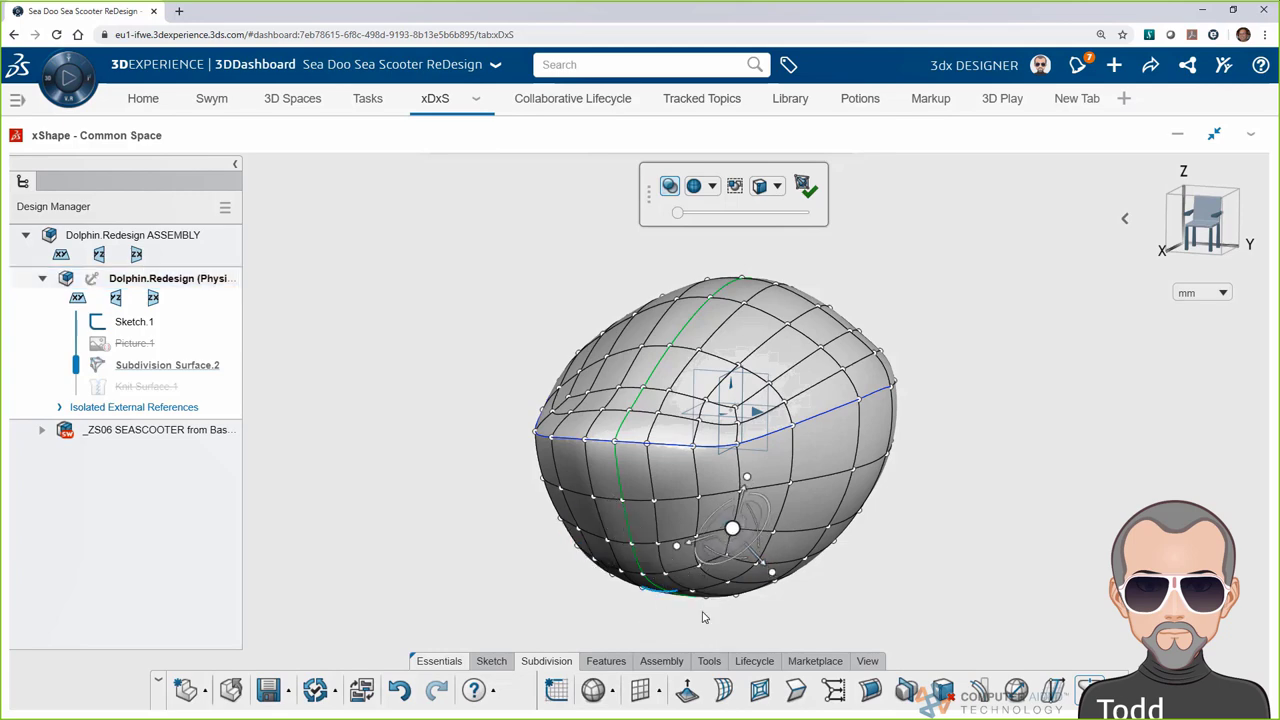
Select a block of six cage faces on the body's side
middle_drag(838, 592, 428, 592)
click(613, 474)
ctrl+click(605, 518)
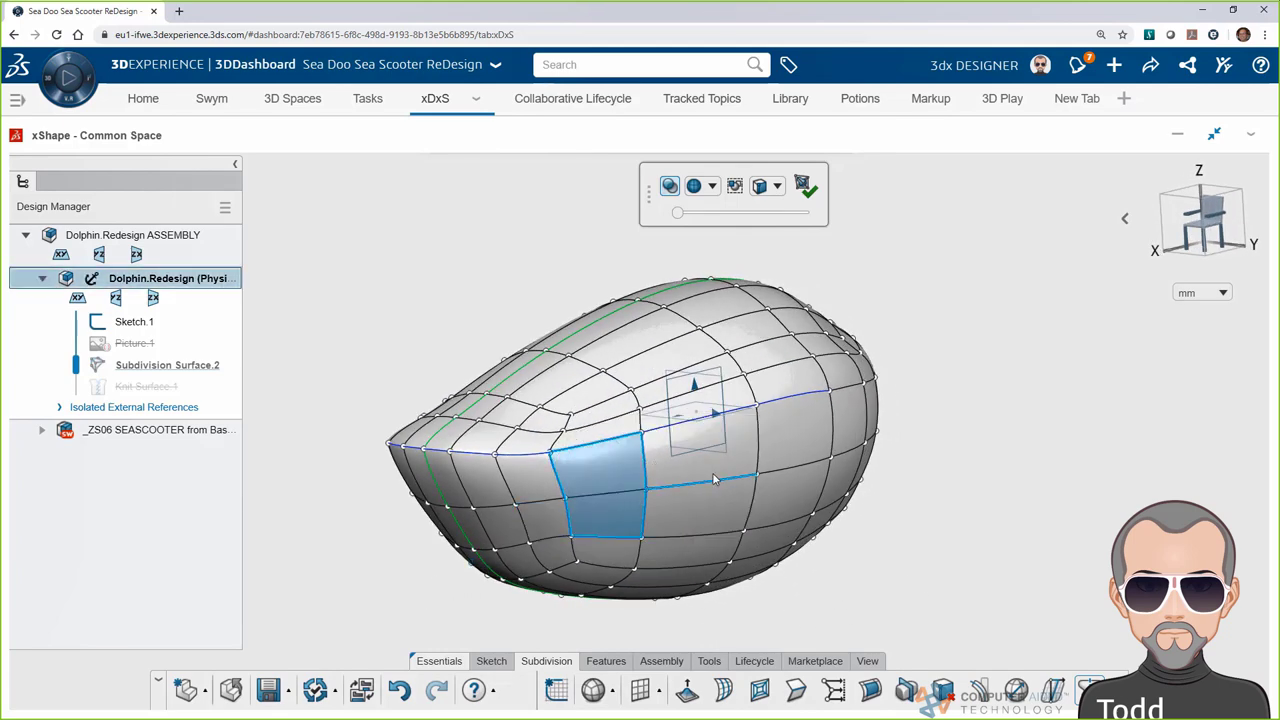
ctrl+click(715, 460)
ctrl+click(722, 514)
ctrl+click(794, 432)
ctrl+click(788, 516)
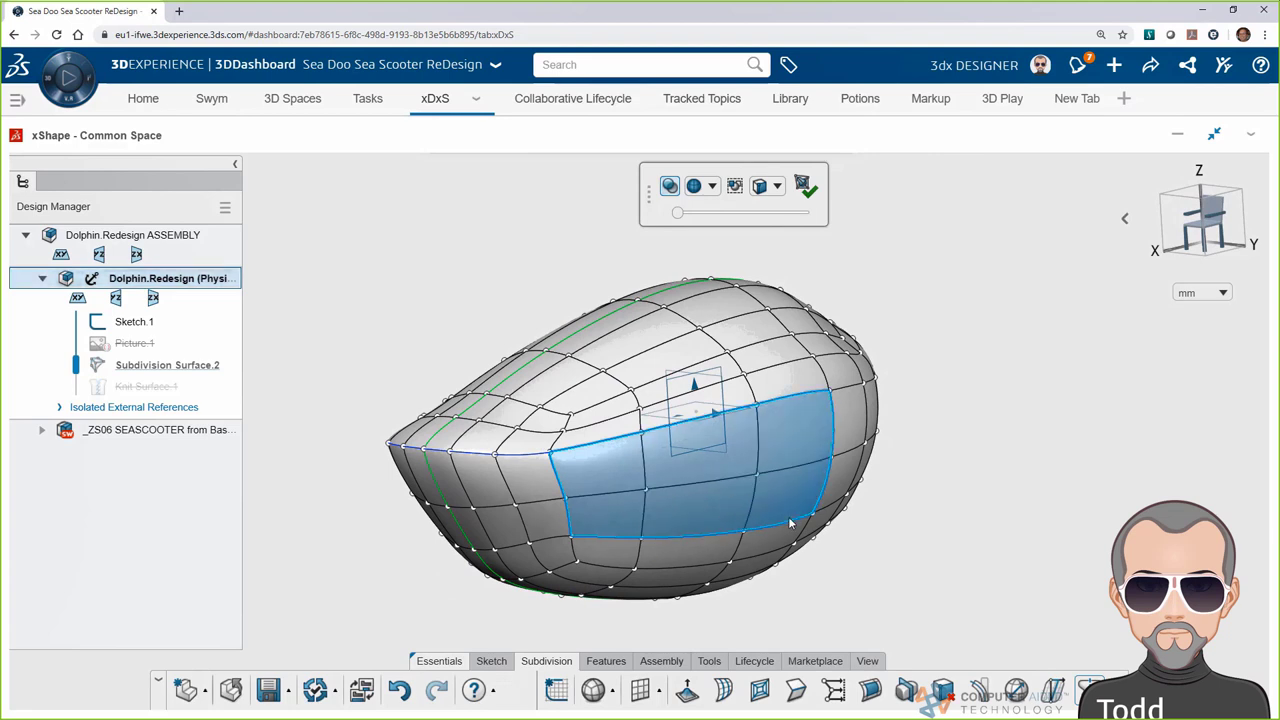
Subdivide the side faces and push a strip of them inward into a recessed panel
click(760, 699)
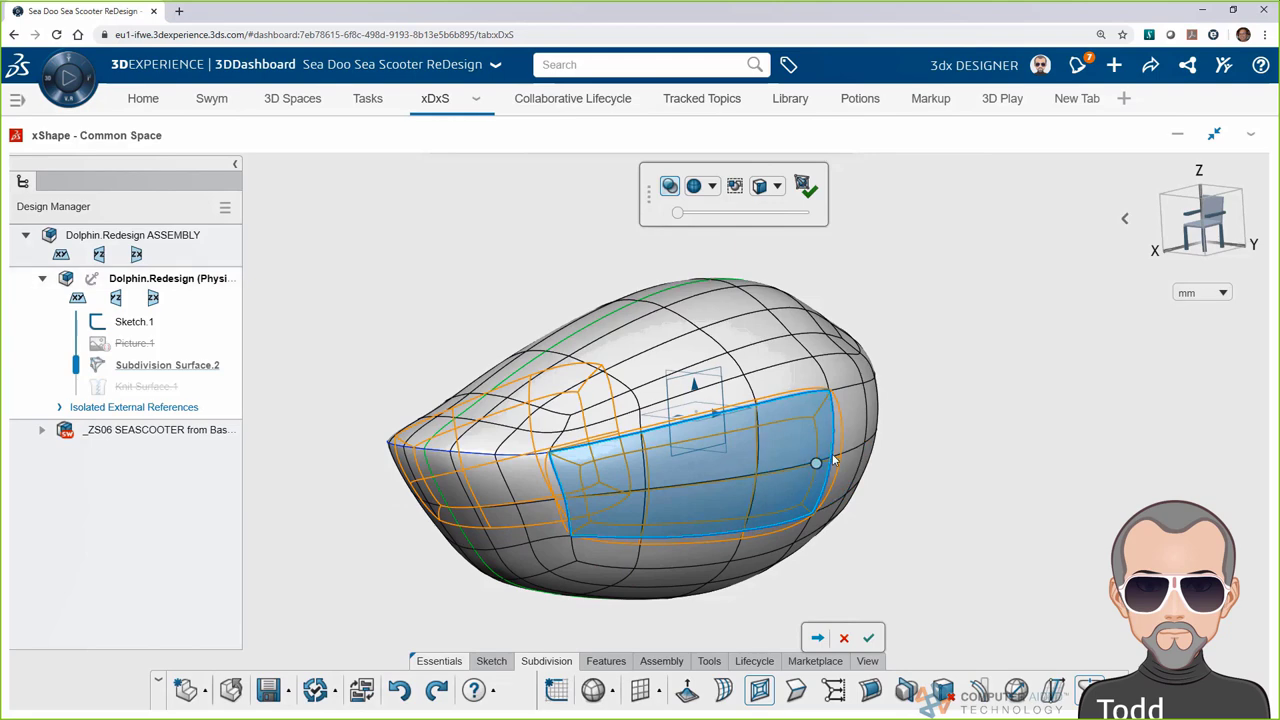
click(870, 639)
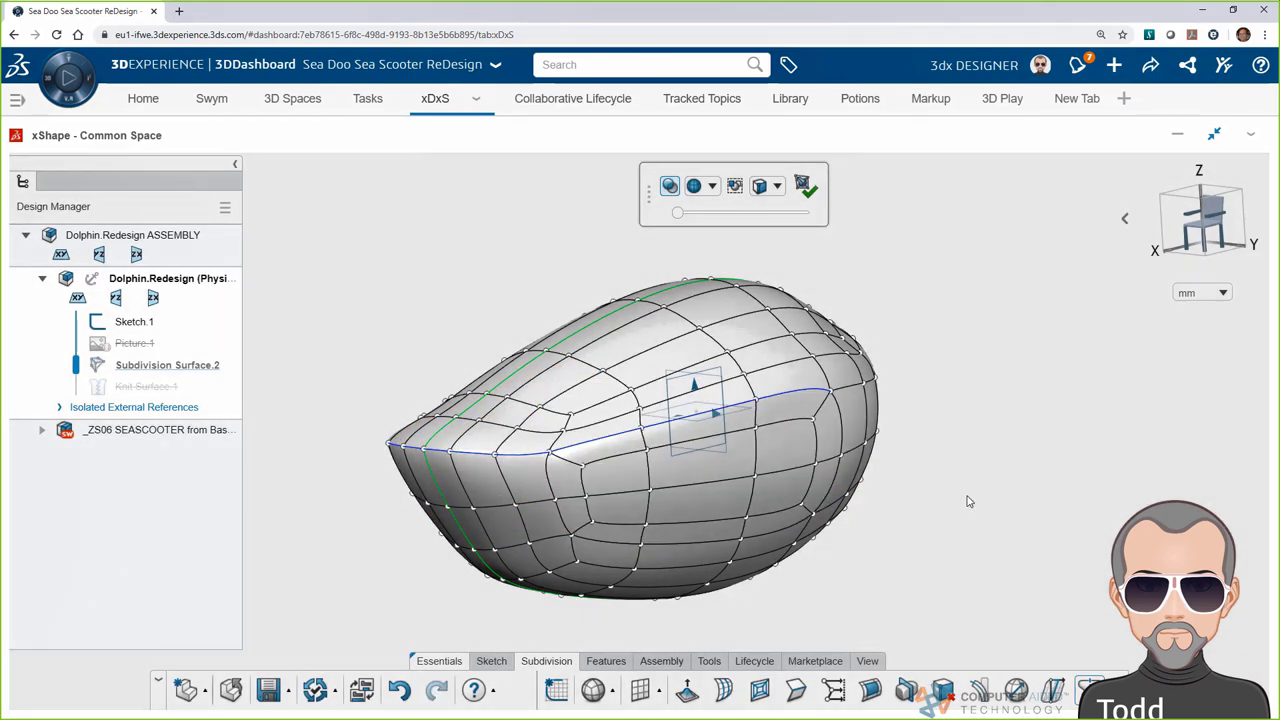
drag(612, 470, 800, 458)
middle_drag(371, 551, 530, 568)
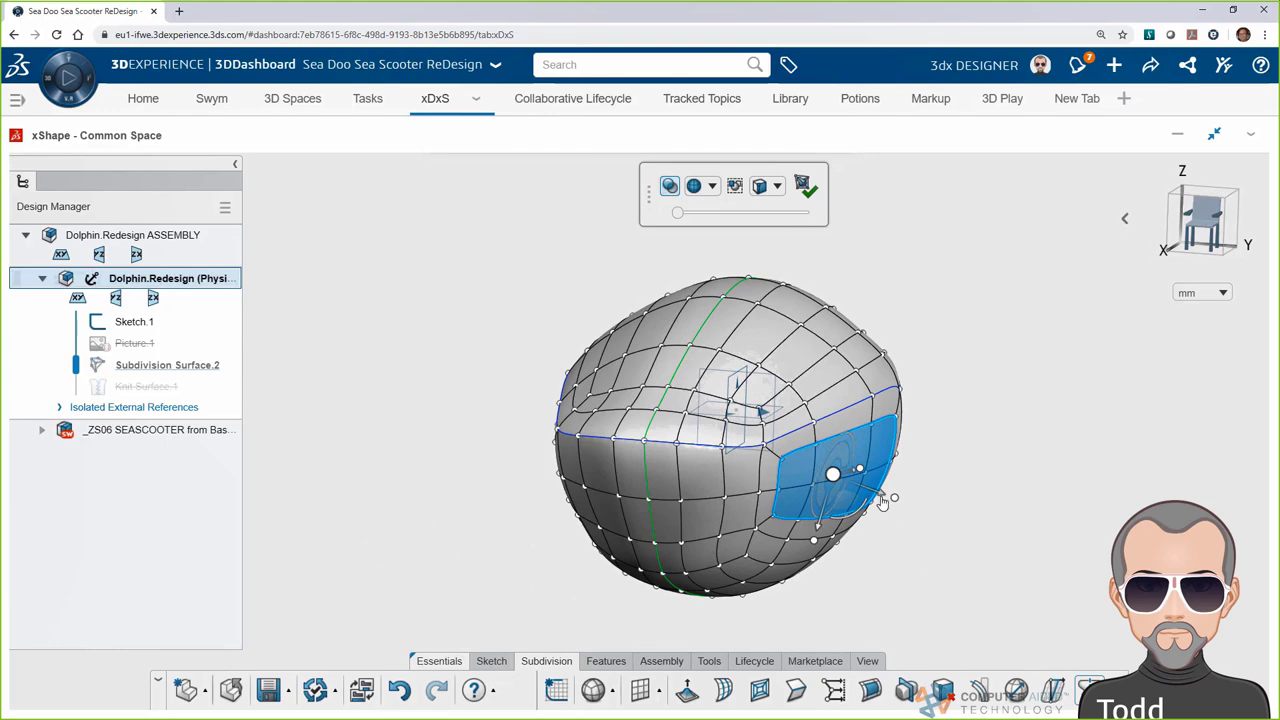
drag(882, 503, 801, 571)
middle_drag(801, 571, 802, 618)
key(Escape)
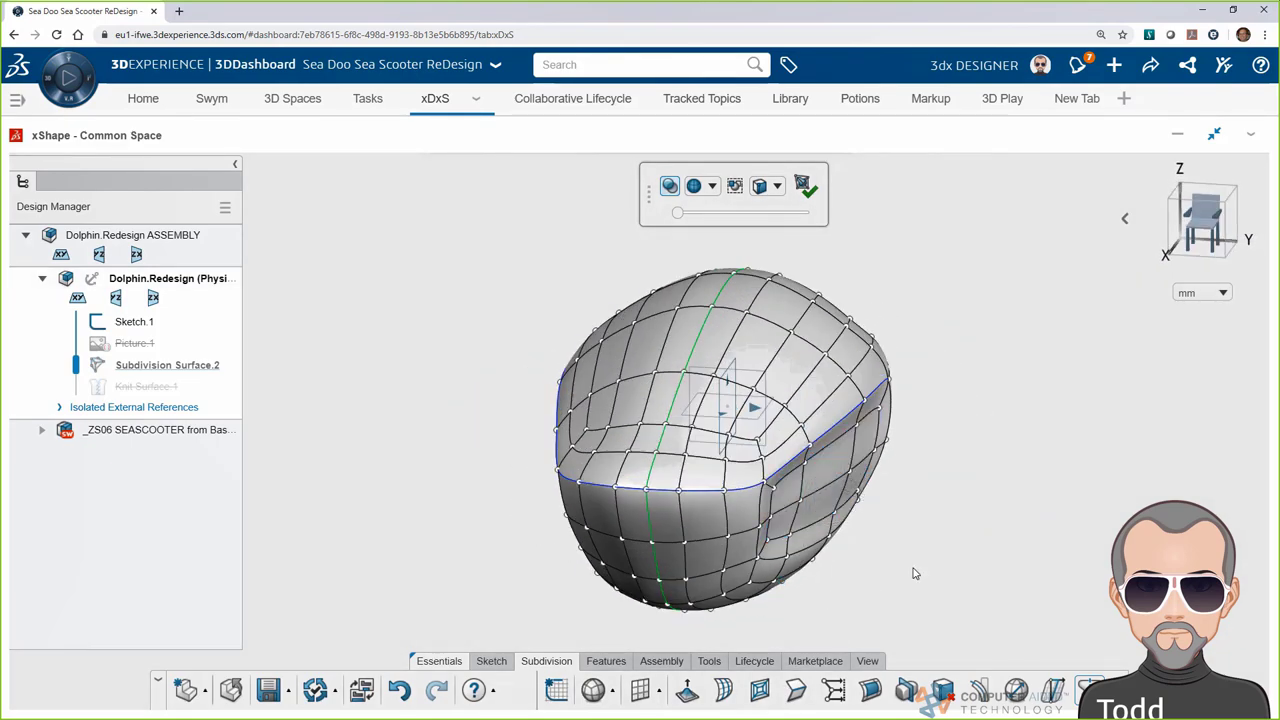
middle_drag(921, 576, 962, 473)
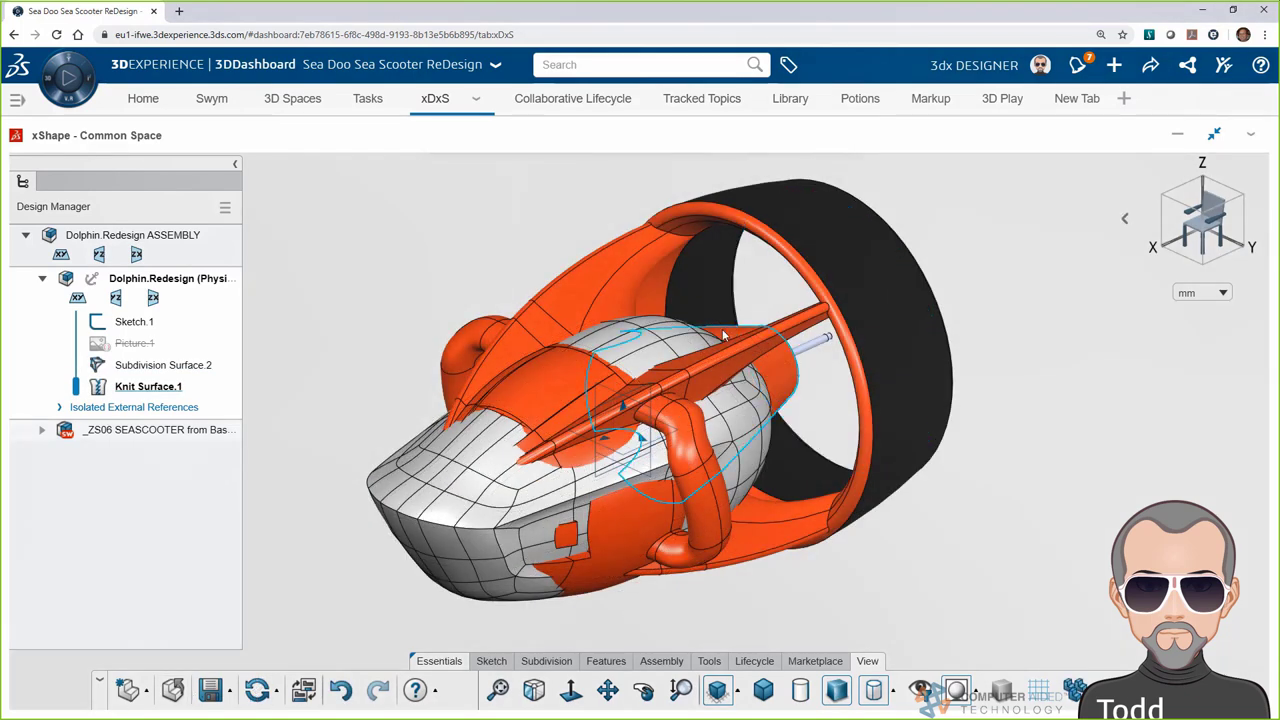
Switch to a side view and lower the scooter parts' opacity to 11%
click(722, 335)
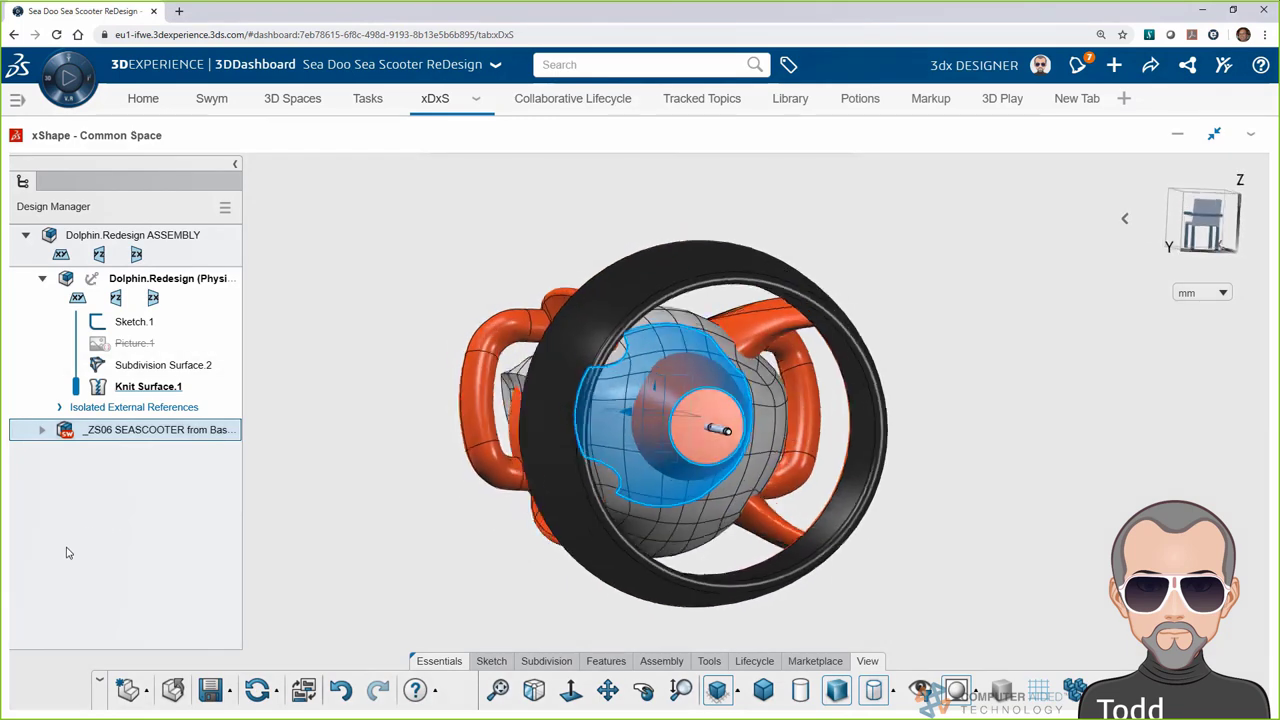
click(372, 497)
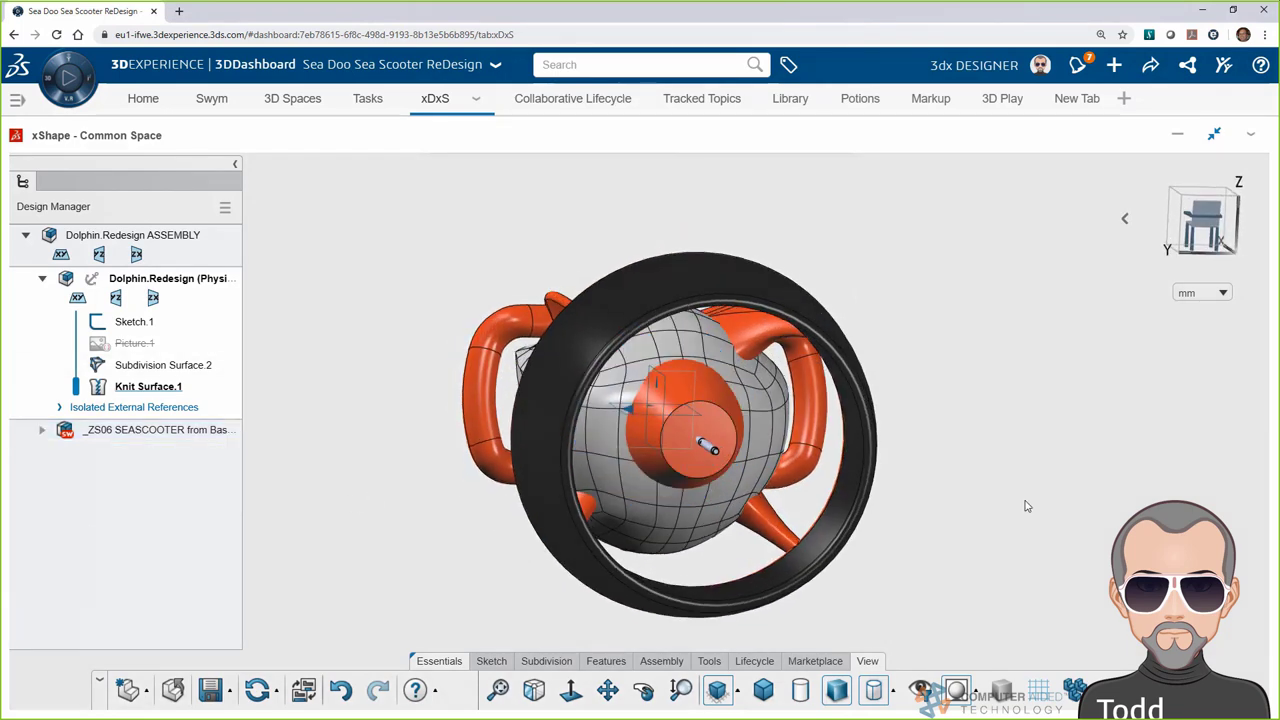
click(1124, 219)
click(1058, 219)
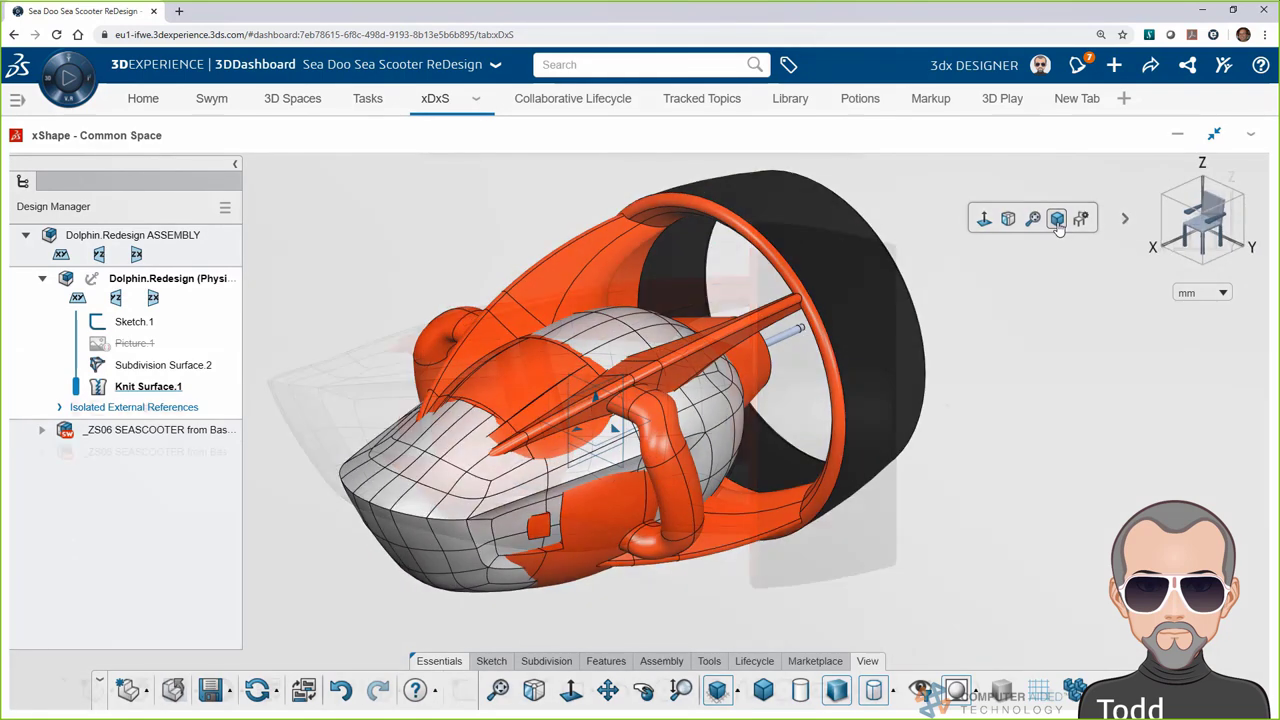
click(1075, 690)
click(1113, 655)
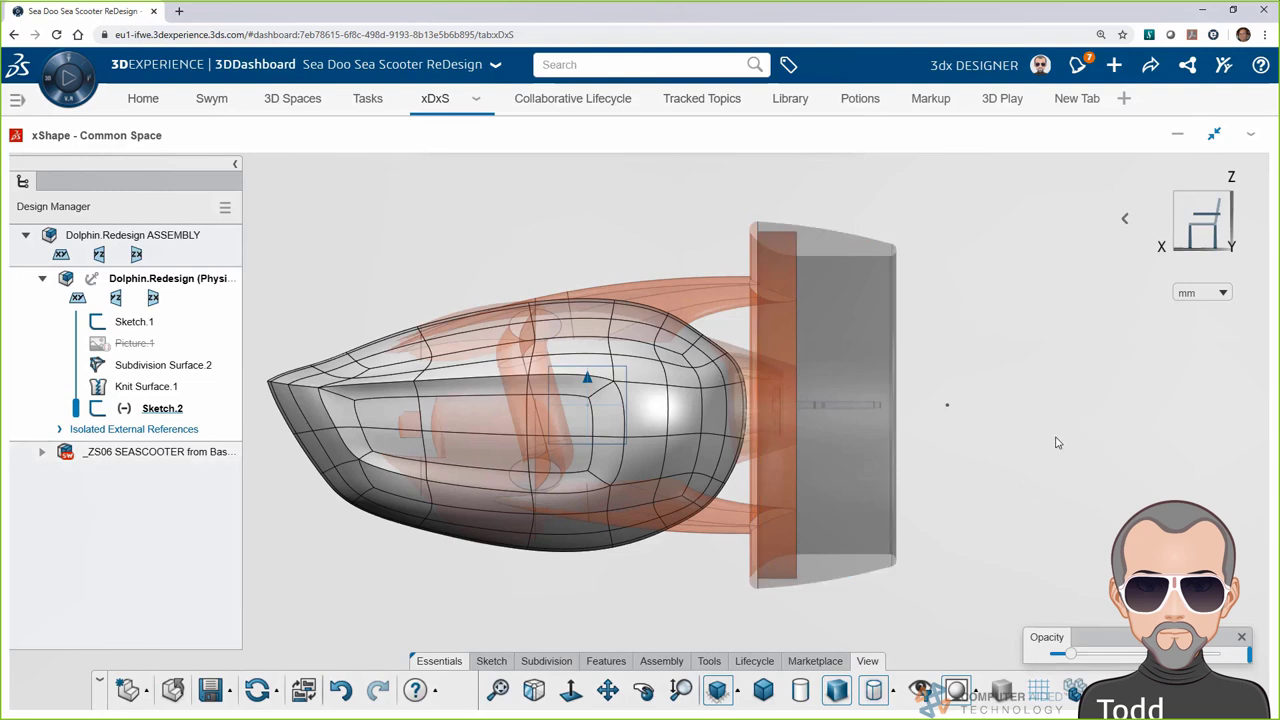
Insert a subdivision cone at the Sketch.2 point, scaled to 123
click(546, 661)
click(593, 690)
click(947, 404)
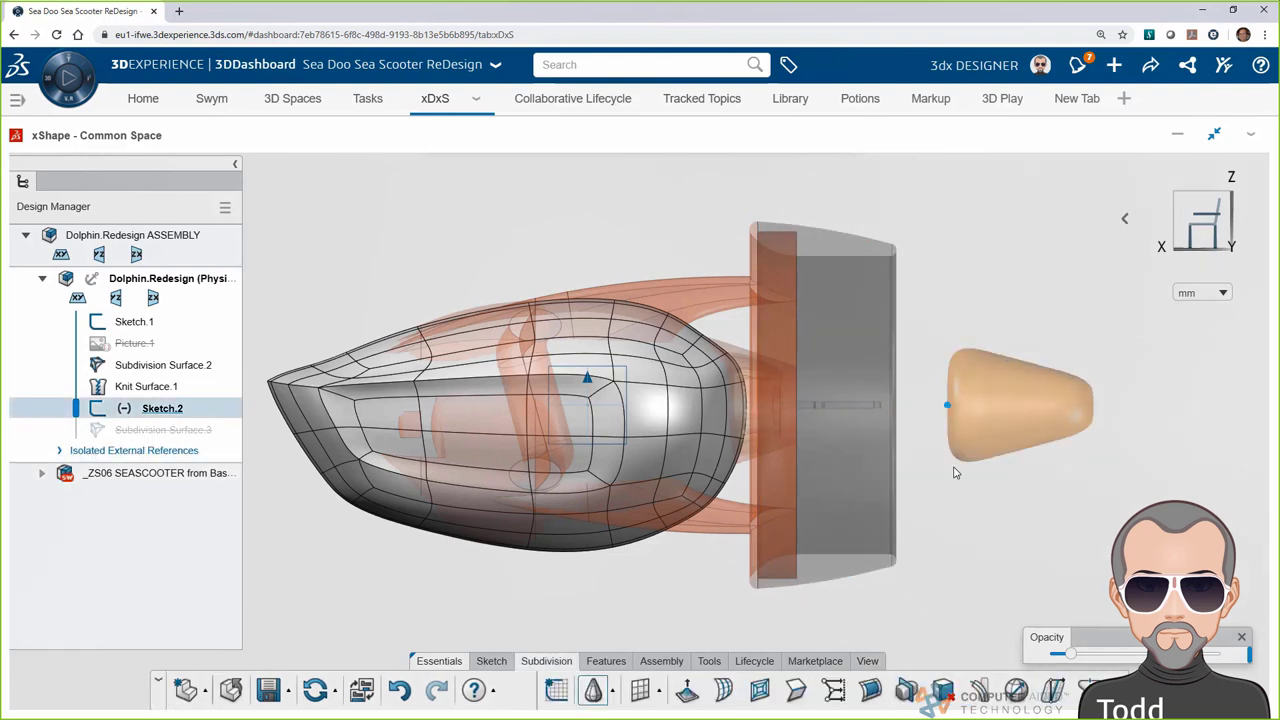
drag(947, 289, 1019, 274)
drag(110, 364, 118, 365)
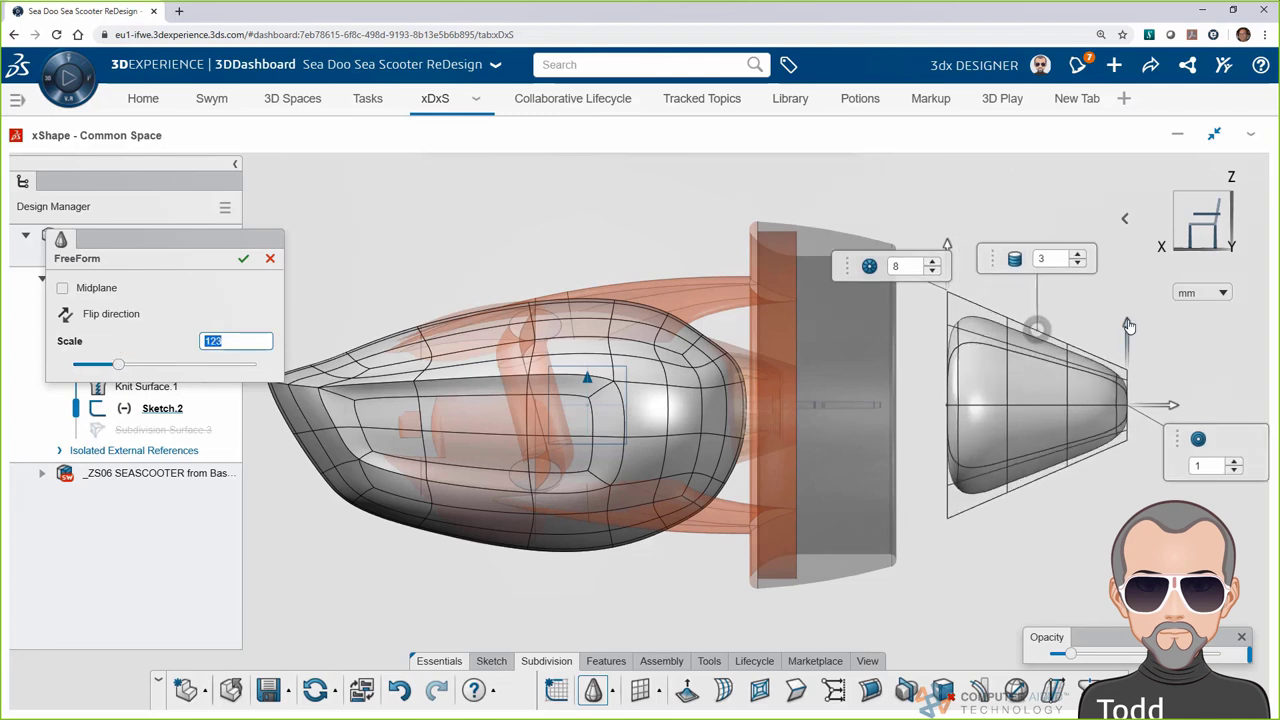
drag(1126, 321, 1126, 310)
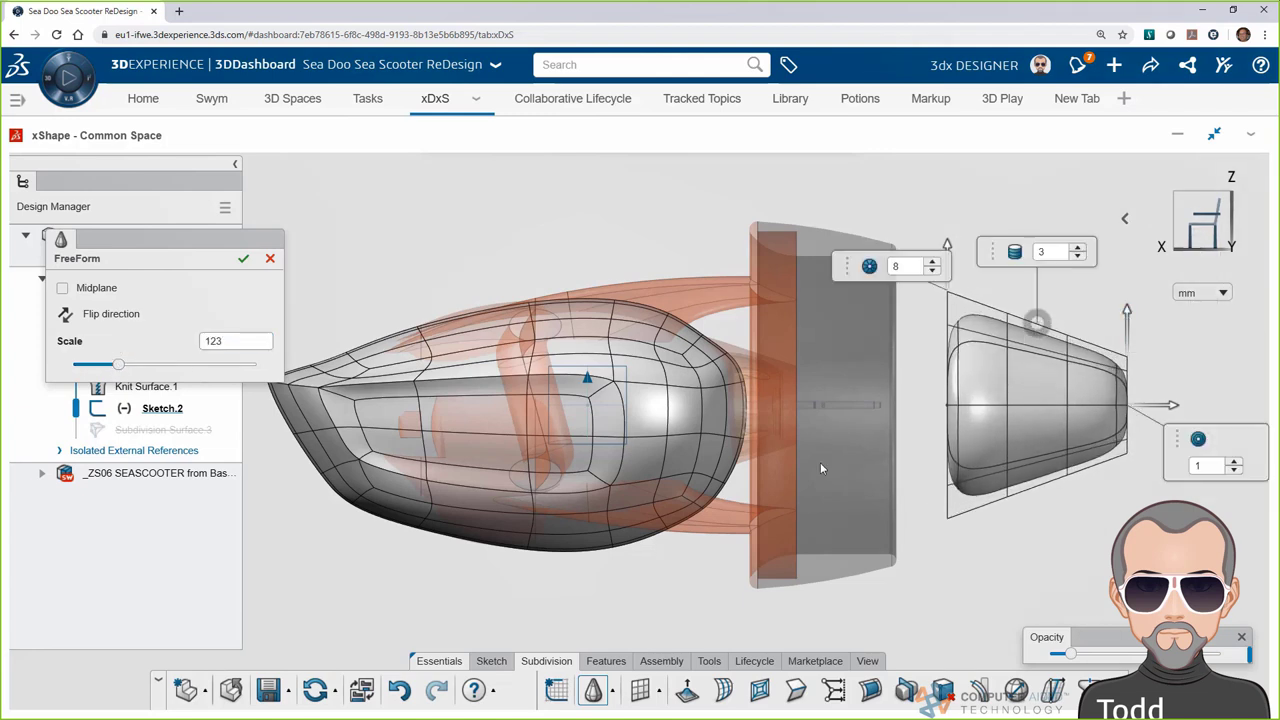
click(243, 258)
Move the cone left against the rear of the body as a tail
click(990, 411)
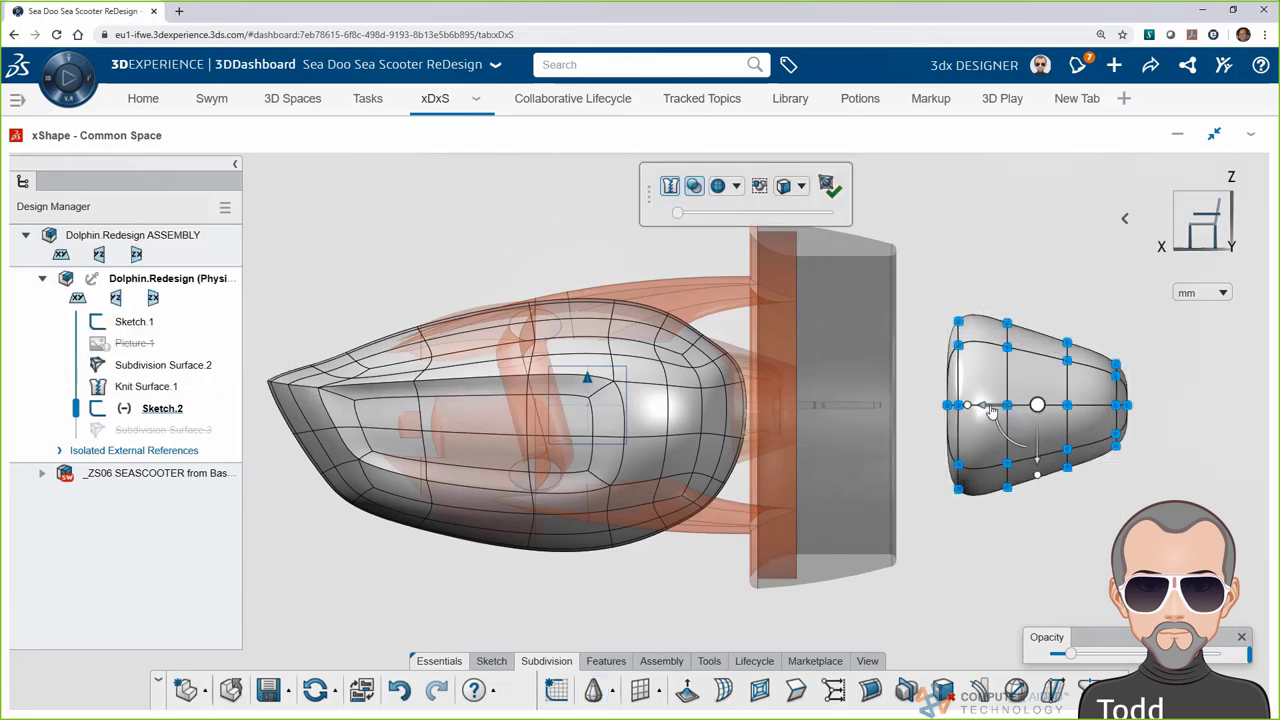
drag(990, 411, 672, 396)
click(476, 182)
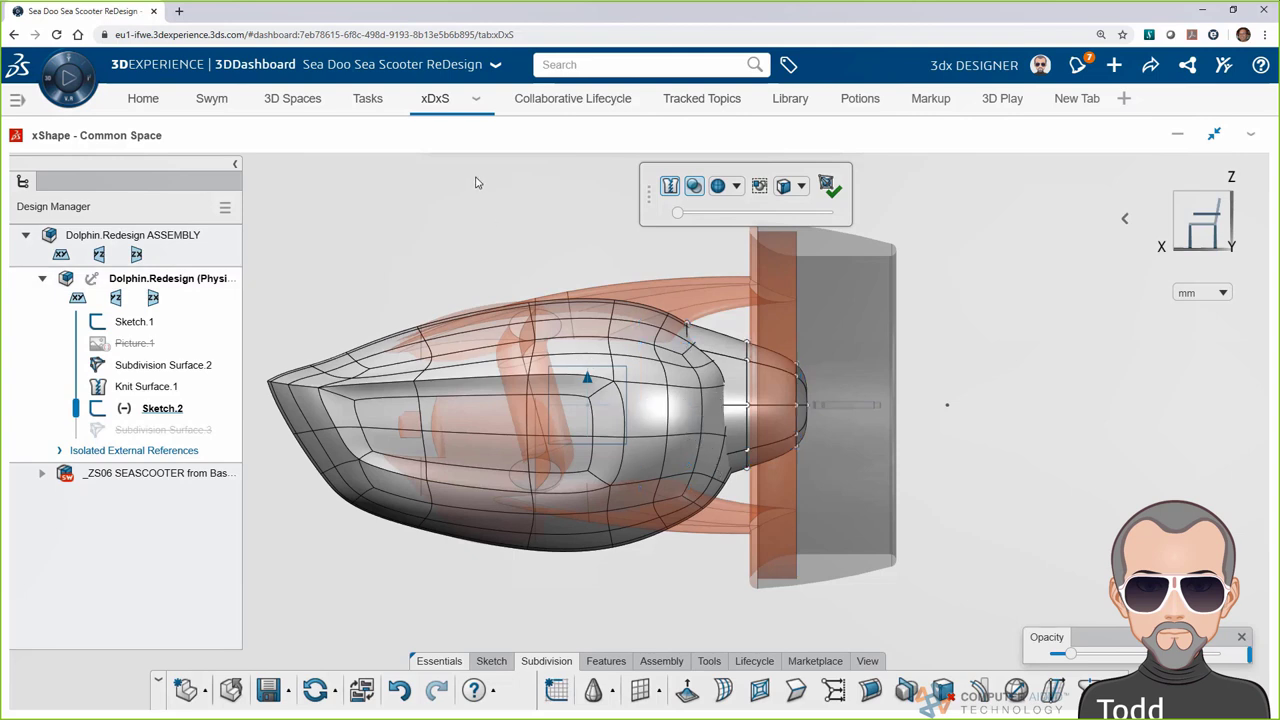
Restrict picking to edge rings and reshape the tail cone's rings
click(801, 186)
click(761, 297)
click(641, 342)
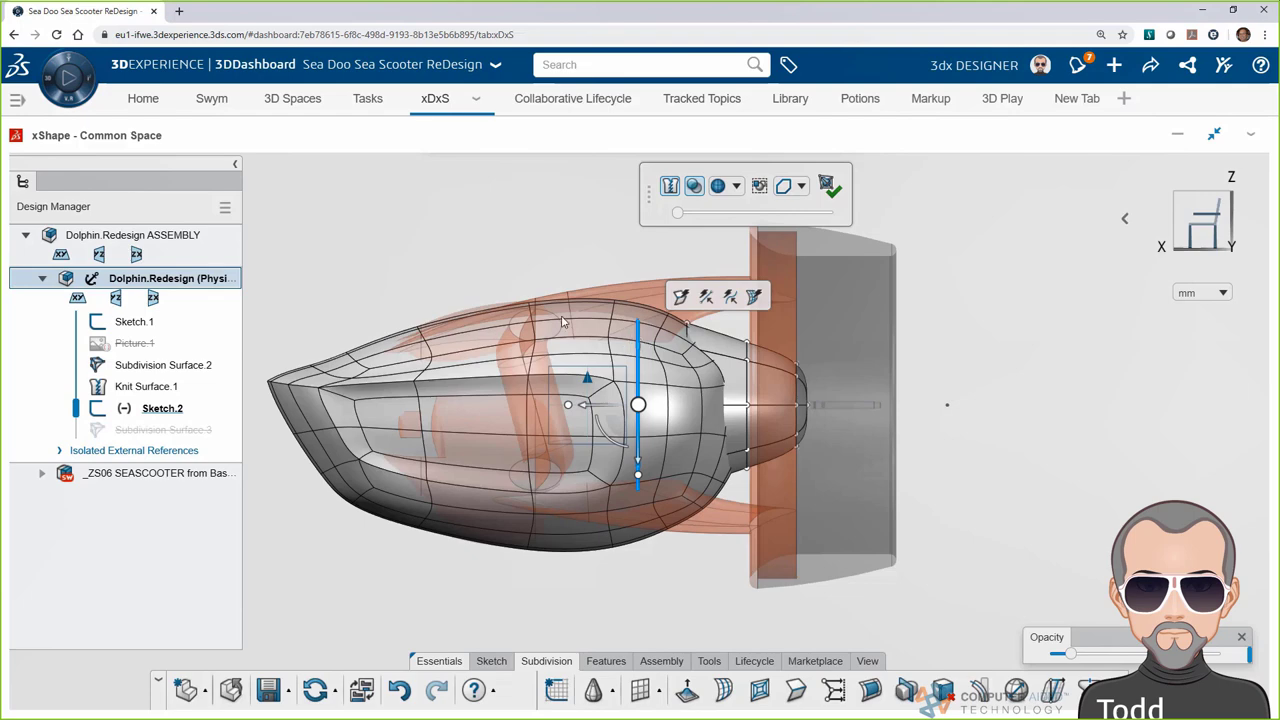
middle_drag(641, 342, 562, 393)
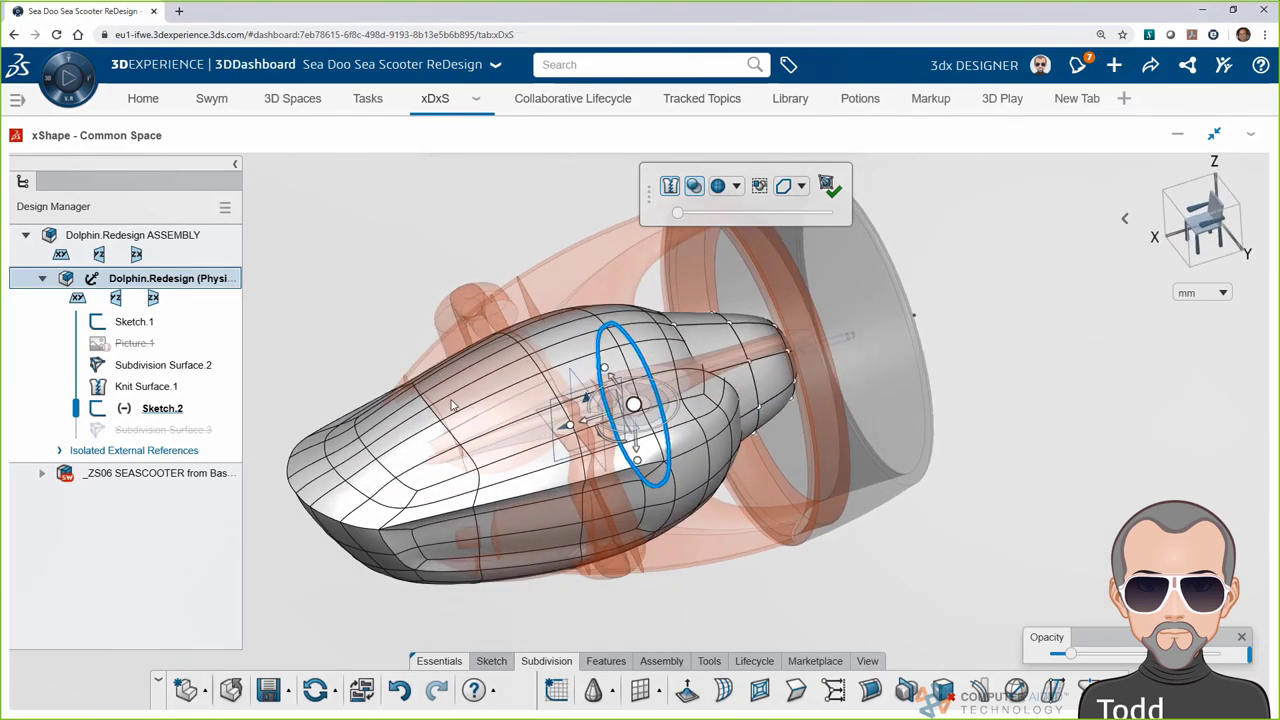
drag(637, 465, 641, 477)
double_click(688, 445)
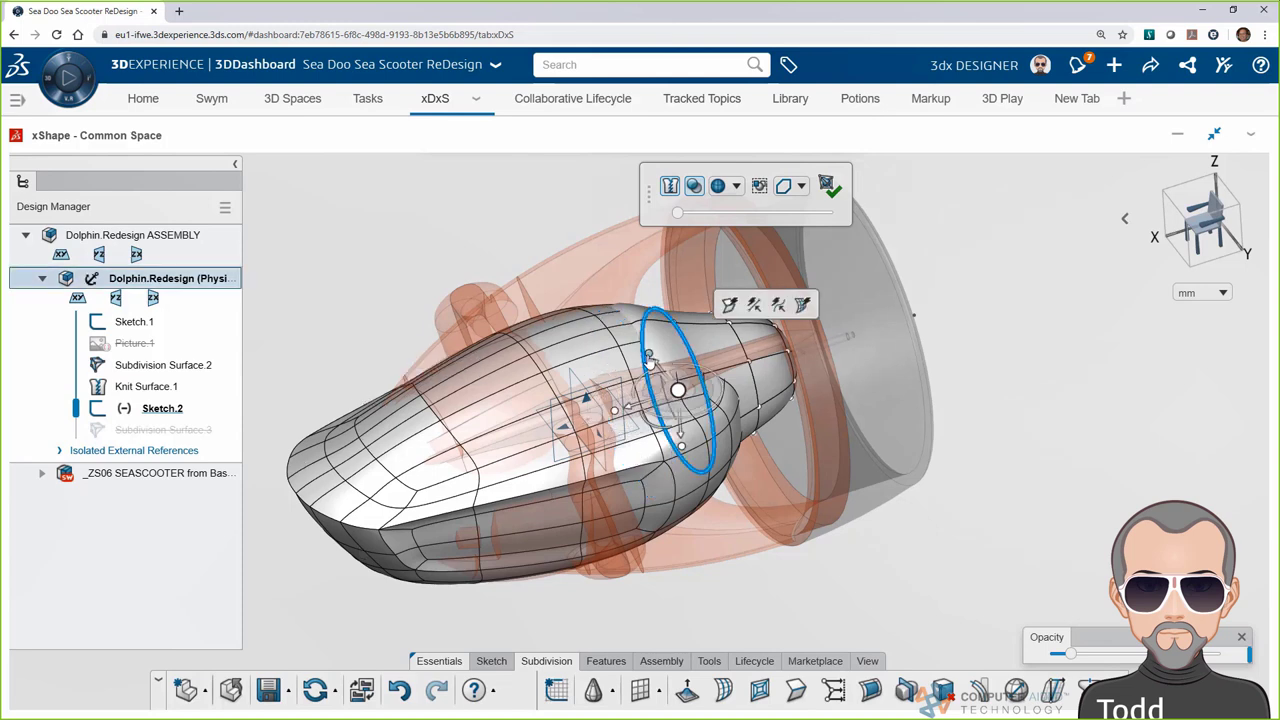
drag(686, 446, 687, 442)
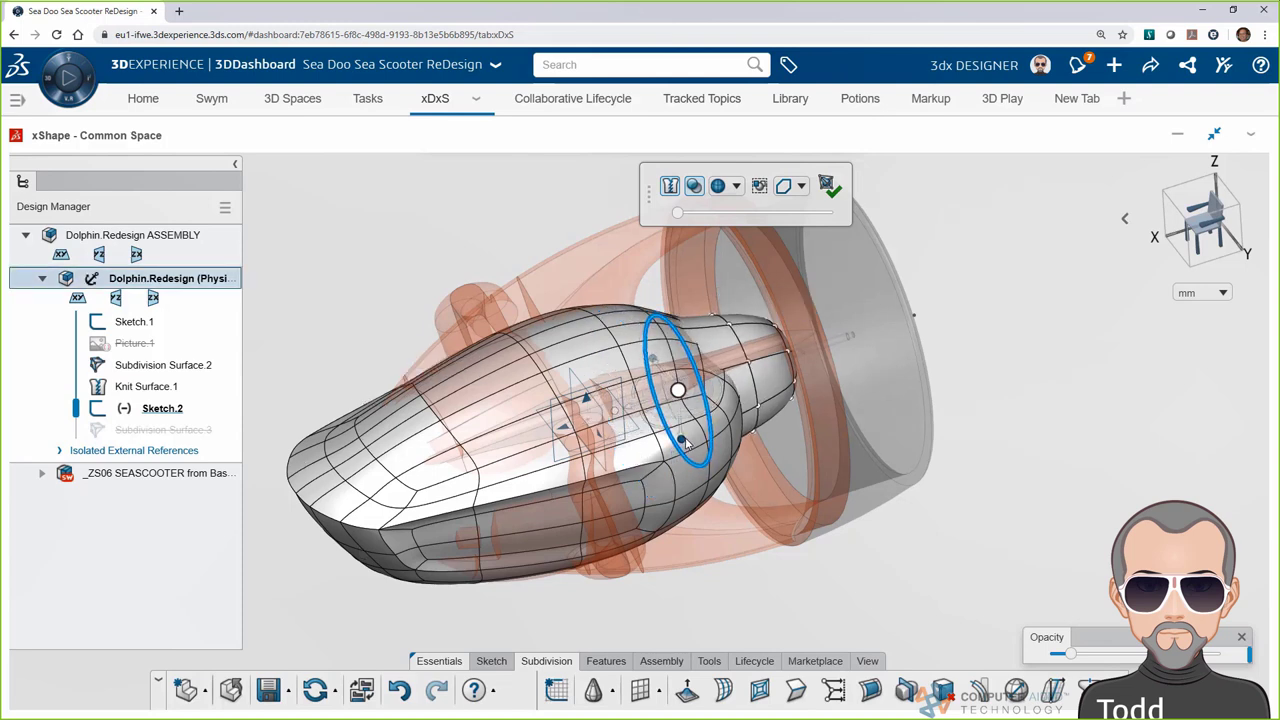
drag(686, 444, 640, 412)
middle_drag(640, 412, 749, 262)
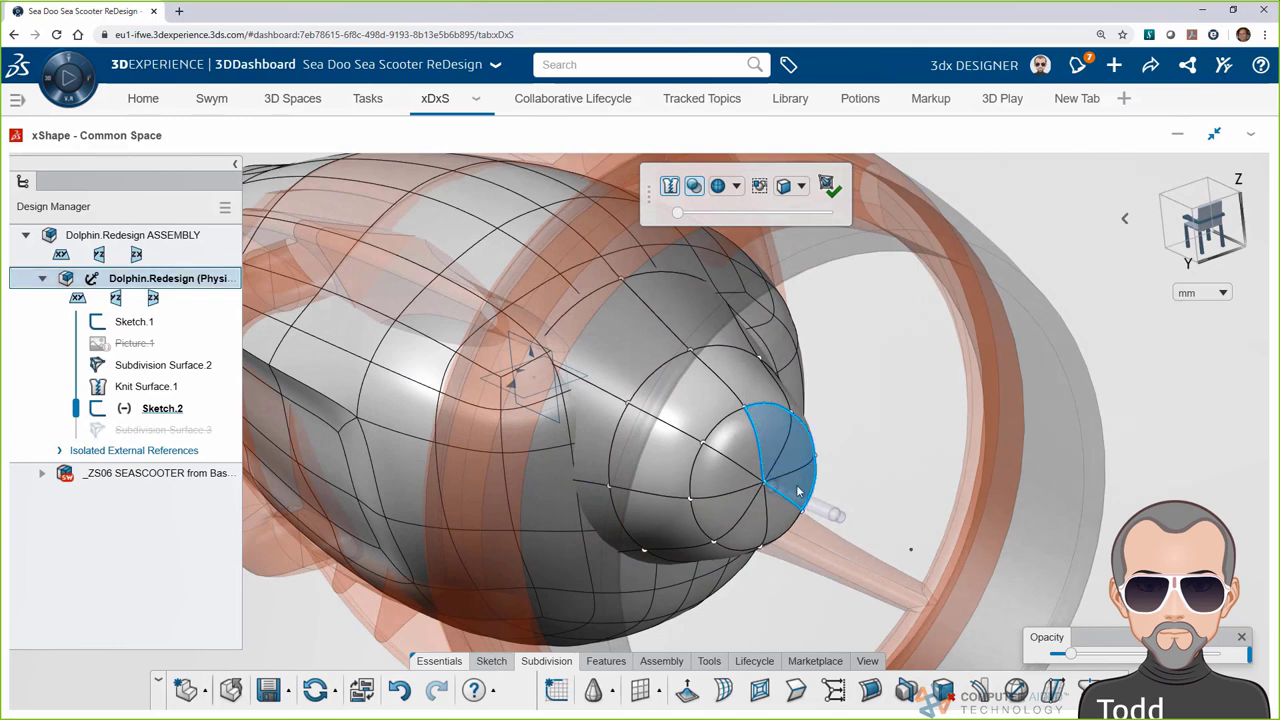
Flatten the tail tip into a disc, shift it along the axis, and commit the surface
click(731, 443)
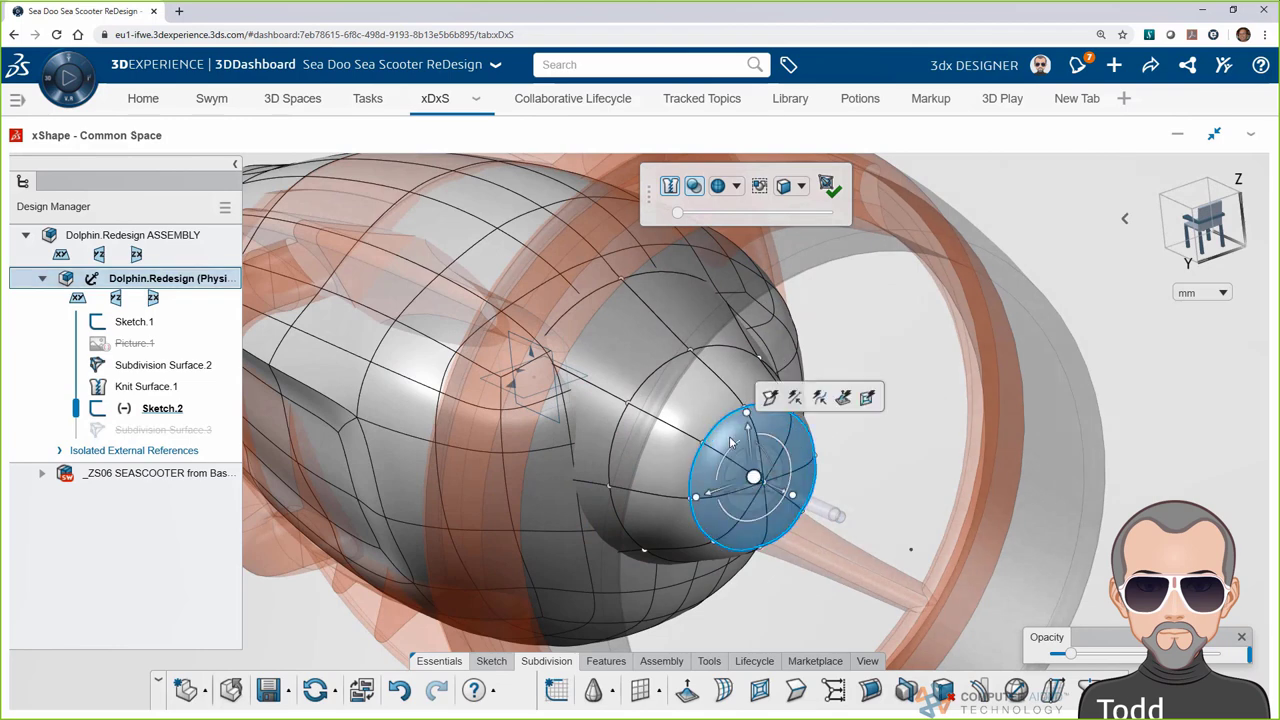
click(766, 399)
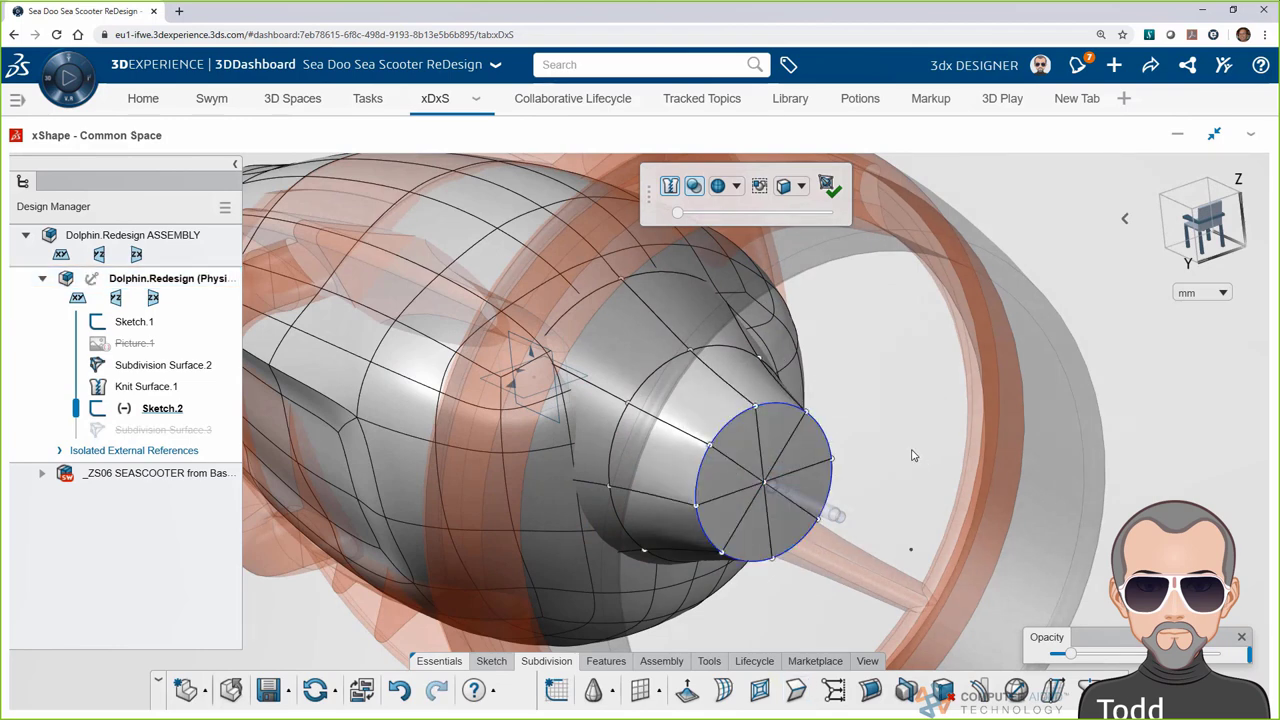
middle_drag(912, 455, 738, 313)
drag(738, 313, 600, 543)
middle_drag(600, 543, 771, 472)
drag(828, 443, 842, 443)
click(1005, 323)
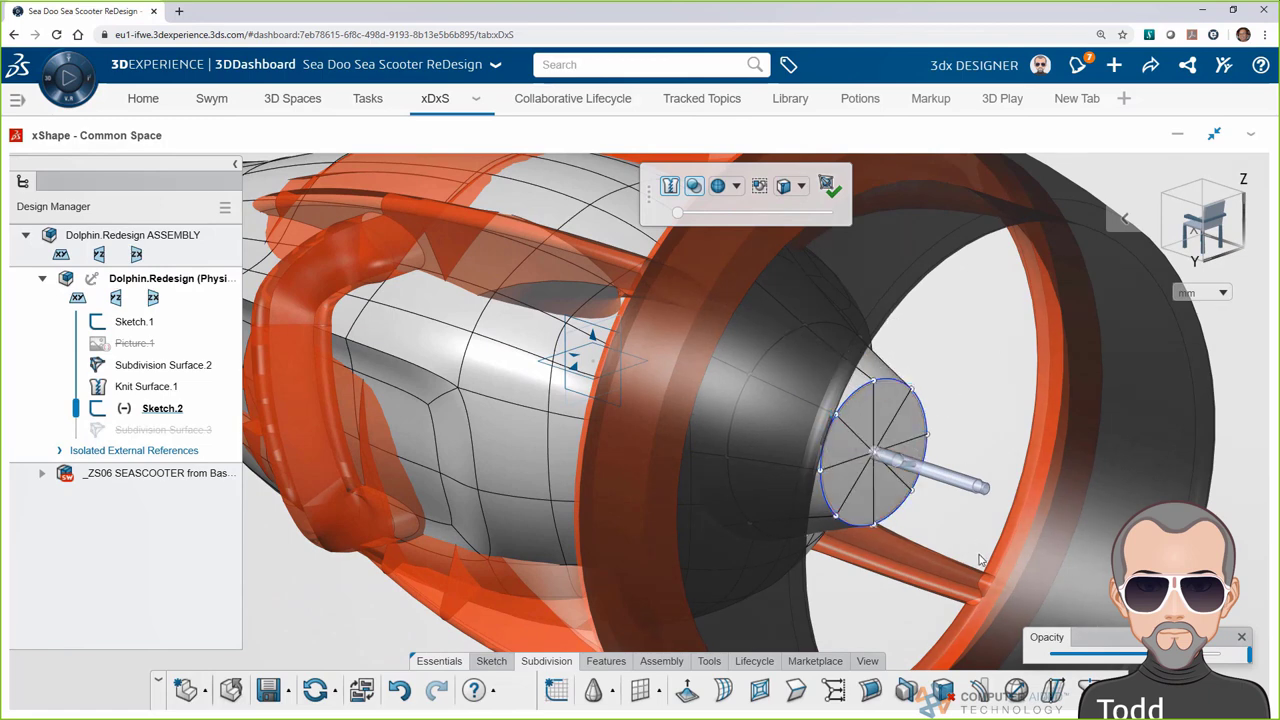
click(827, 189)
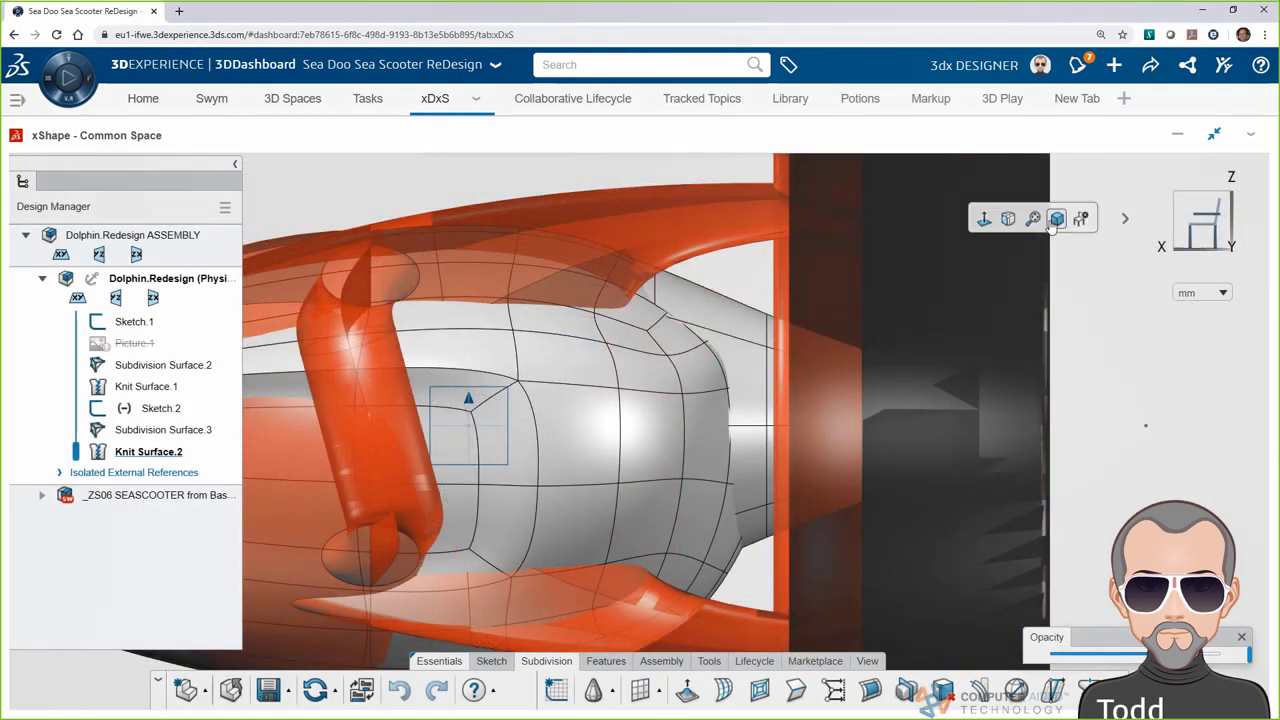
click(1038, 219)
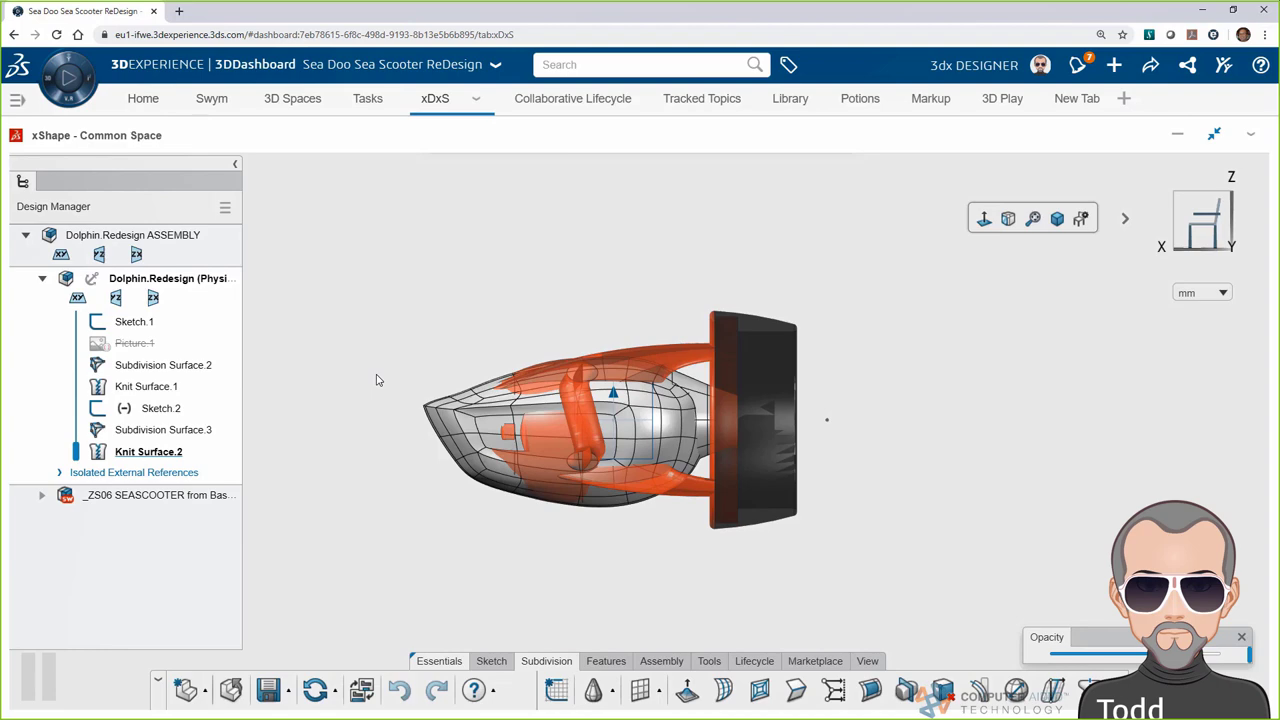
Insert a cylinder shroud and tilt its front edge with Align Entities by Line
click(905, 689)
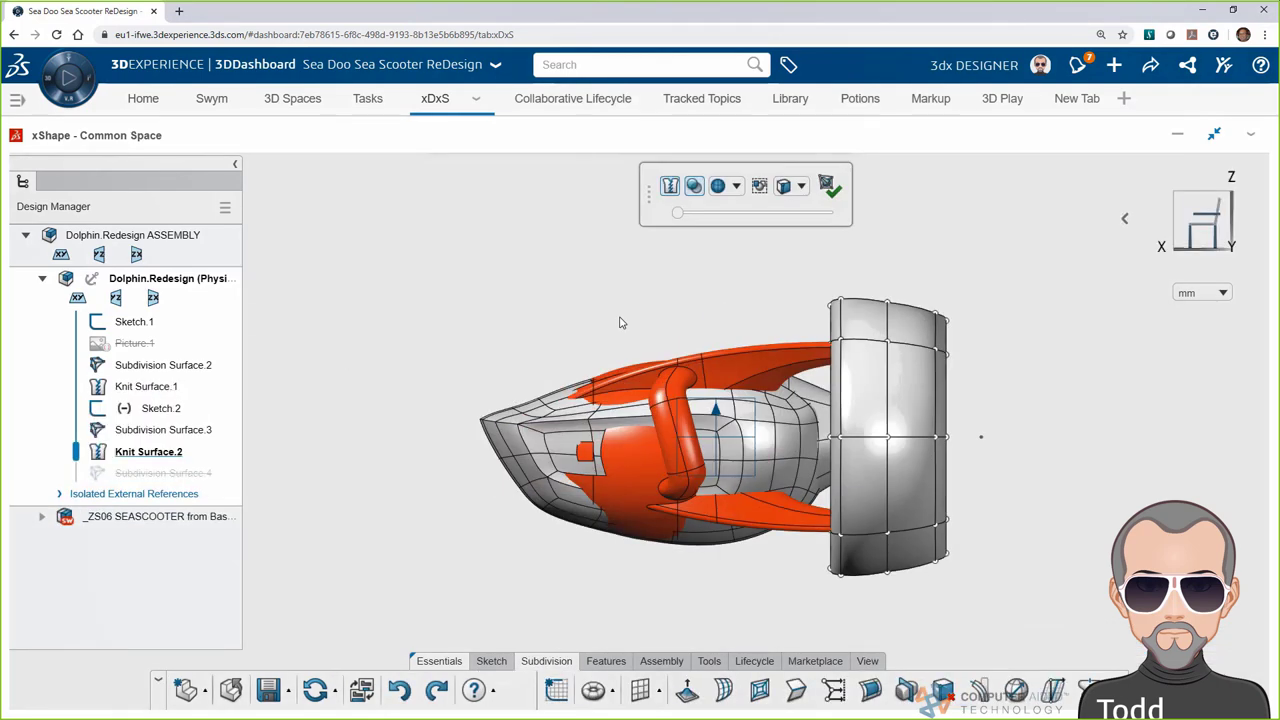
drag(698, 254, 865, 612)
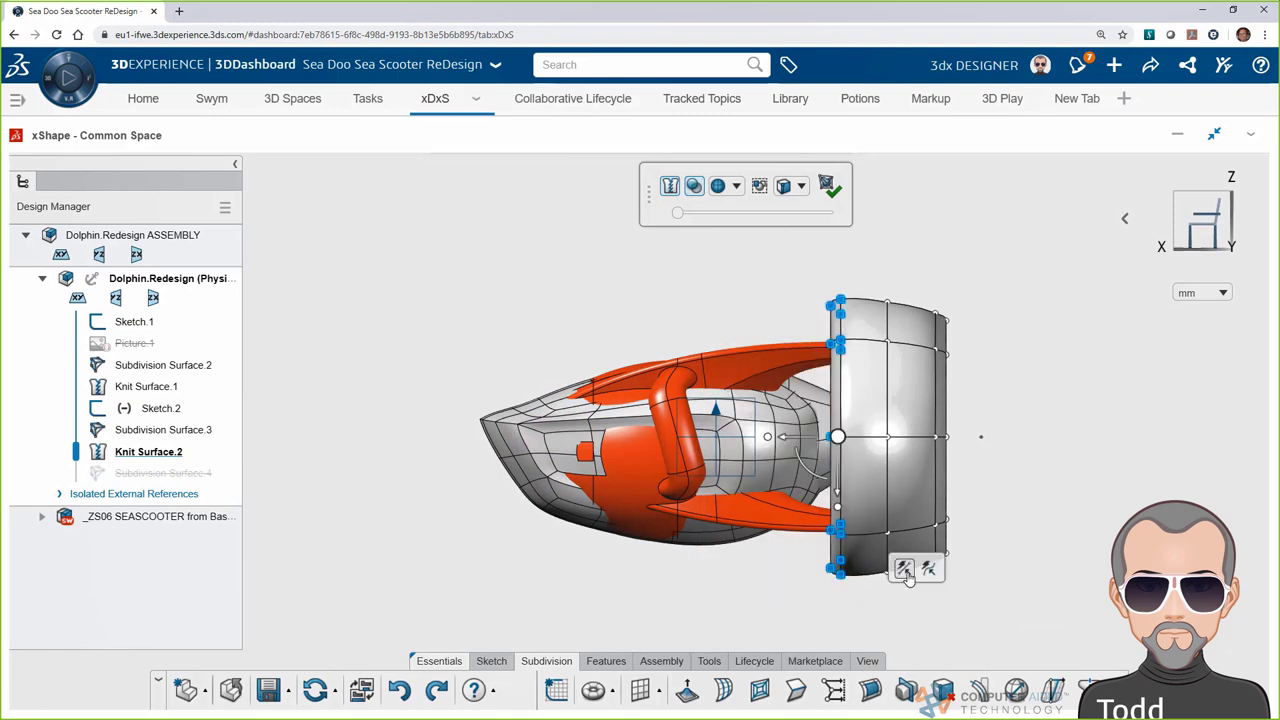
click(904, 569)
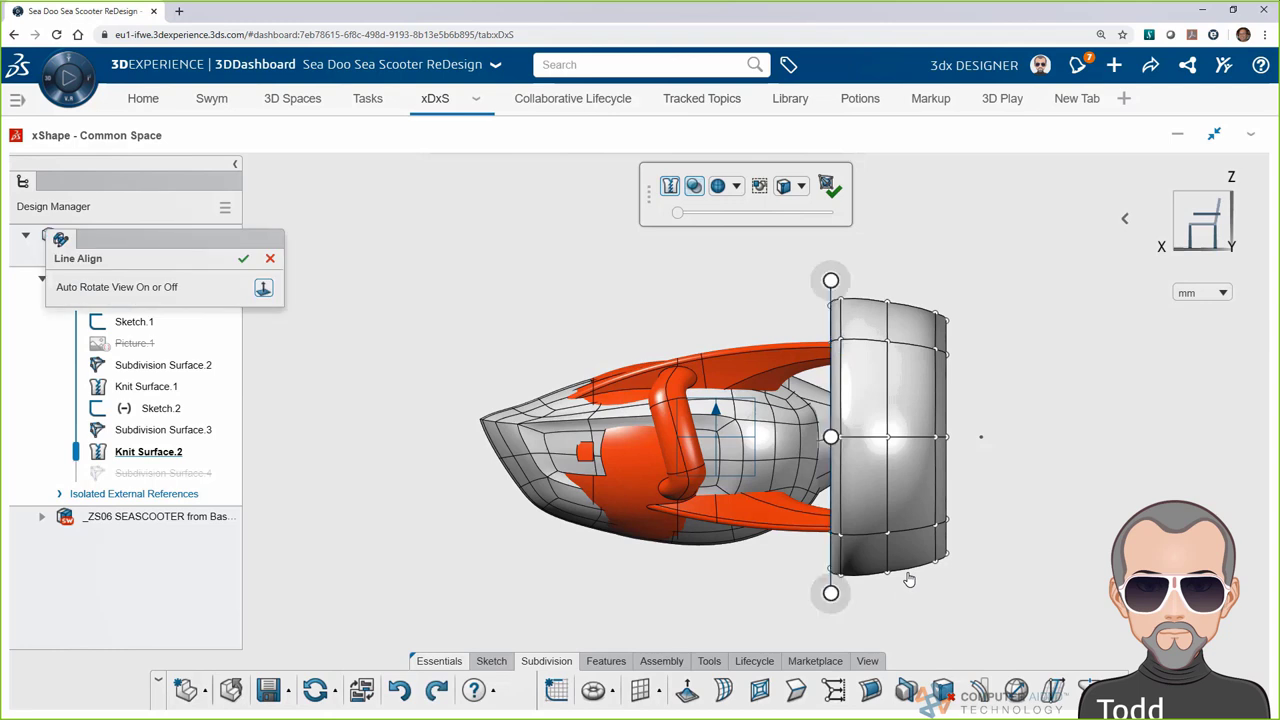
drag(830, 593, 778, 597)
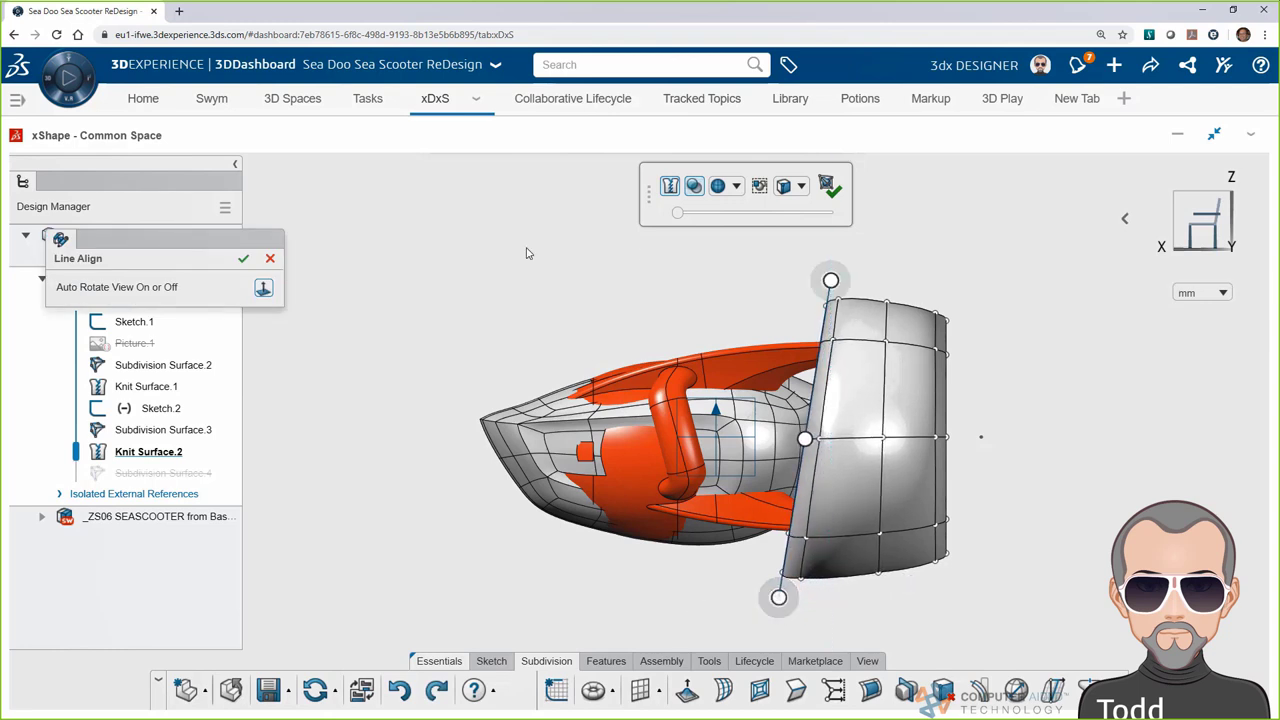
click(242, 260)
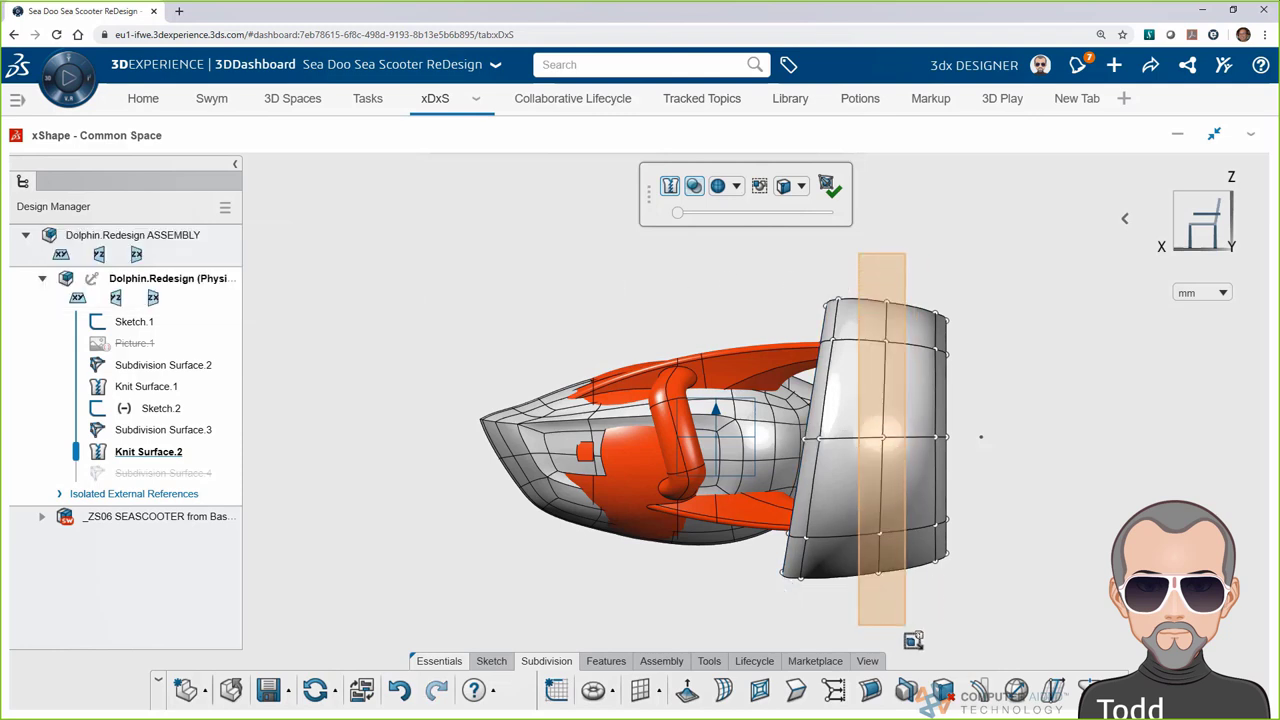
Tilt the cylinder's middle edge to match, forming a tapered ring
click(885, 320)
click(941, 595)
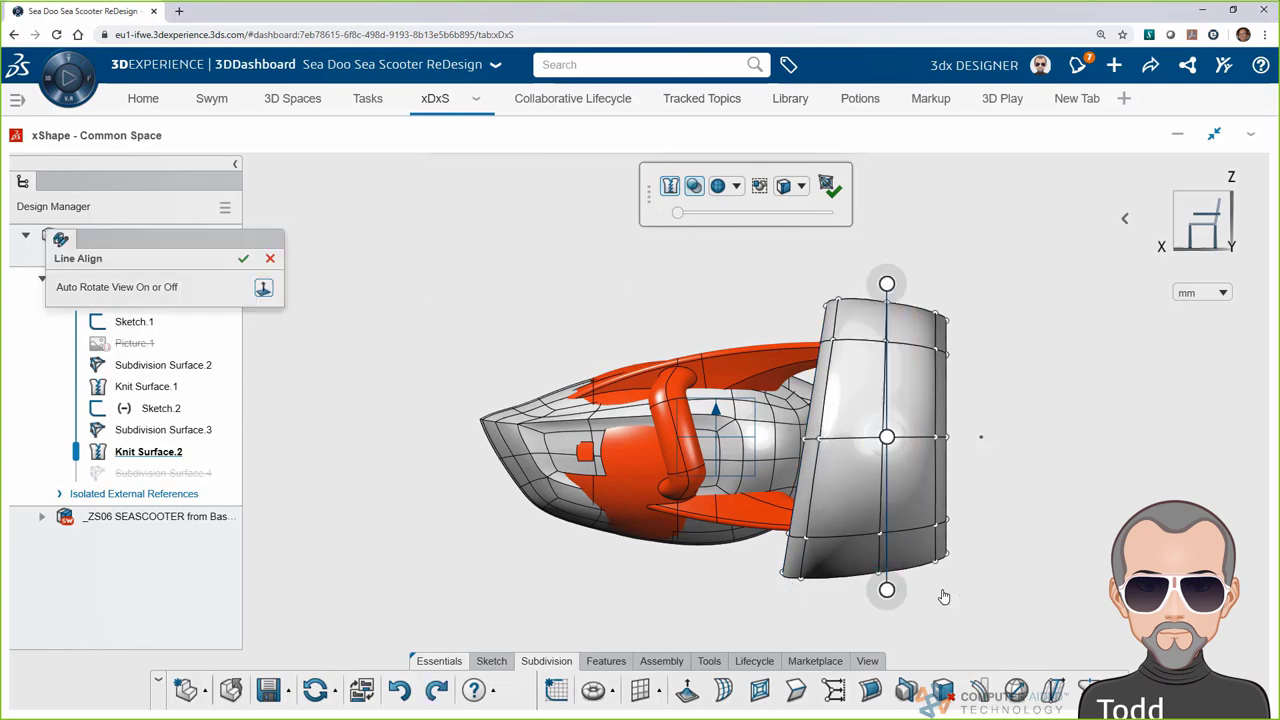
drag(887, 591, 866, 594)
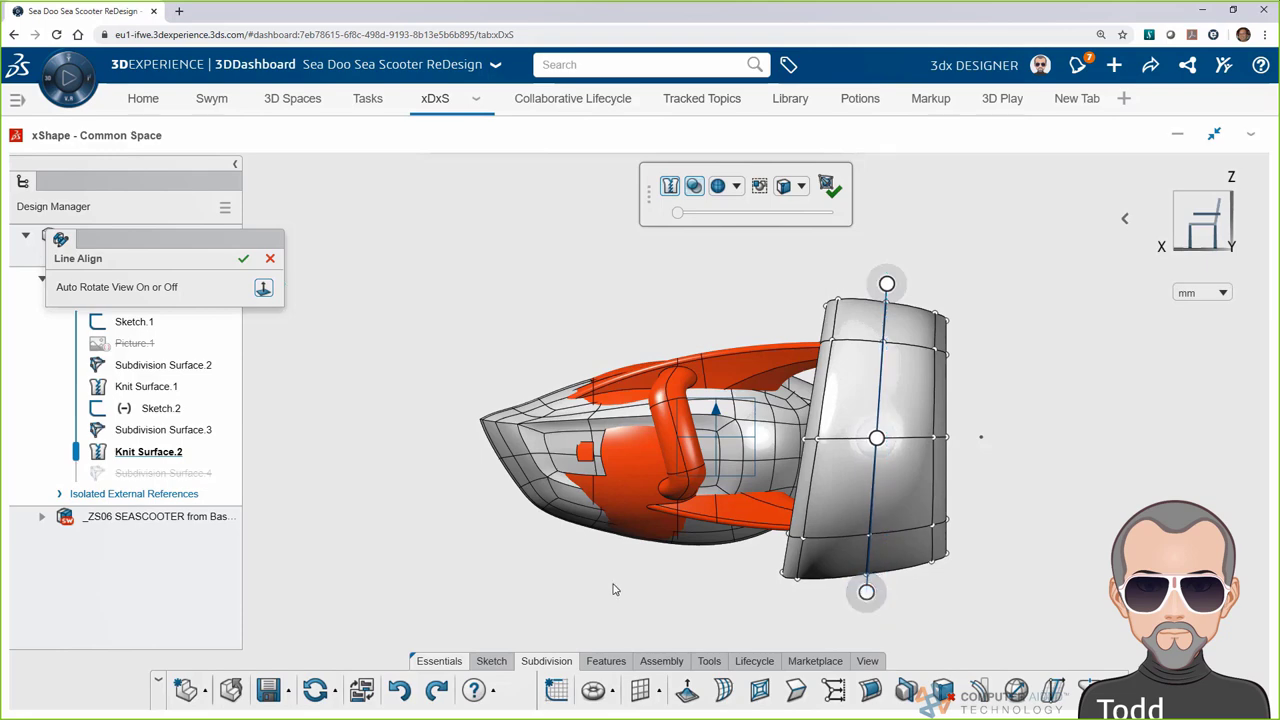
click(477, 547)
middle_drag(478, 551, 509, 325)
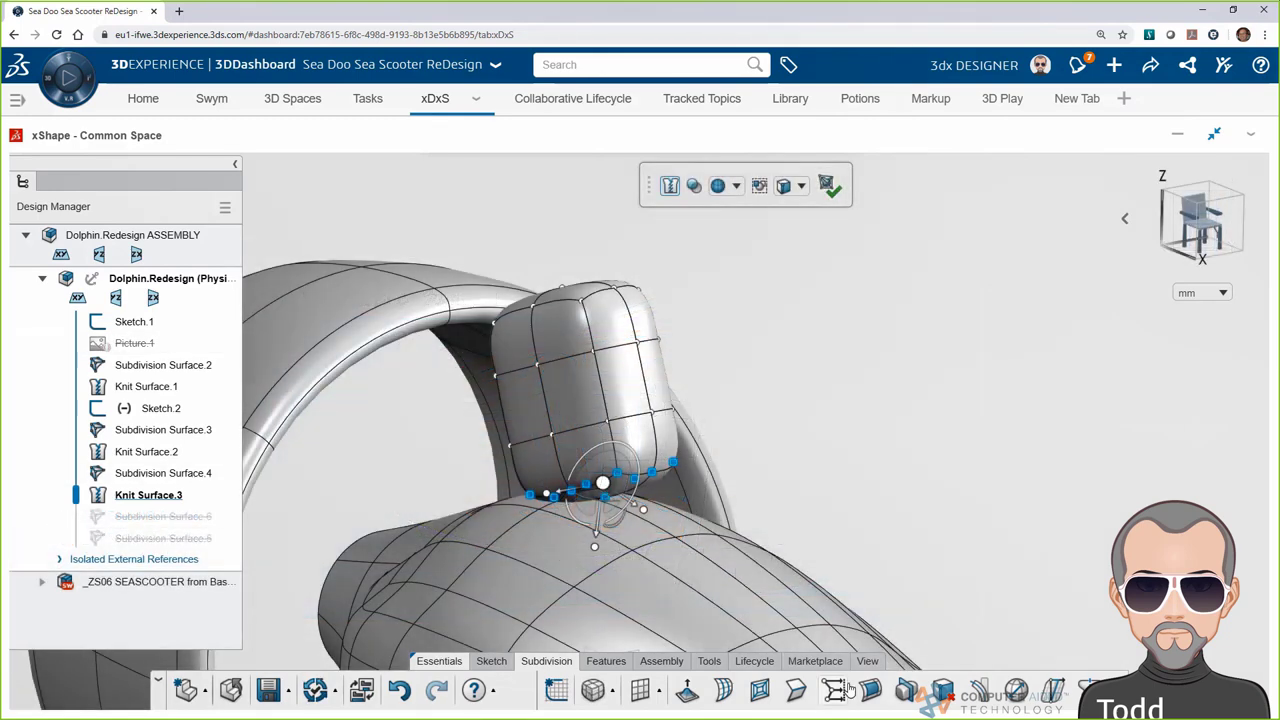
Align the rounded block's nine base vertices to the body surface
click(838, 692)
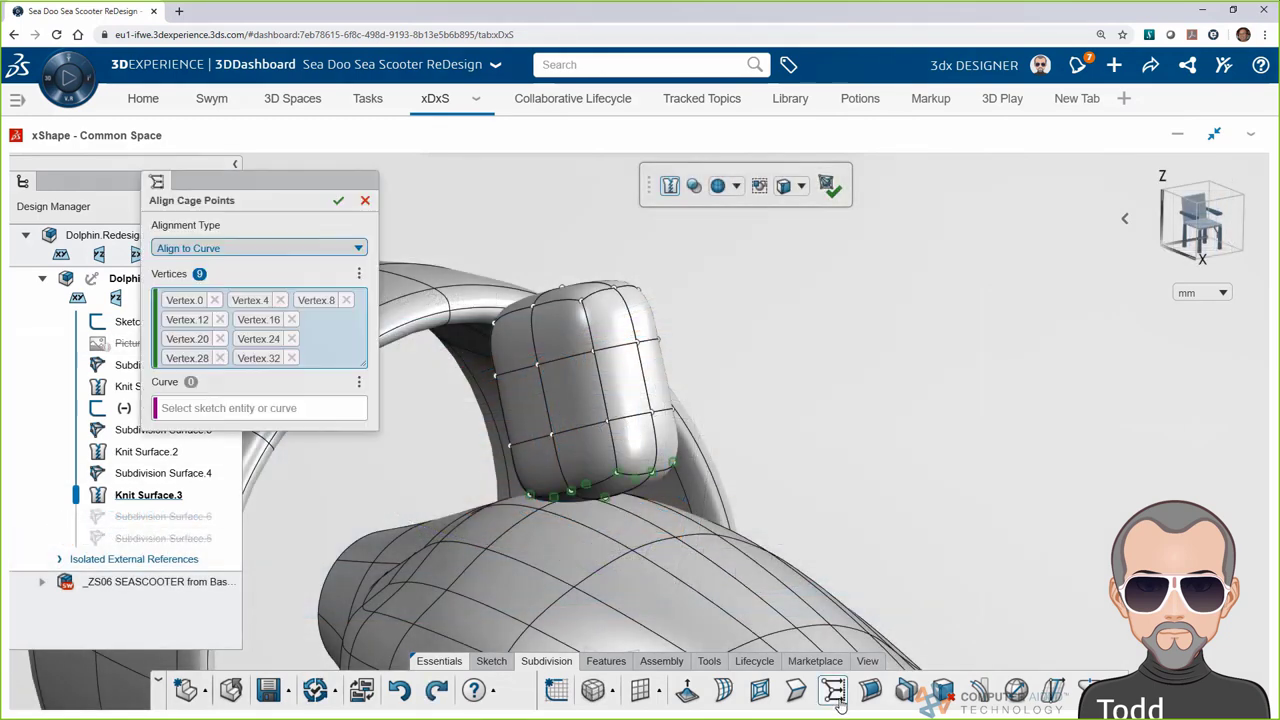
click(193, 250)
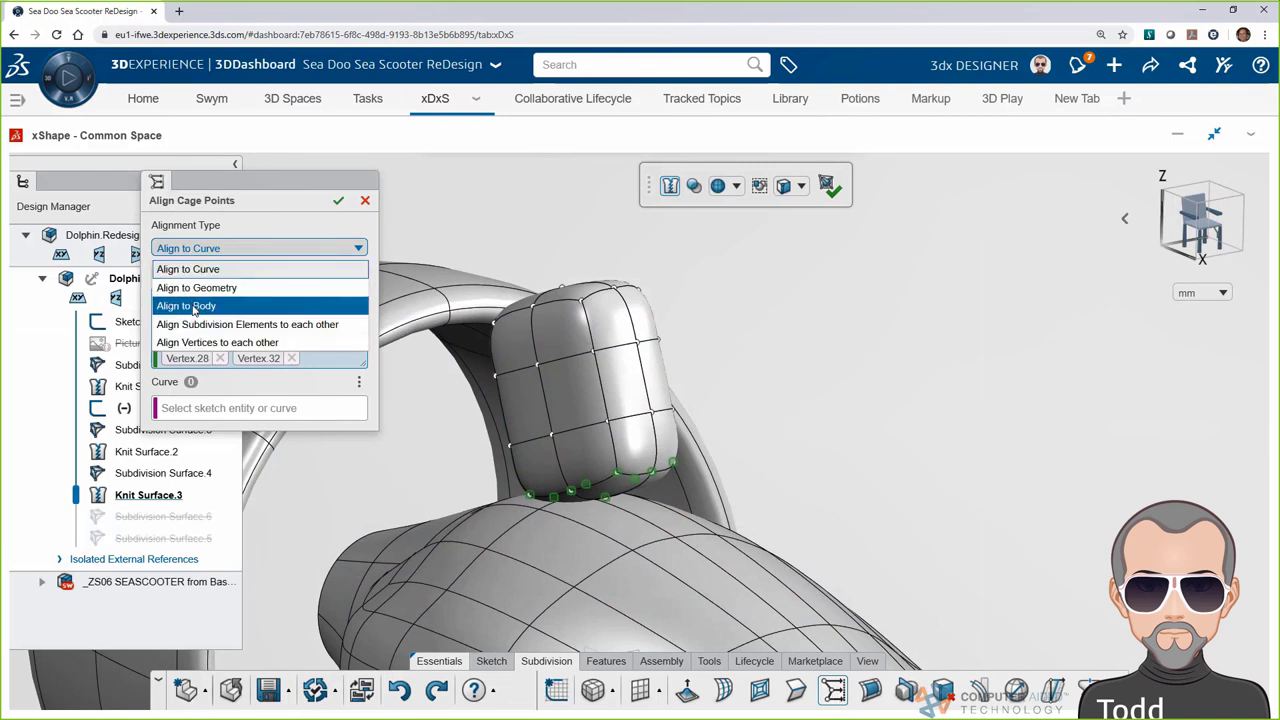
click(190, 305)
click(594, 517)
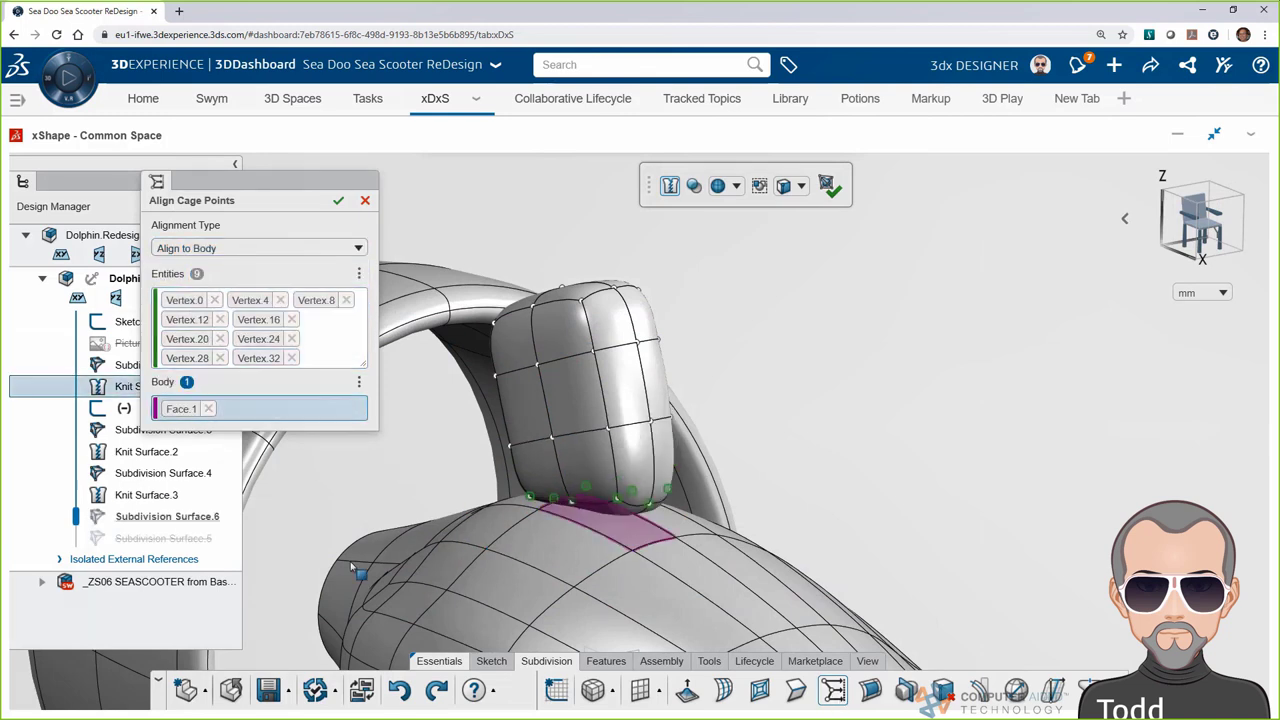
click(338, 201)
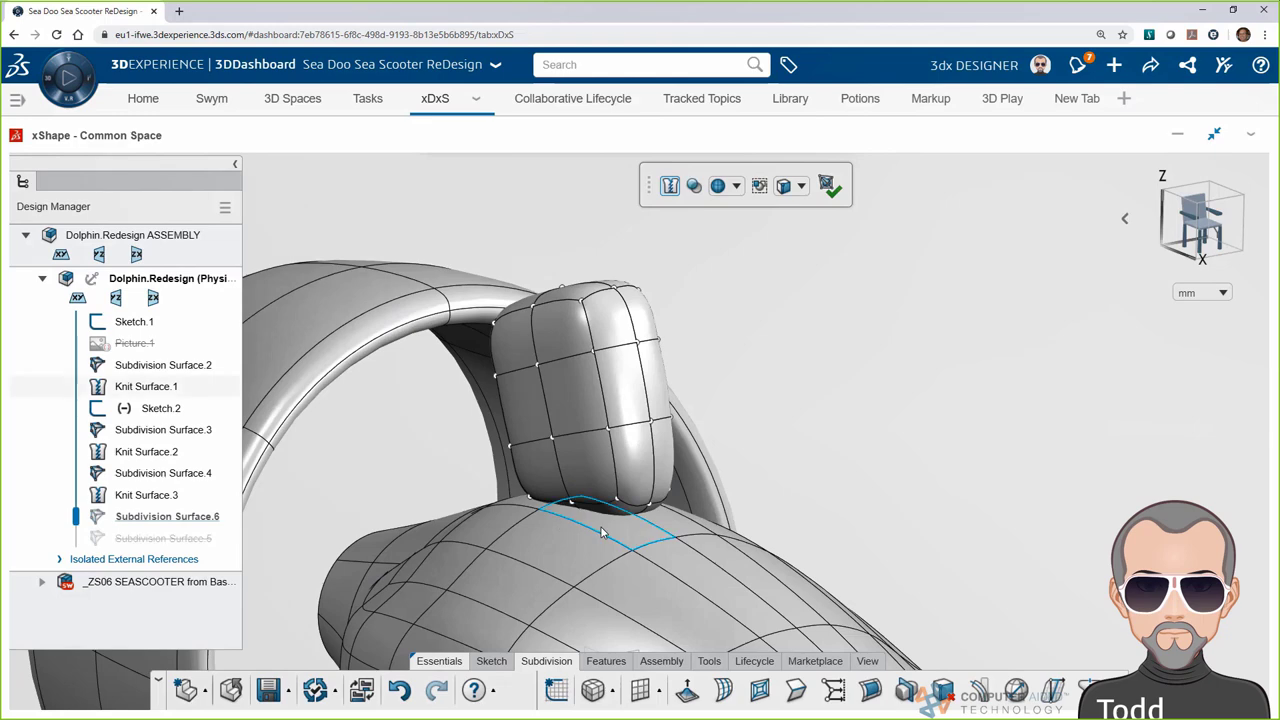
Extrude the block's bottom faces downward
scroll(613, 433, up, 5)
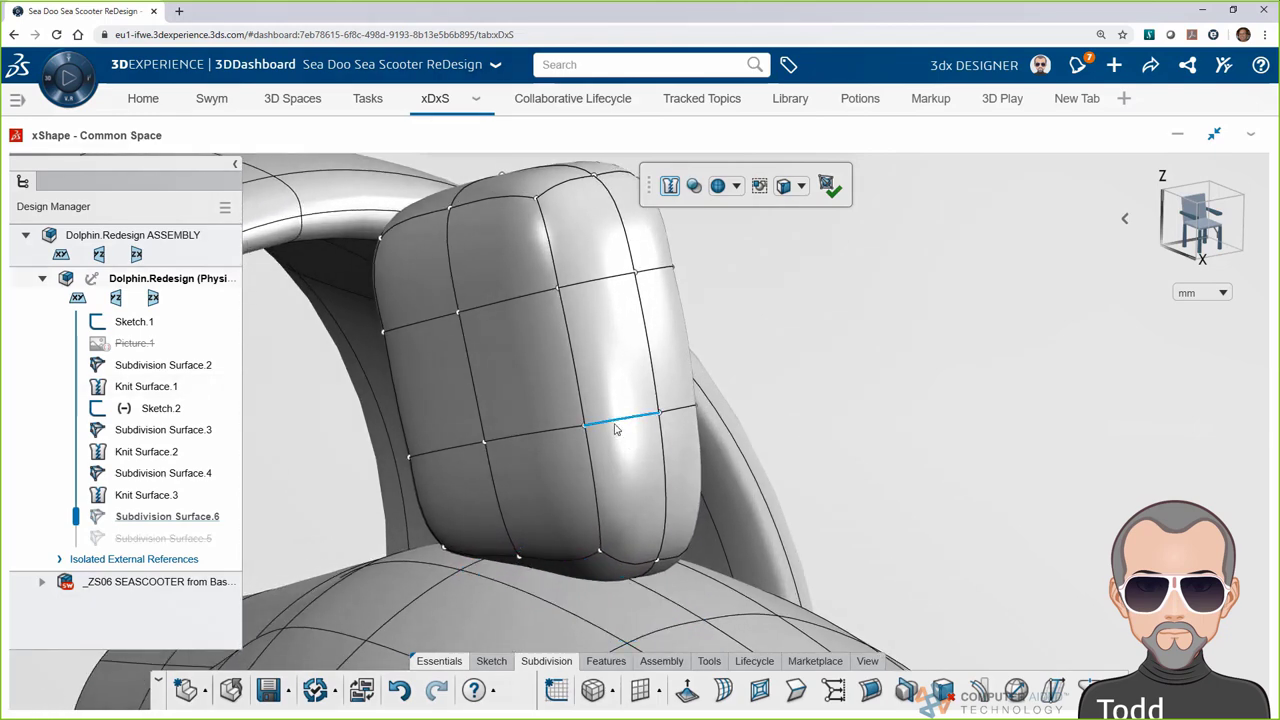
click(505, 566)
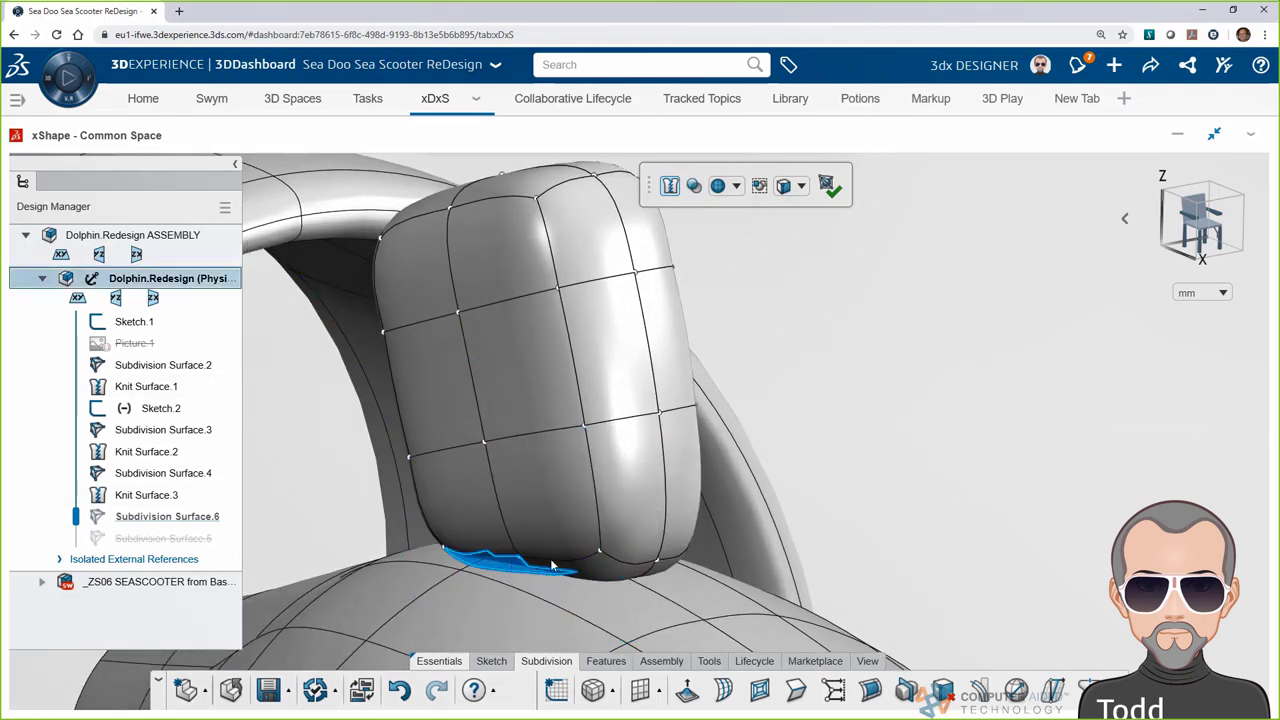
middle_drag(505, 568, 450, 585)
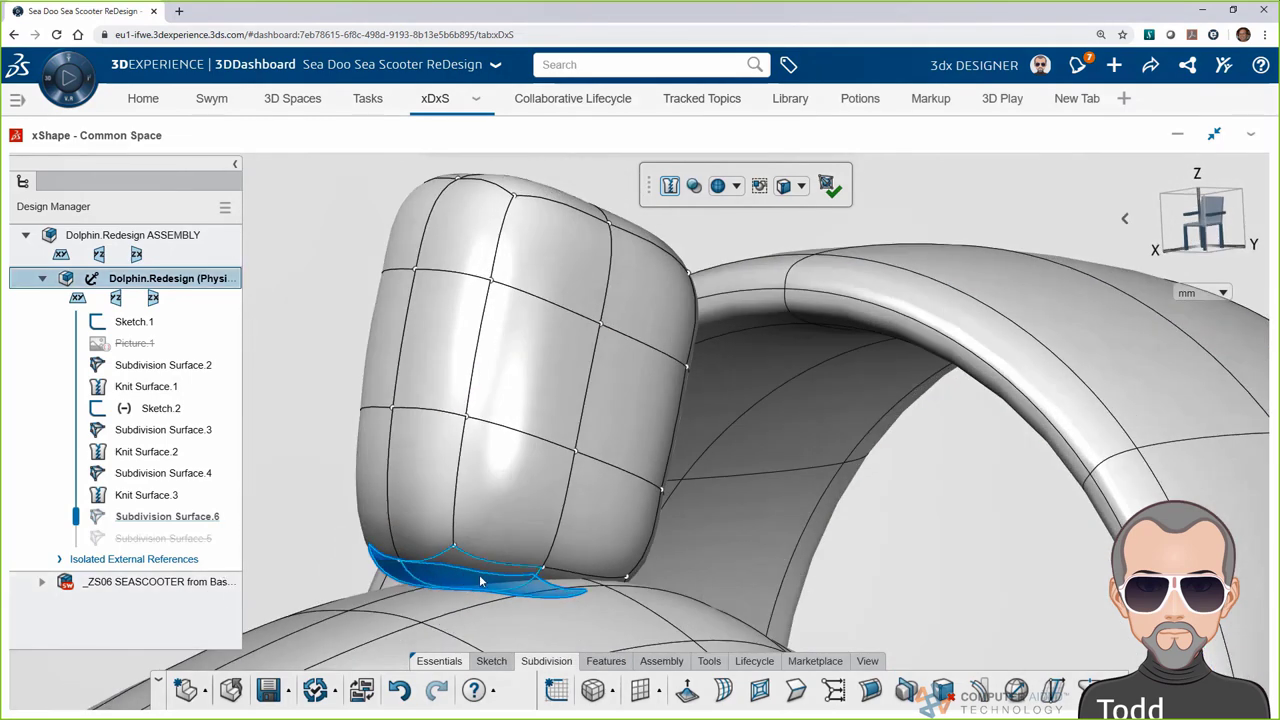
mouse_move(562, 578)
click(796, 690)
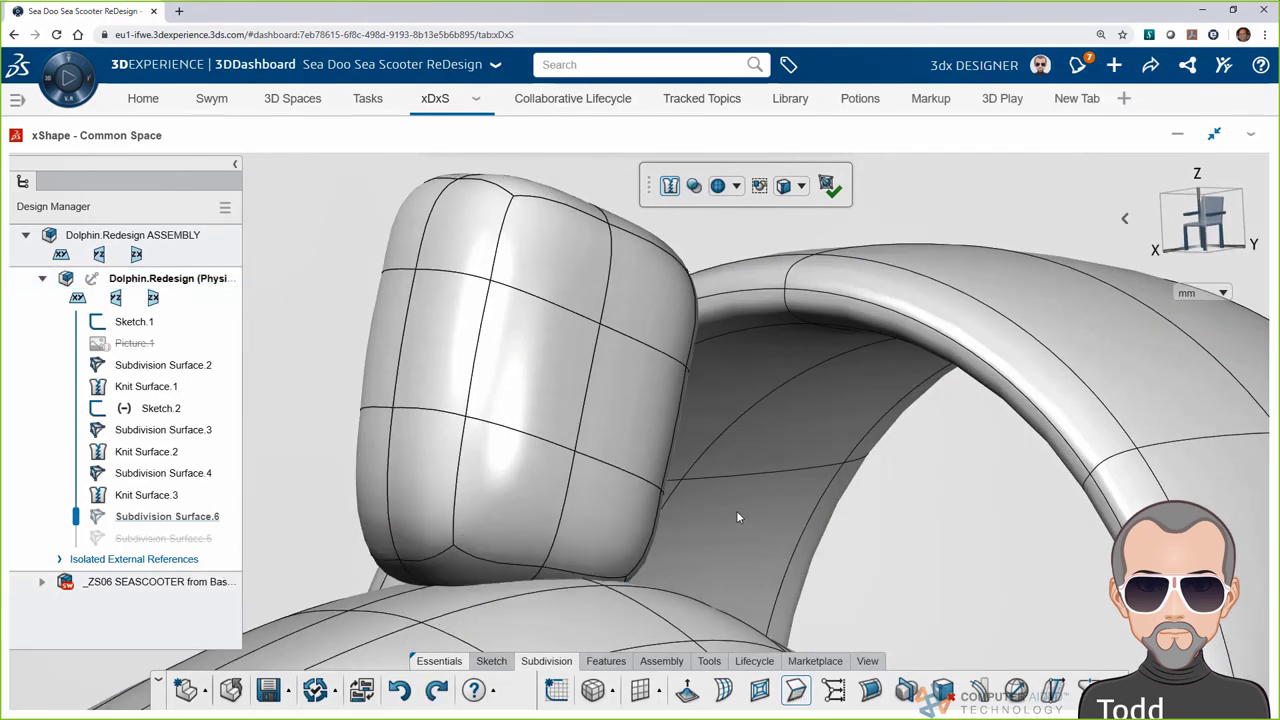
click(846, 454)
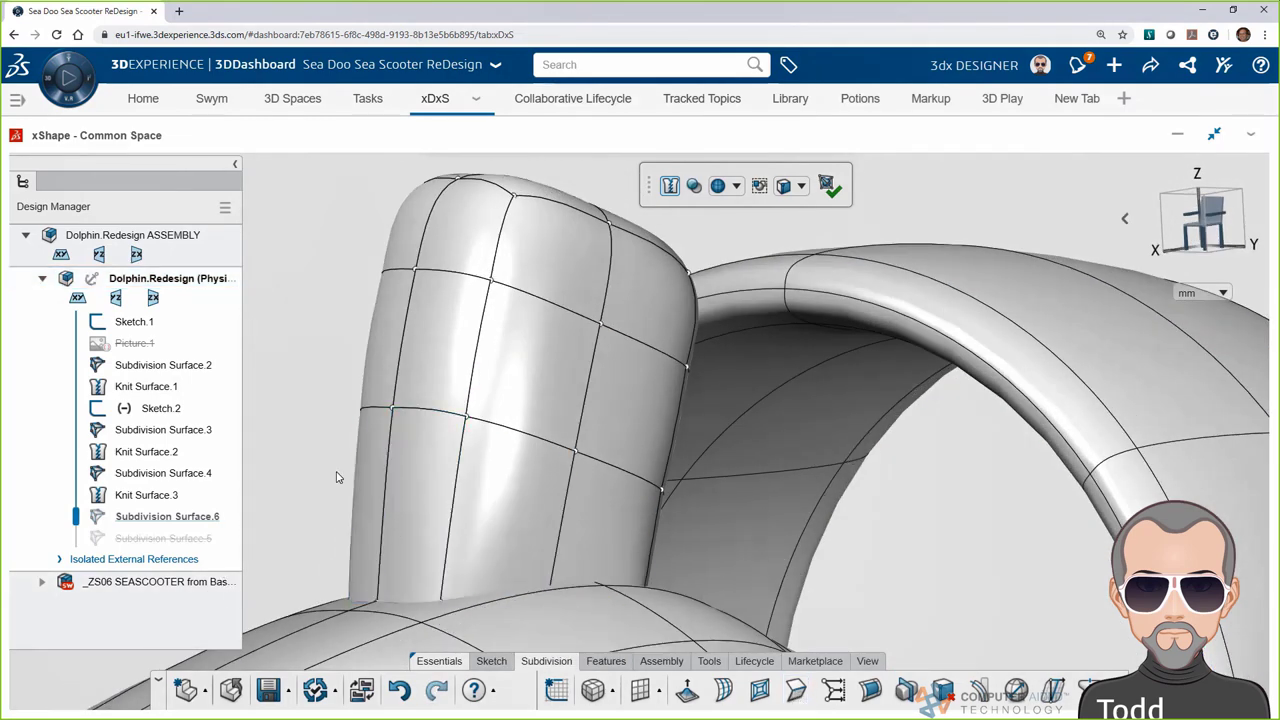
Pull a block edge to arch the strut toward the shroud and commit the surface
middle_drag(336, 476, 443, 399)
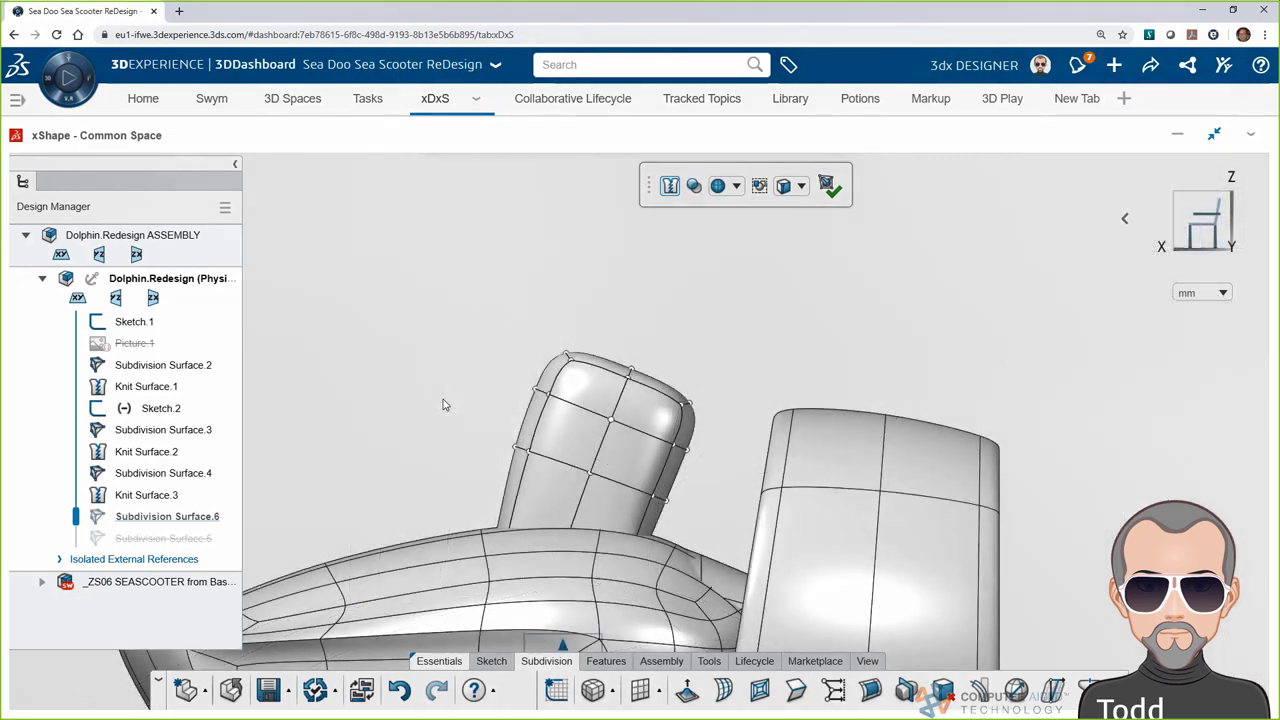
click(734, 466)
drag(734, 466, 637, 451)
middle_drag(637, 451, 791, 277)
click(829, 186)
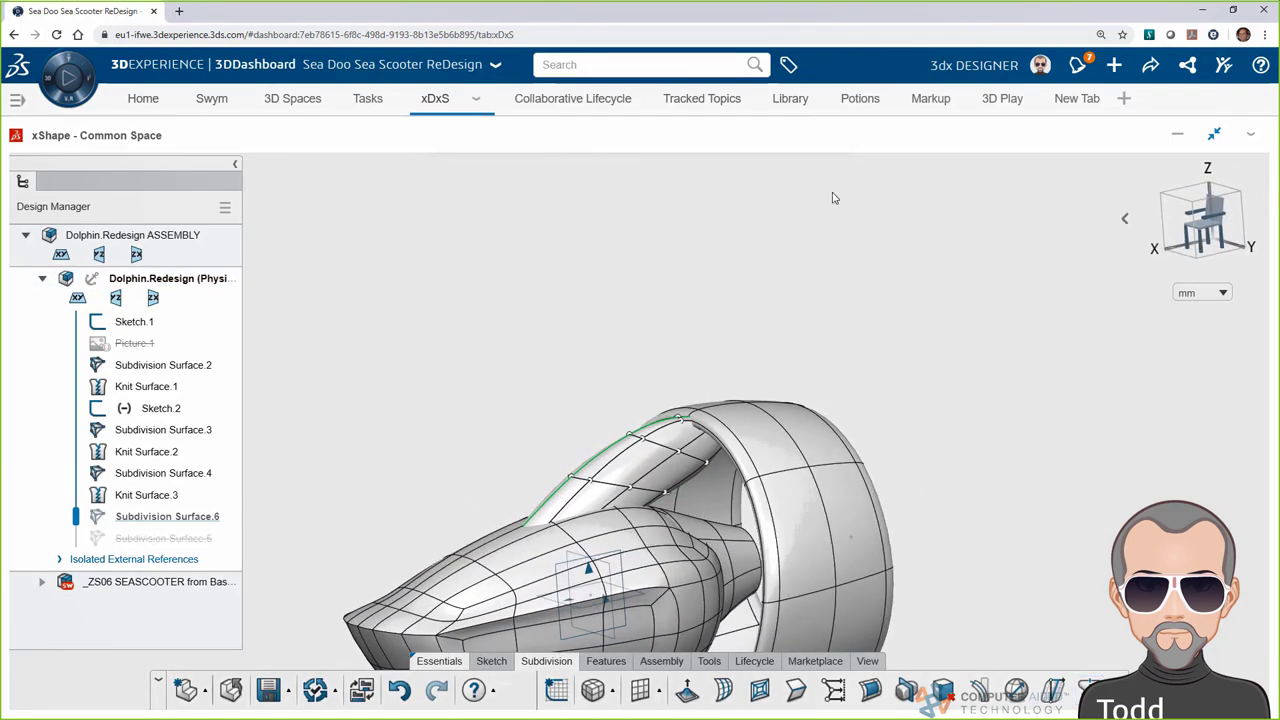
click(1075, 690)
Make the reference scooter model semi-transparent
click(1104, 628)
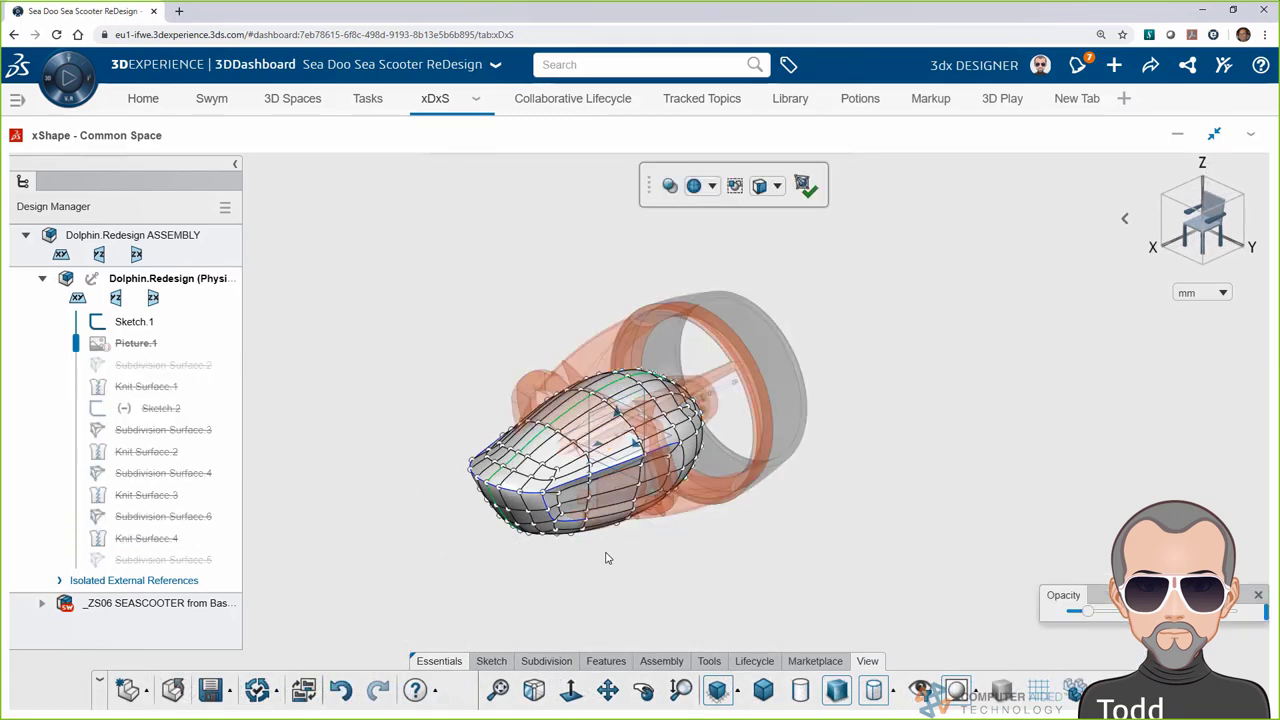
scroll(600, 430, up, 5)
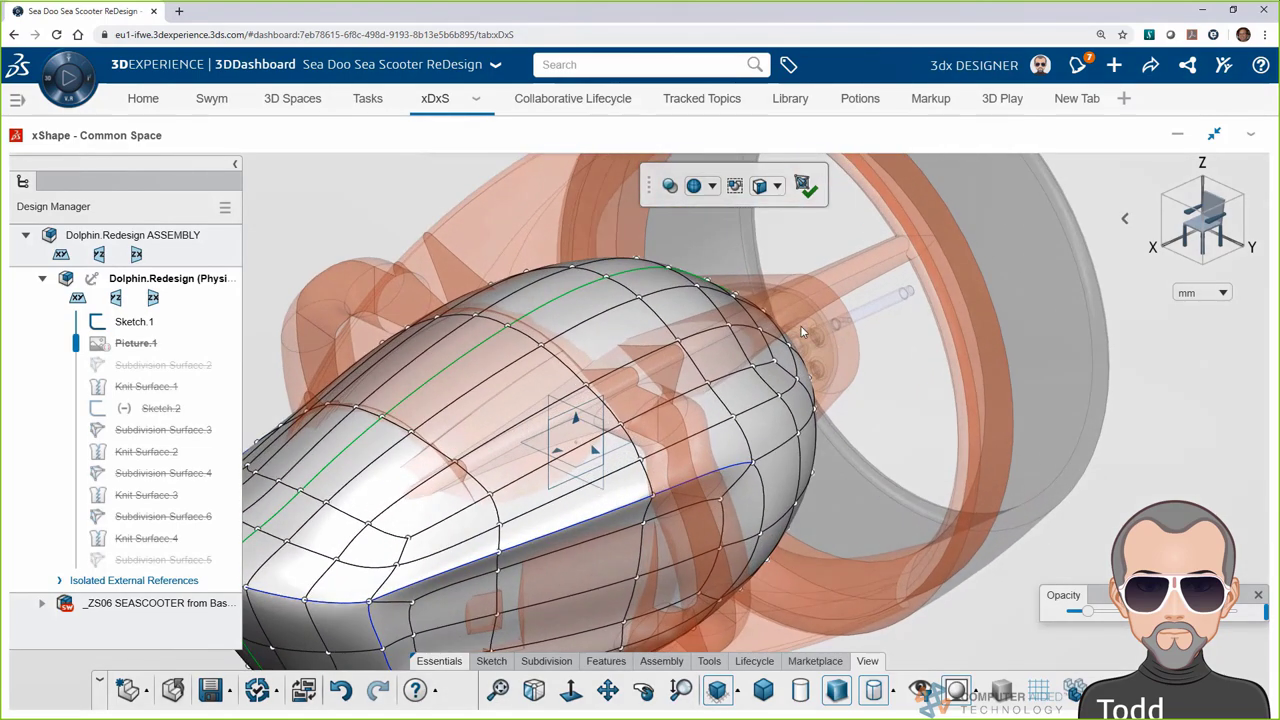
middle_drag(586, 434, 644, 472)
Select two faces on the body's underside and subdivide them
click(640, 477)
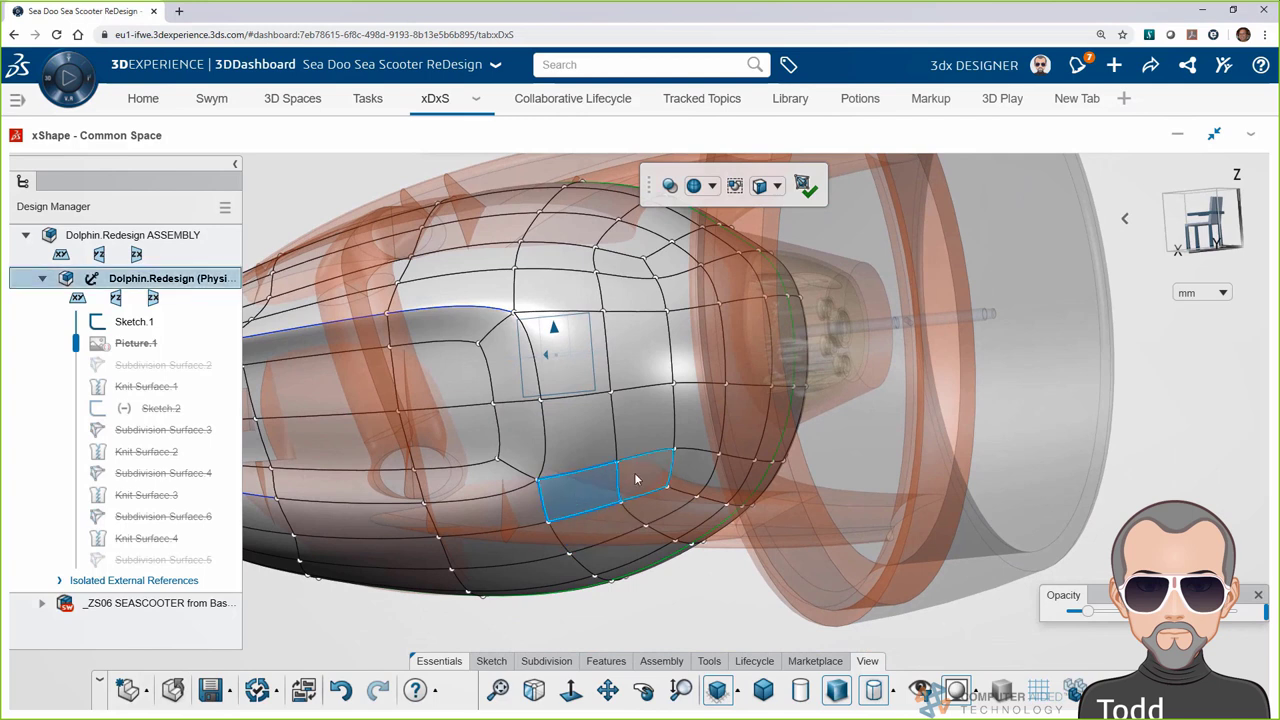
click(596, 536)
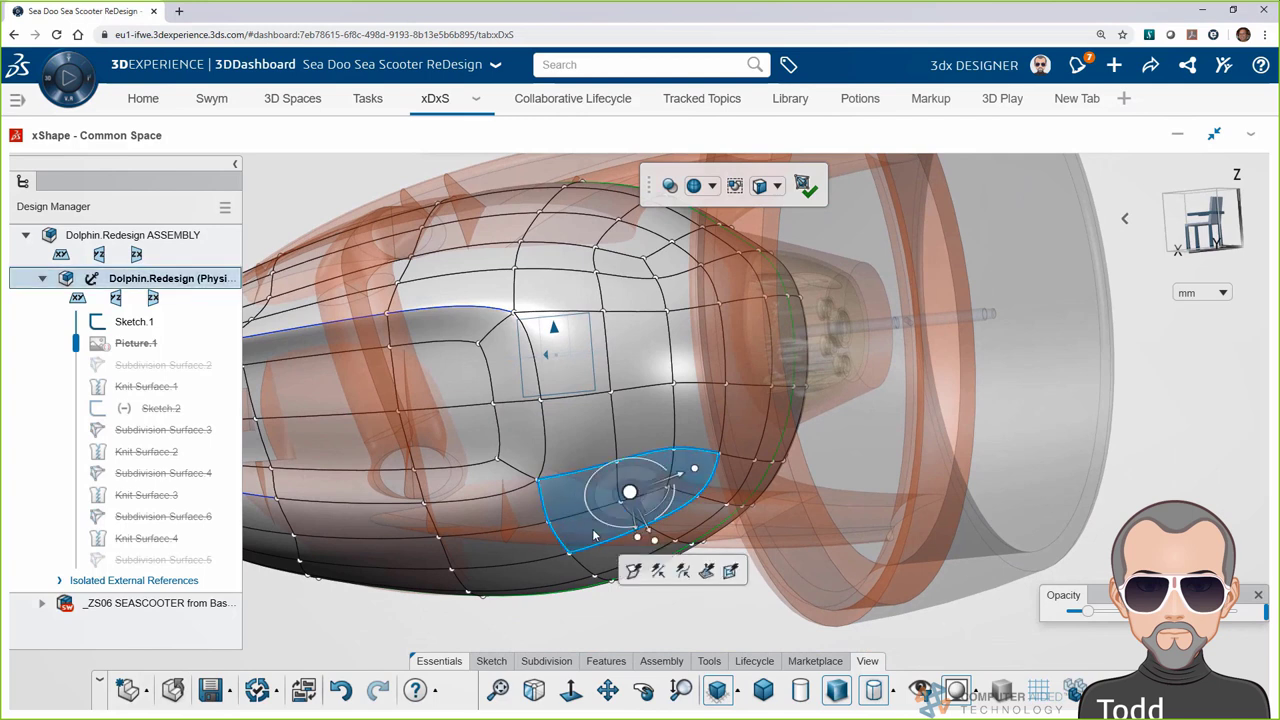
click(546, 661)
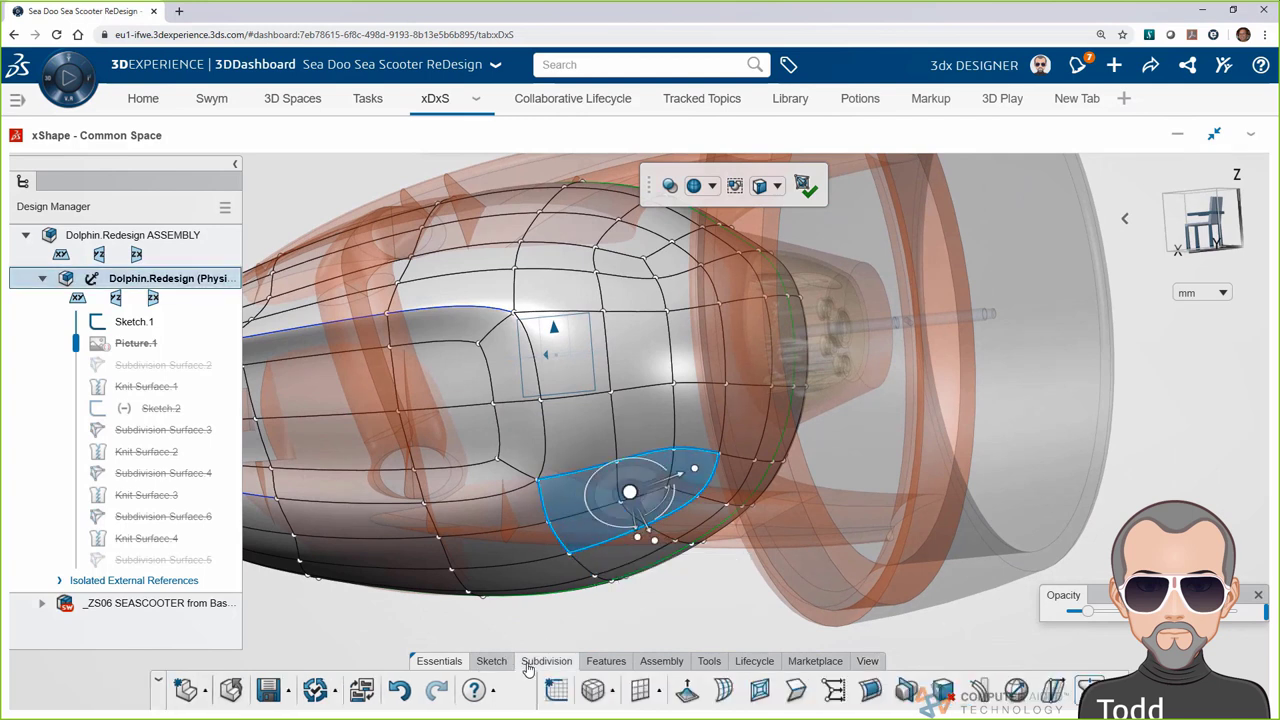
click(758, 691)
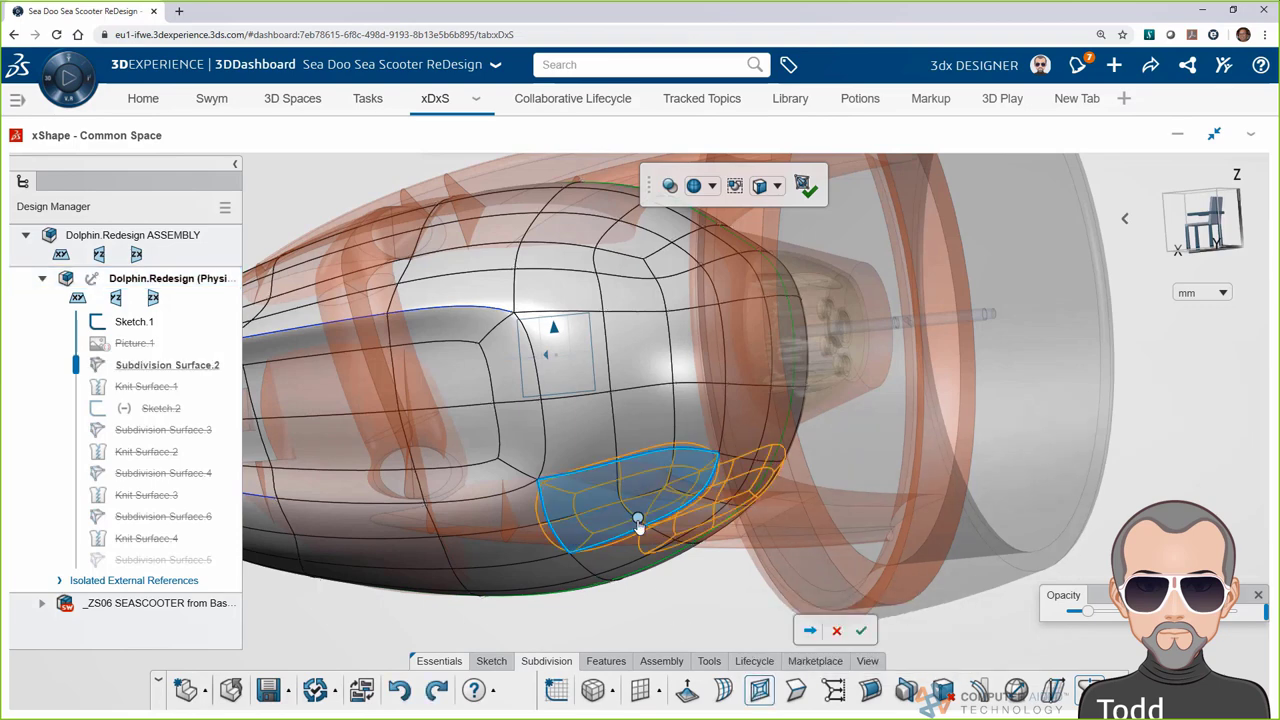
click(638, 524)
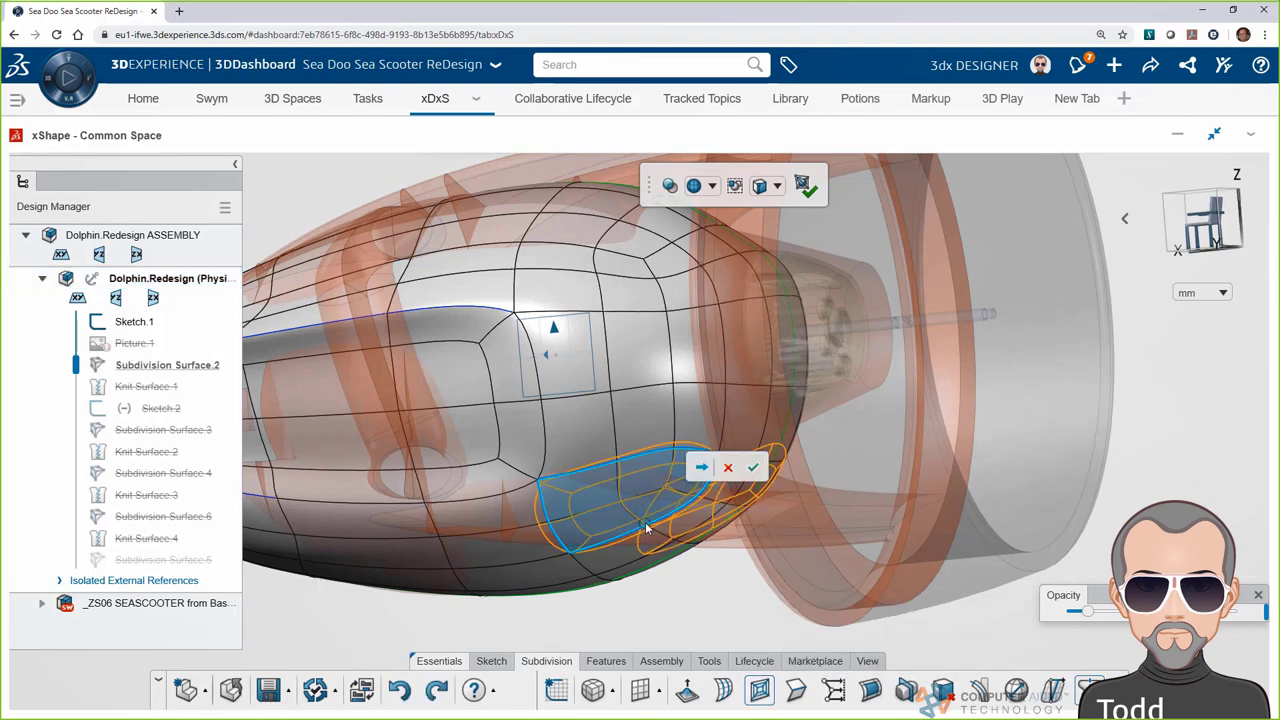
click(760, 470)
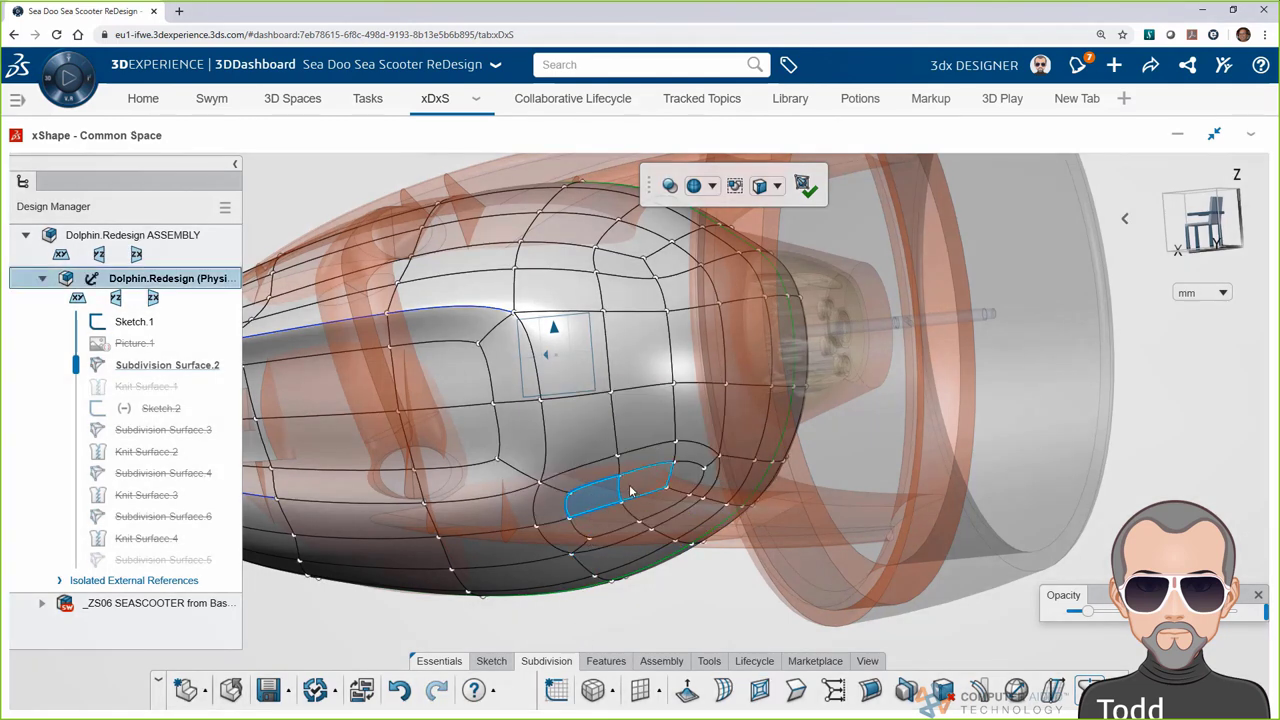
Extrude the underside face loop outward into a bulge
click(615, 523)
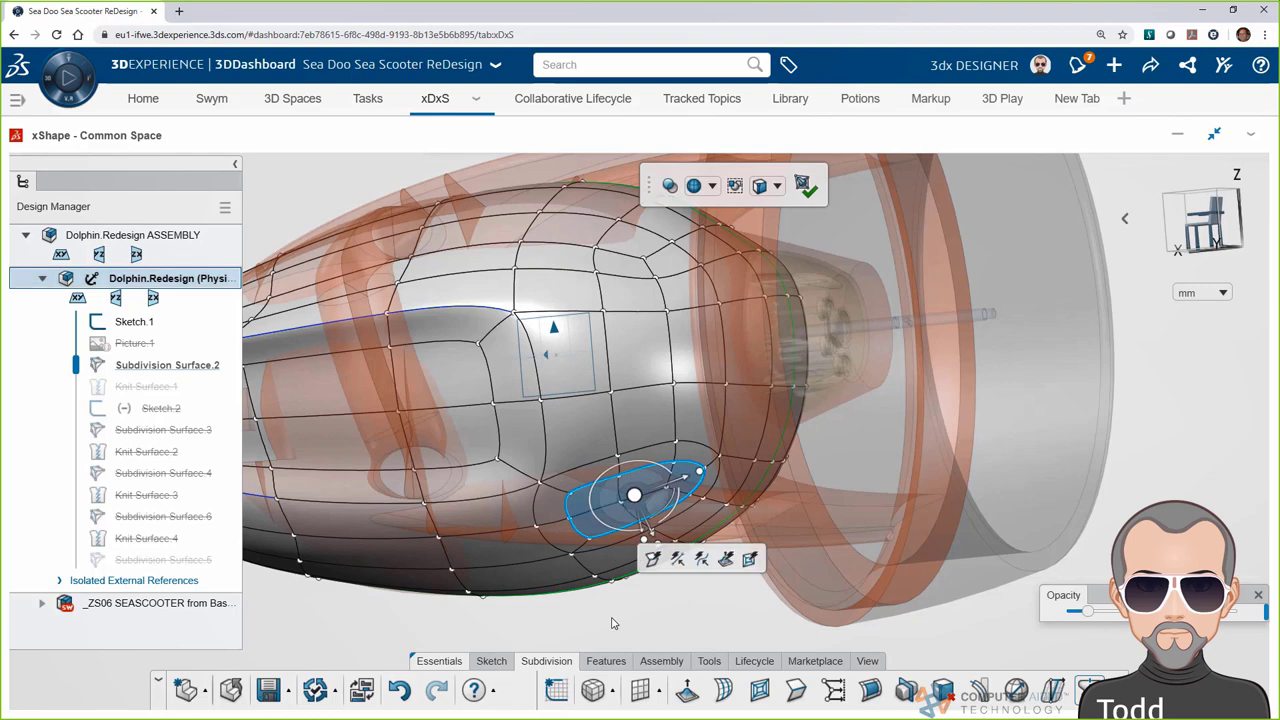
click(686, 690)
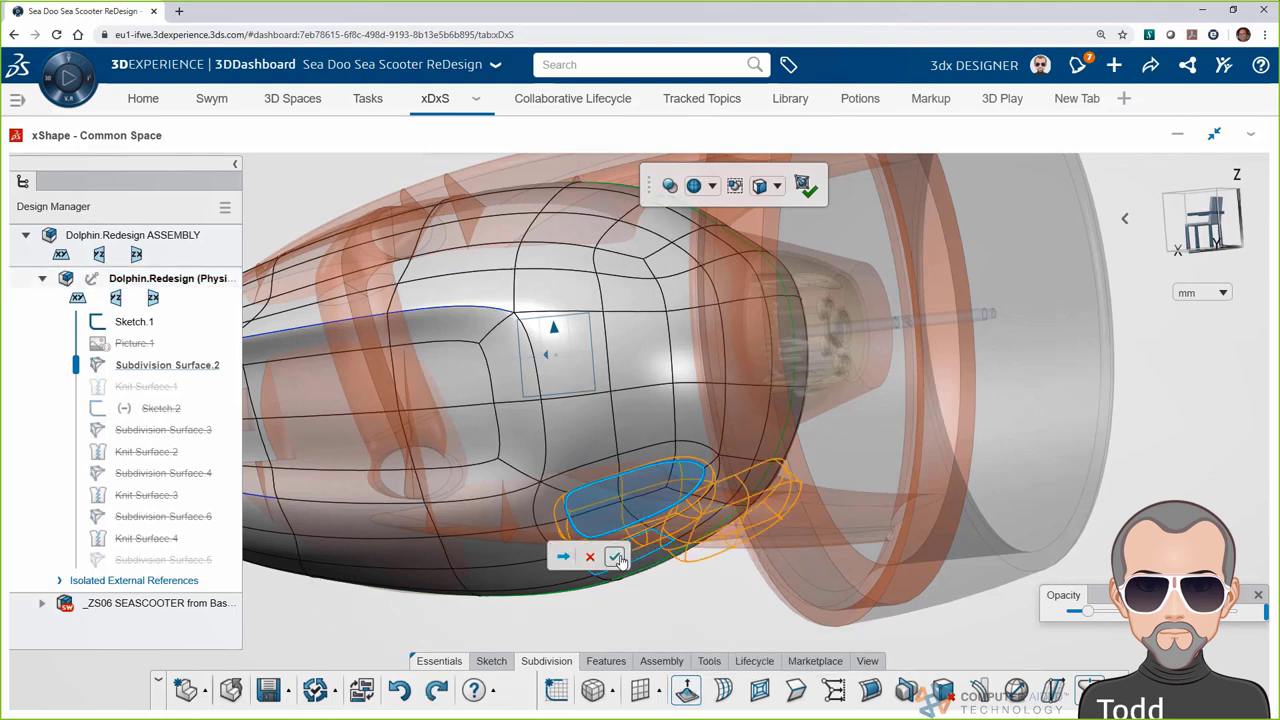
click(615, 557)
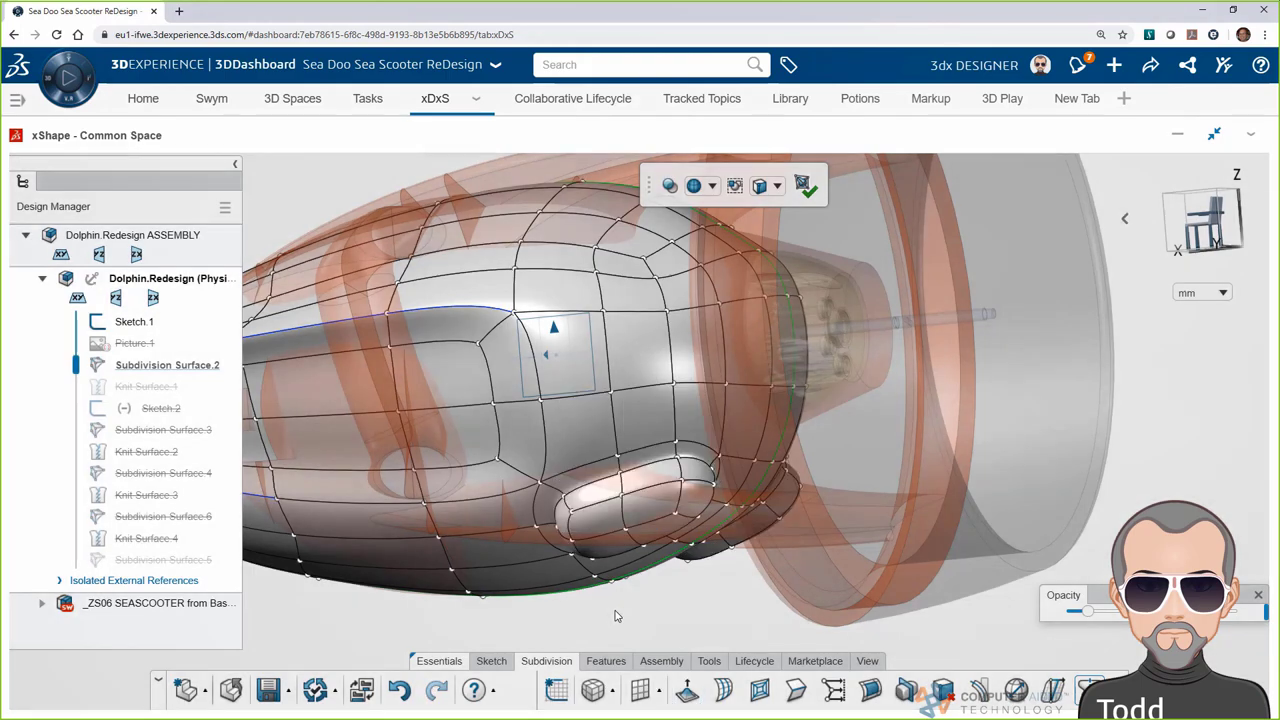
middle_drag(590, 608, 640, 530)
Move the bulge's end edge loop outward with a world-oriented manipulator
click(640, 522)
drag(660, 545, 500, 580)
right_click(647, 523)
click(663, 580)
middle_drag(500, 580, 684, 430)
Extrude the protrusion's two end faces further outward
click(686, 432)
ctrl+click(720, 425)
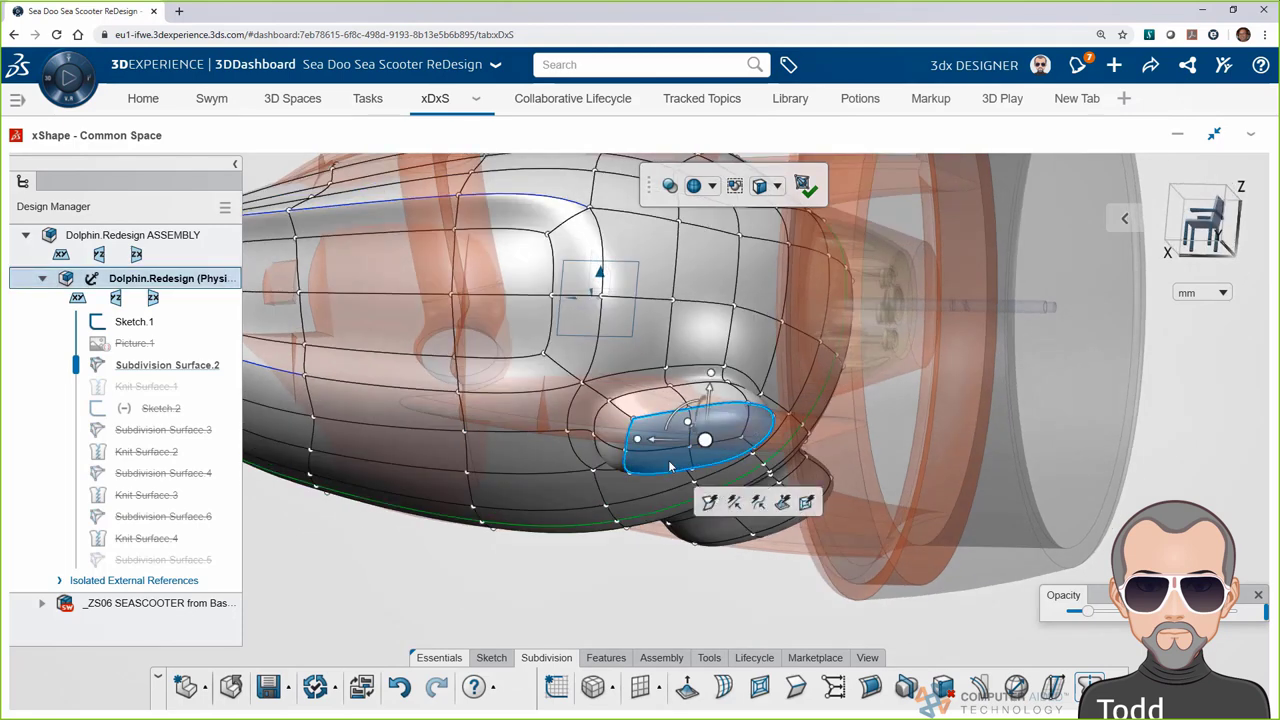
click(786, 507)
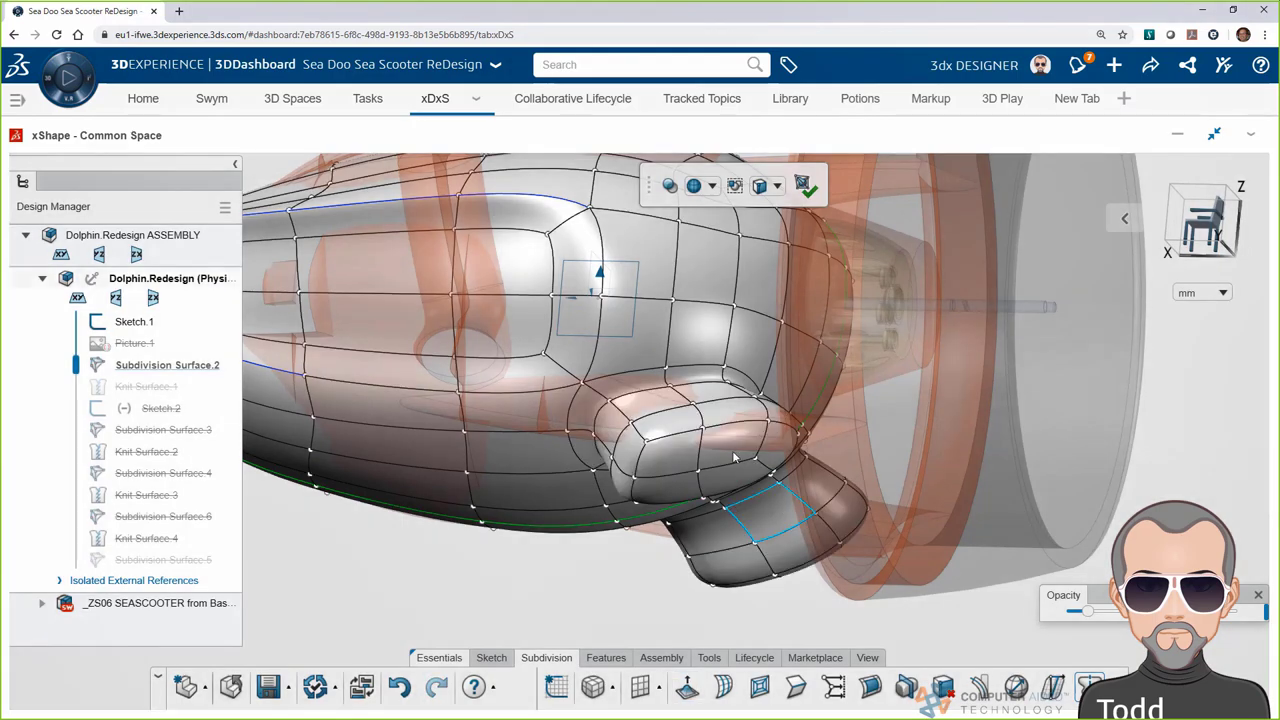
middle_drag(731, 448, 658, 442)
drag(658, 442, 698, 464)
click(493, 470)
Lower the fin vertices into a keel and commit the body surface edit
middle_drag(858, 520, 782, 368)
drag(782, 368, 1001, 554)
drag(882, 438, 882, 472)
click(1124, 218)
click(1055, 219)
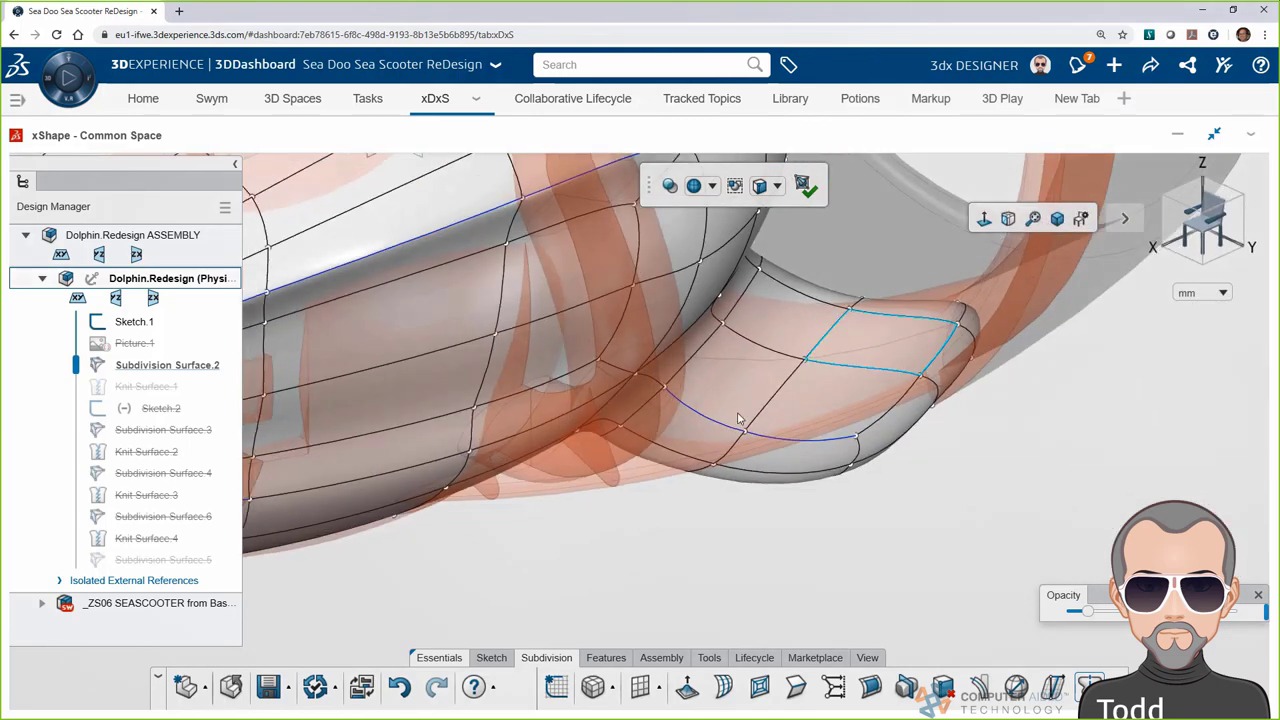
click(803, 185)
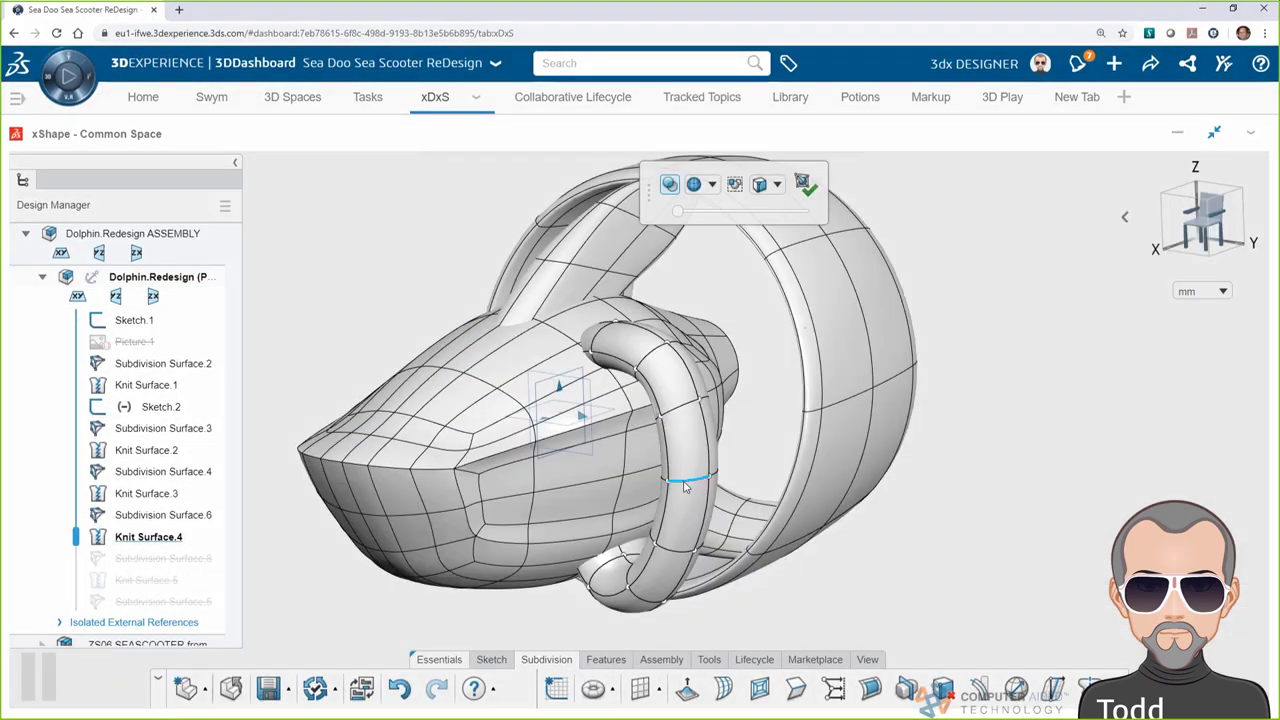
Insert two new edge loops around the ring handle tube
click(688, 480)
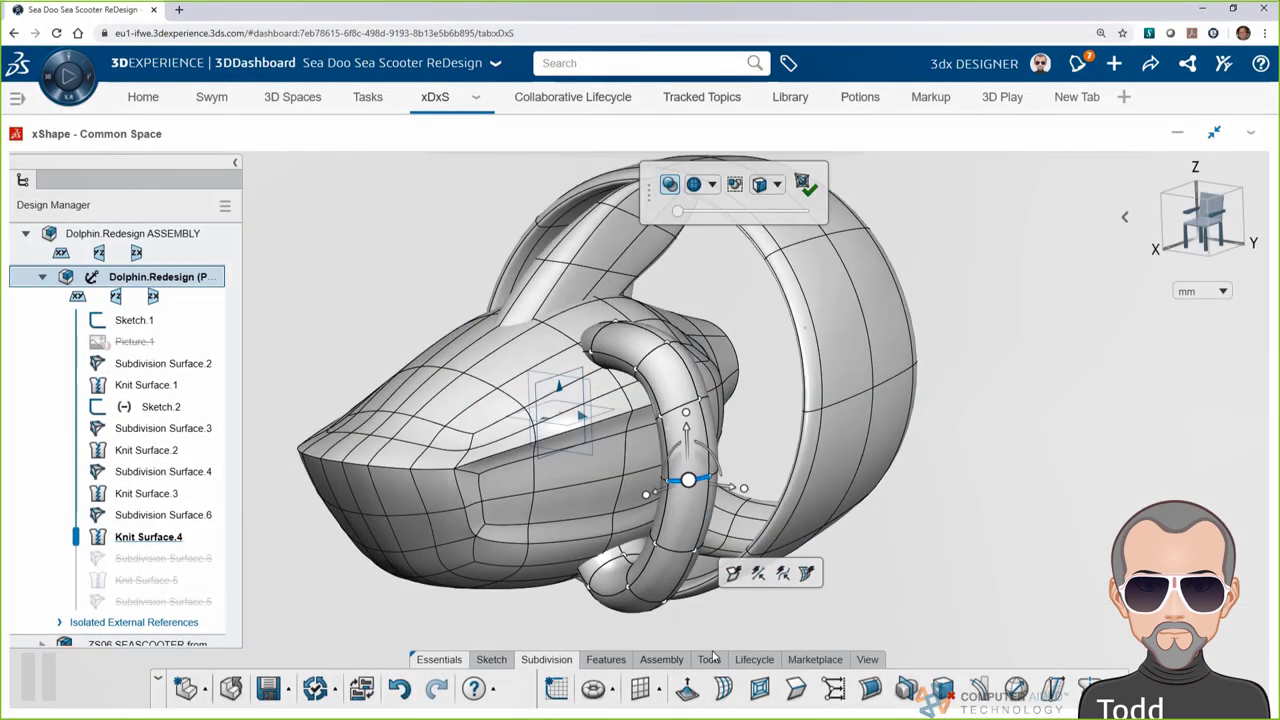
click(723, 688)
middle_drag(463, 601, 565, 540)
click(571, 543)
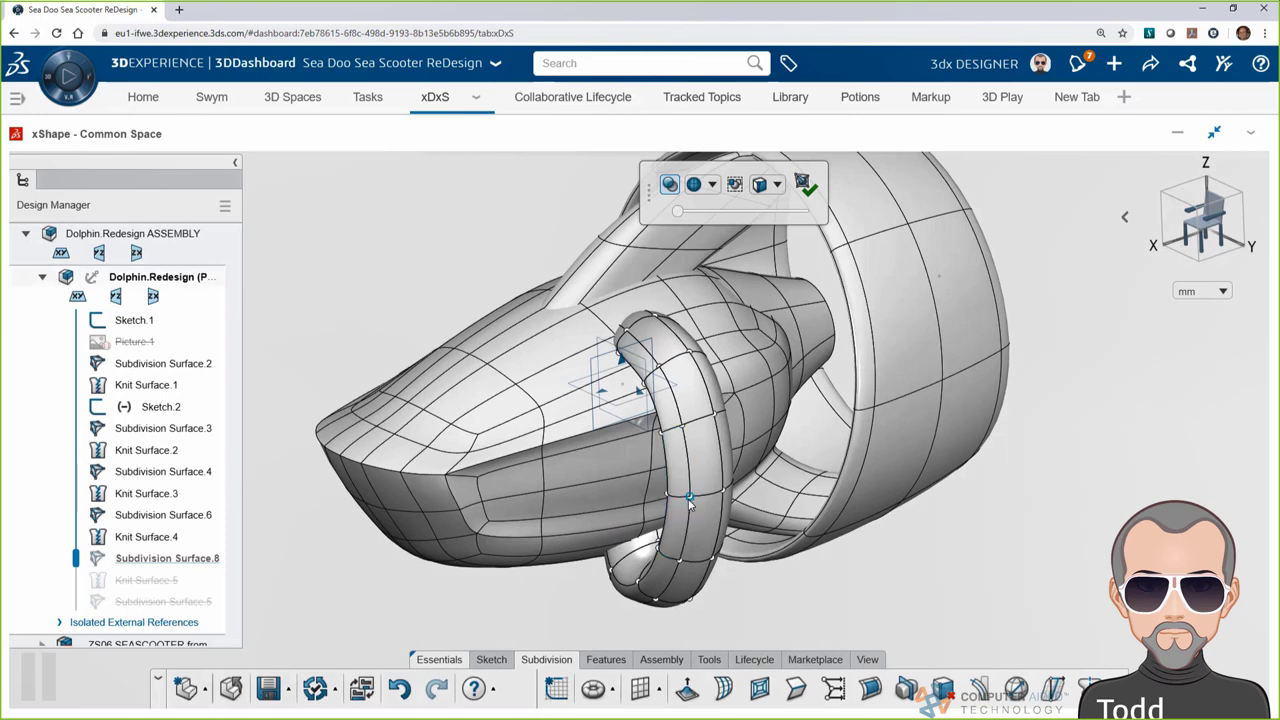
middle_drag(747, 543, 630, 575)
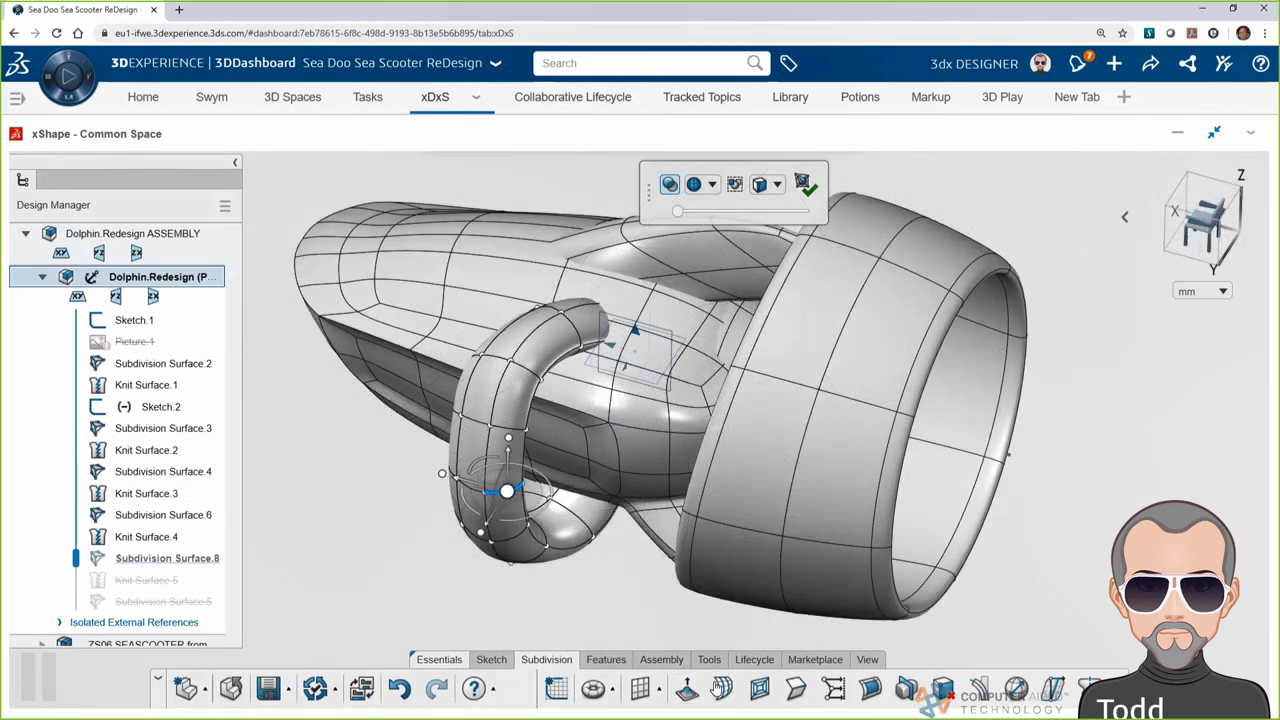
click(514, 491)
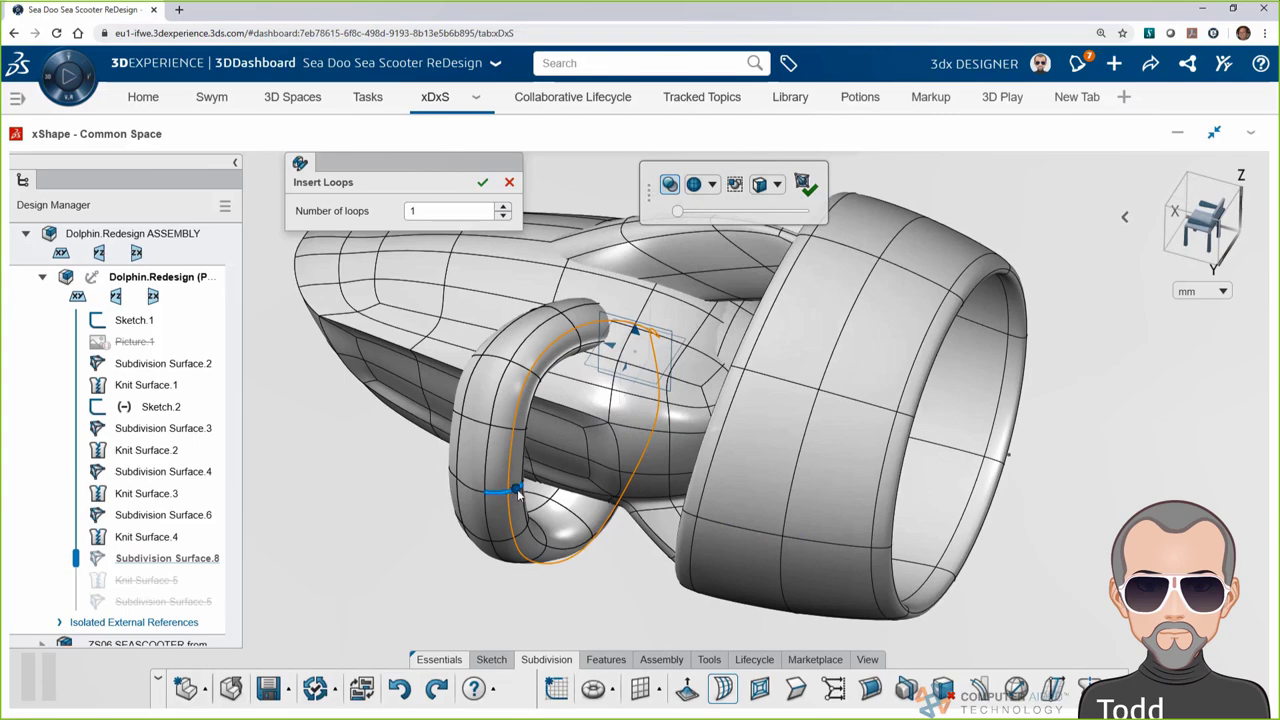
click(625, 440)
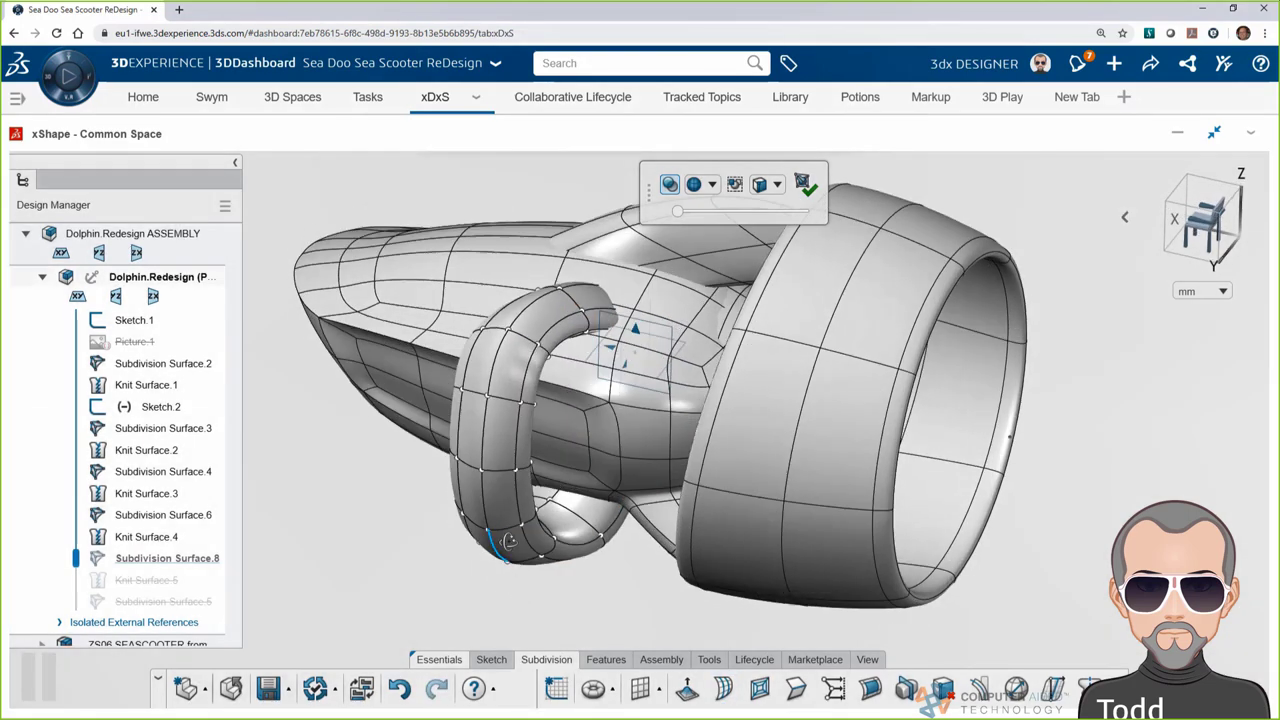
Pull the handle's lower edge up so the keel curls into a loop, and confirm
middle_drag(508, 541, 518, 640)
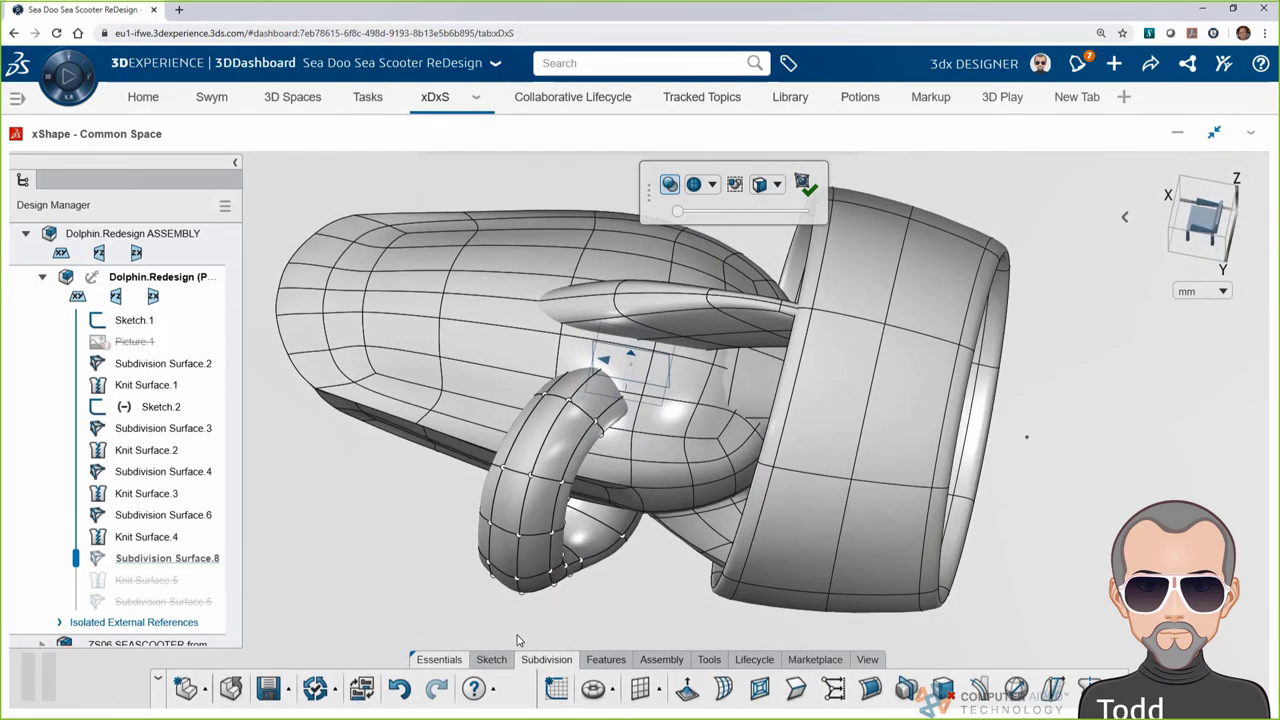
click(519, 572)
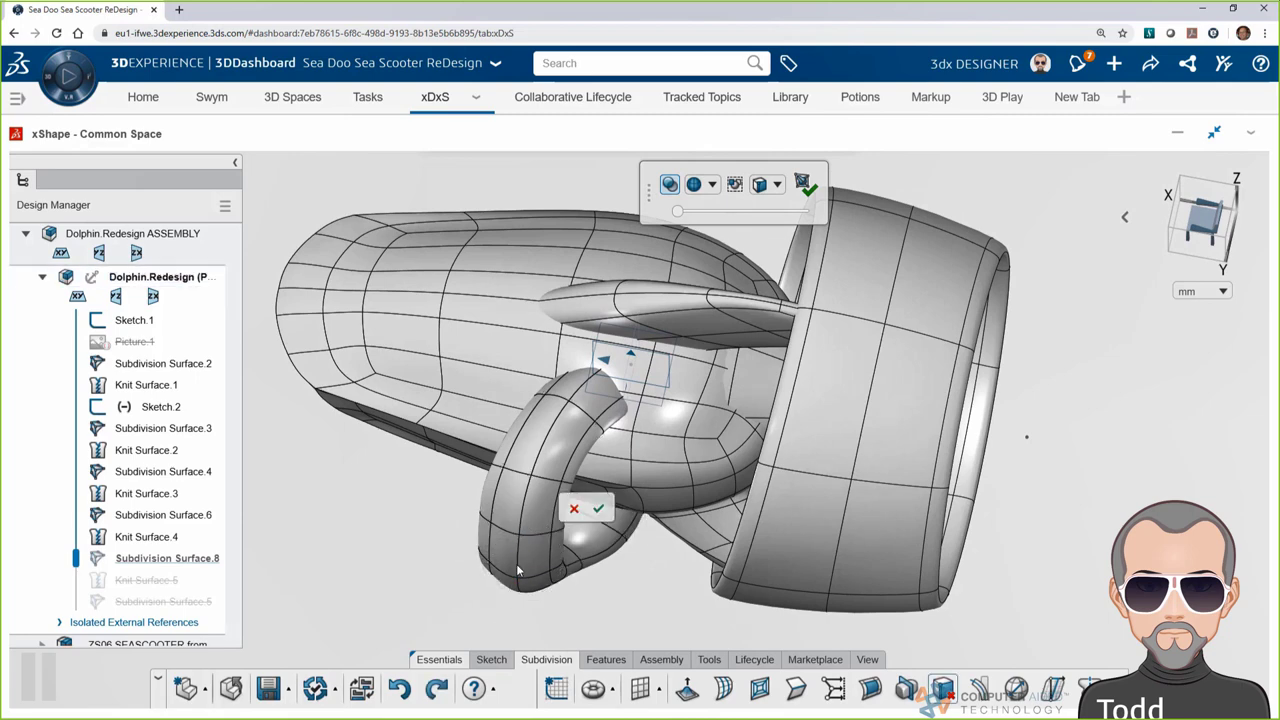
drag(519, 572, 663, 484)
click(667, 474)
middle_drag(667, 478, 480, 652)
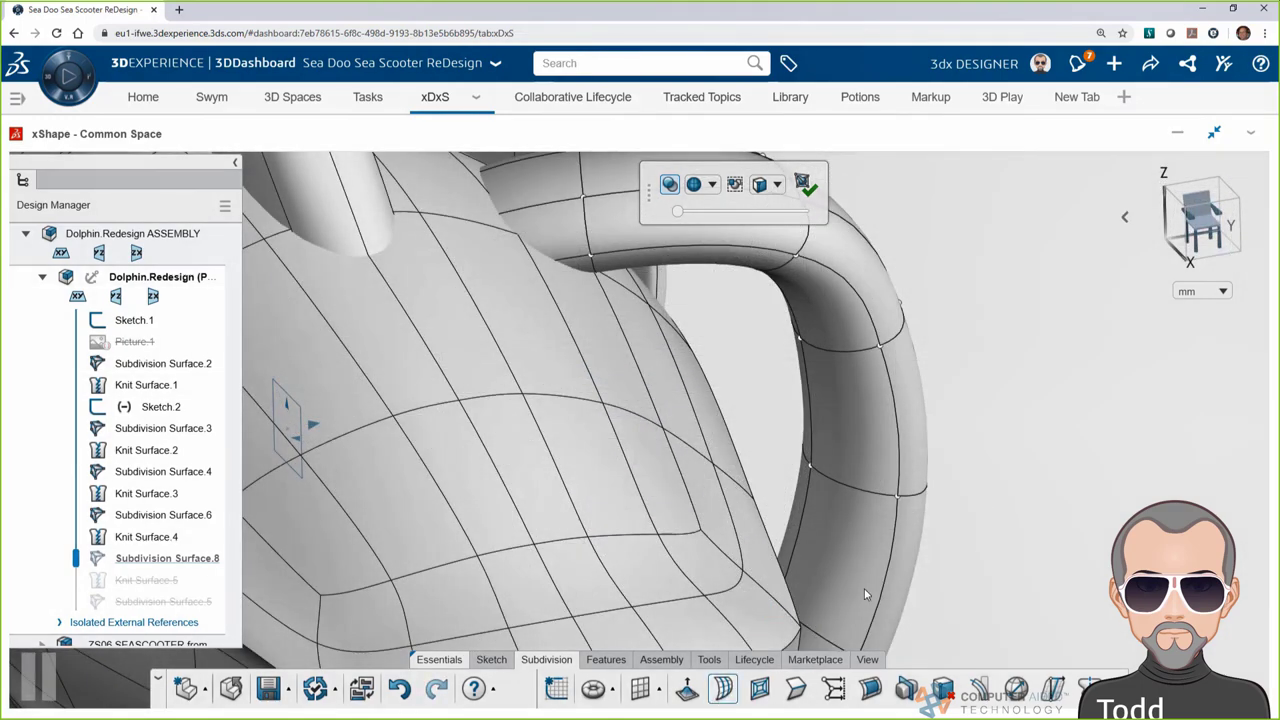
Insert one more edge loop across the handle
click(722, 688)
click(860, 357)
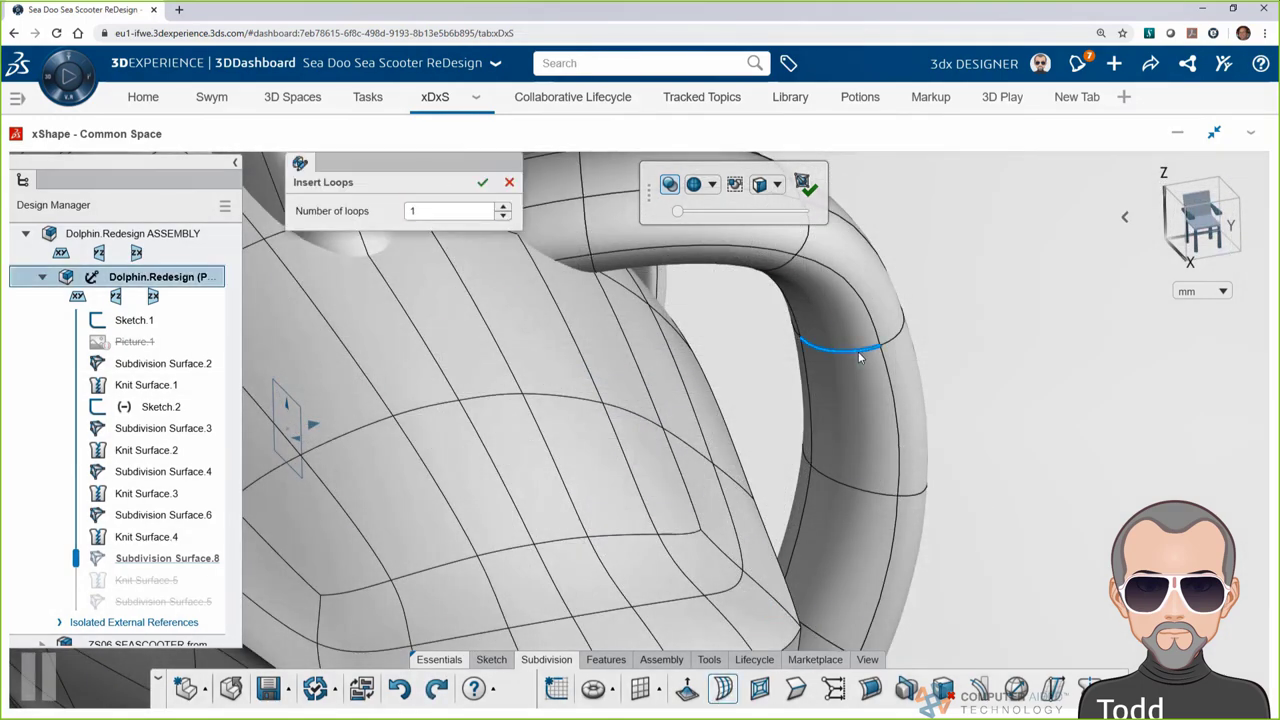
drag(857, 357, 851, 360)
click(967, 294)
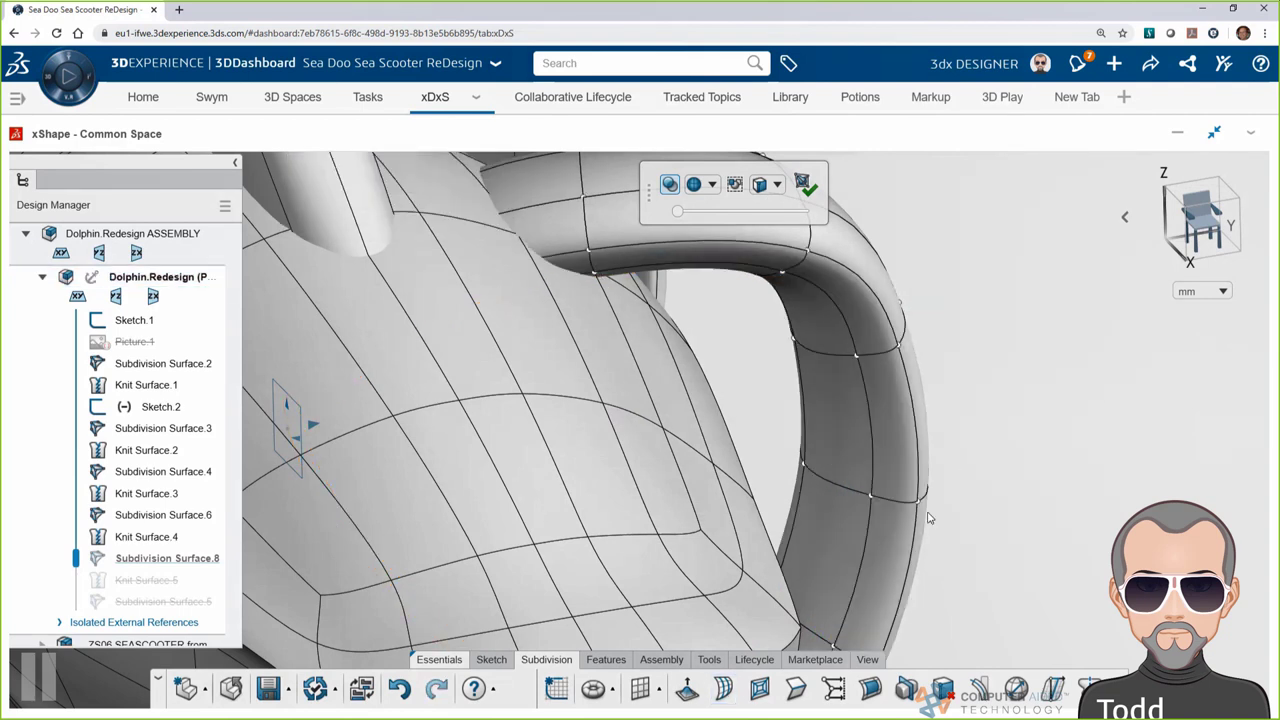
Select a handle face and push it slightly outward
click(859, 430)
click(999, 389)
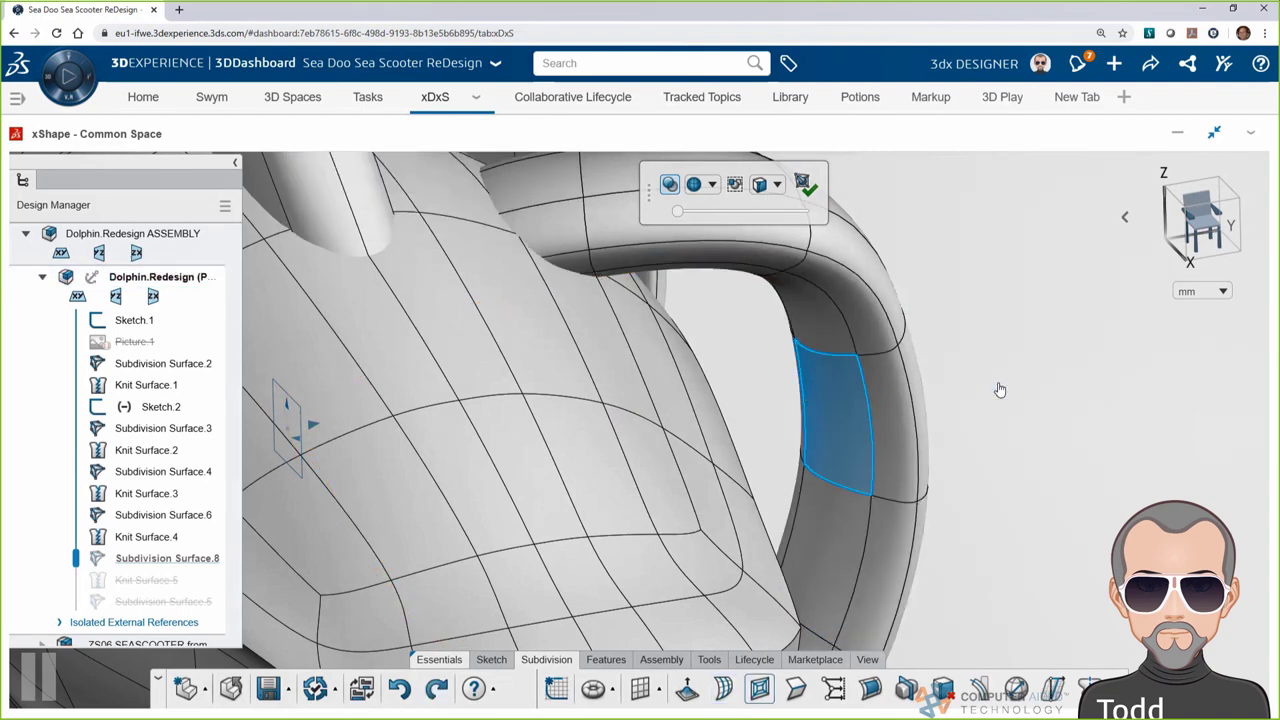
click(829, 543)
click(963, 500)
middle_drag(963, 500, 790, 547)
click(794, 534)
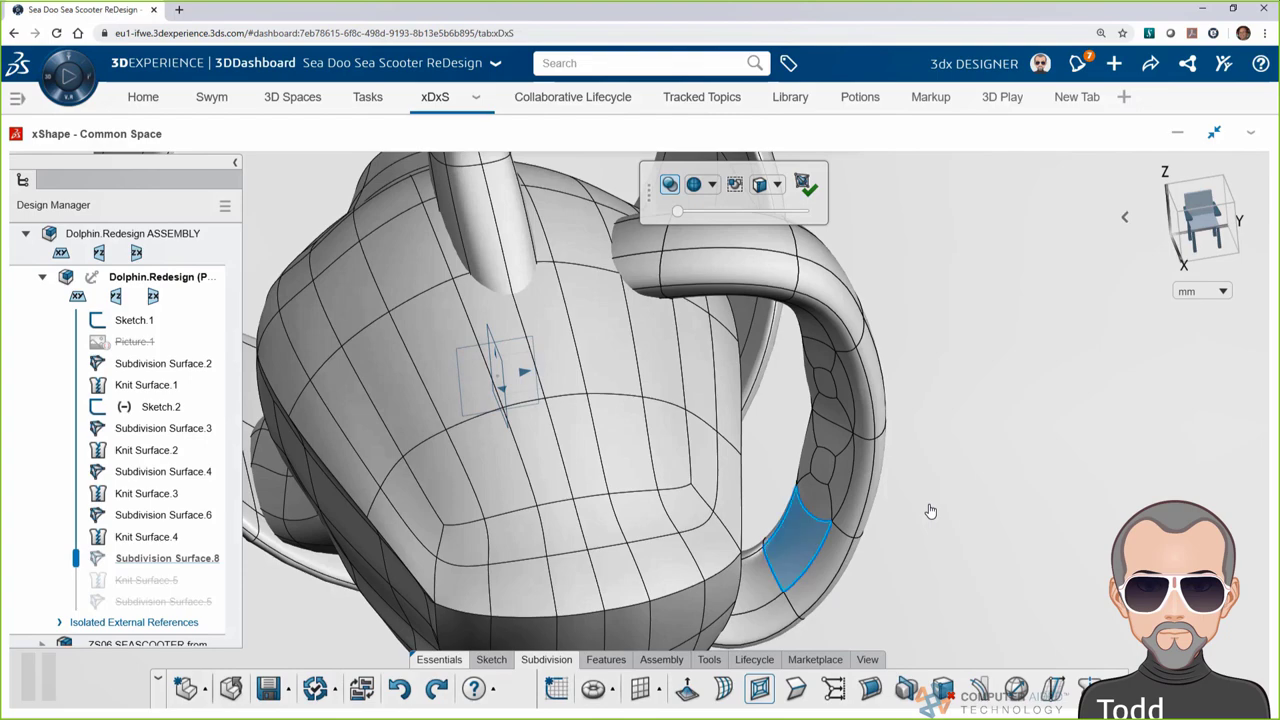
click(930, 511)
click(826, 384)
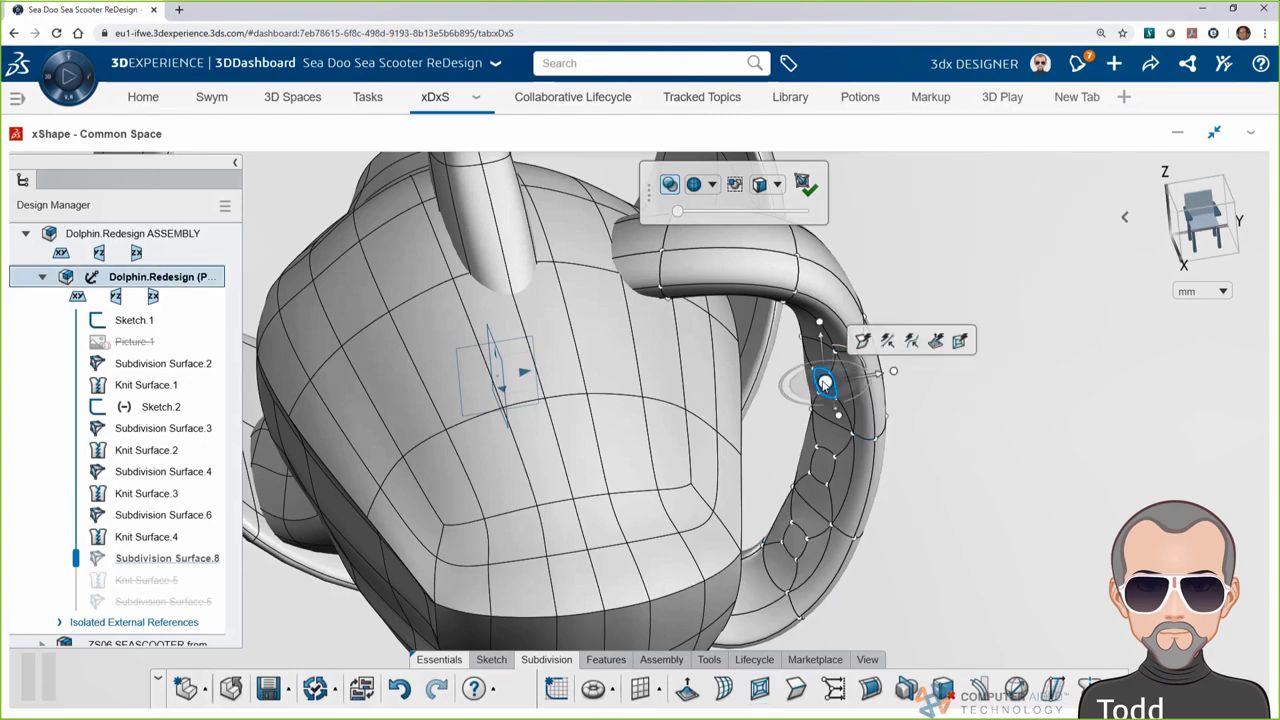
middle_drag(826, 384, 814, 451)
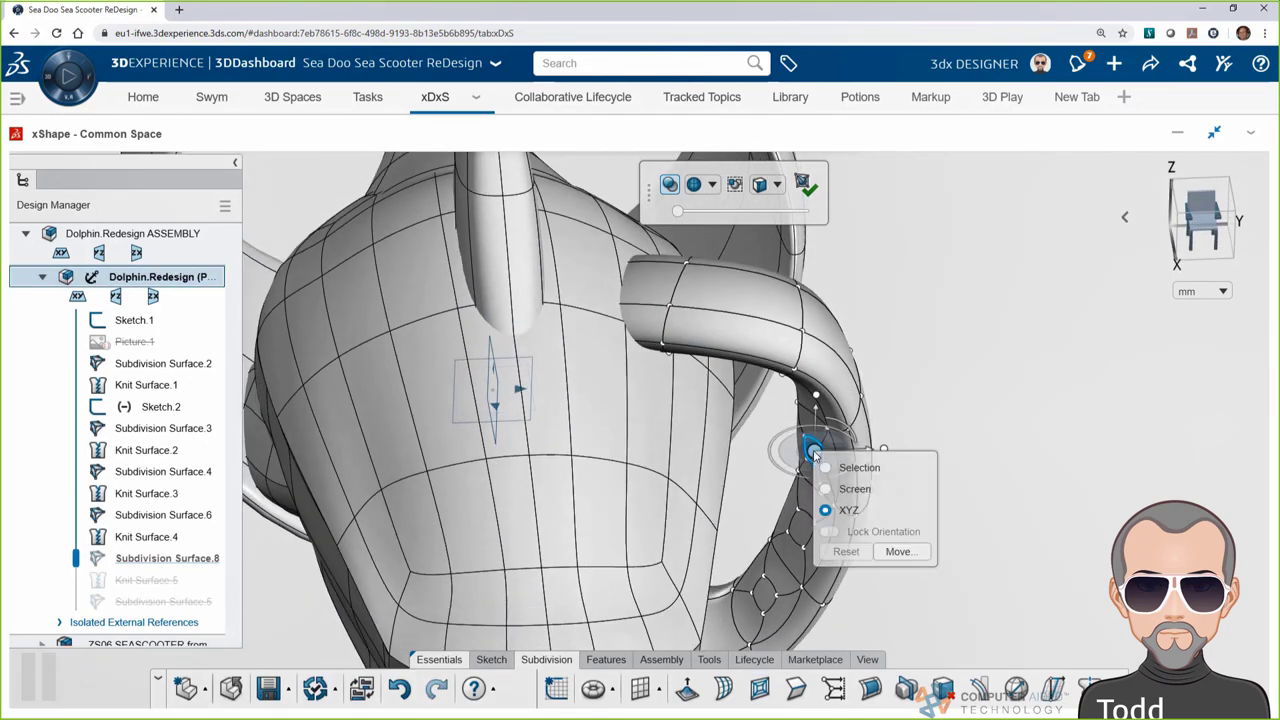
drag(764, 483, 765, 487)
Move another handle face out by about 4.16
middle_drag(765, 487, 620, 426)
click(800, 533)
drag(602, 421, 600, 421)
click(968, 518)
Move a face near the handle bottom by exactly 3.0
middle_drag(657, 528, 635, 512)
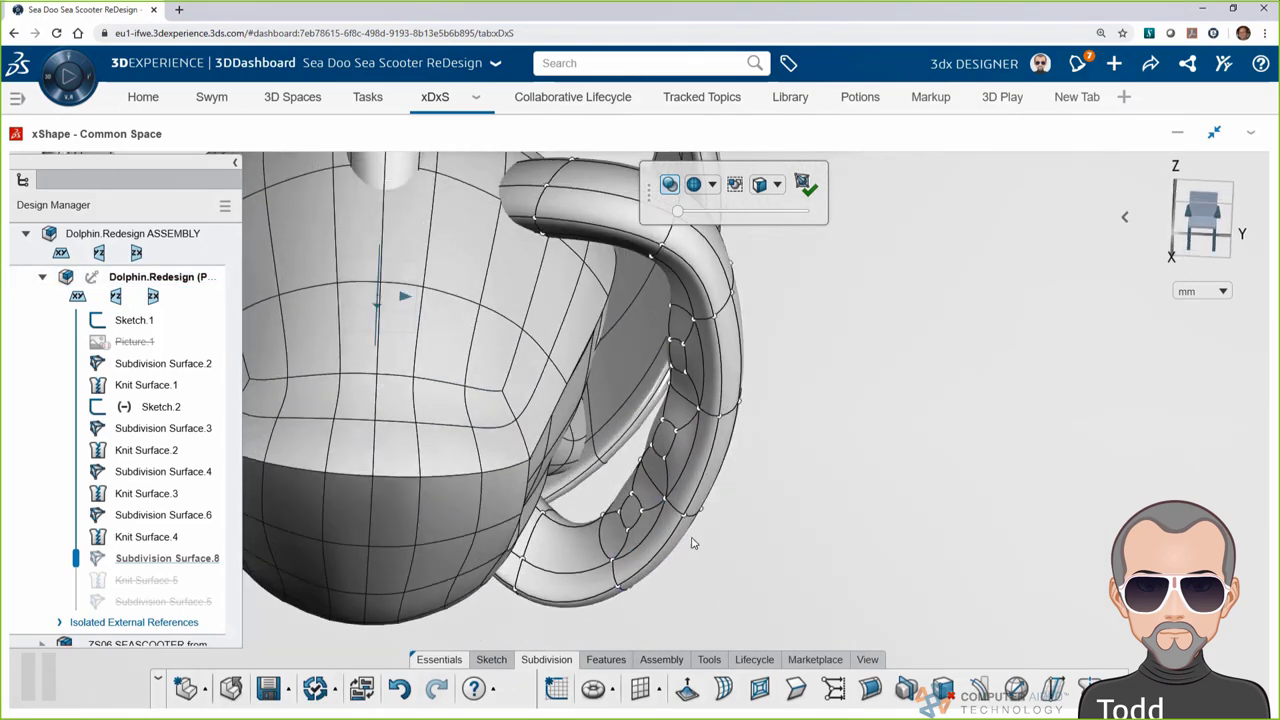
click(630, 511)
click(622, 430)
click(737, 506)
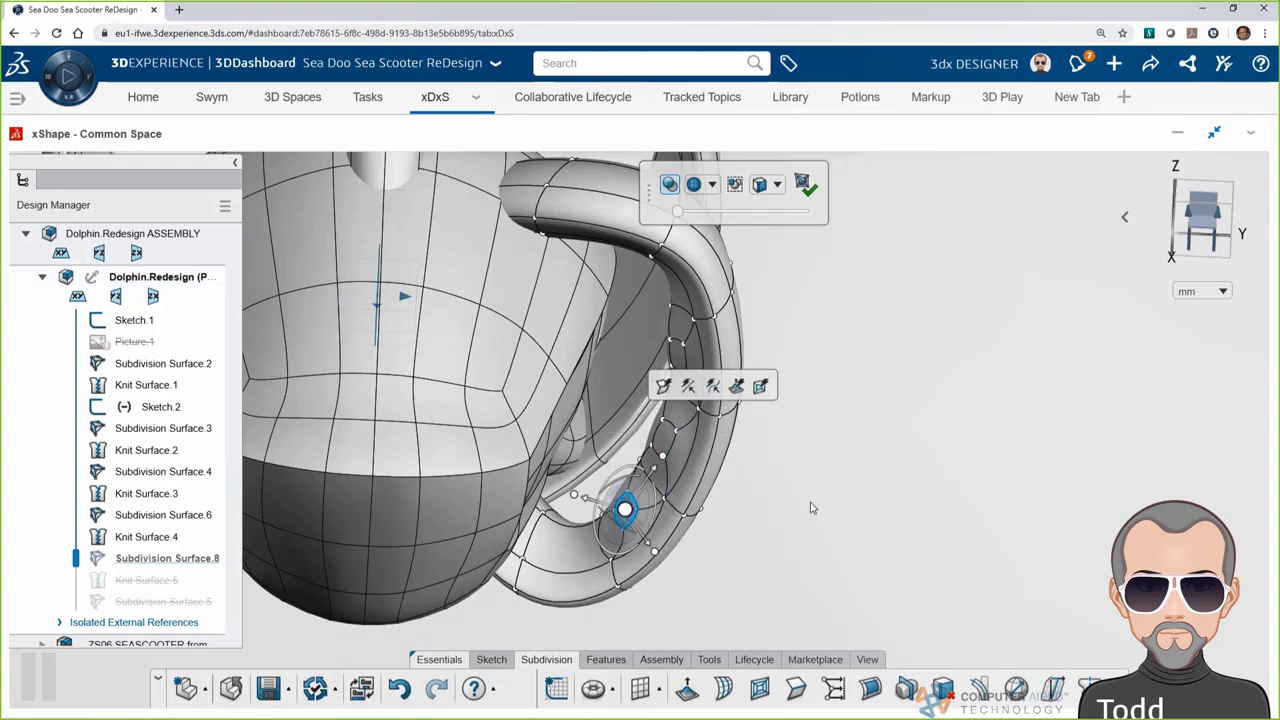
middle_drag(737, 506, 580, 505)
Exit subdivision to rebuild Knit Surface.5, then switch apps to xDesign
click(1057, 218)
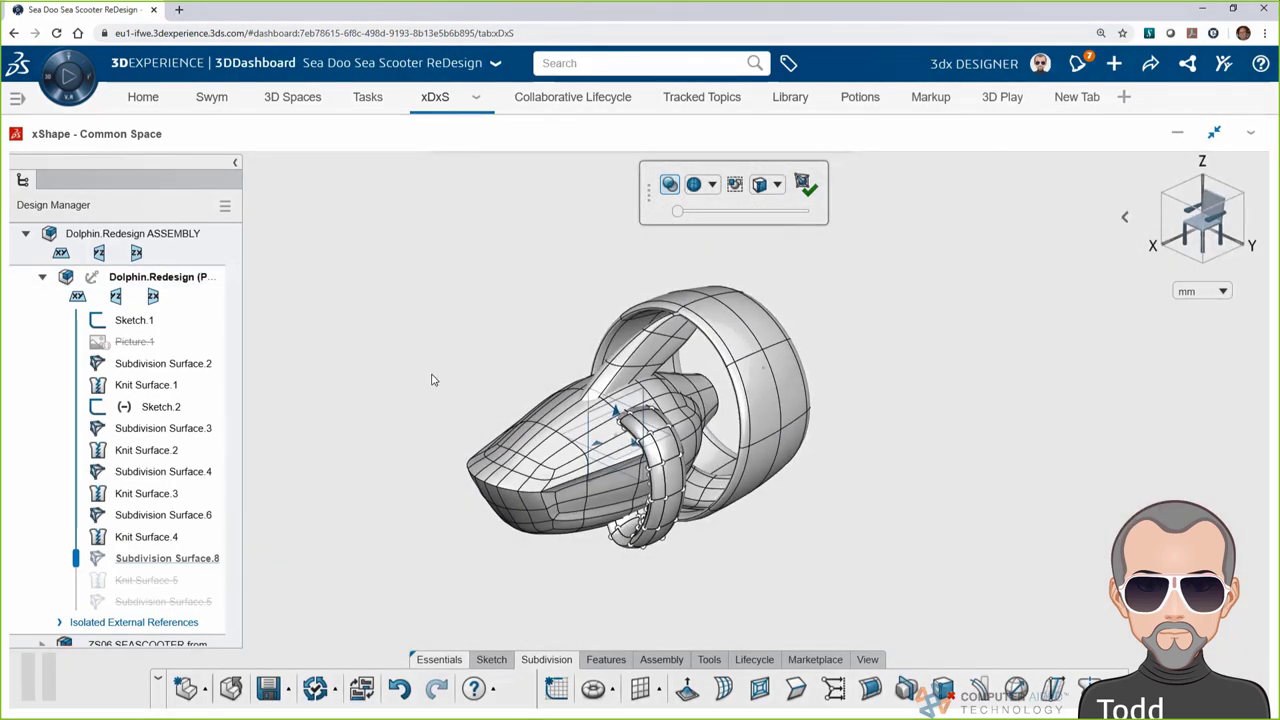
click(803, 184)
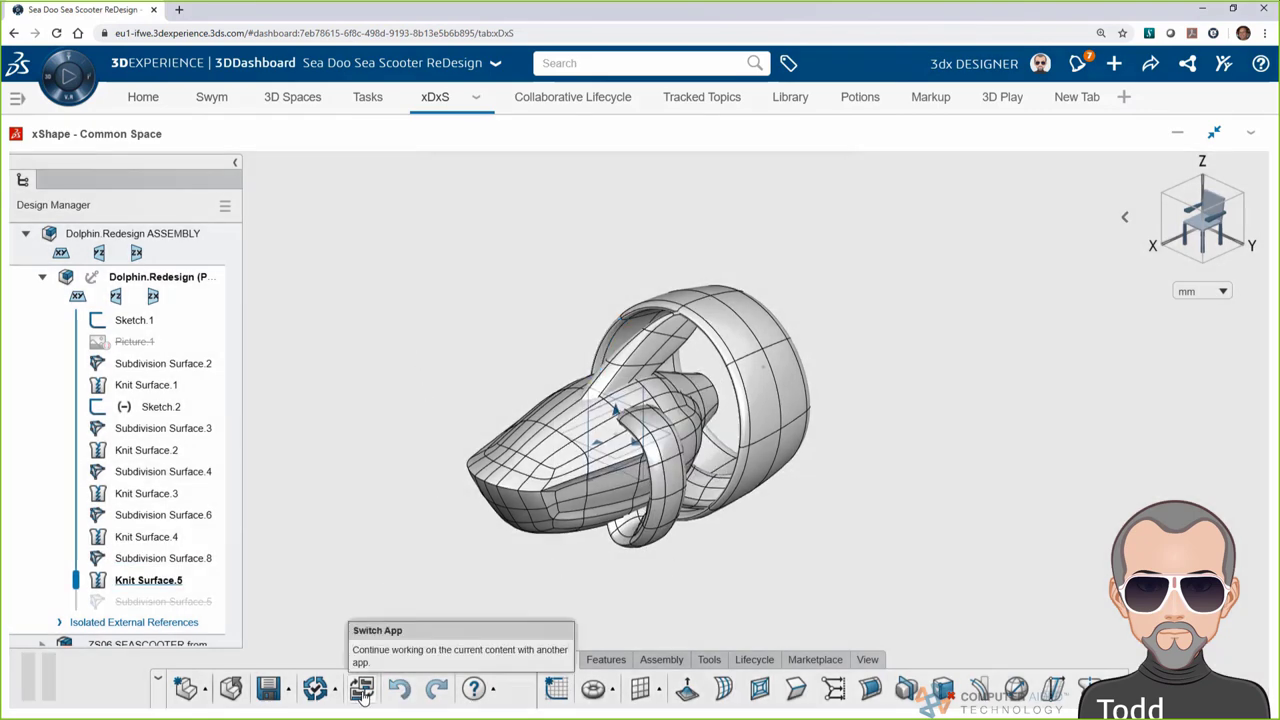
click(363, 692)
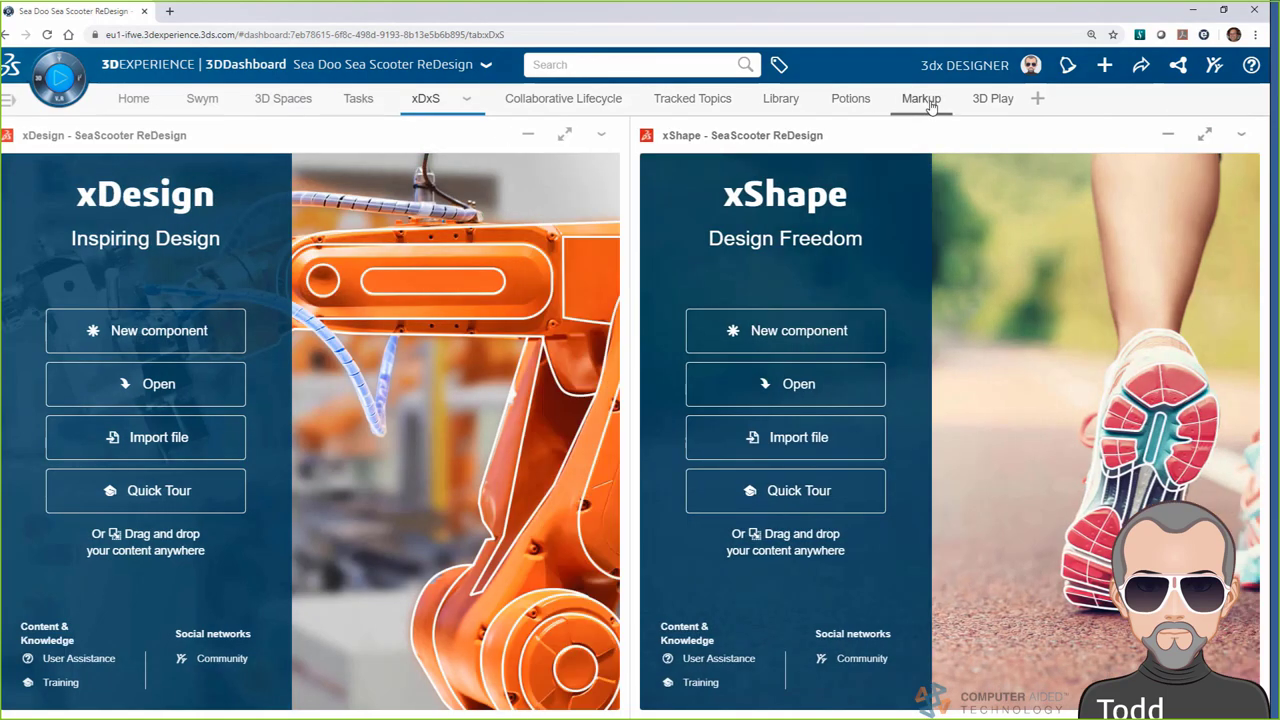
Create a new 3D markup with the description 'Battery location'
click(921, 100)
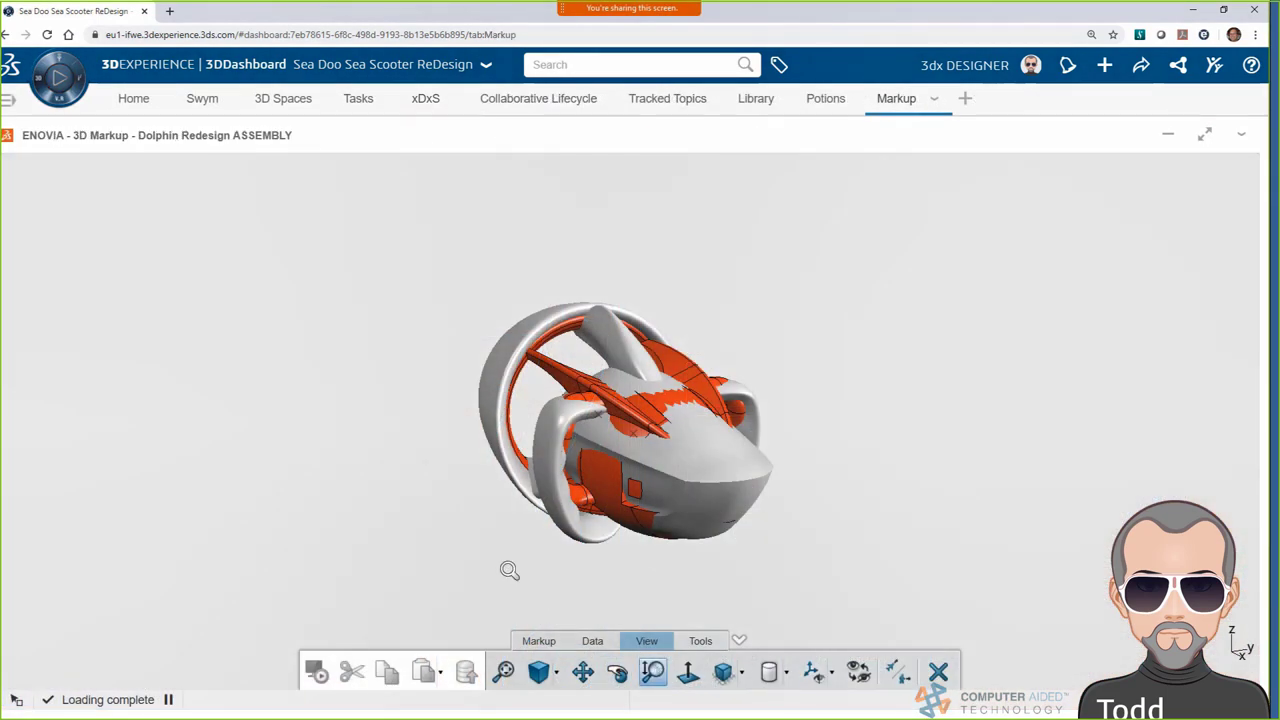
click(538, 641)
click(516, 671)
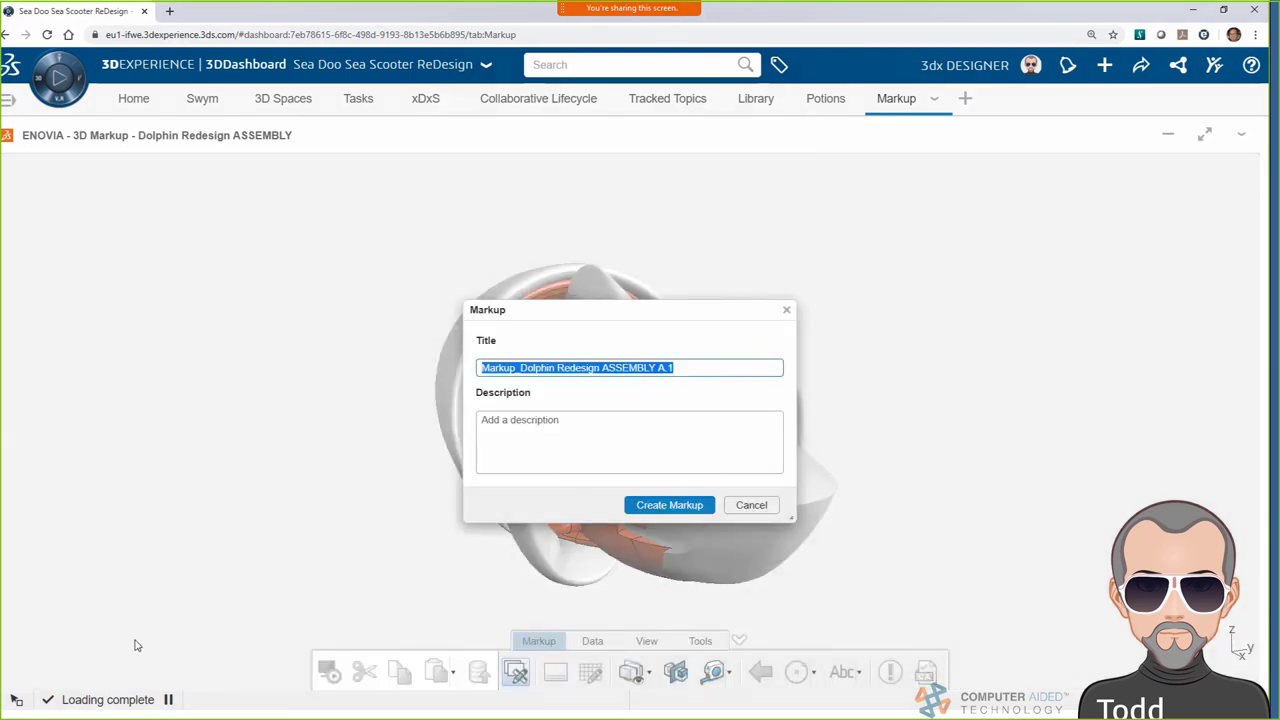
click(532, 372)
key(Tab)
text(Batt)
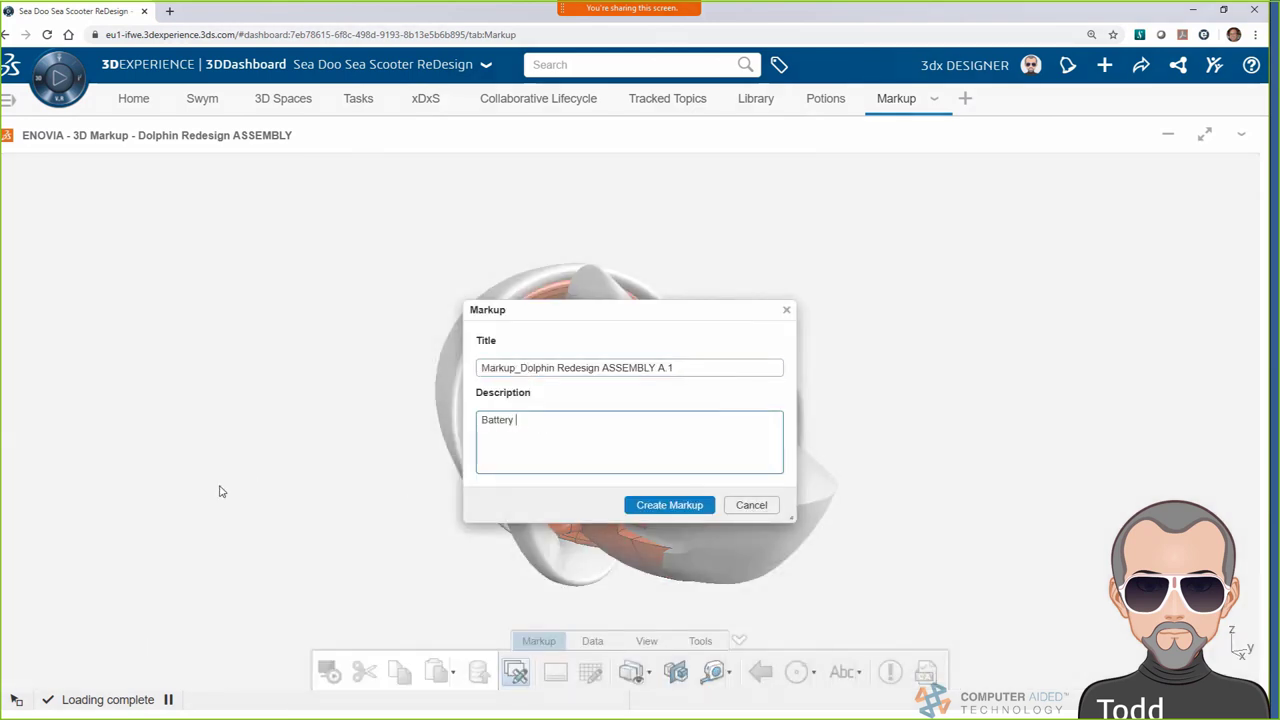
text(ery location)
click(664, 505)
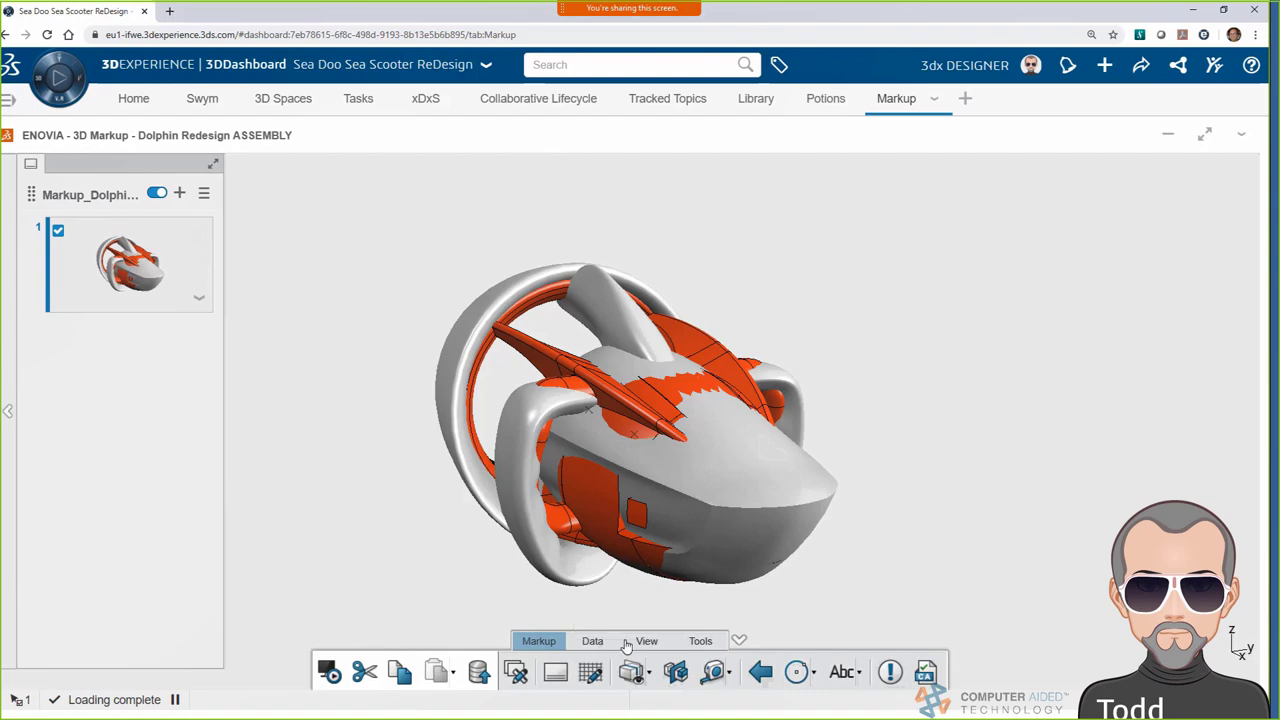
Section the assembly, then hide the section plane and the orange shell to expose the battery
click(655, 674)
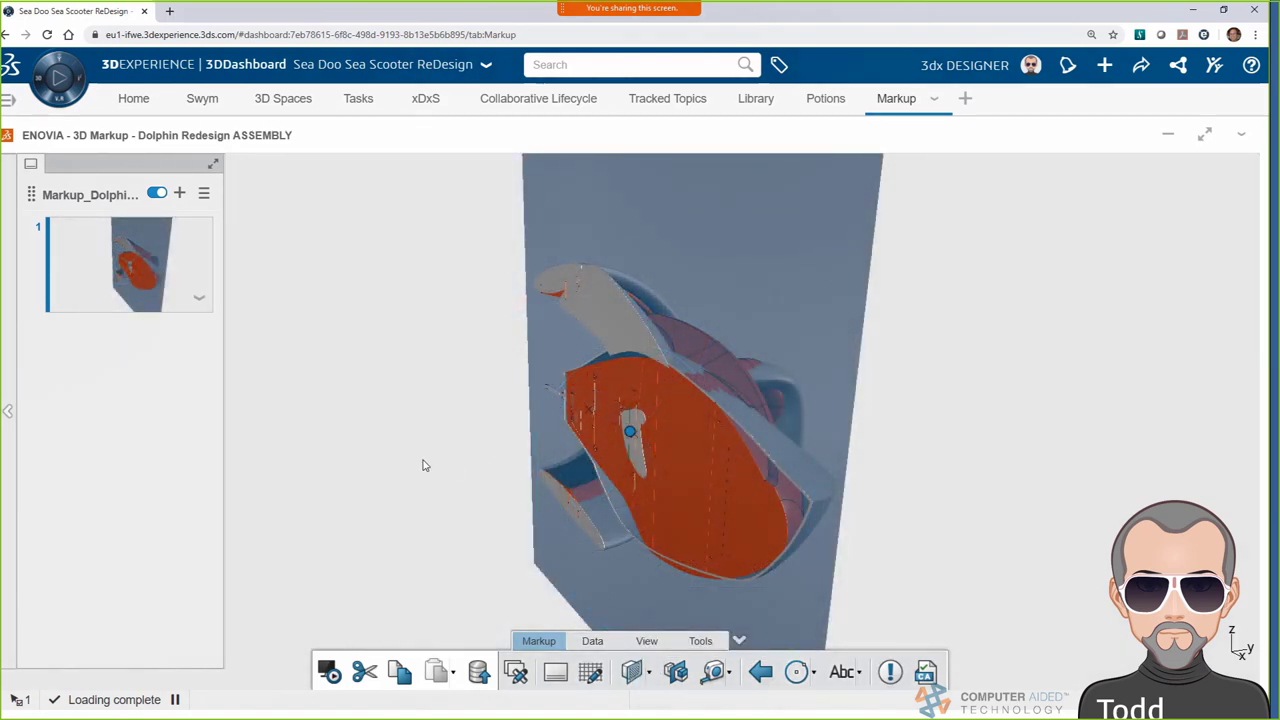
click(716, 357)
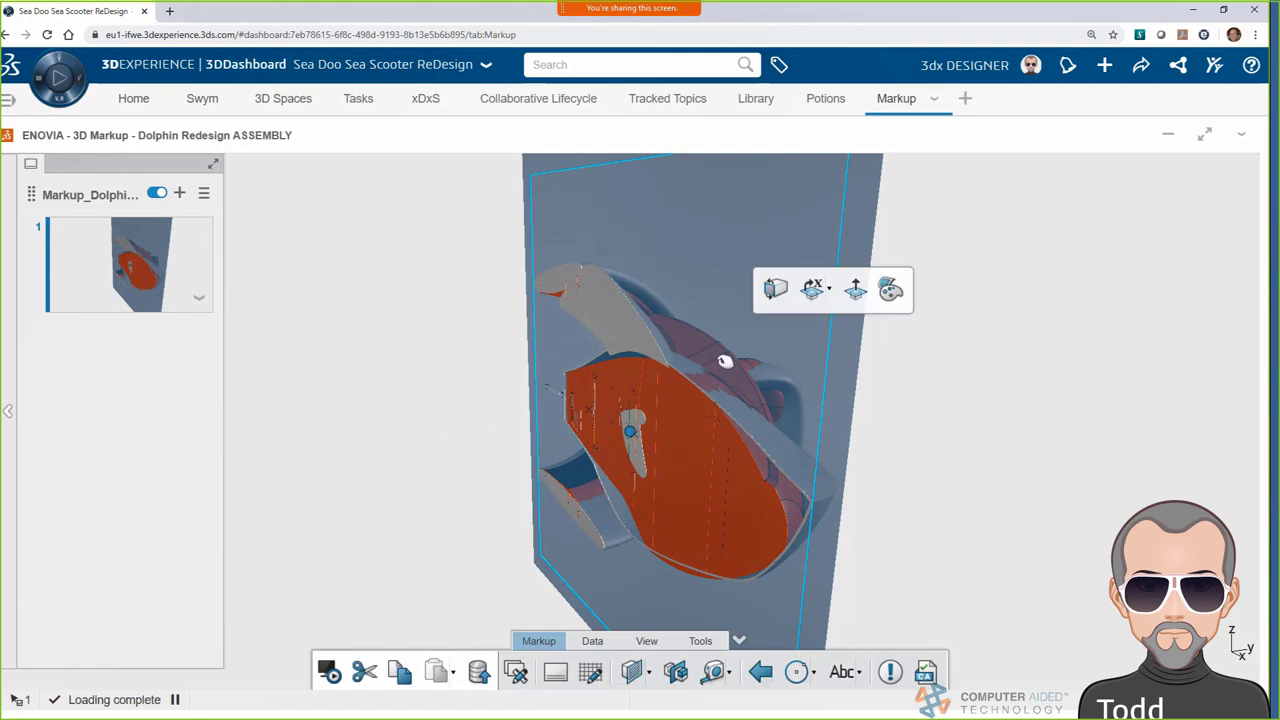
click(650, 676)
click(677, 635)
click(716, 429)
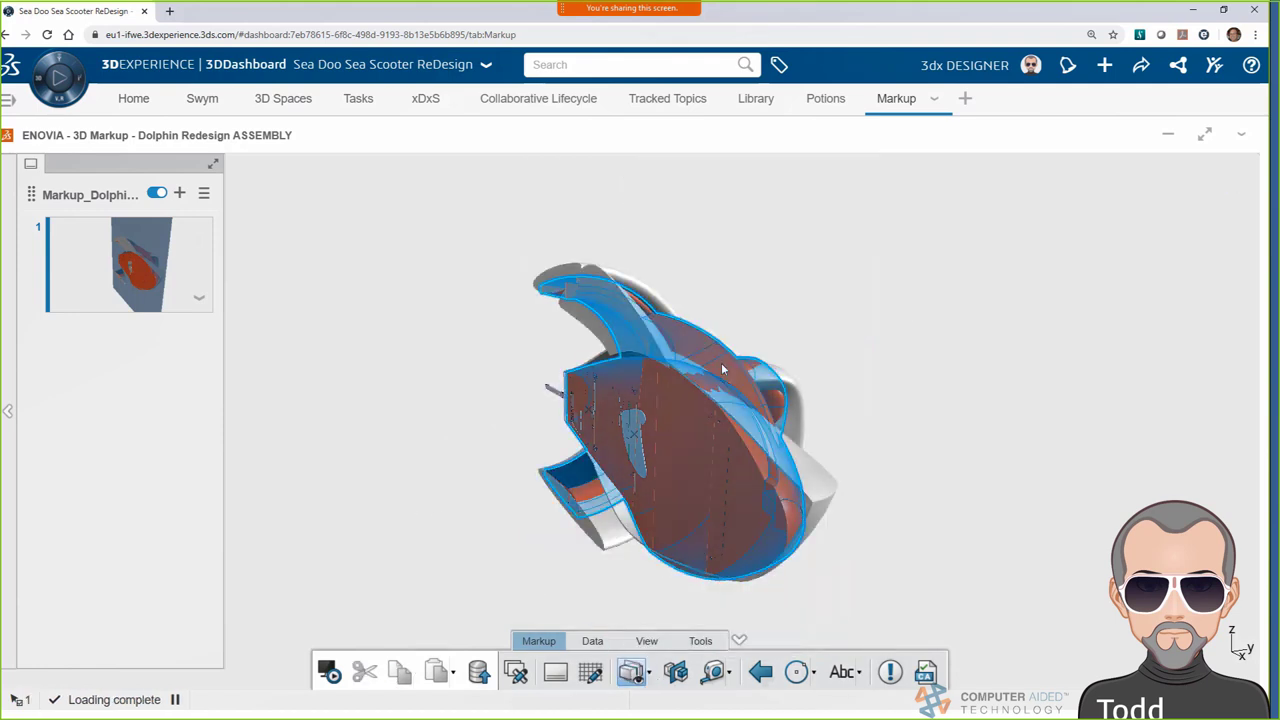
click(778, 300)
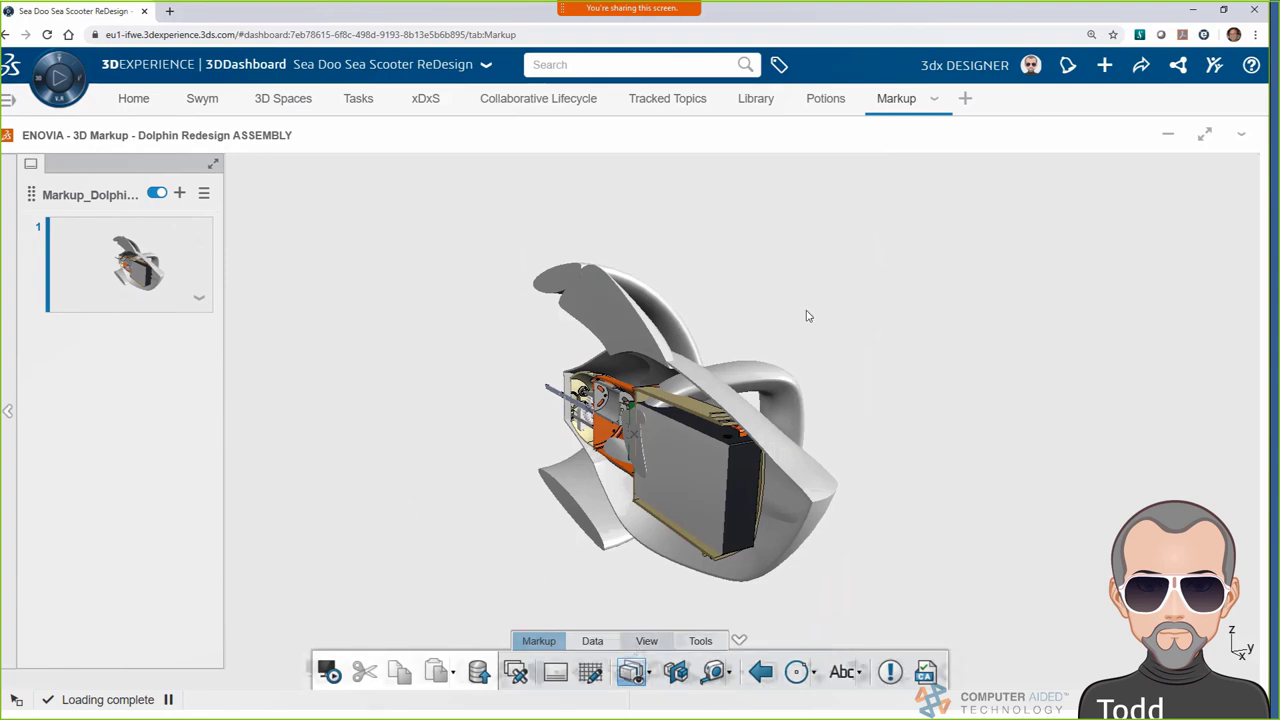
middle_drag(663, 583, 934, 526)
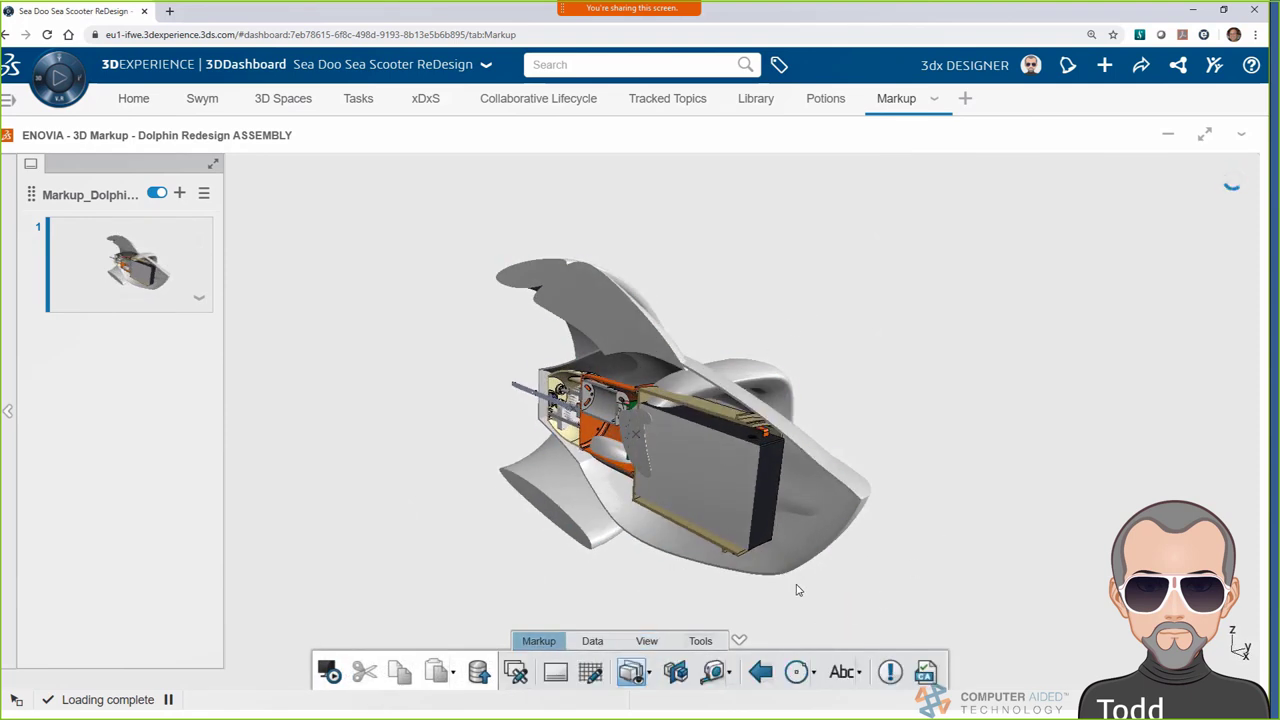
Add a 3D text note on the battery: 'Insert battery from top of housing. Offset from surface.'
click(858, 672)
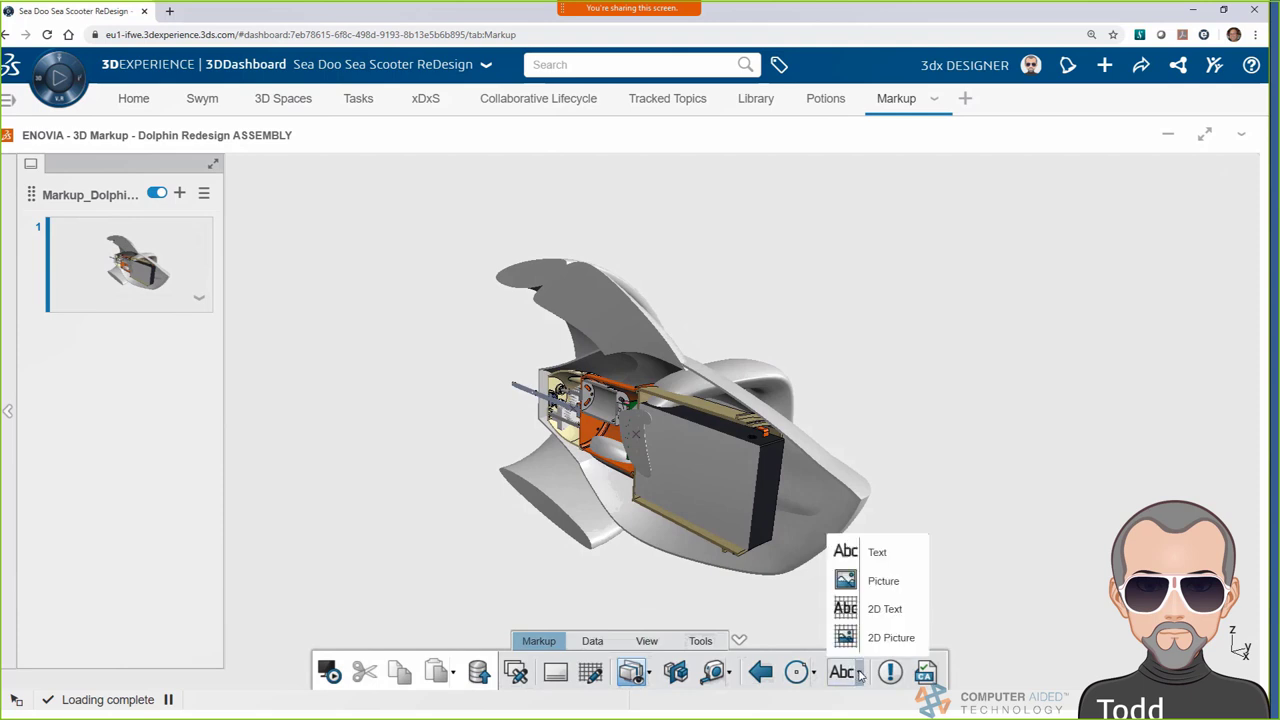
click(878, 552)
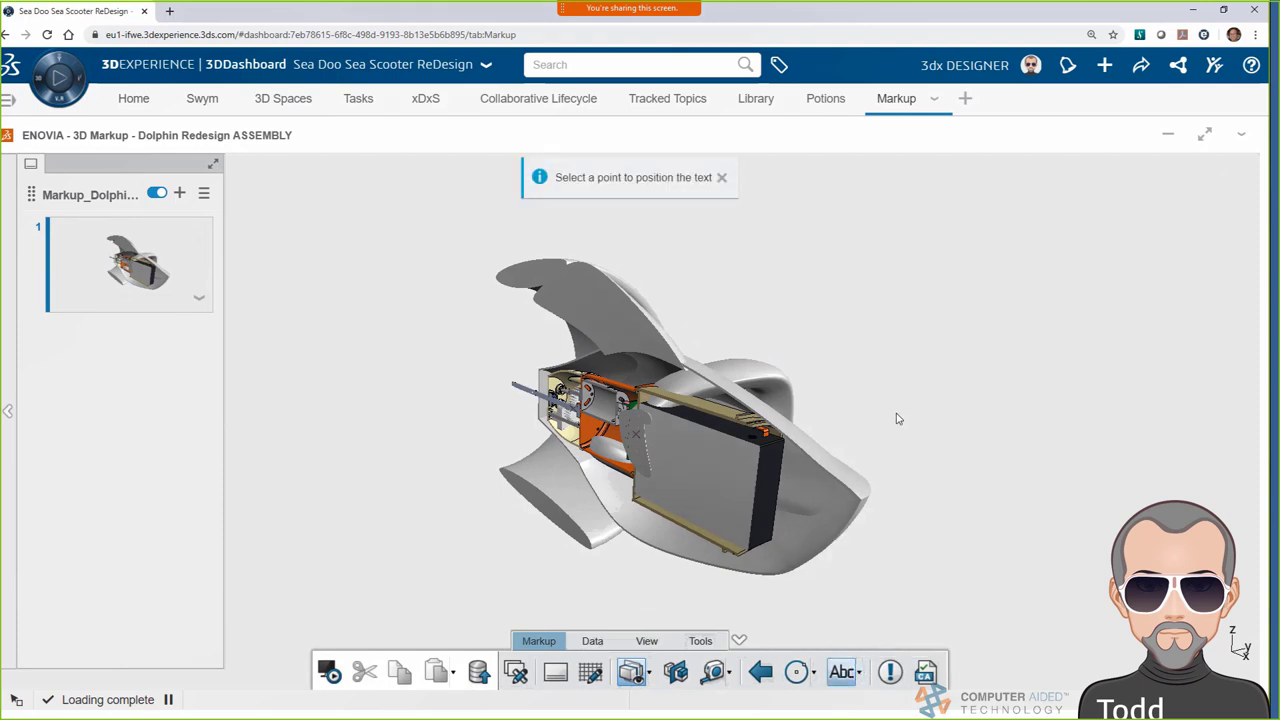
click(779, 428)
text(Dolphin Redesign)
key(Return)
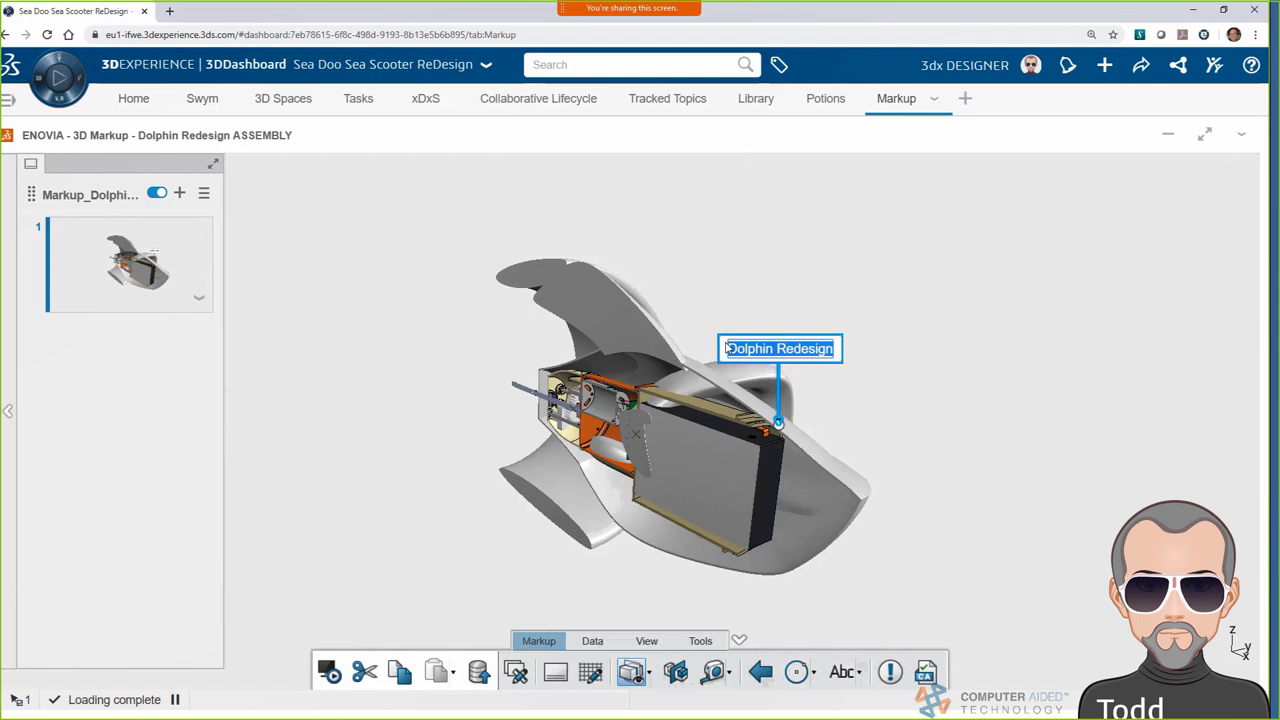
text(Insert)
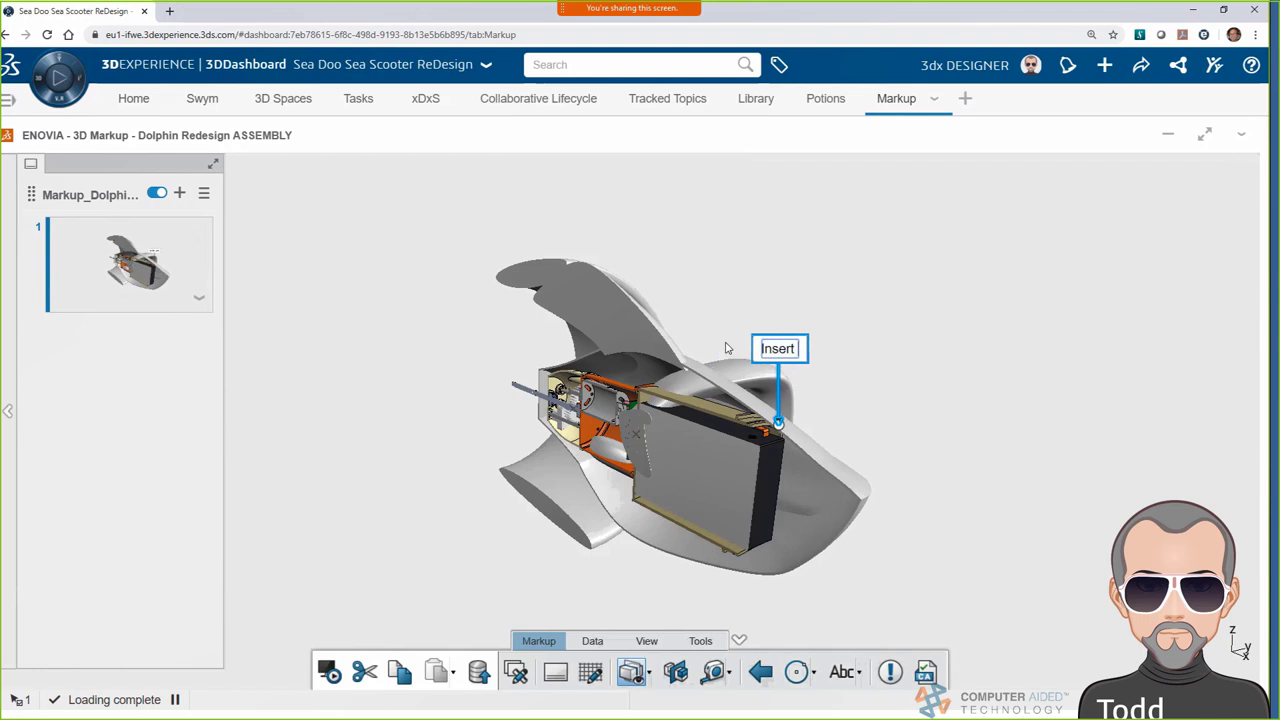
text( battery from top of h)
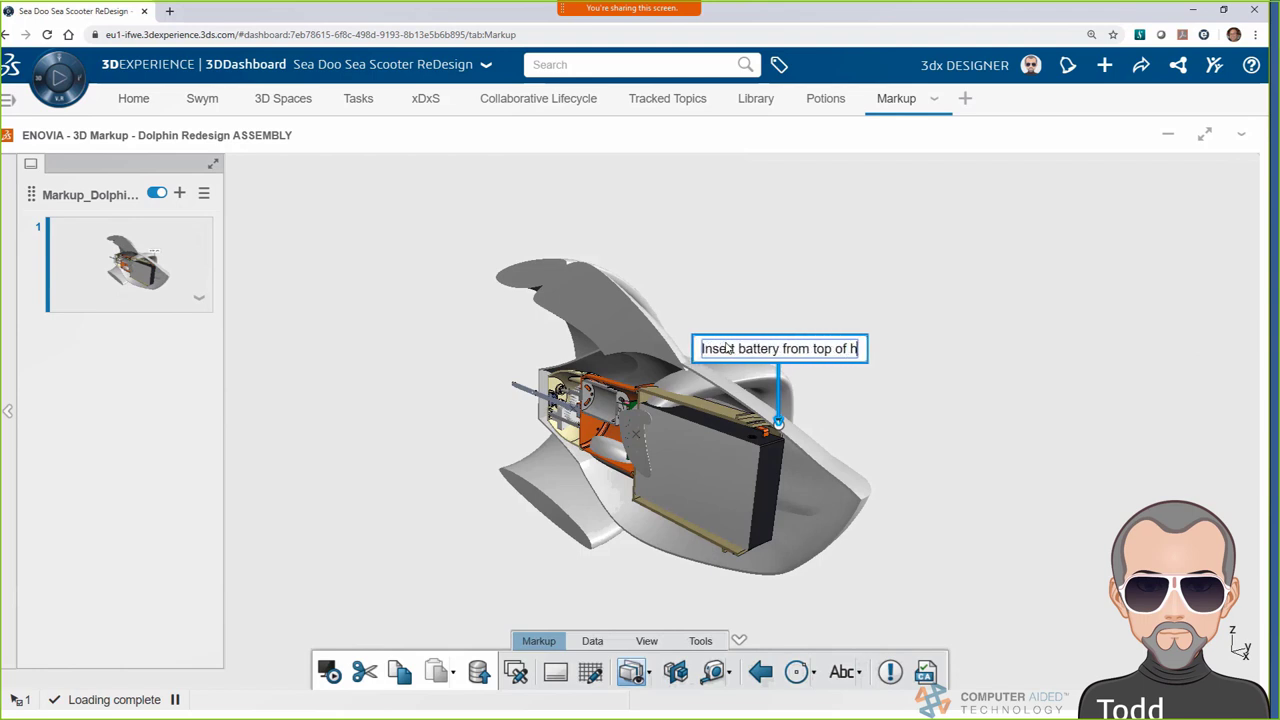
text(ousing. Offset from su)
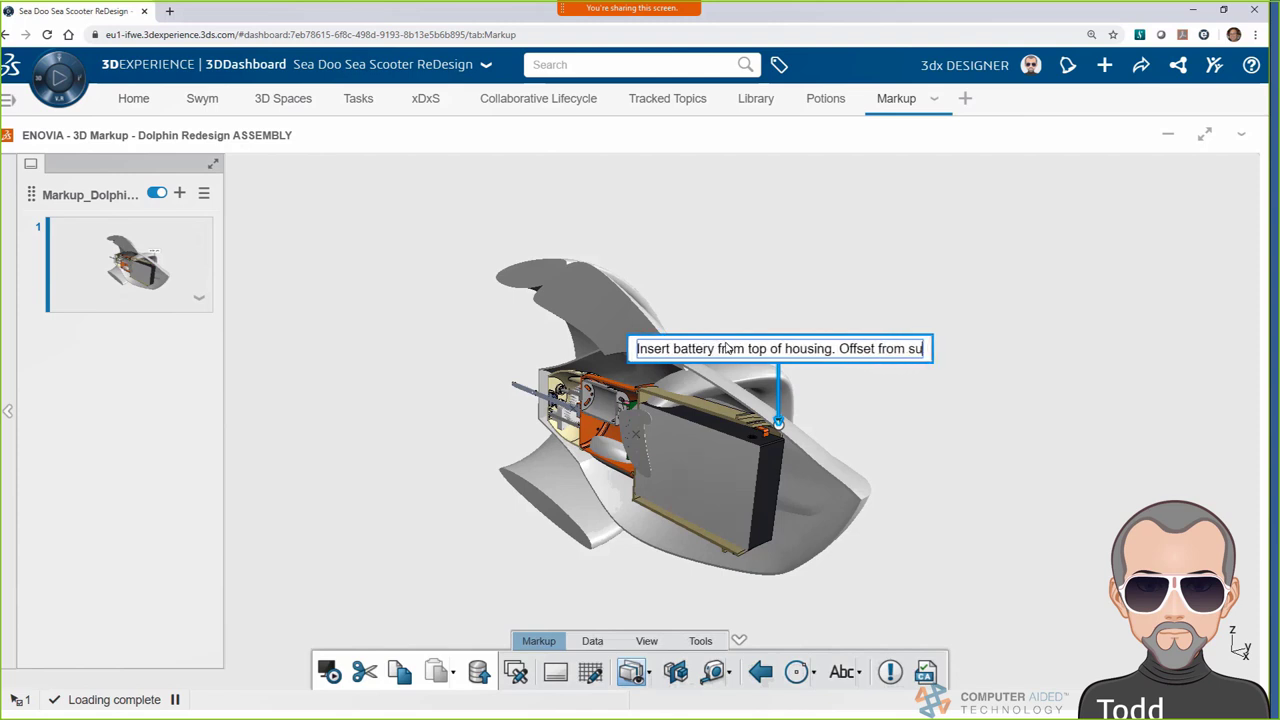
text(rface.)
Move the callout up and right and give it a red fill
drag(740, 333, 909, 277)
click(1234, 233)
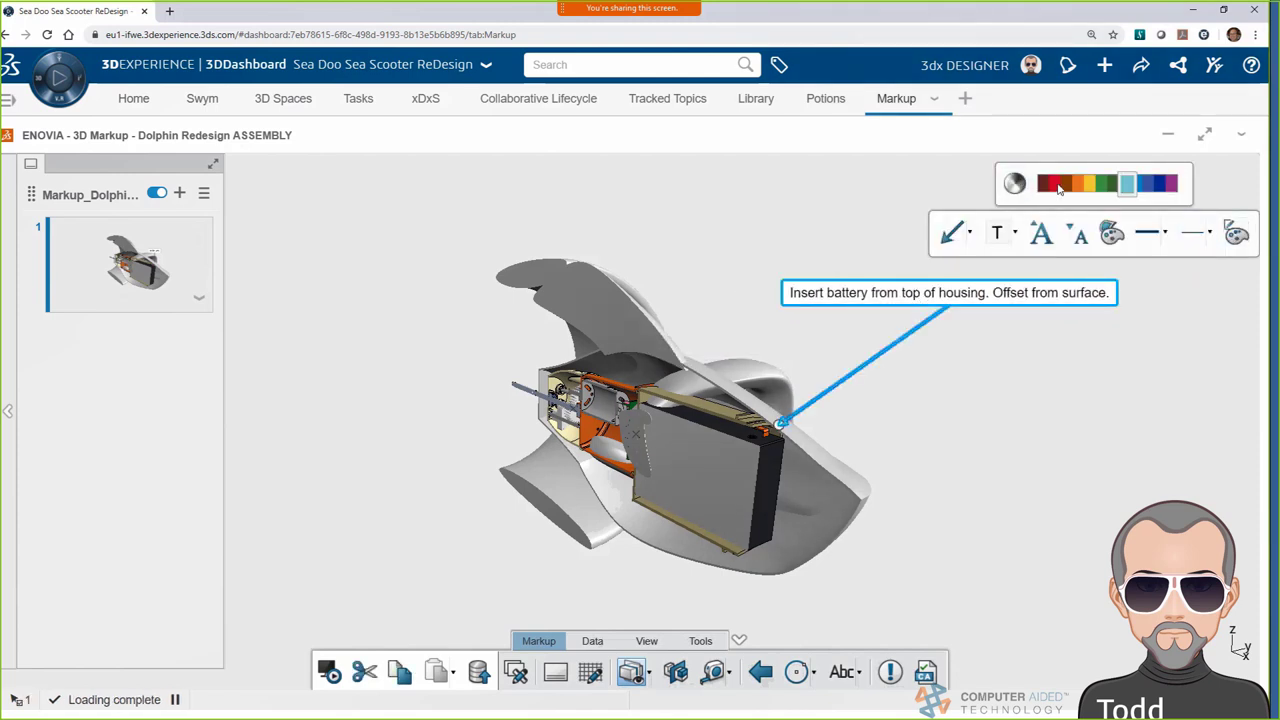
click(1110, 233)
click(1000, 284)
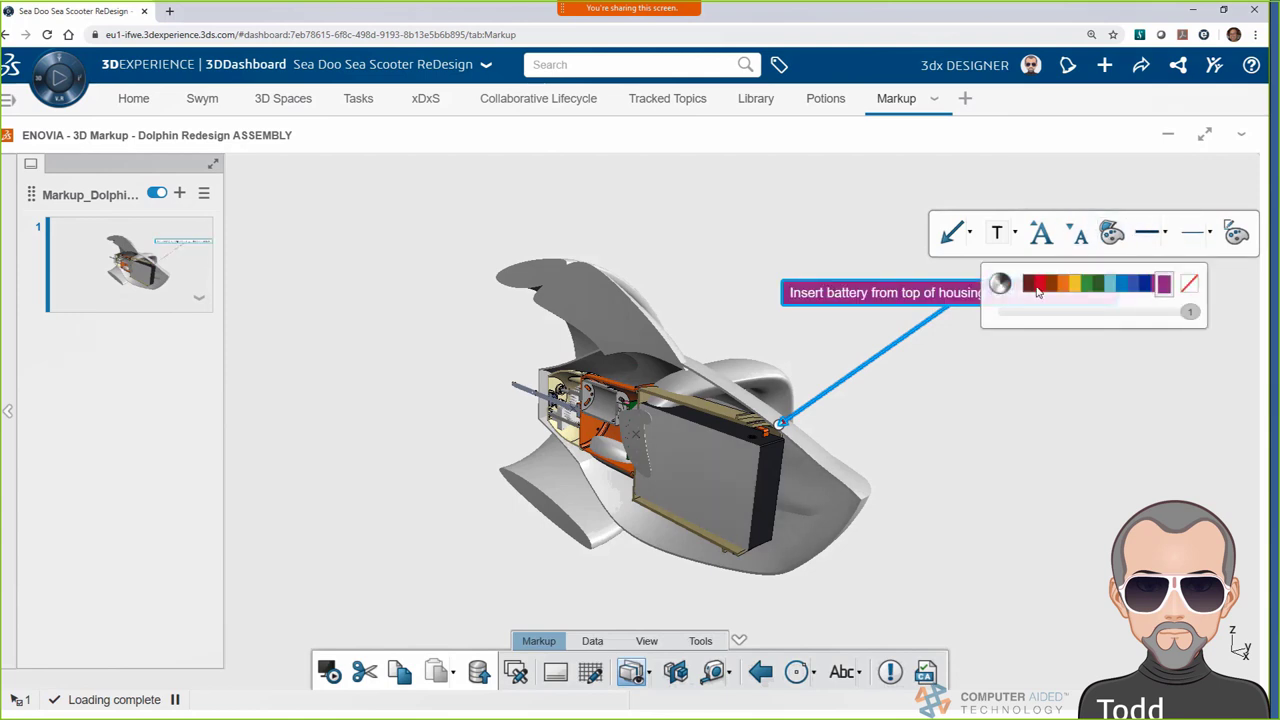
click(1200, 233)
click(1209, 233)
click(1014, 431)
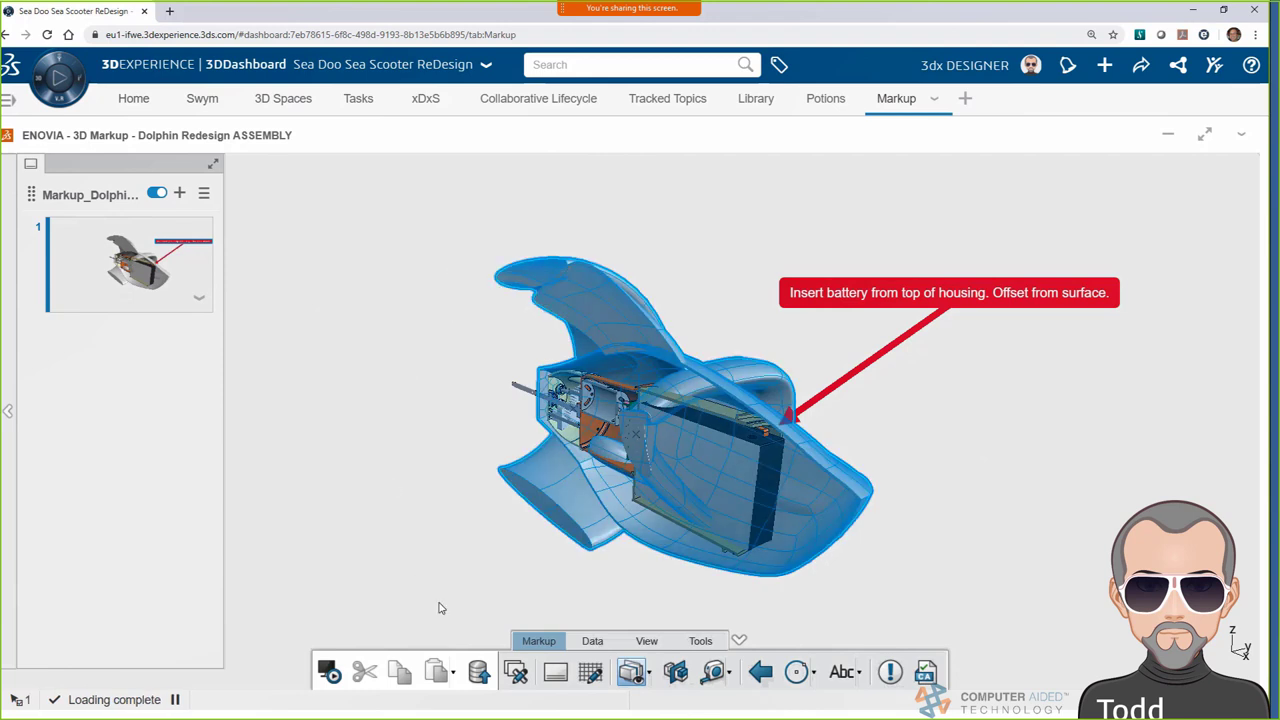
Switch the 3D Markup toolbar between its Data and View tool sets
click(594, 642)
click(538, 641)
click(646, 641)
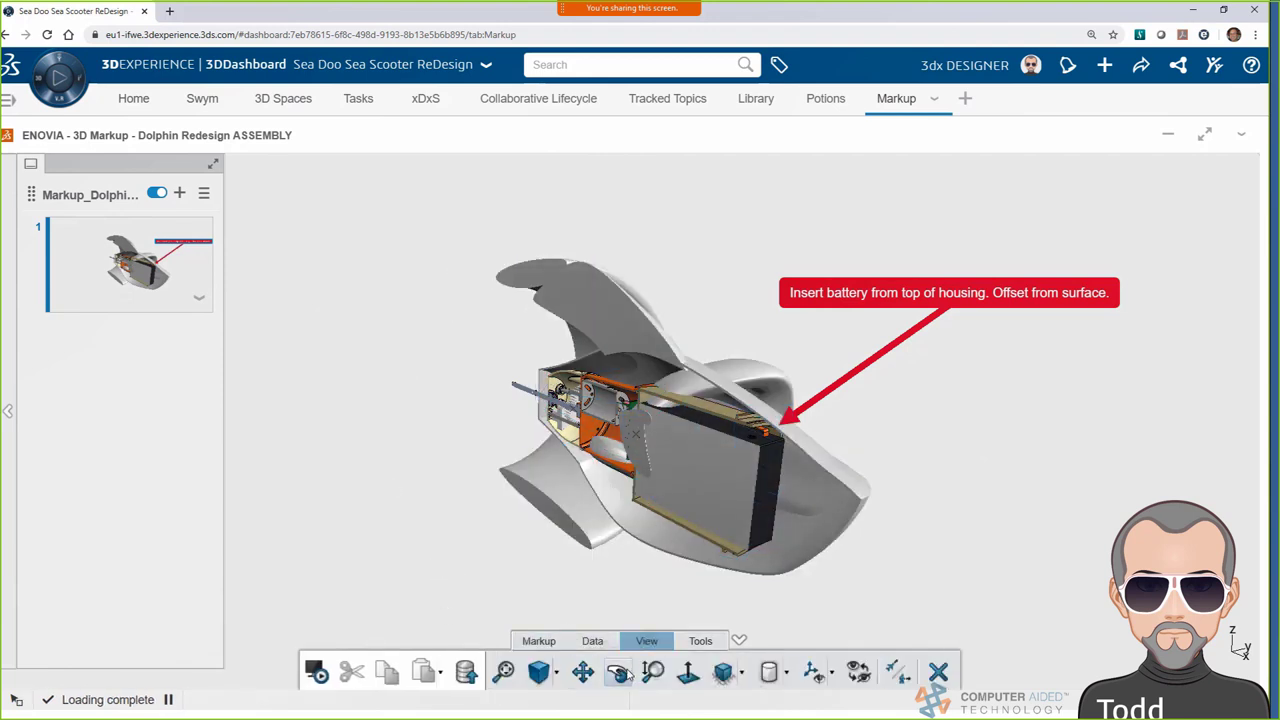
click(617, 672)
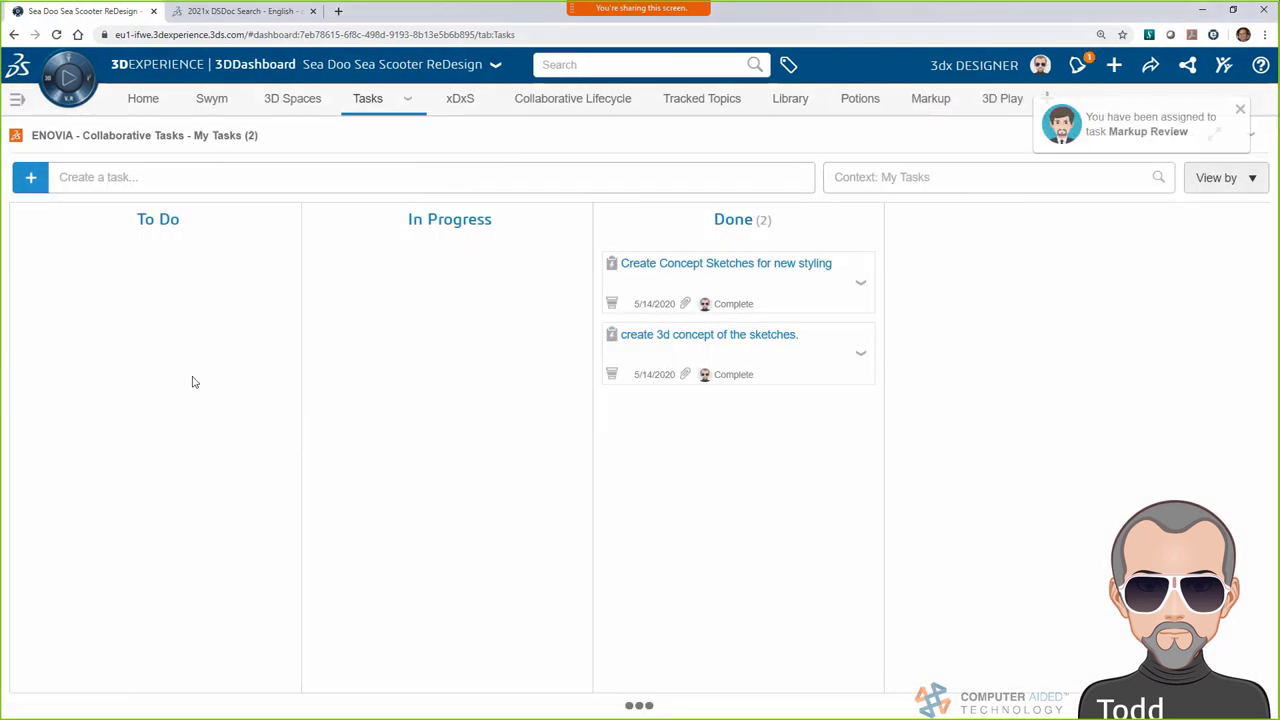
Refresh the task board and open the new Markup Review task's details
click(1249, 134)
click(1230, 270)
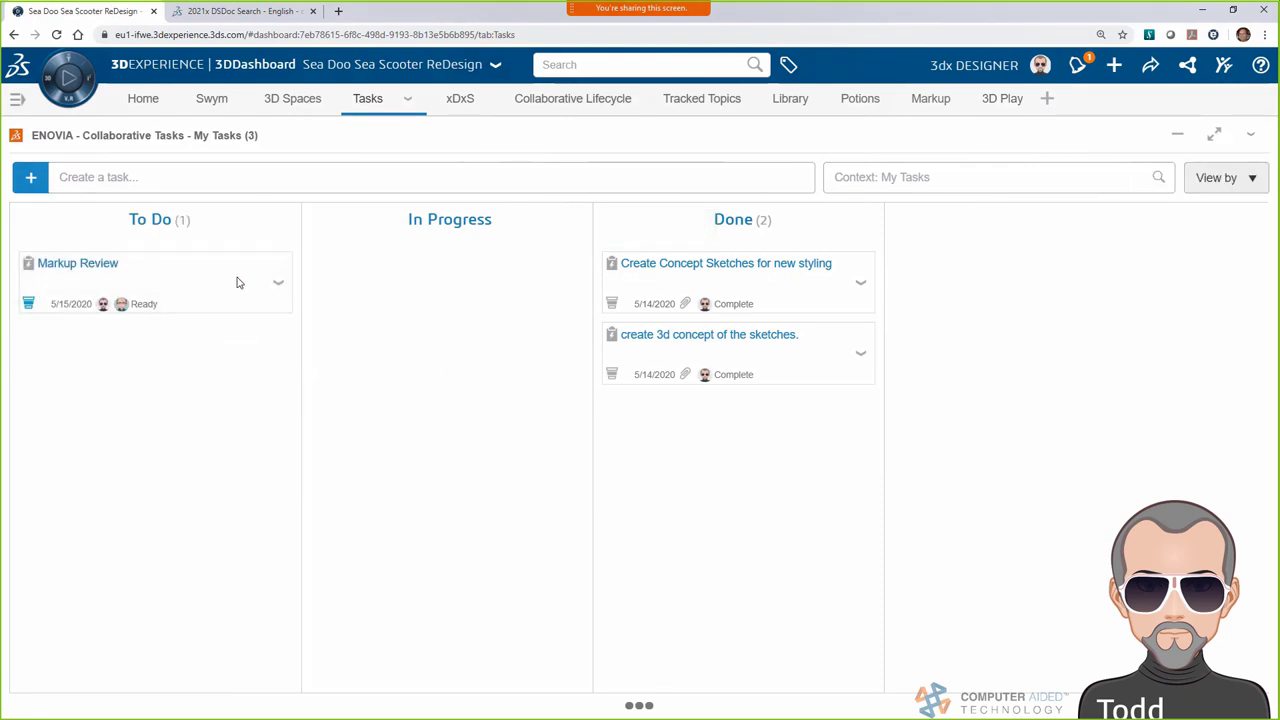
click(224, 264)
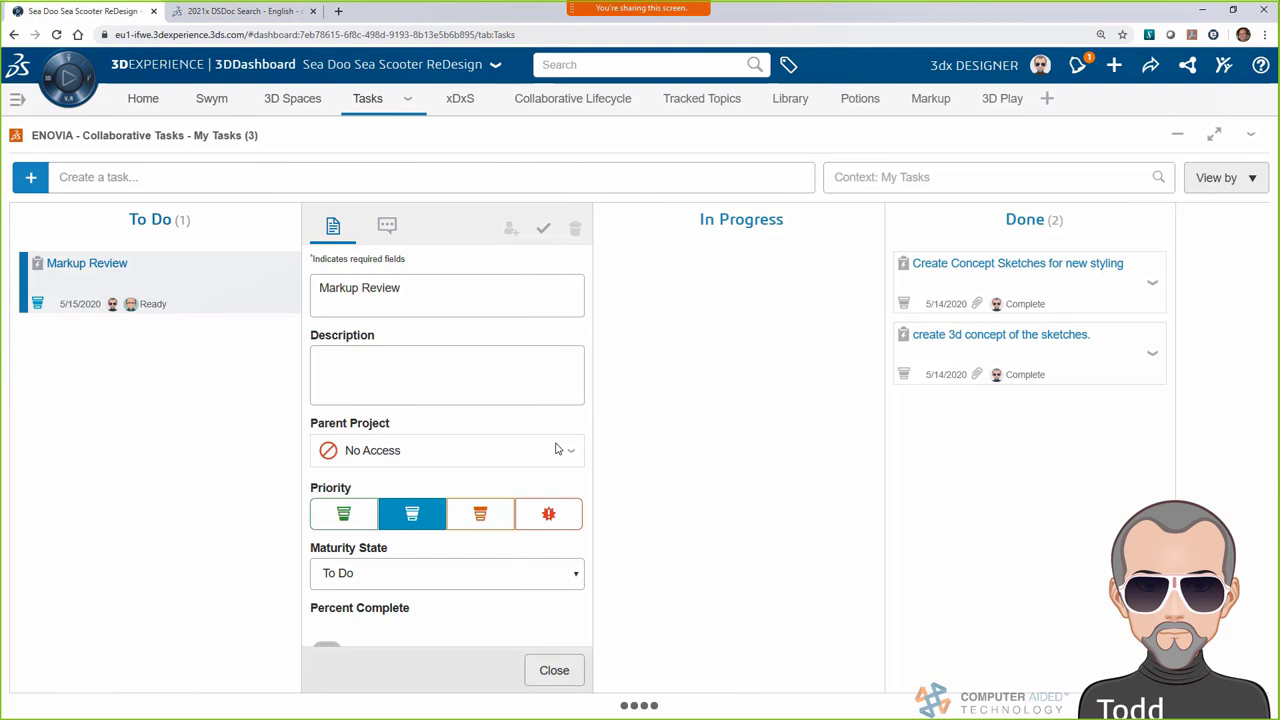
Scroll the task panel and rerun the recent 'markup' platform search
scroll(557, 449, down, 5)
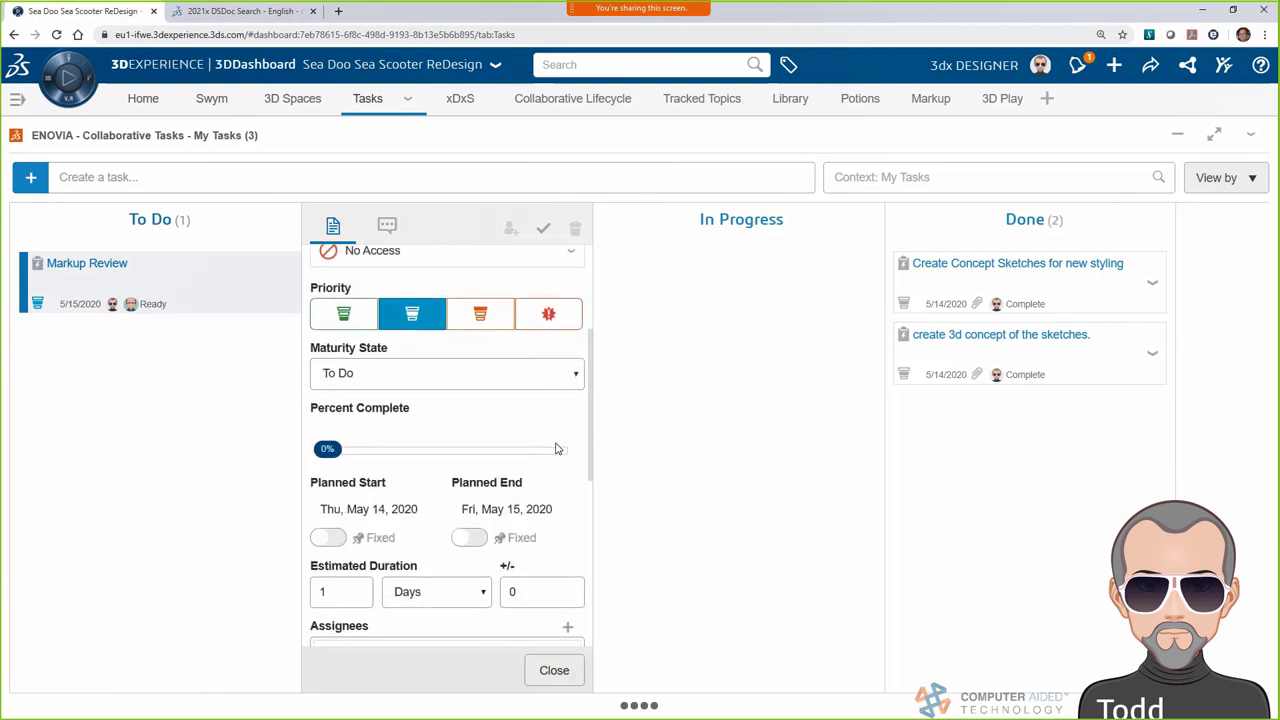
scroll(580, 430, down, 9)
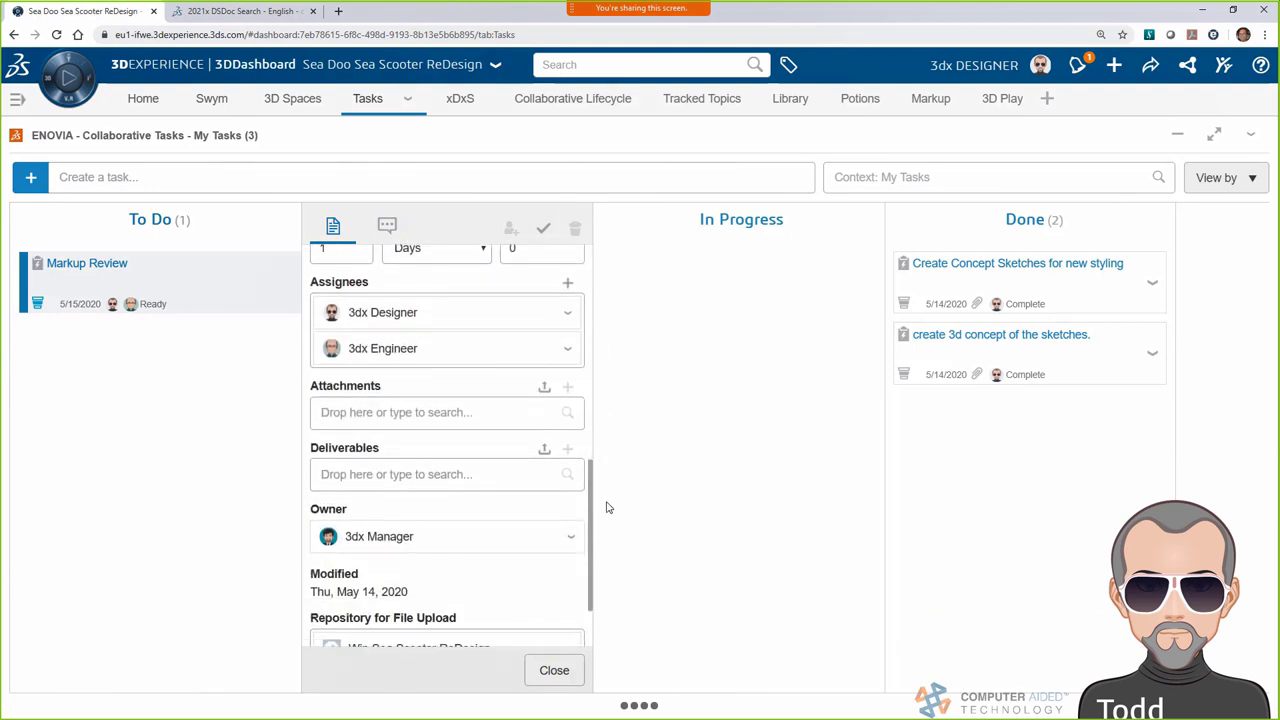
click(589, 68)
click(583, 114)
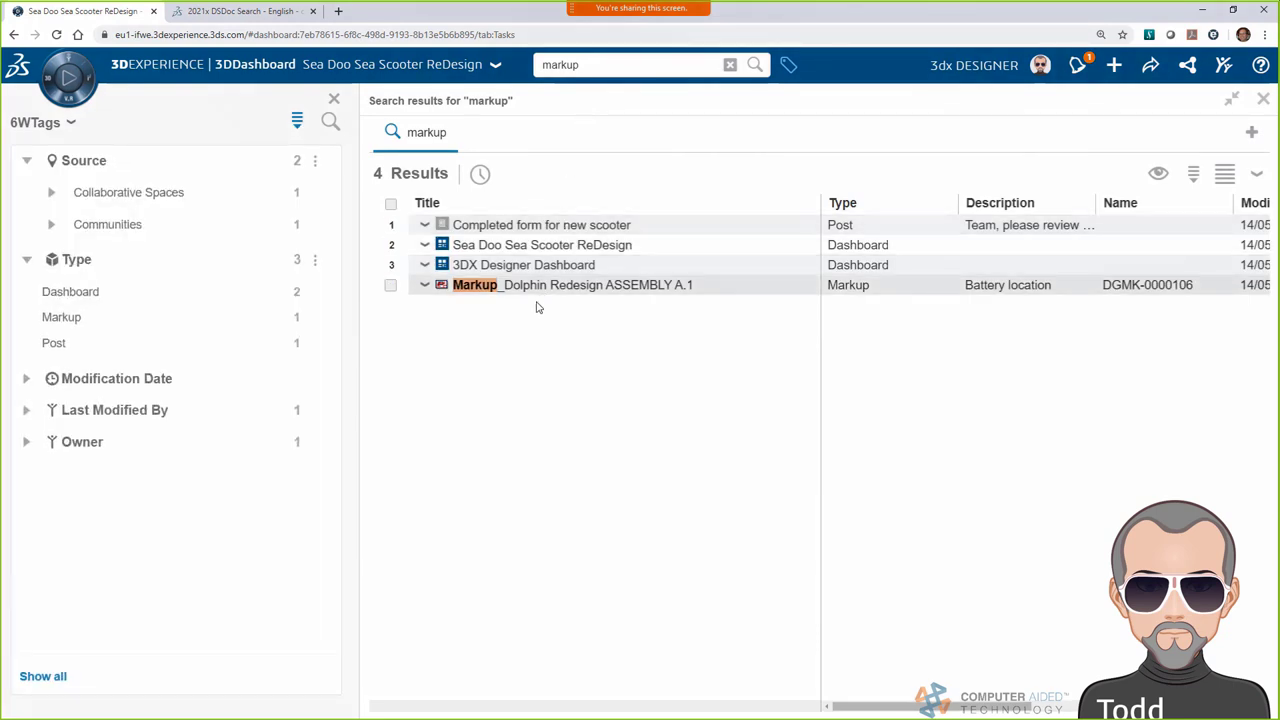
Attach the Dolphin markup and the Dolphin Redesign ASSEMBLY to the Markup Review task
drag(546, 289, 368, 356)
click(620, 64)
click(590, 114)
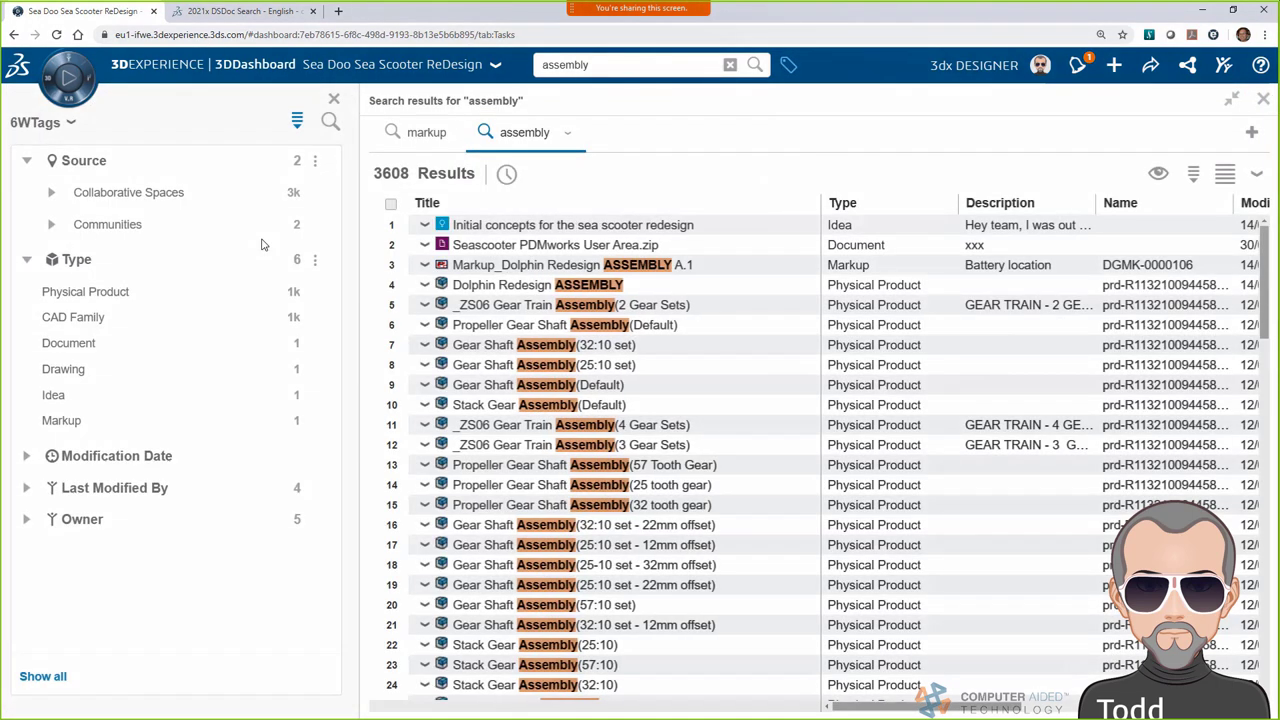
drag(524, 288, 756, 368)
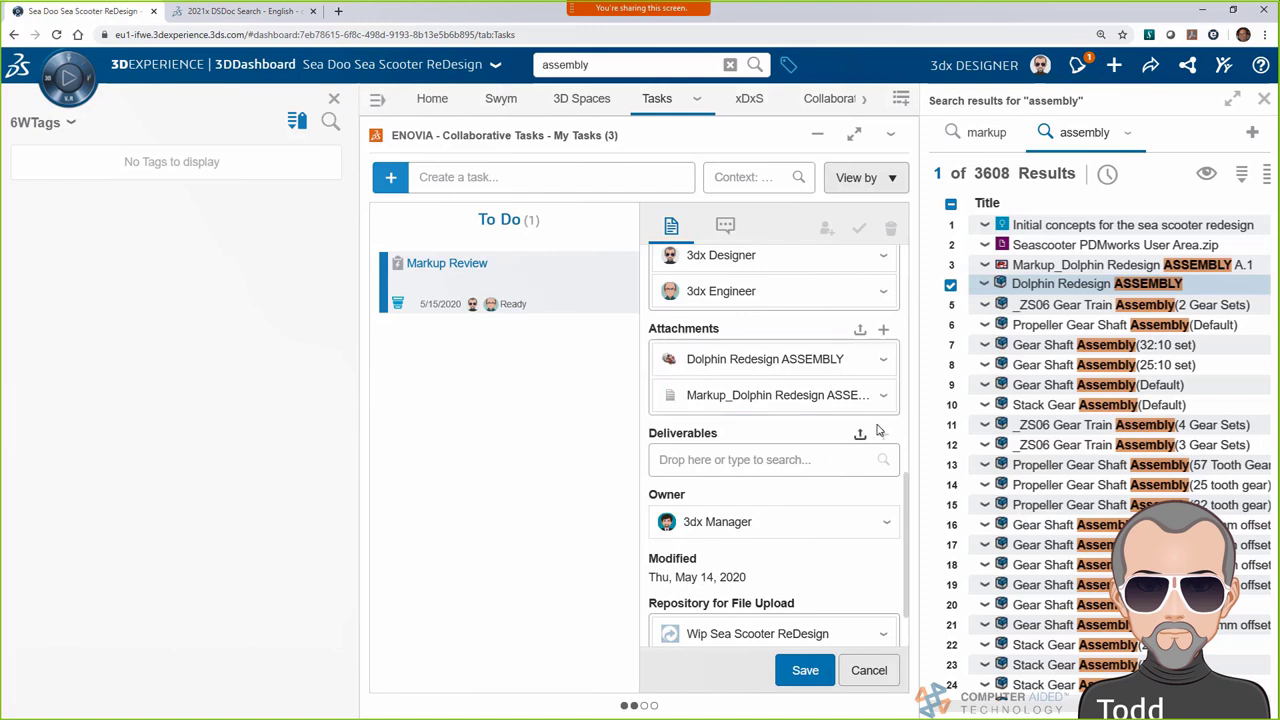
Save the attachments, move Markup Review to In Progress, and close the search results
click(805, 670)
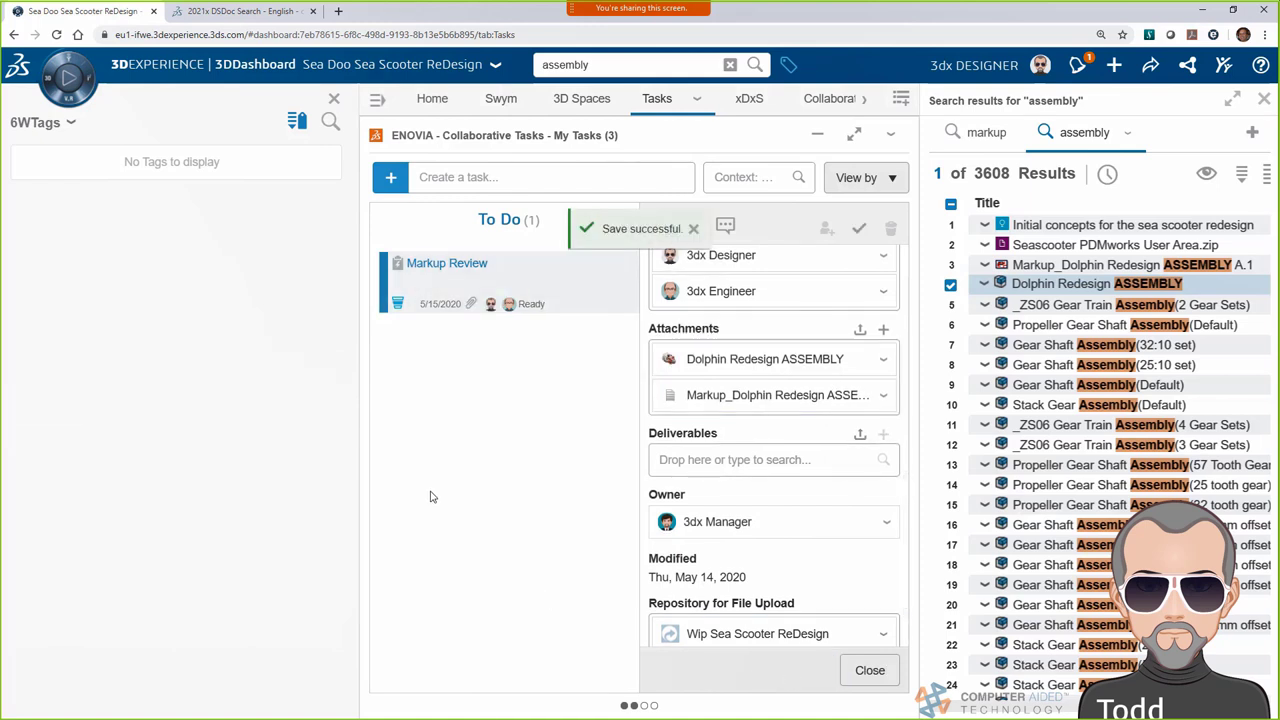
click(869, 670)
drag(500, 280, 766, 286)
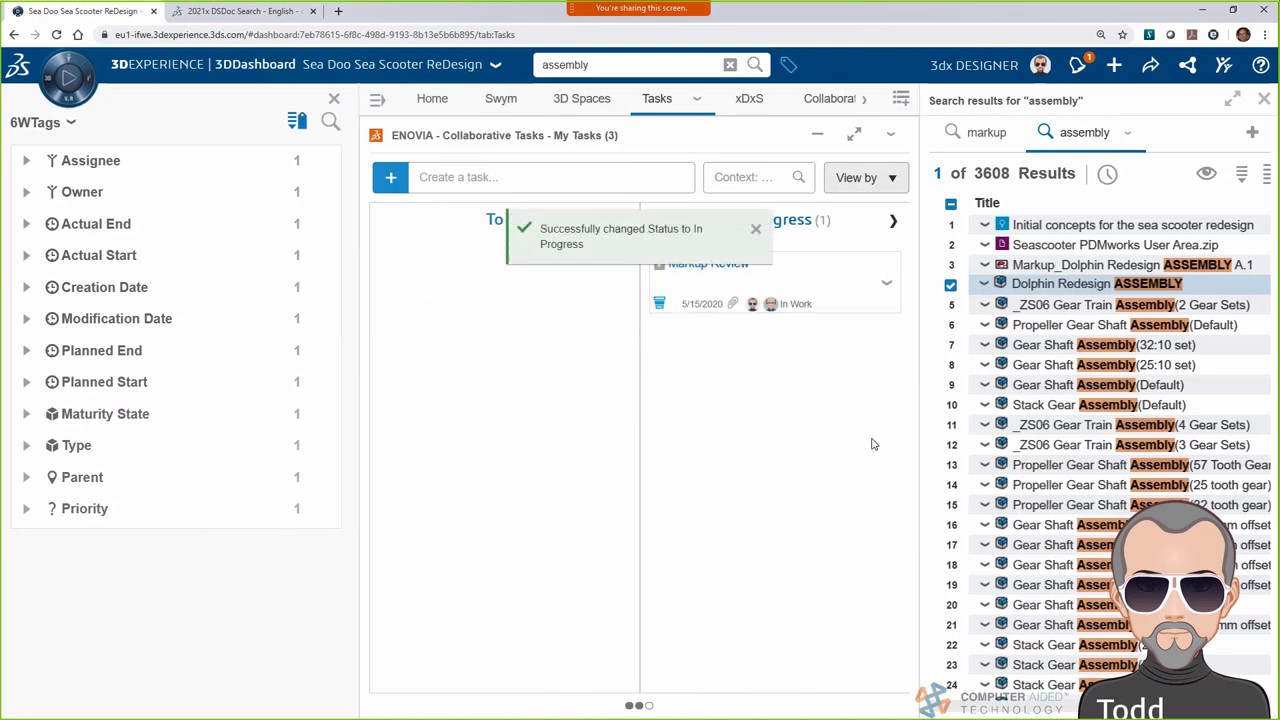
click(1264, 100)
Close the tags side panel on the task board
click(789, 64)
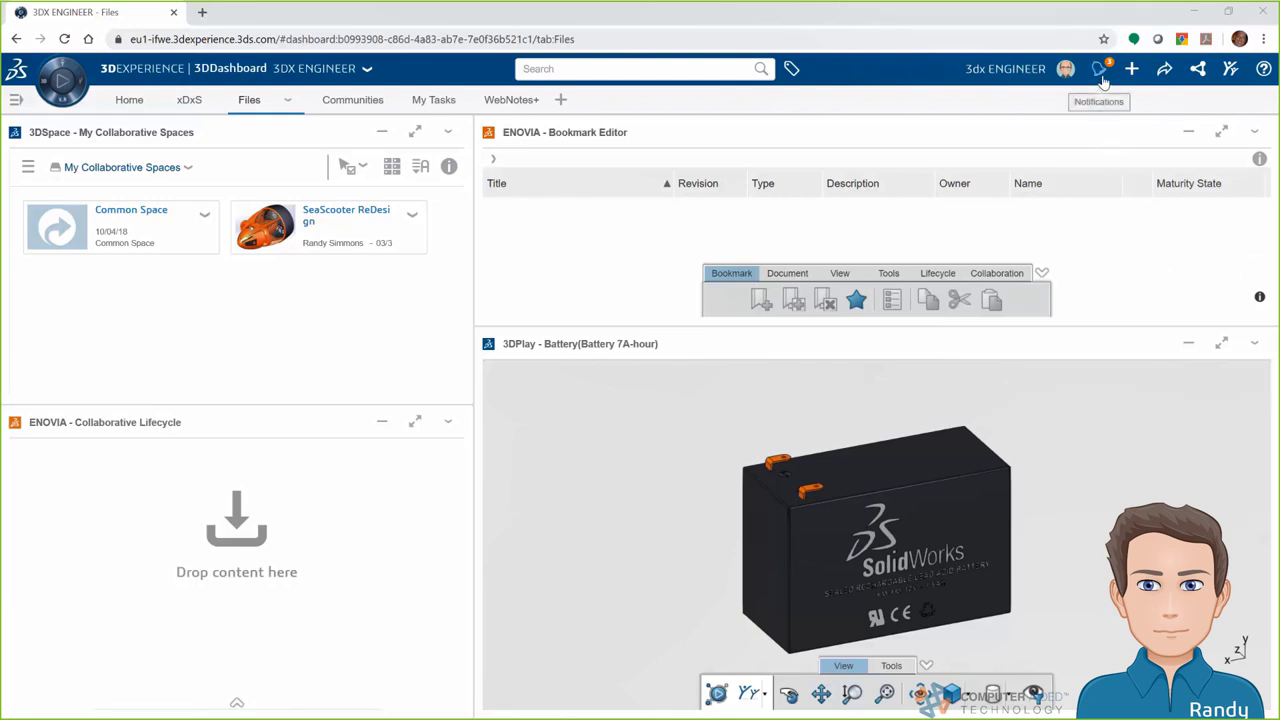
Go from the Markup Review notification to its attached markup and open it with 3D Markup
click(1100, 70)
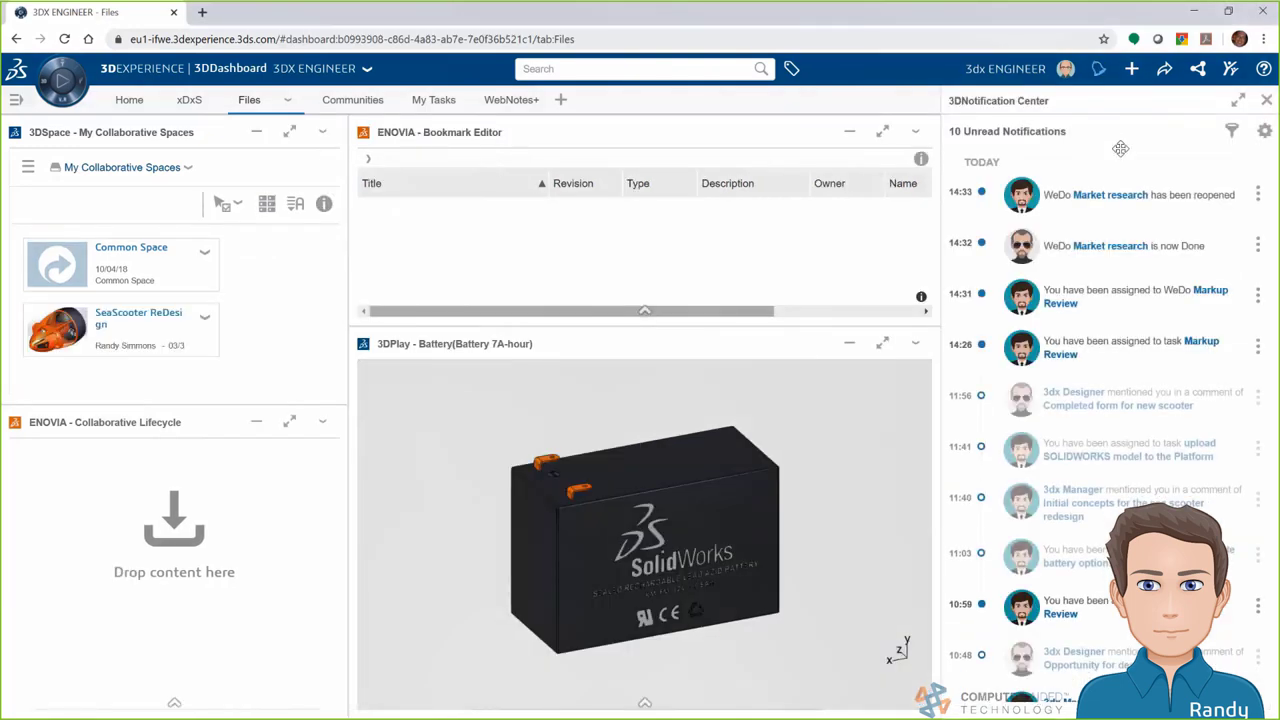
click(1103, 349)
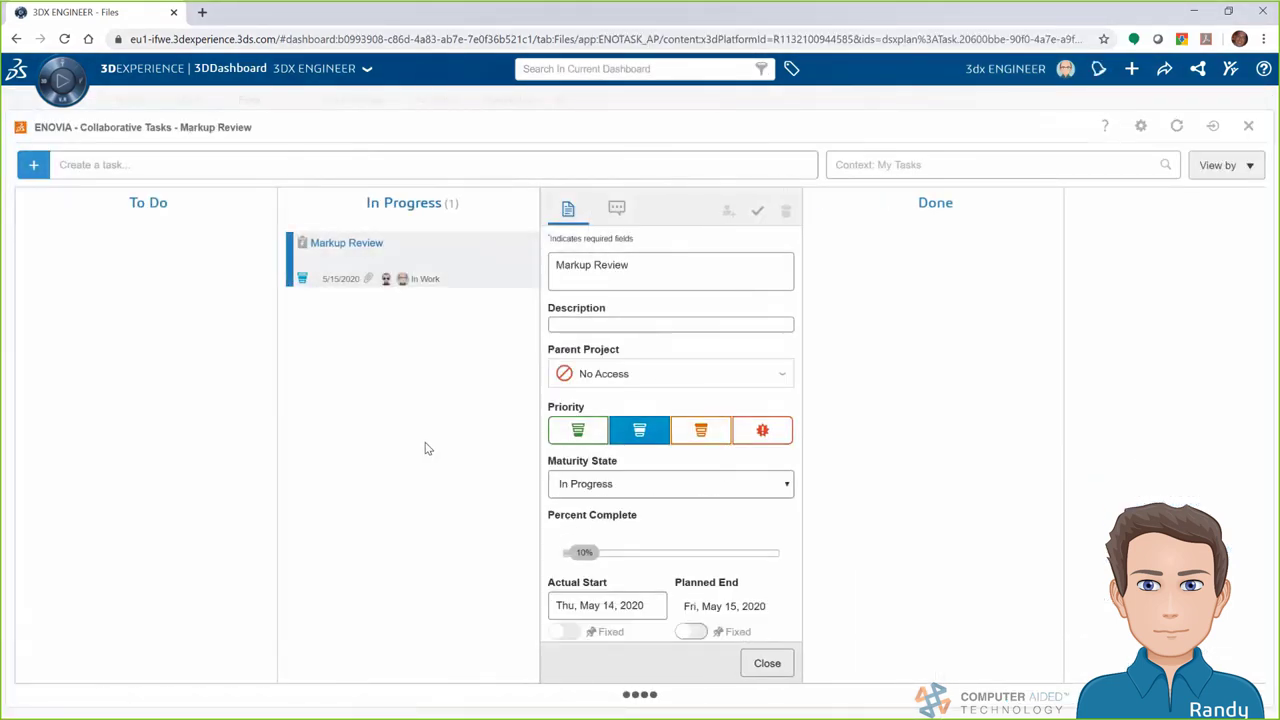
scroll(617, 383, down, 1)
scroll(617, 383, down, 2)
scroll(615, 380, down, 3)
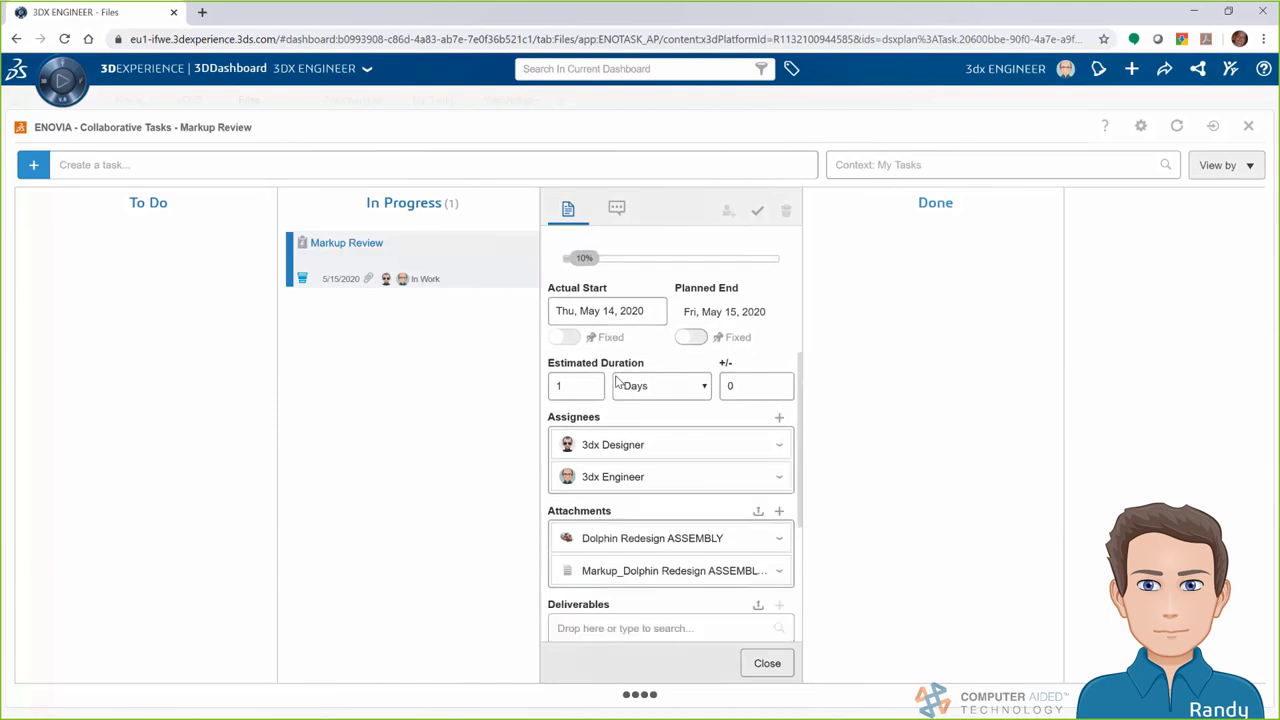
scroll(617, 381, down, 1)
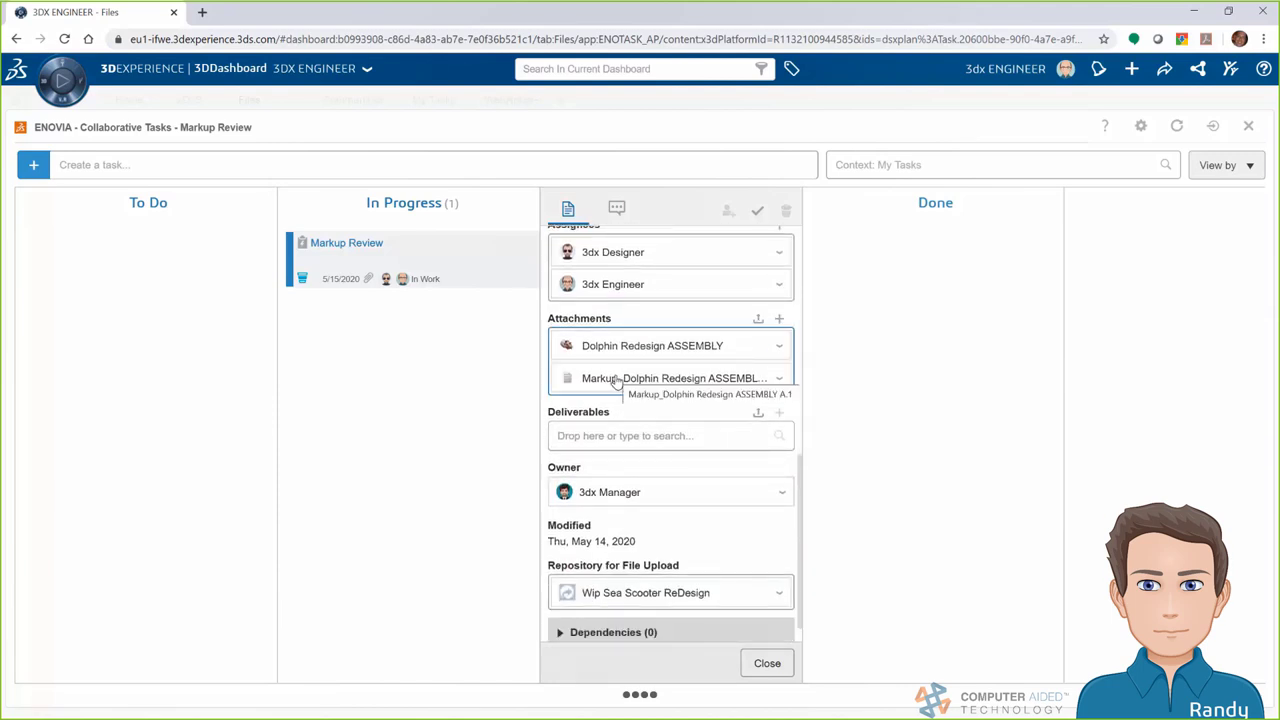
click(778, 380)
mouse_move(812, 476)
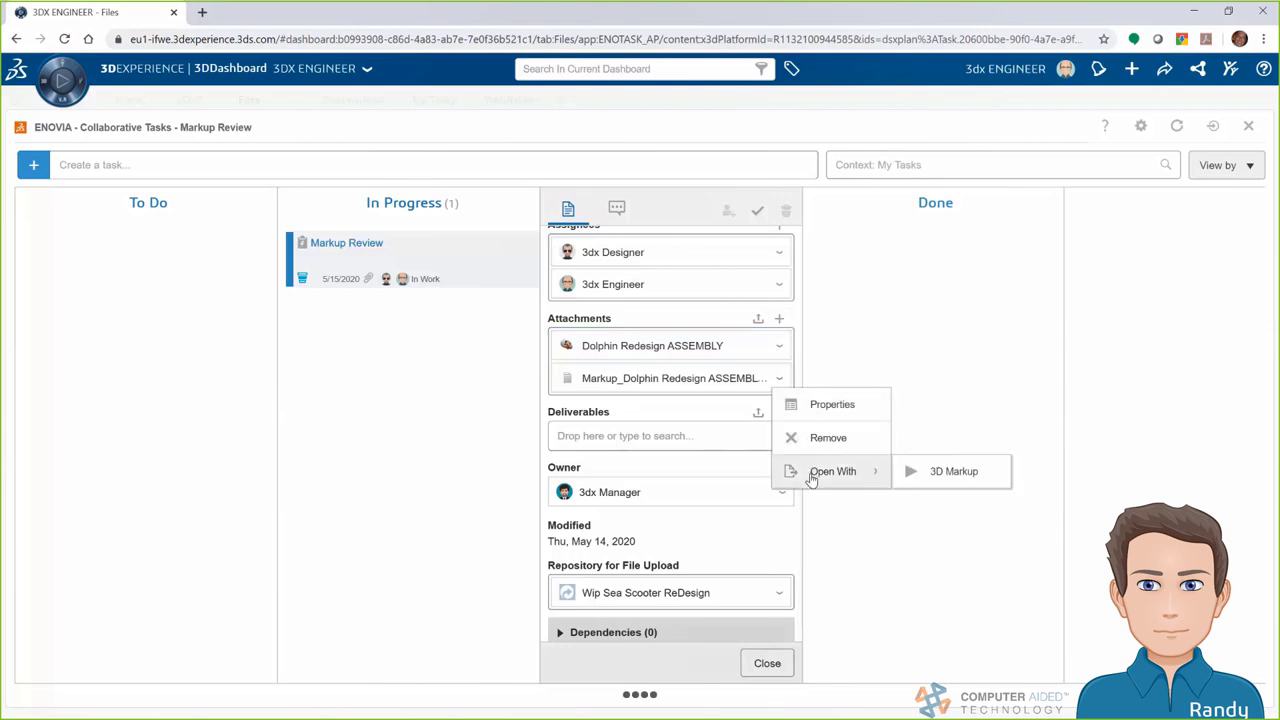
click(914, 472)
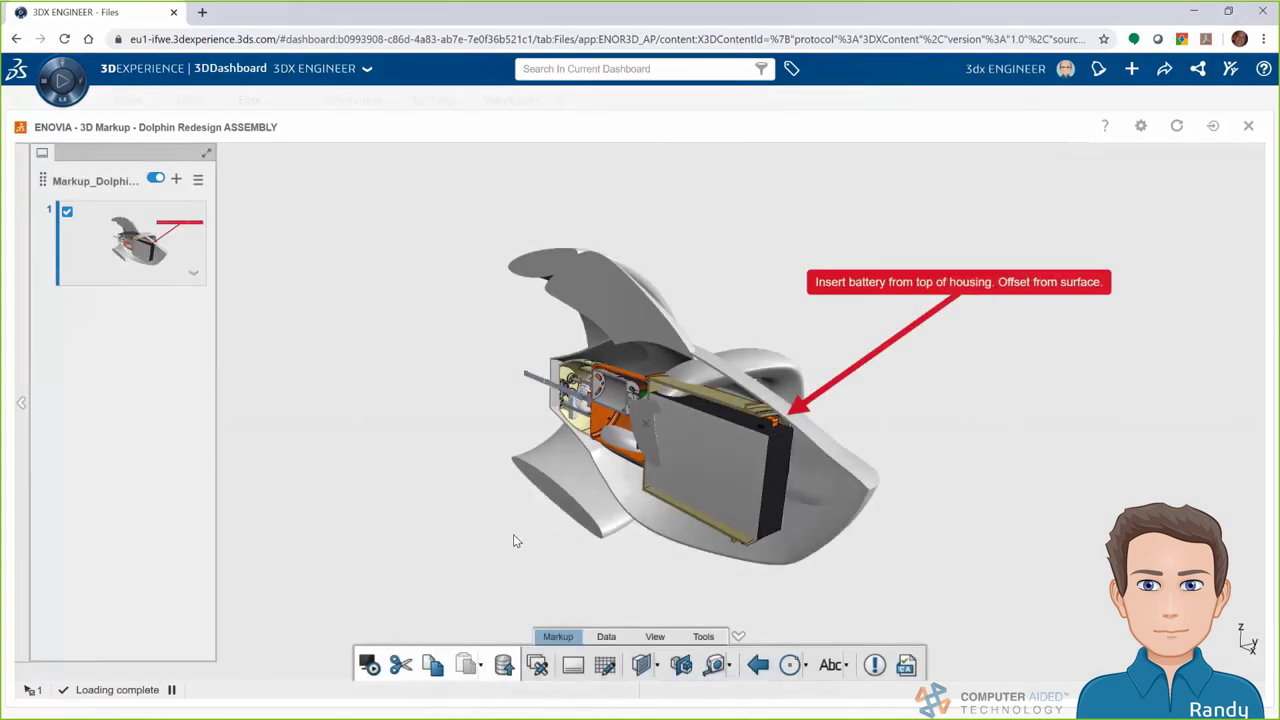
Deselect the markup slide and scroll the Communities feed to the Battery location comments
click(535, 571)
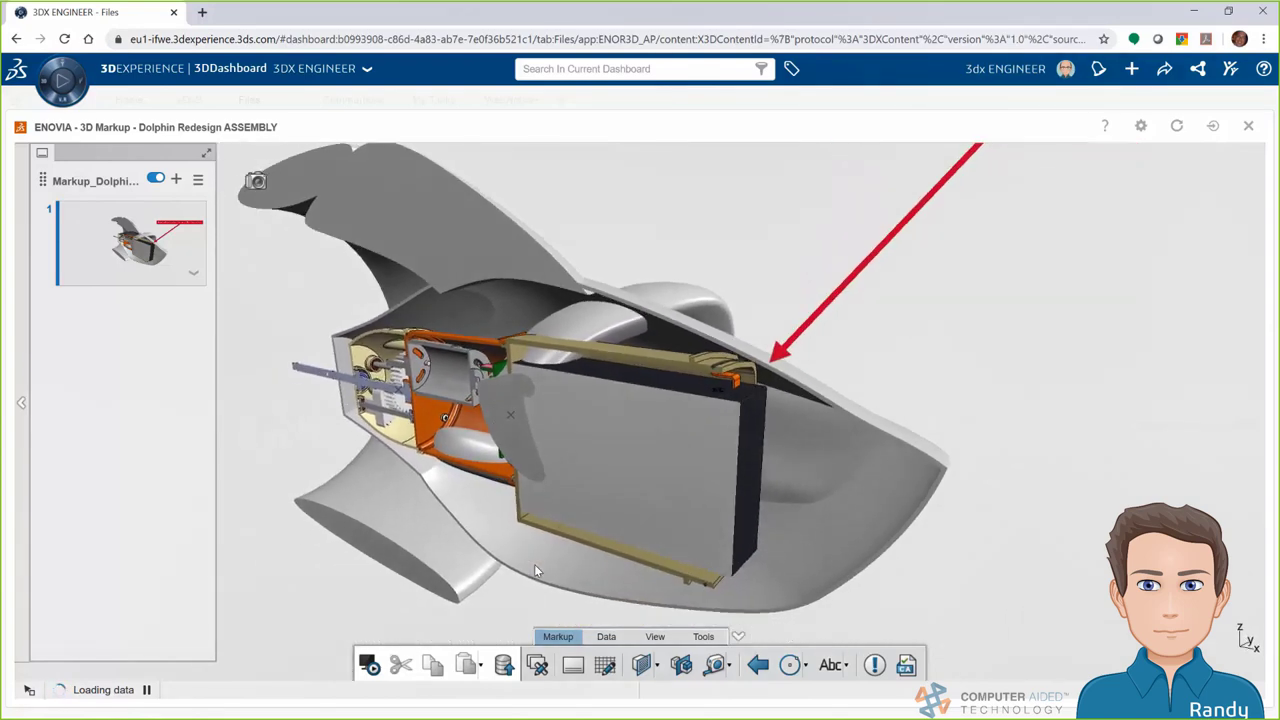
click(345, 100)
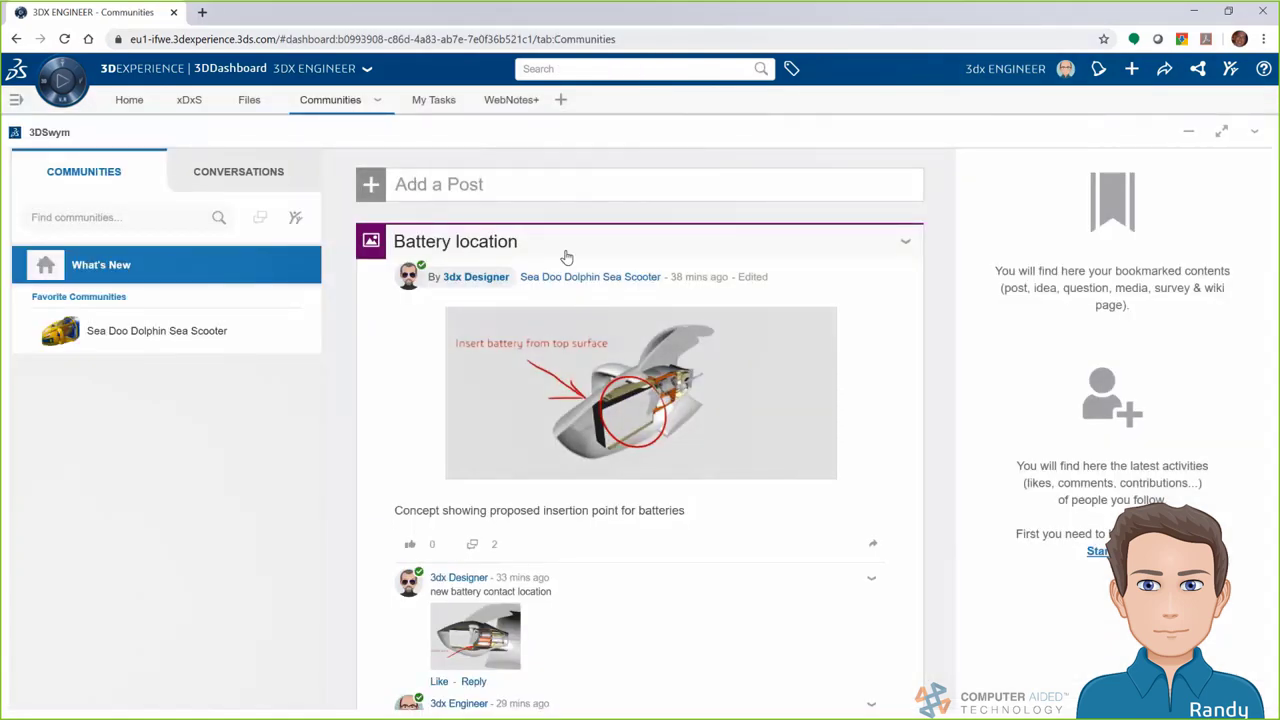
drag(951, 249, 951, 265)
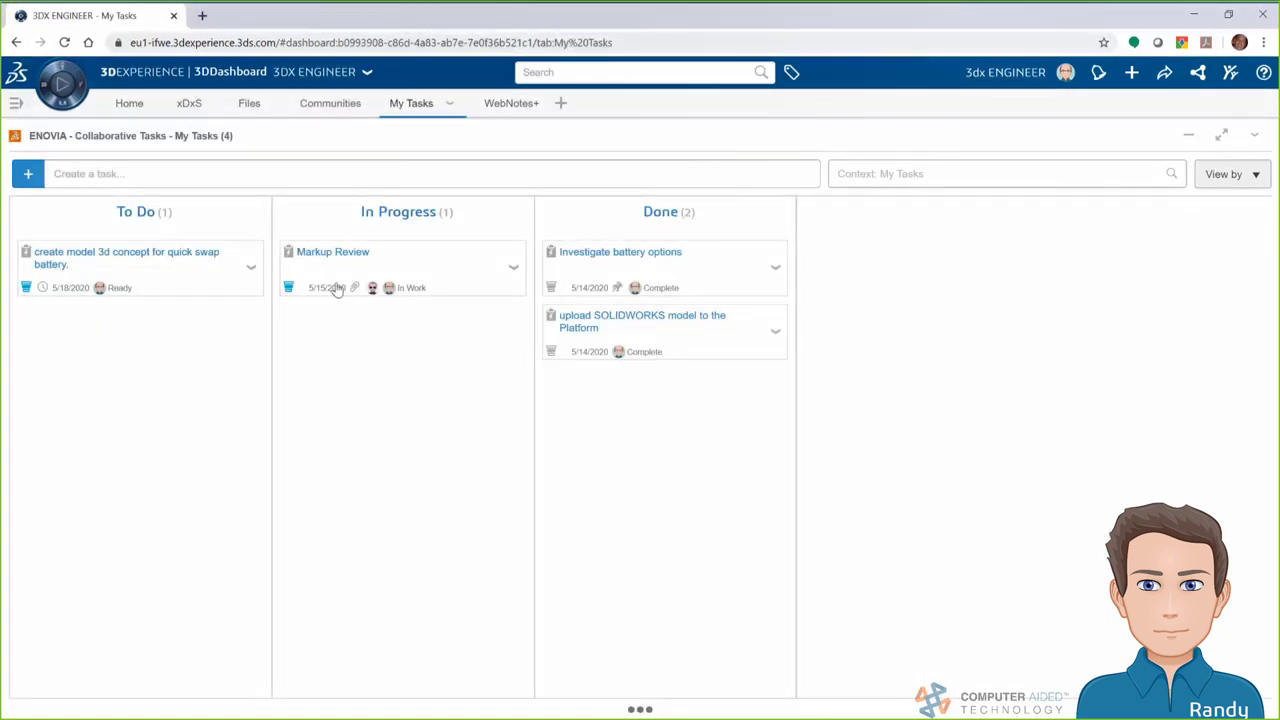
Move Markup Review to Done and the quick swap battery task to In Progress
drag(331, 266, 715, 297)
click(174, 257)
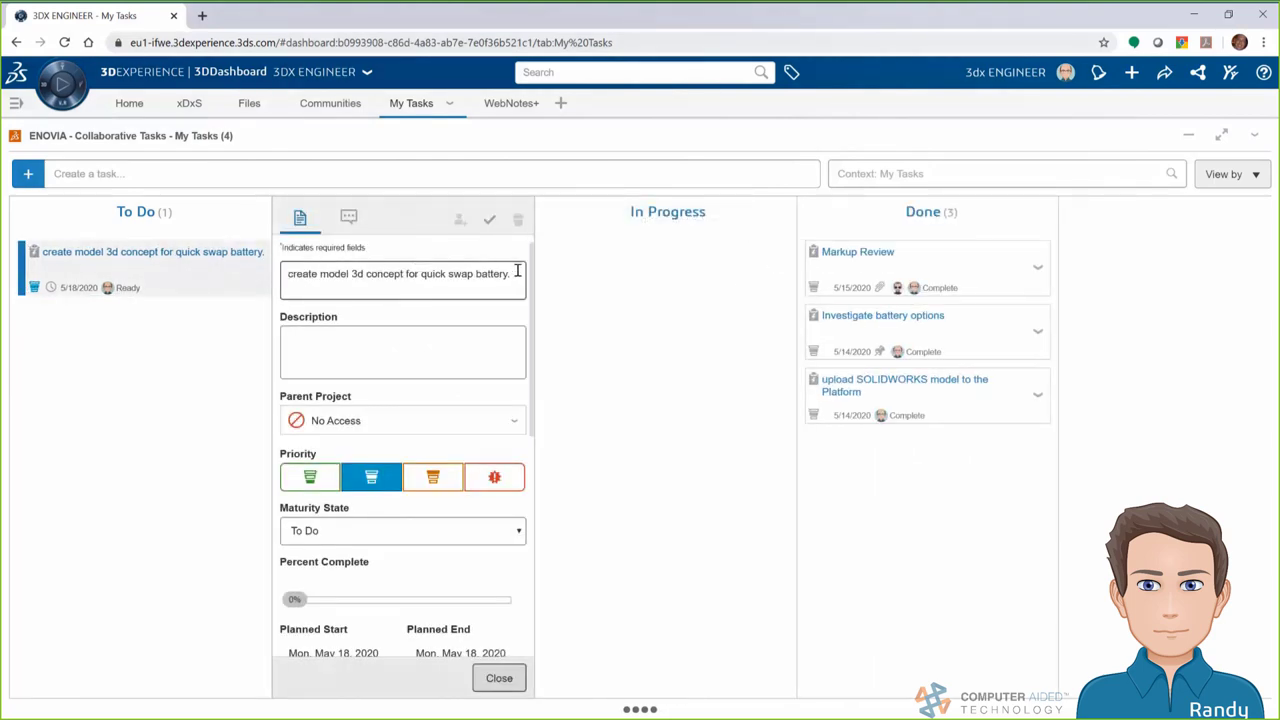
click(499, 678)
drag(123, 253, 403, 266)
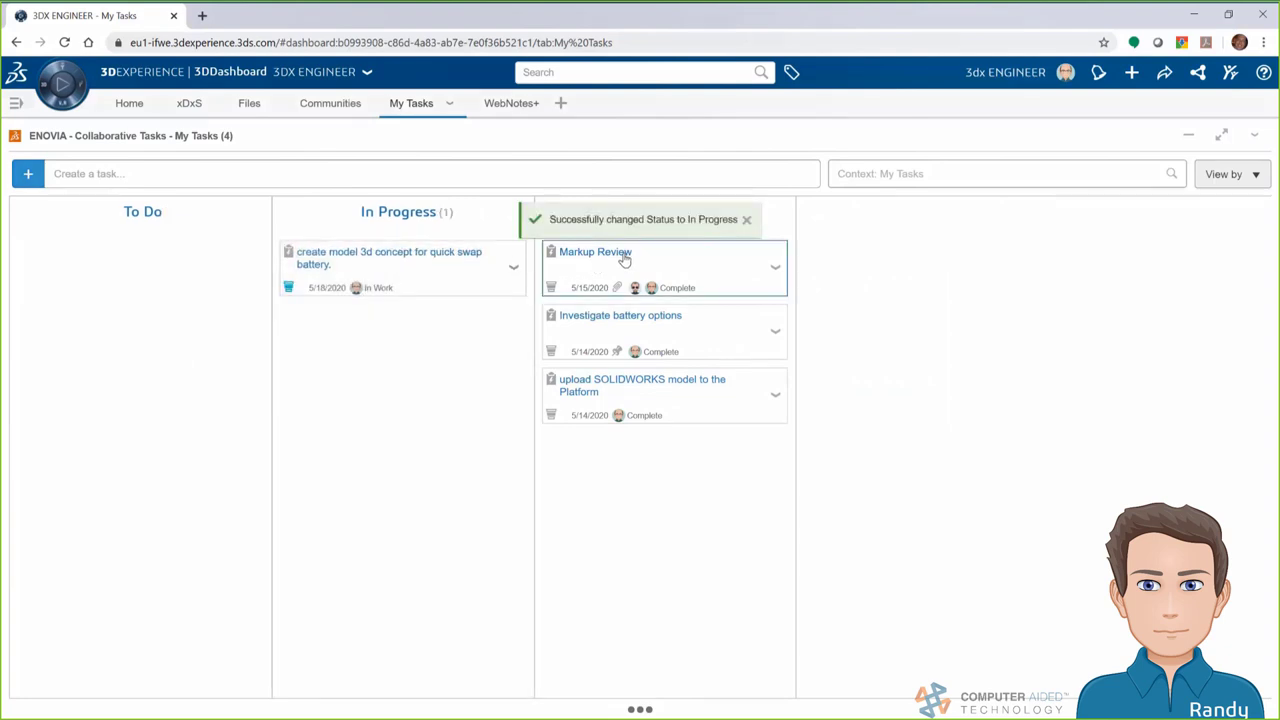
Open Markup Review's Dolphin Redesign ASSEMBLY attachment via Open With > More Apps > xDesign
click(624, 259)
scroll(938, 543, down, 5)
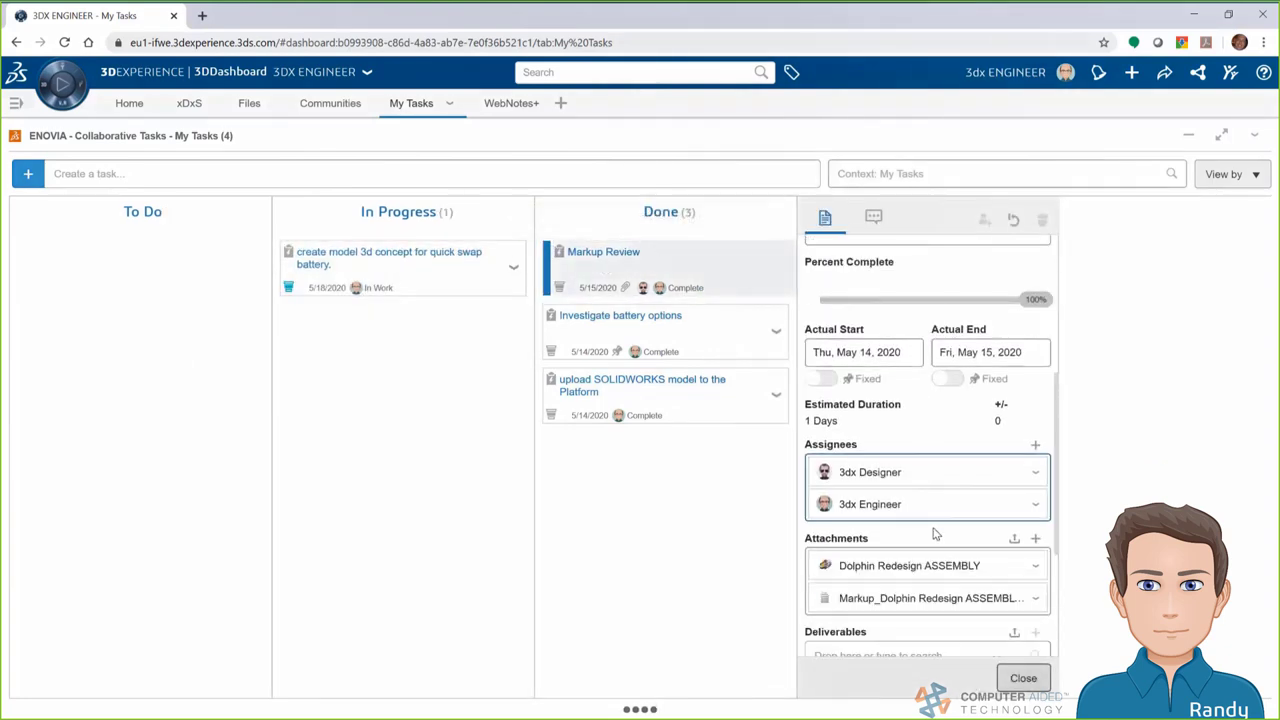
click(1035, 565)
mouse_move(1089, 659)
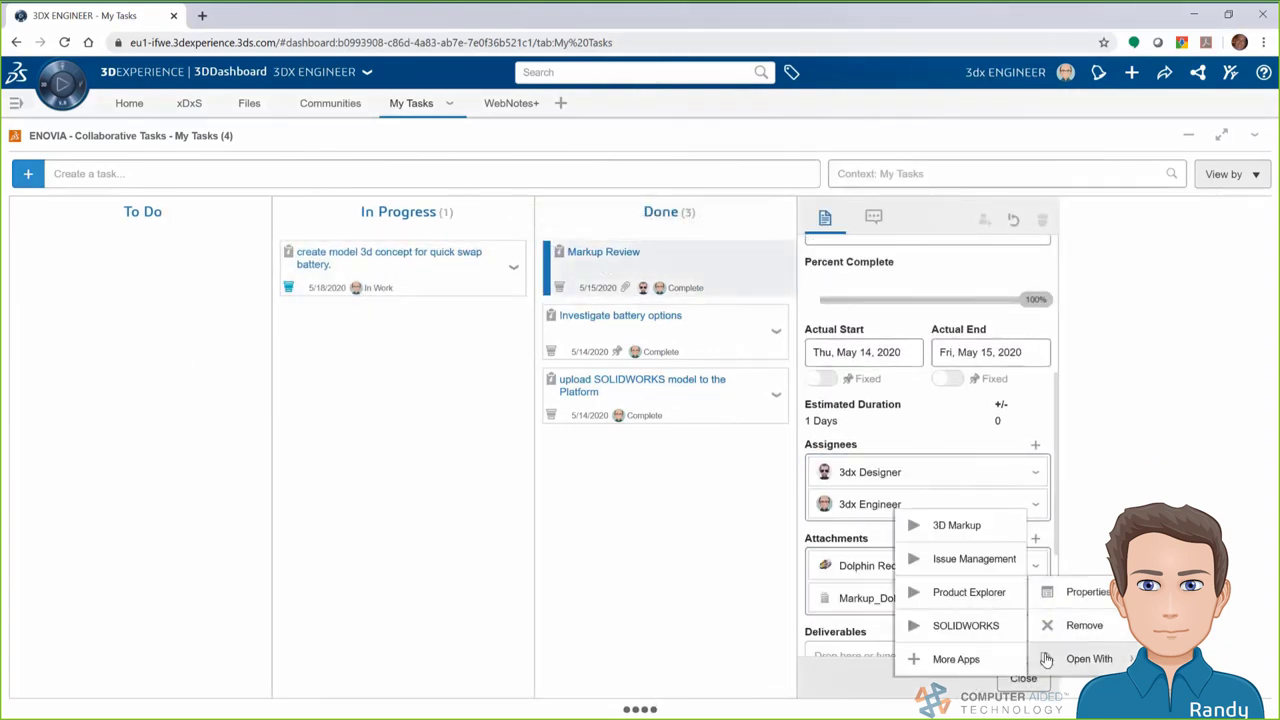
click(956, 660)
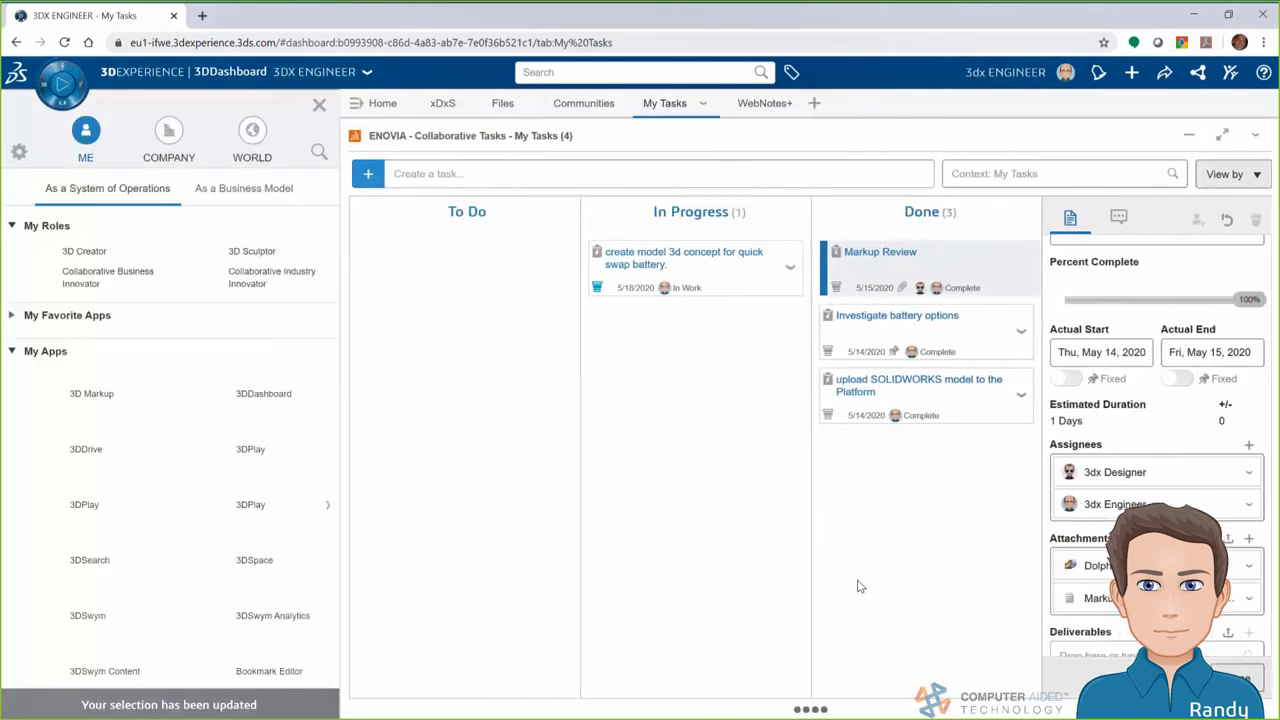
scroll(262, 516, down, 15)
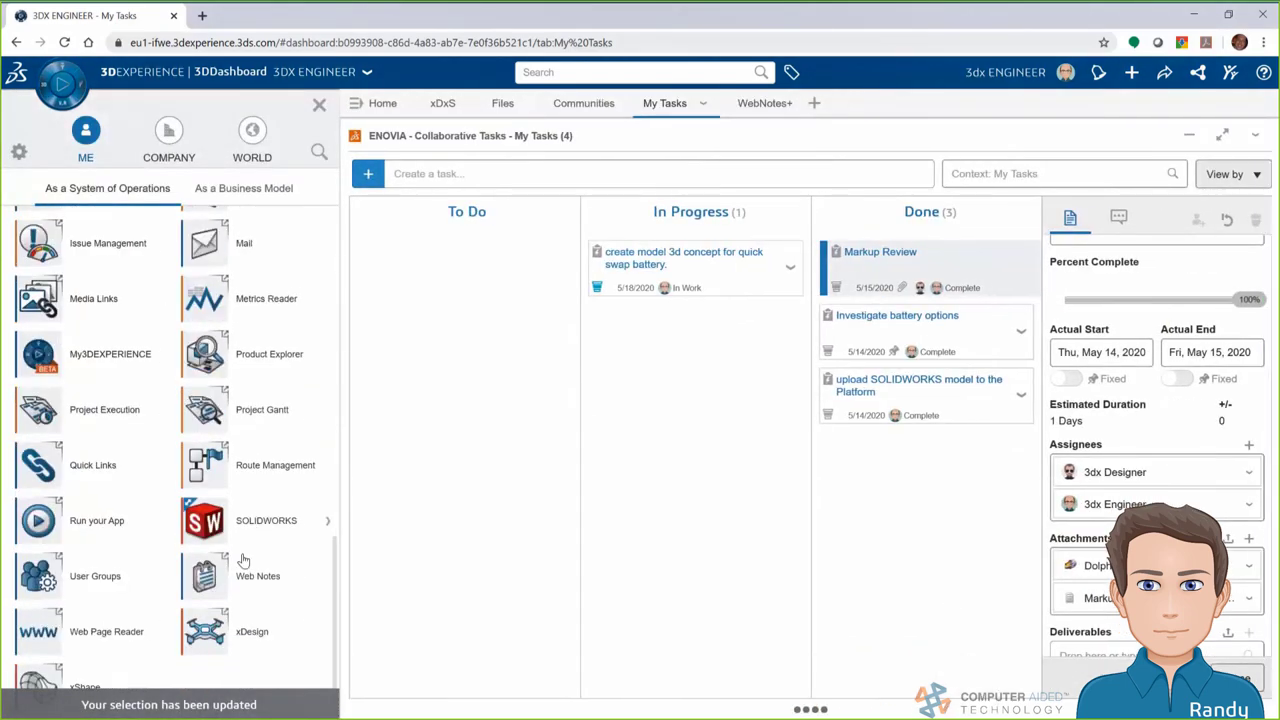
Open the Dolphin Redesign assembly, inspect the seascooter parts and return to editing the root assembly
click(208, 632)
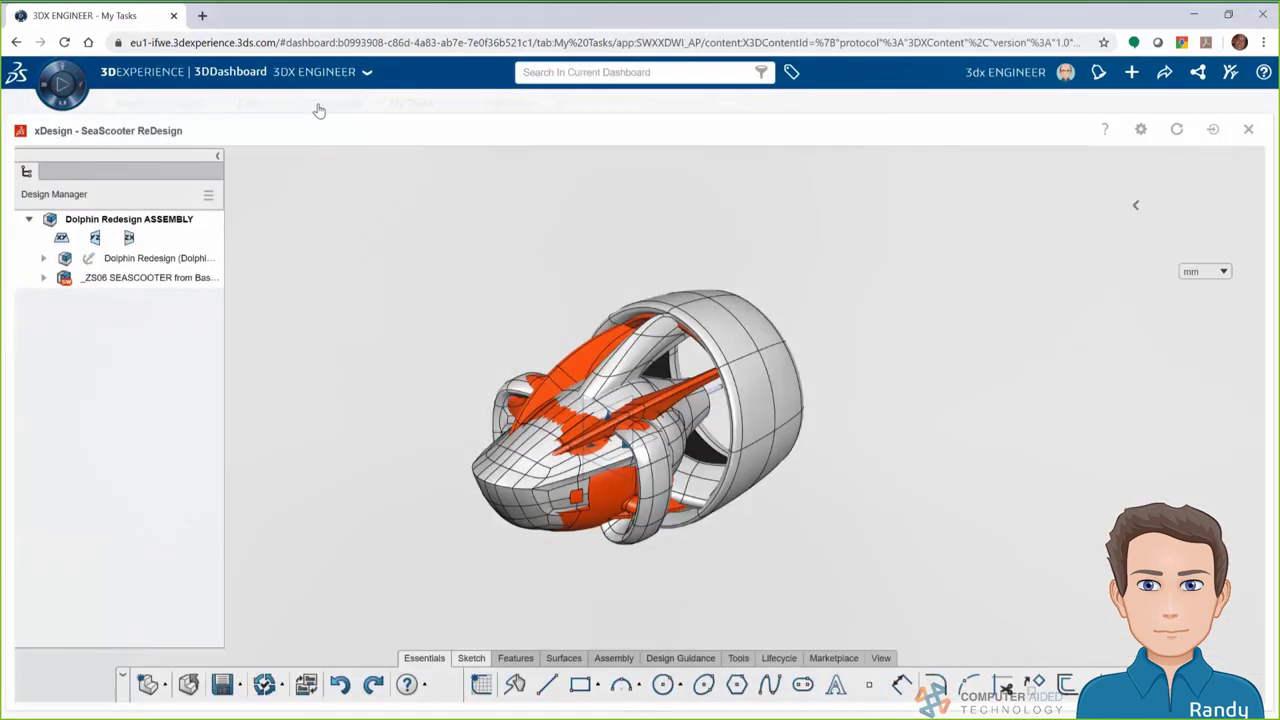
click(44, 278)
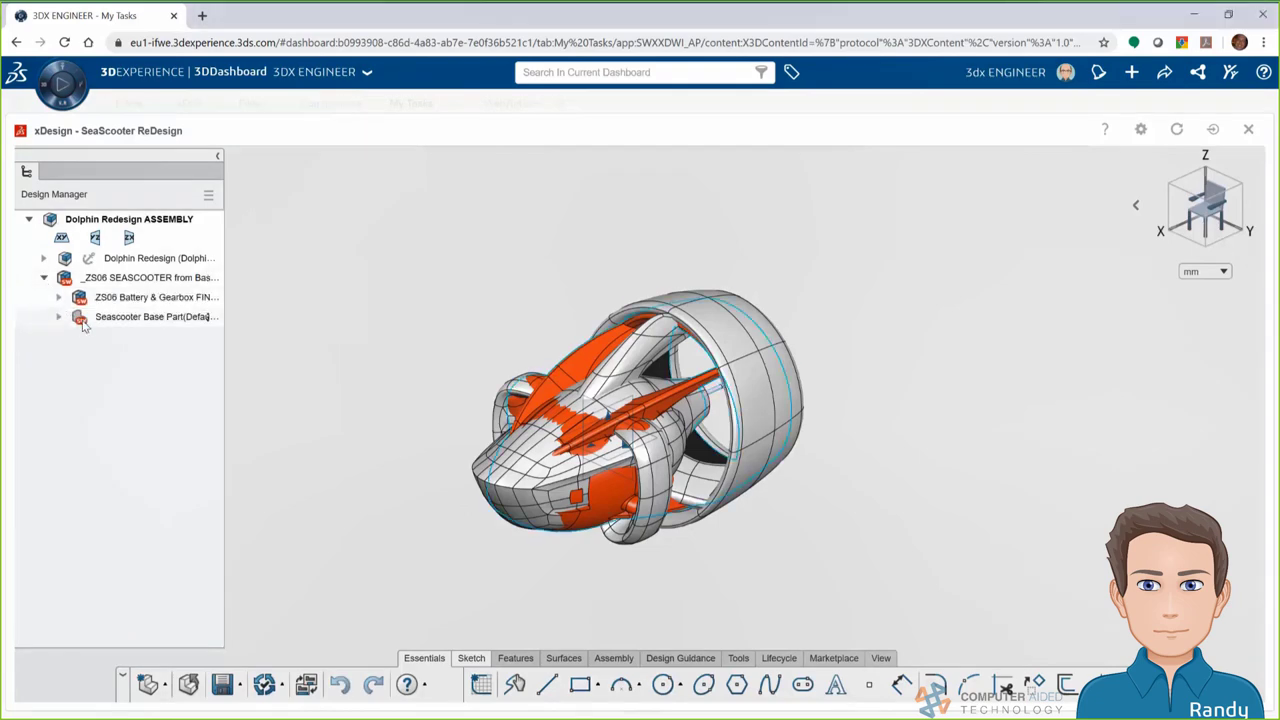
click(88, 318)
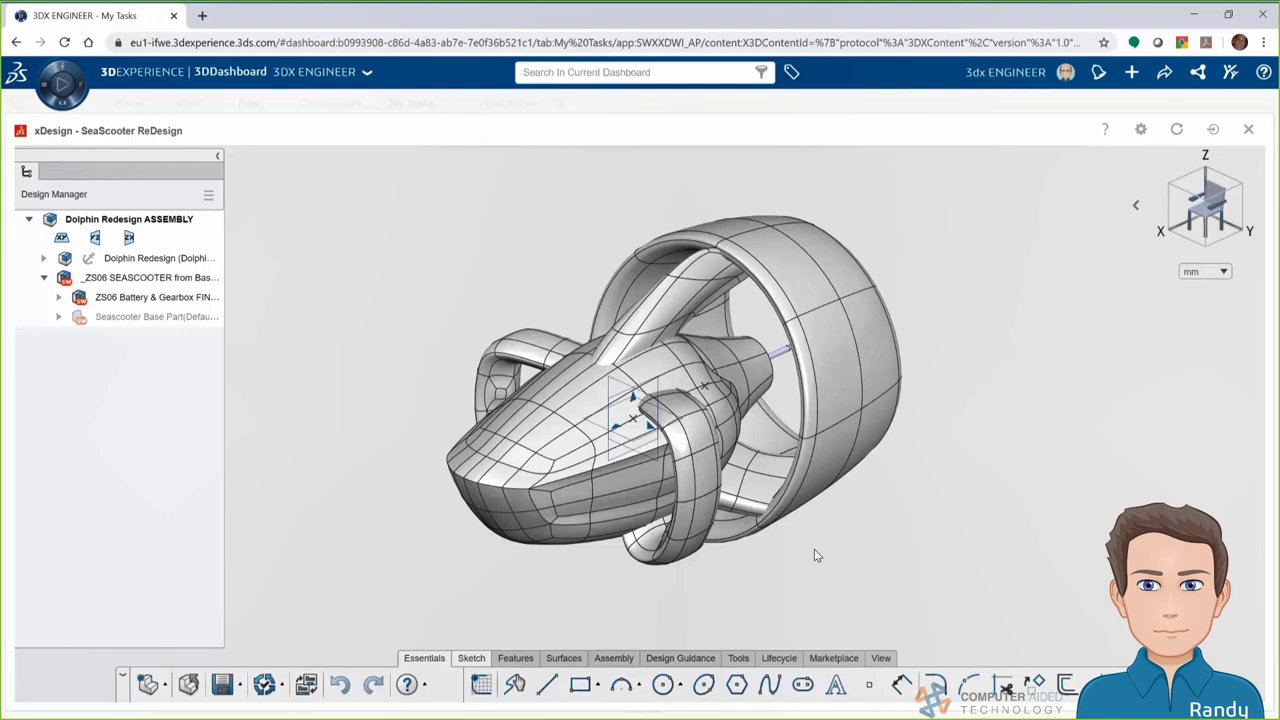
key(space)
click(723, 439)
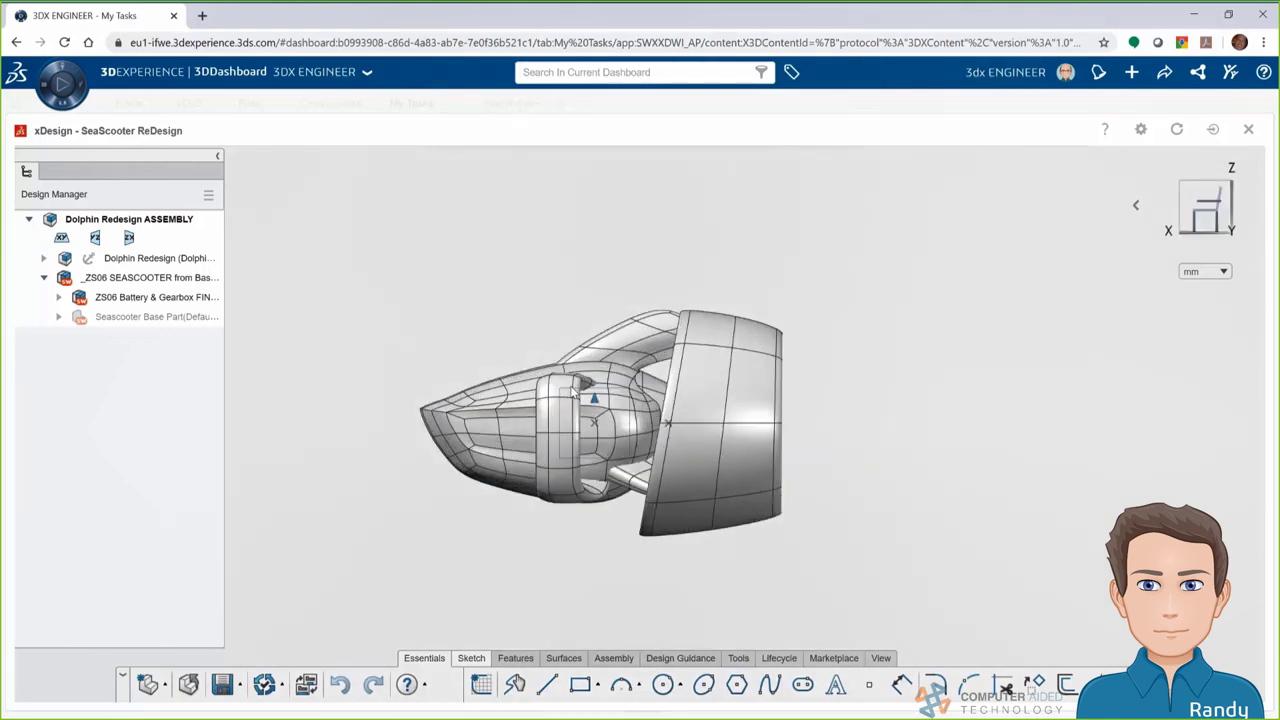
scroll(481, 443, down, 5)
click(140, 279)
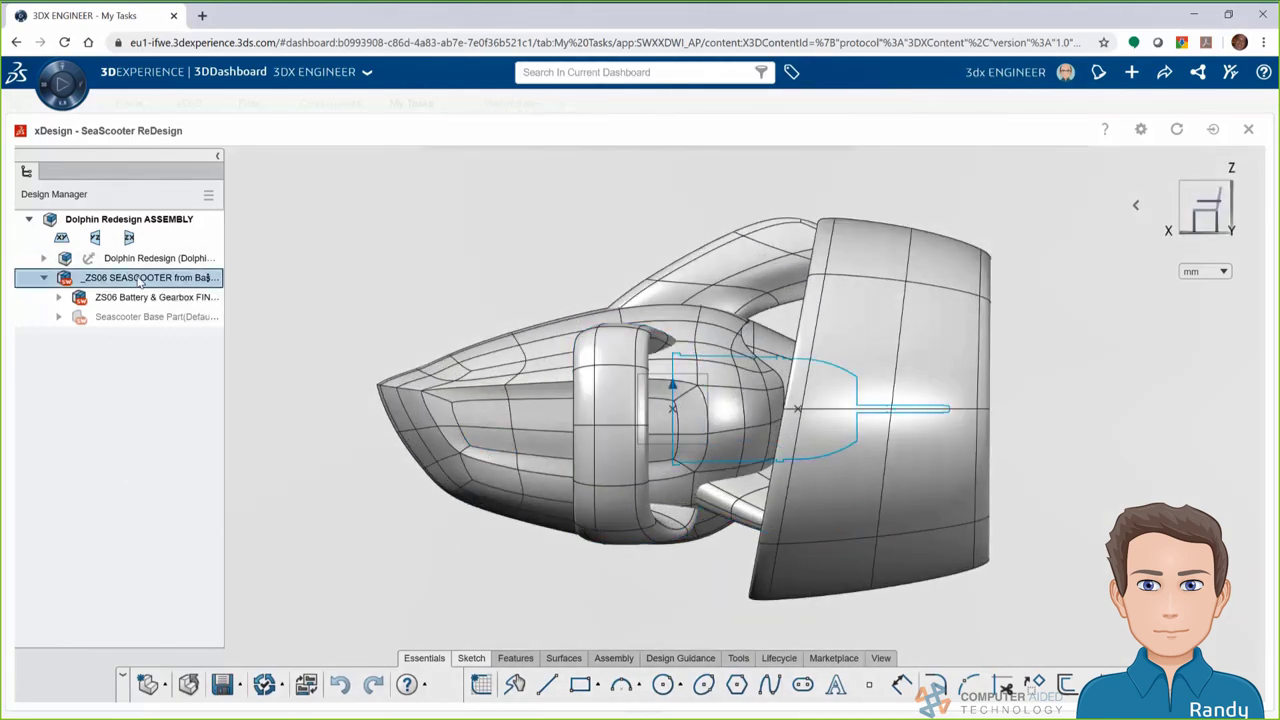
double_click(140, 279)
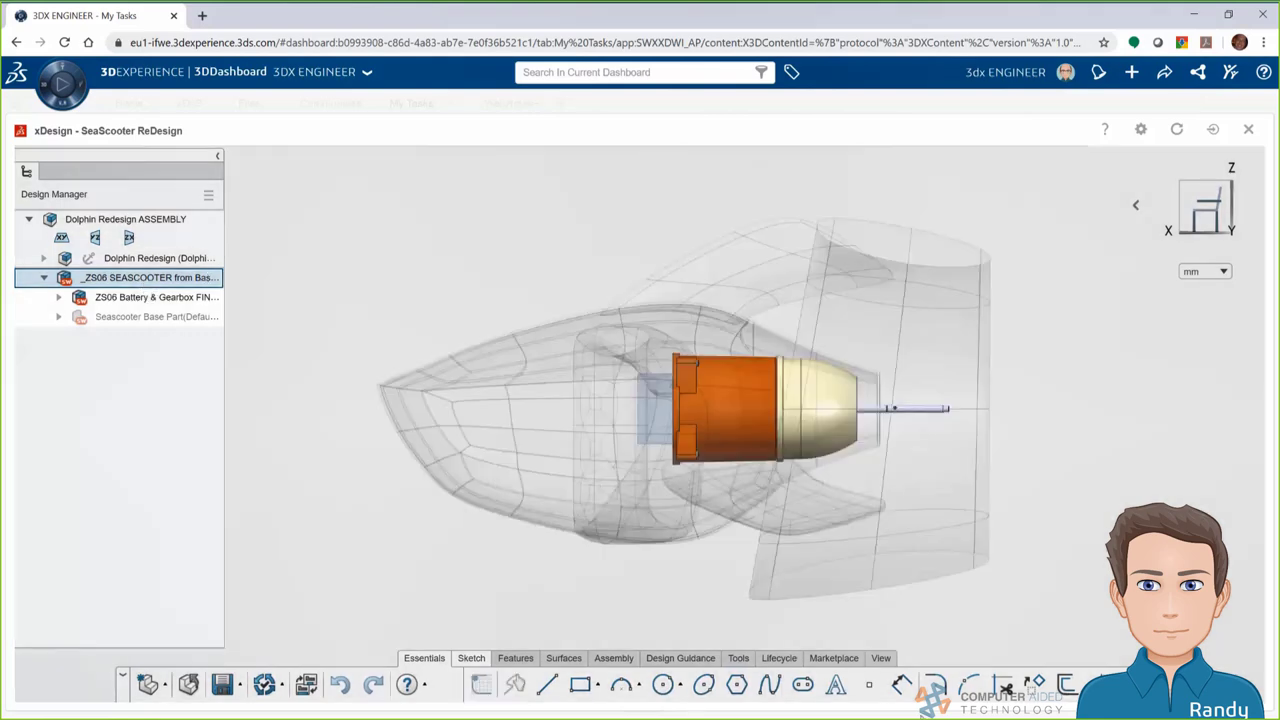
double_click(337, 394)
middle_drag(345, 396, 659, 392)
scroll(558, 394, down, 5)
middle_drag(558, 394, 581, 417)
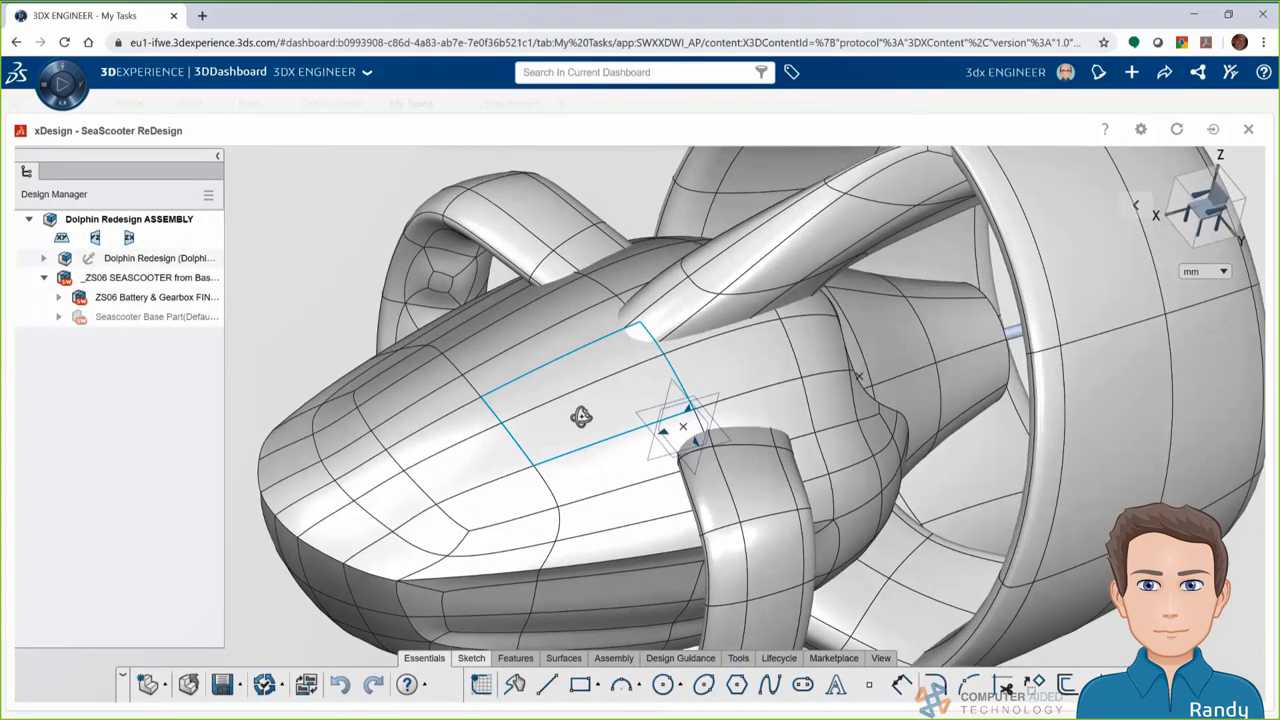
Insert a new component and rename it 'Dolphin Battery Redesign'
click(614, 658)
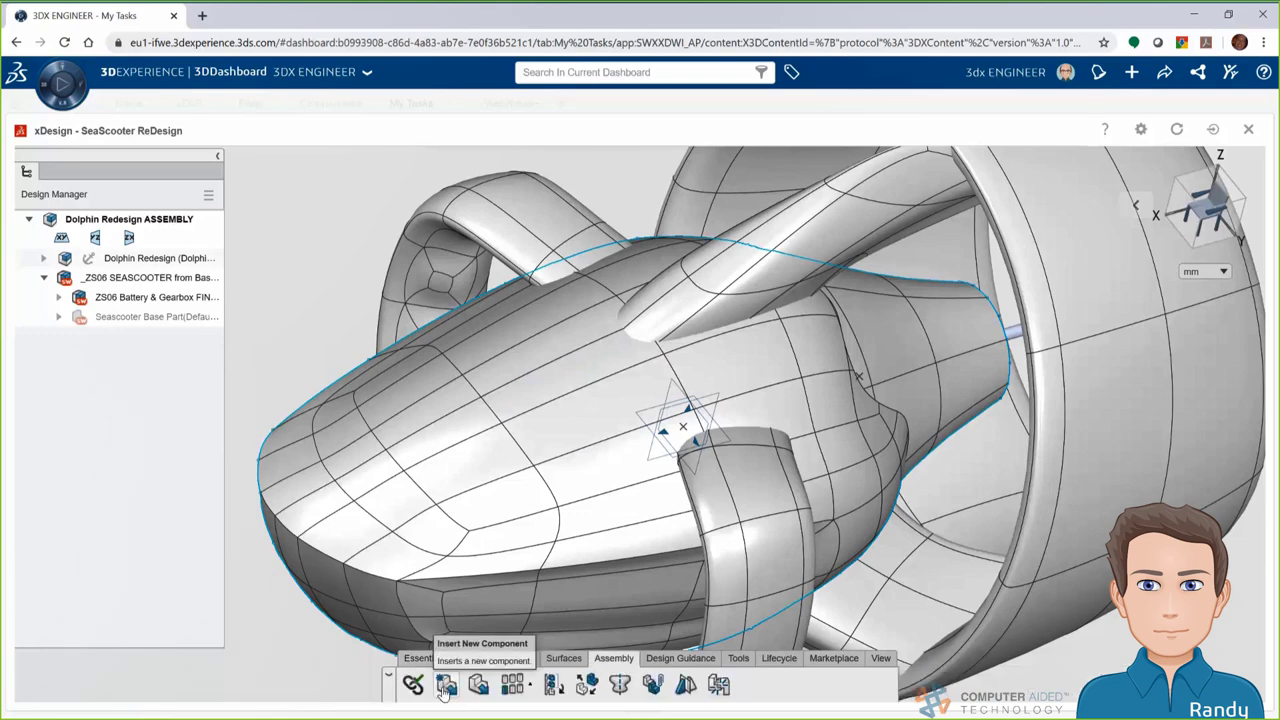
click(445, 688)
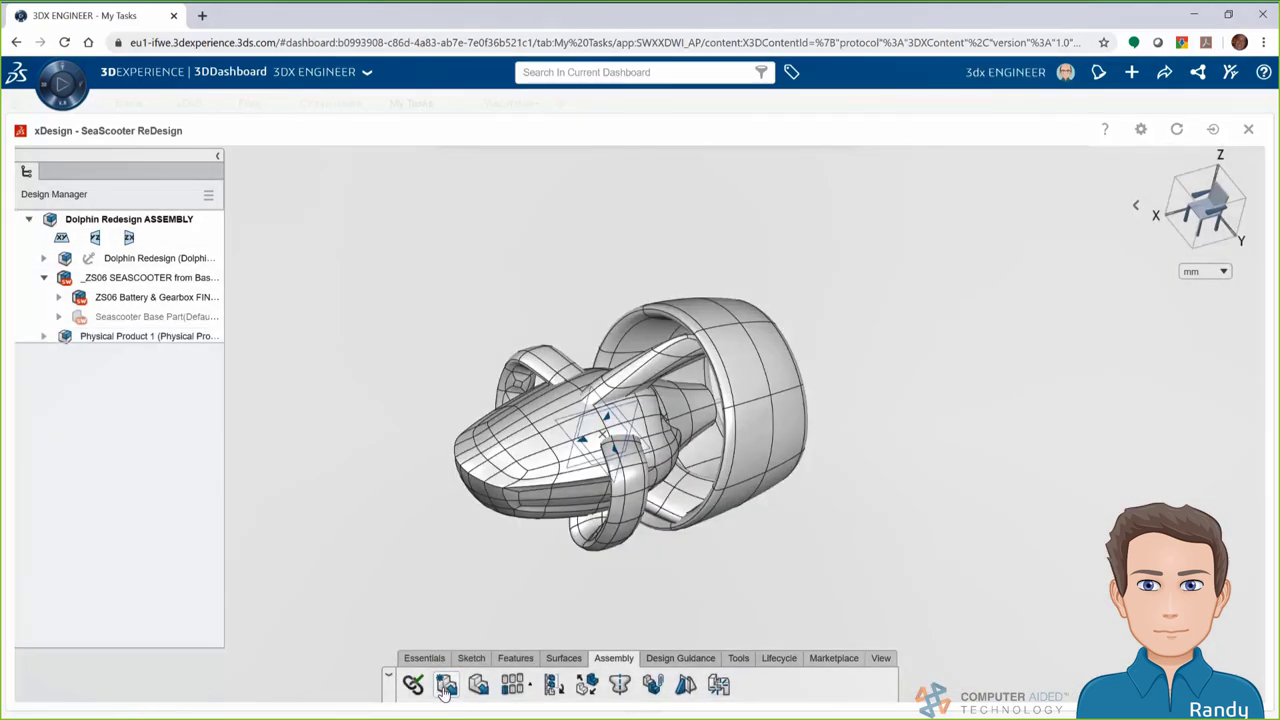
click(114, 338)
click(114, 338)
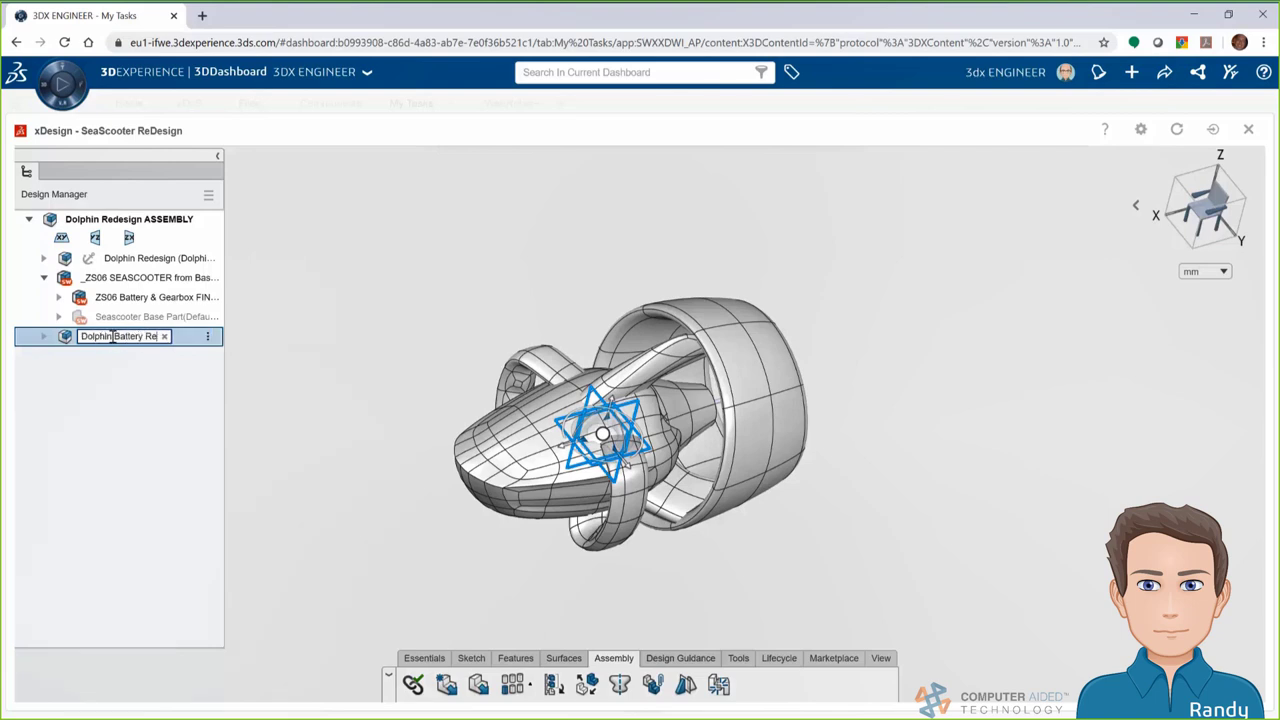
text(Dolphin Battery Redesign)
key(Return)
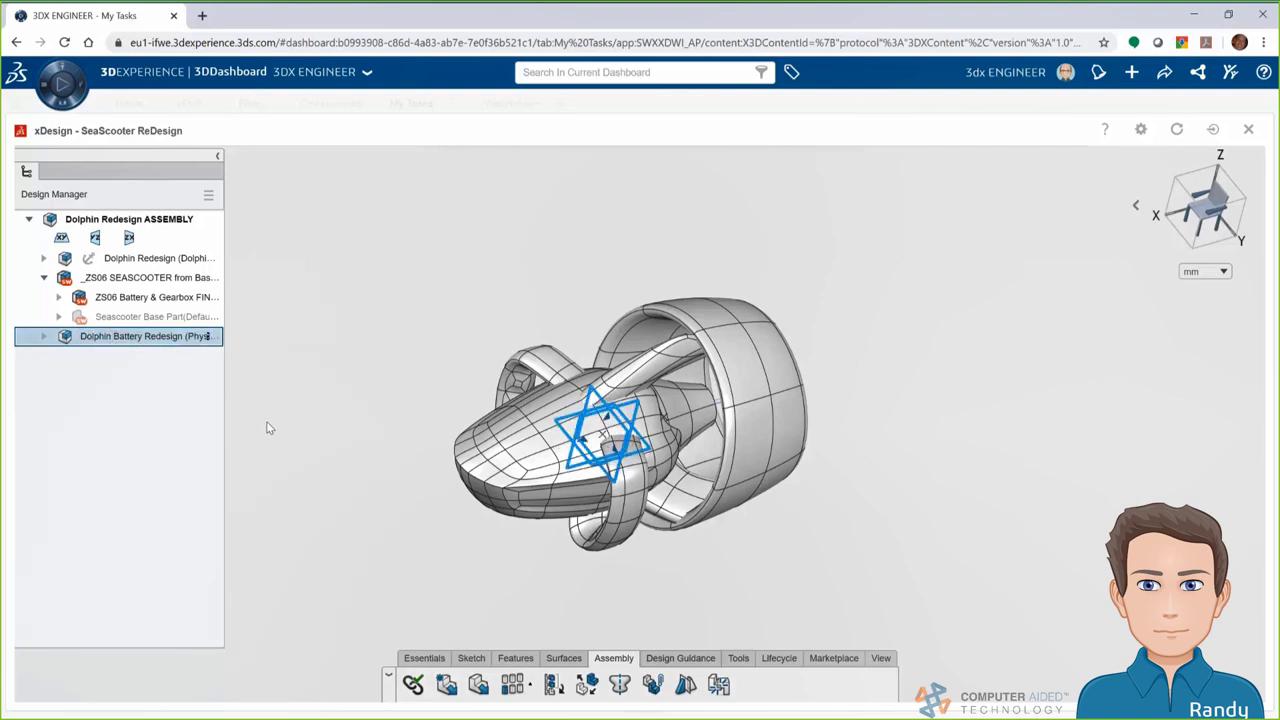
Offset six adjacent hull faces by 0.125 in to create Offset.3
click(881, 658)
mouse_move(1017, 684)
mouse_down()
mouse_move(1090, 684)
mouse_move(1026, 684)
mouse_move(1038, 684)
mouse_up()
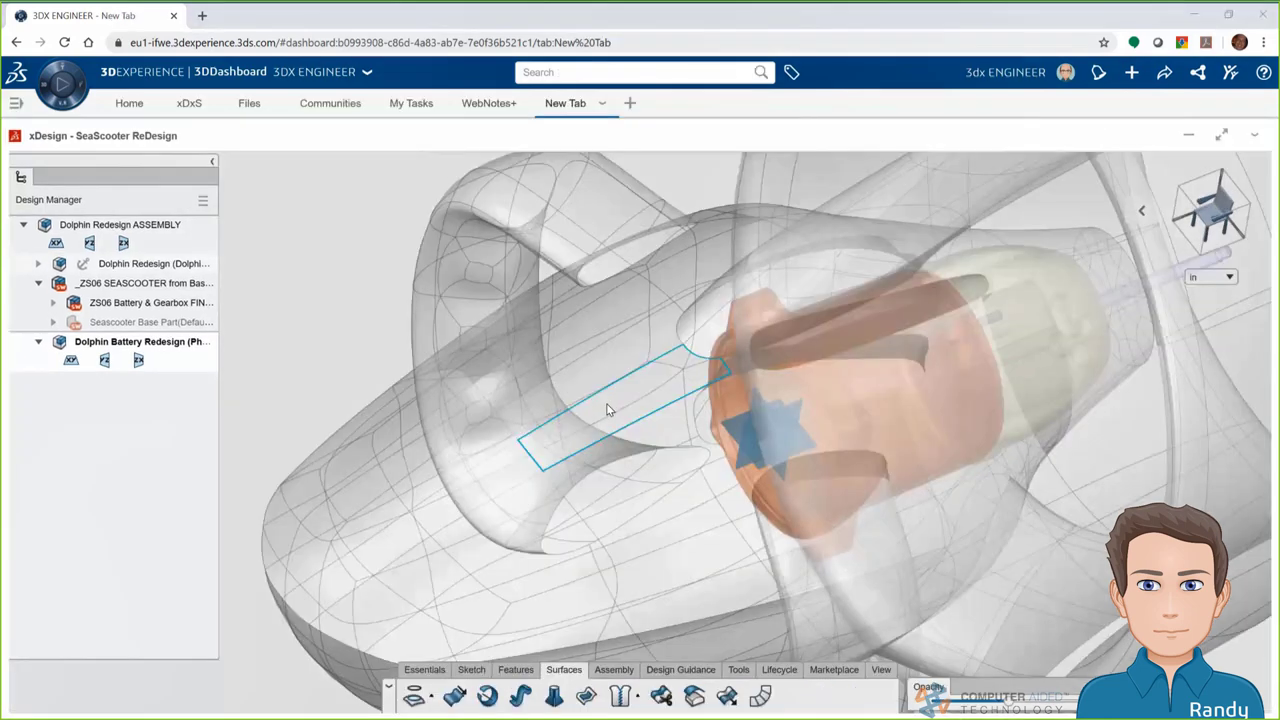
click(606, 403)
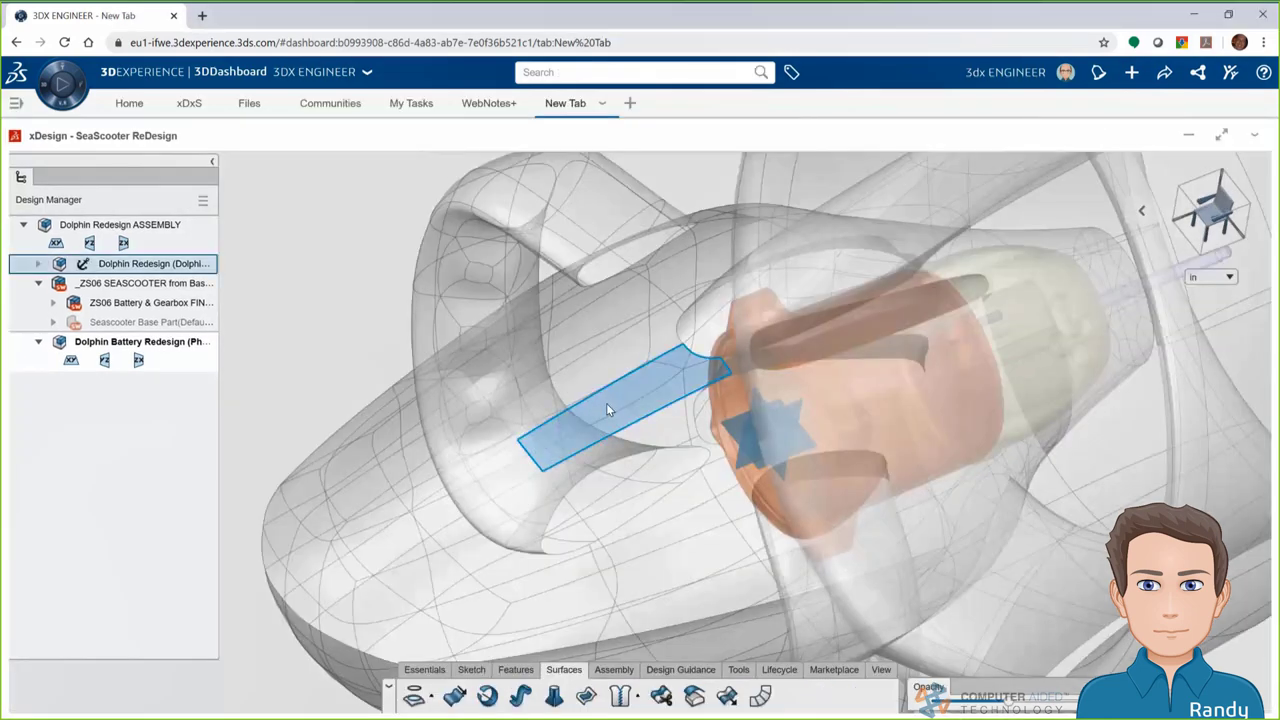
click(694, 697)
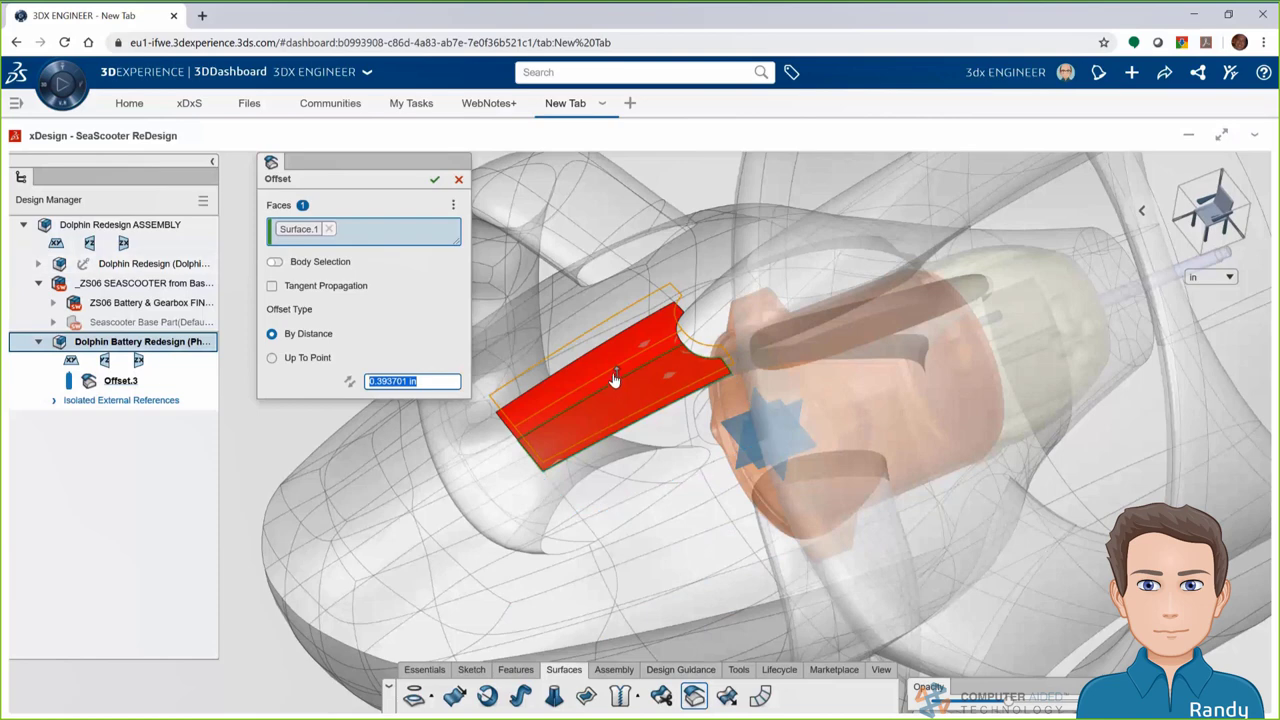
click(630, 460)
click(530, 509)
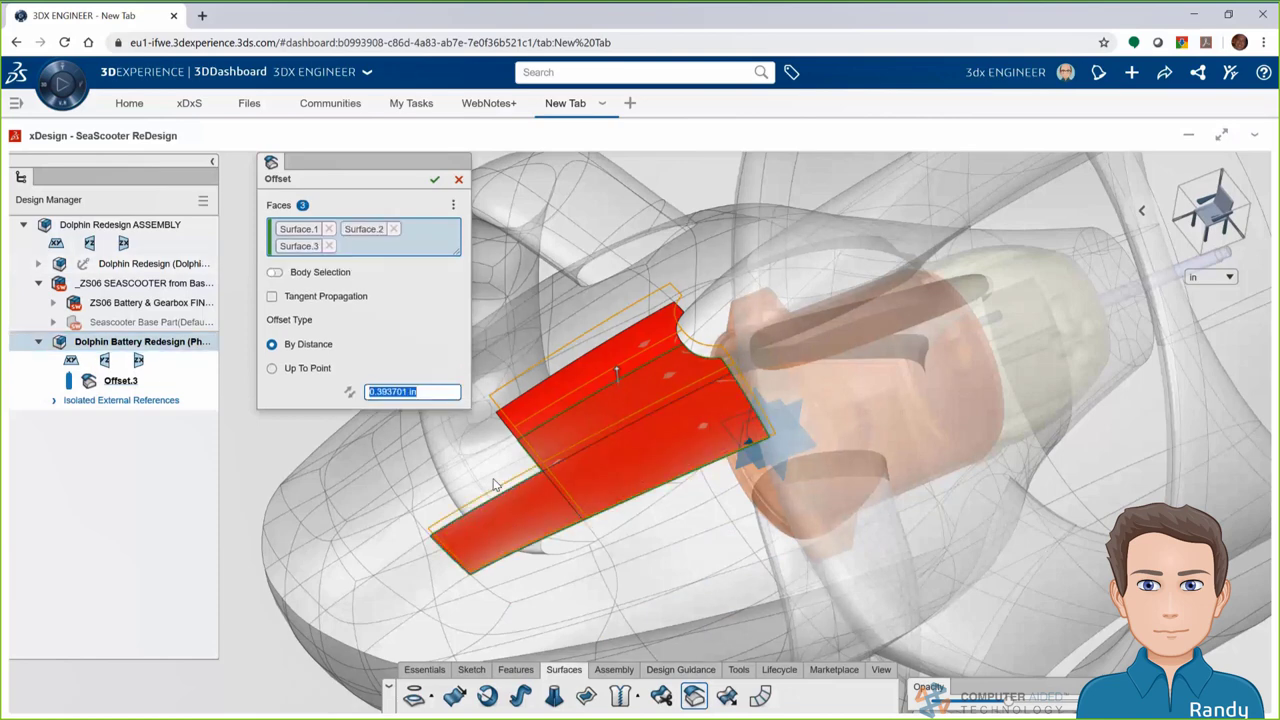
click(467, 450)
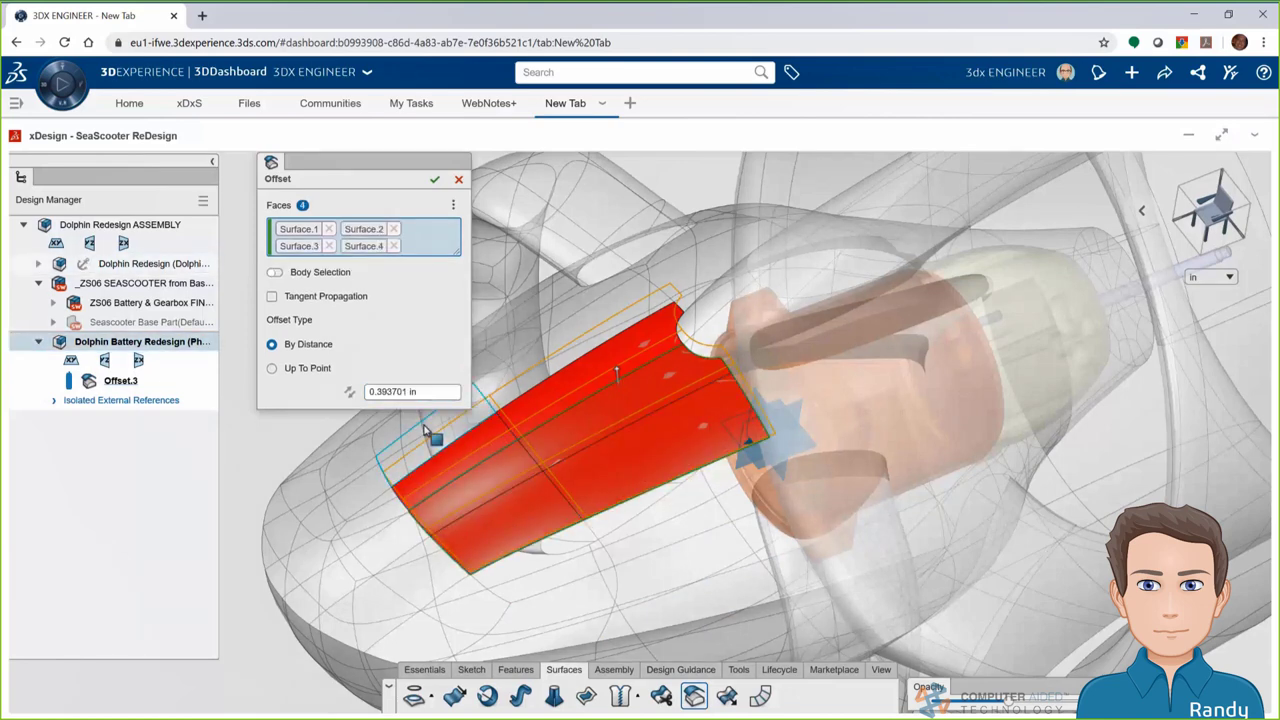
click(439, 421)
click(518, 362)
text(.125)
key(Return)
click(435, 180)
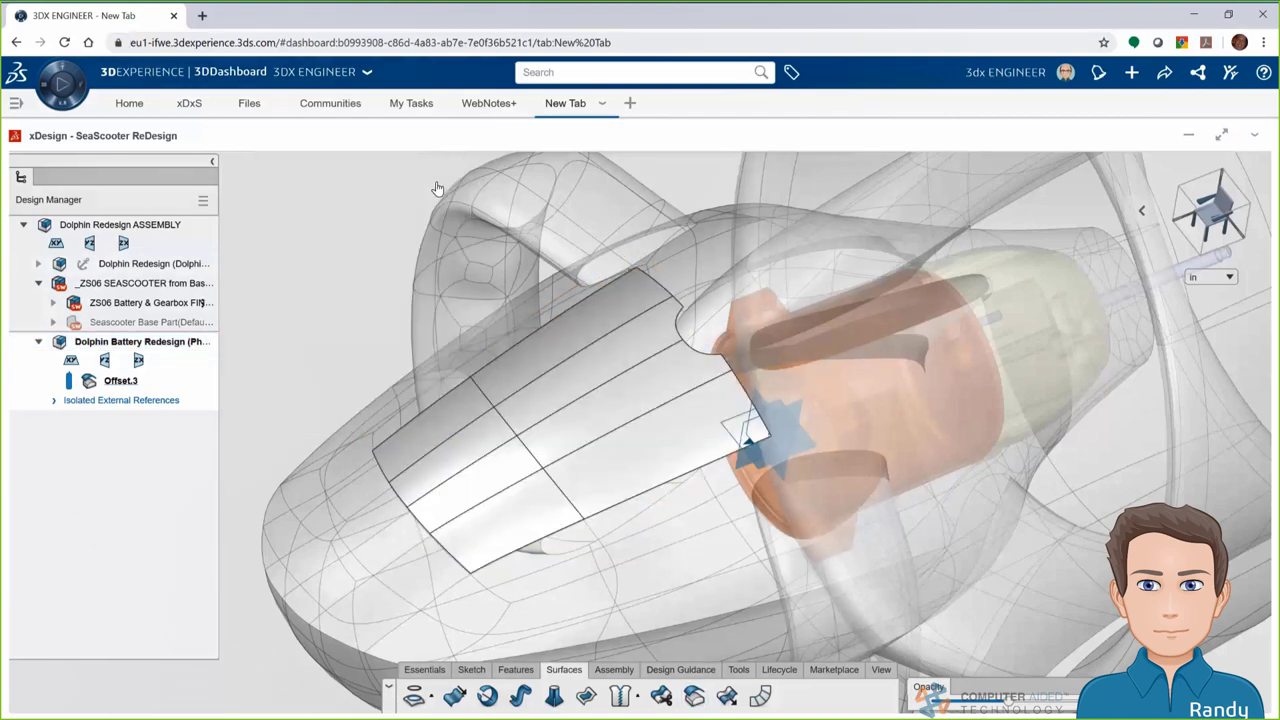
Offset the curved faces near the battery by 0.4 in to create Offset.5
click(712, 300)
click(694, 695)
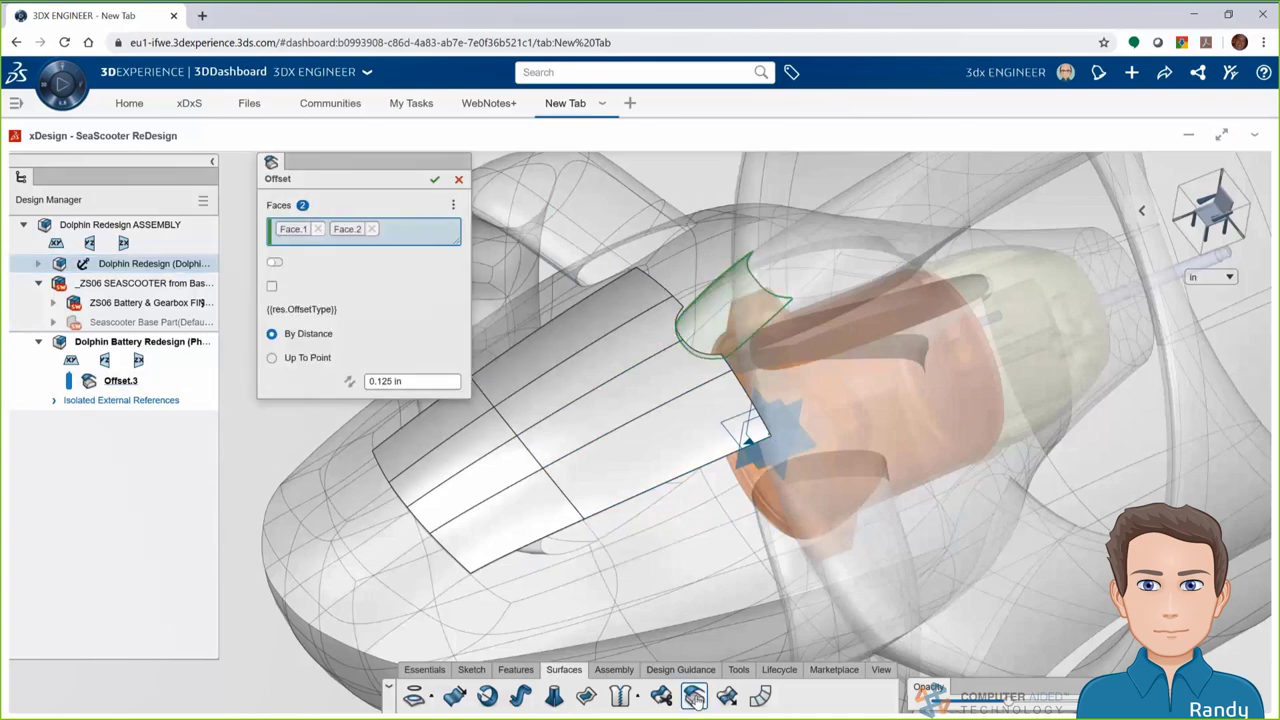
click(372, 382)
text(0.1)
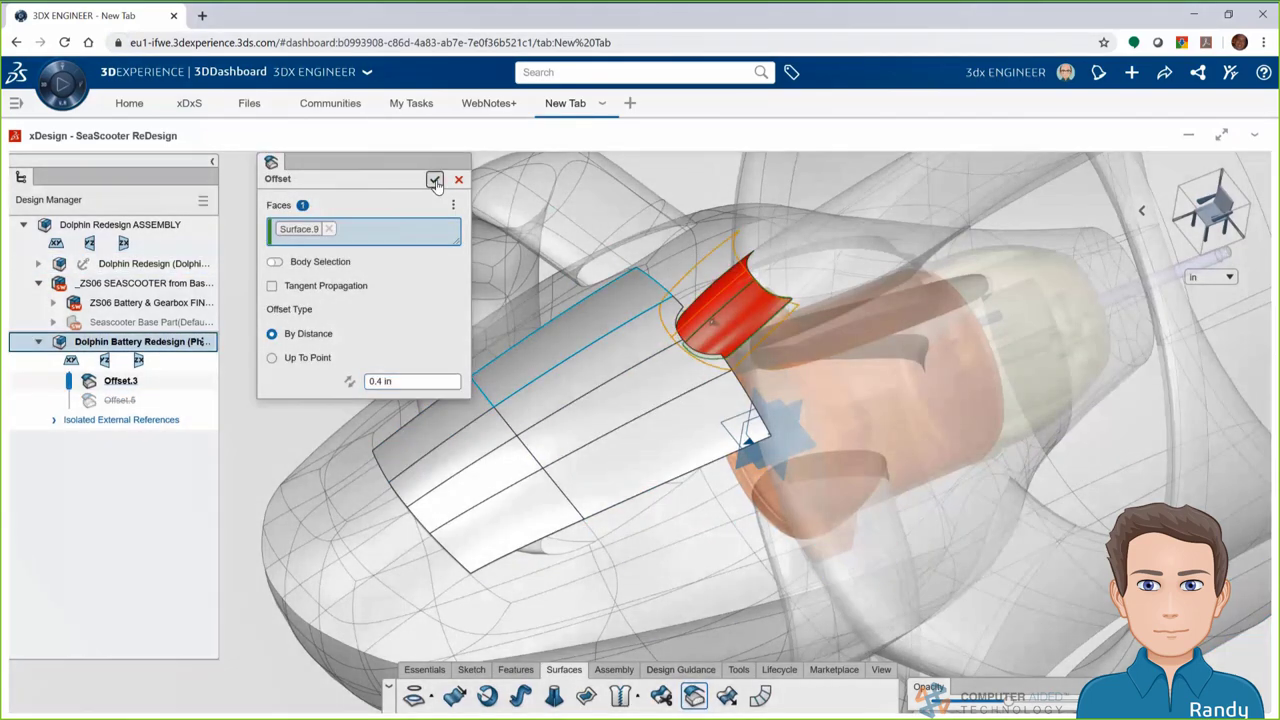
click(435, 180)
drag(1008, 706, 975, 704)
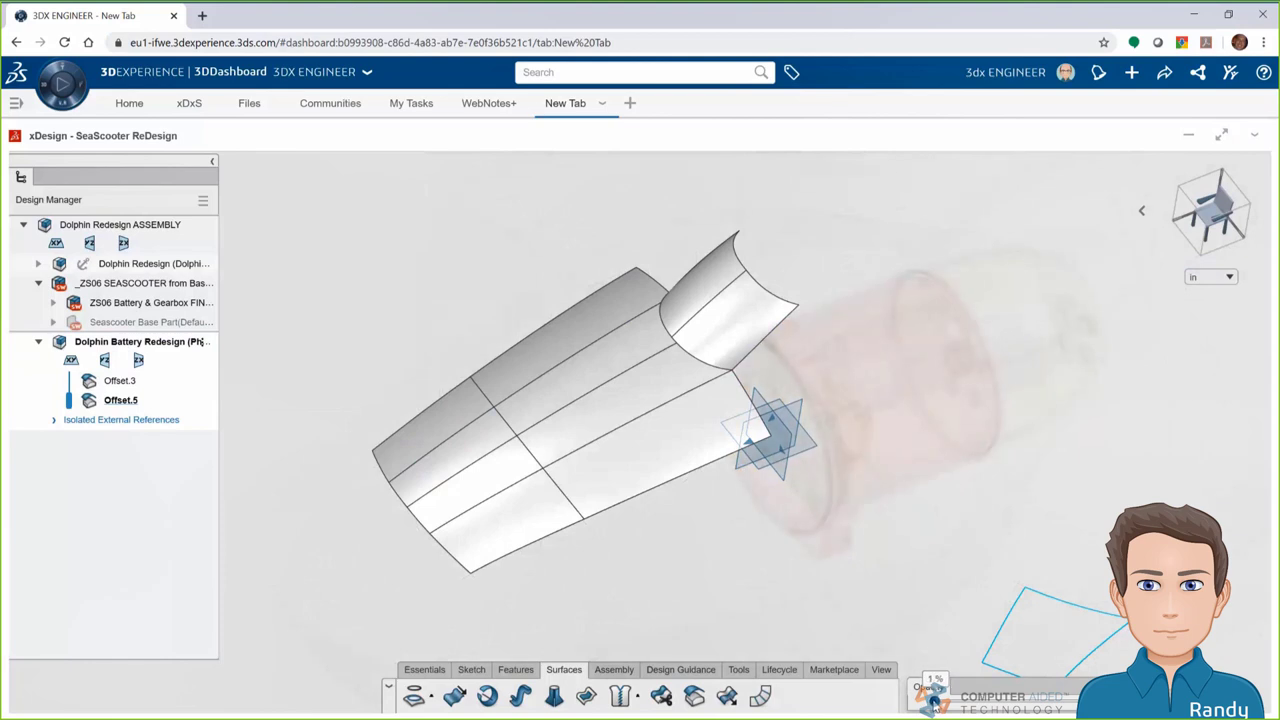
Extend the Offset.5 surface by 1 to create Extend Surface.2
click(729, 698)
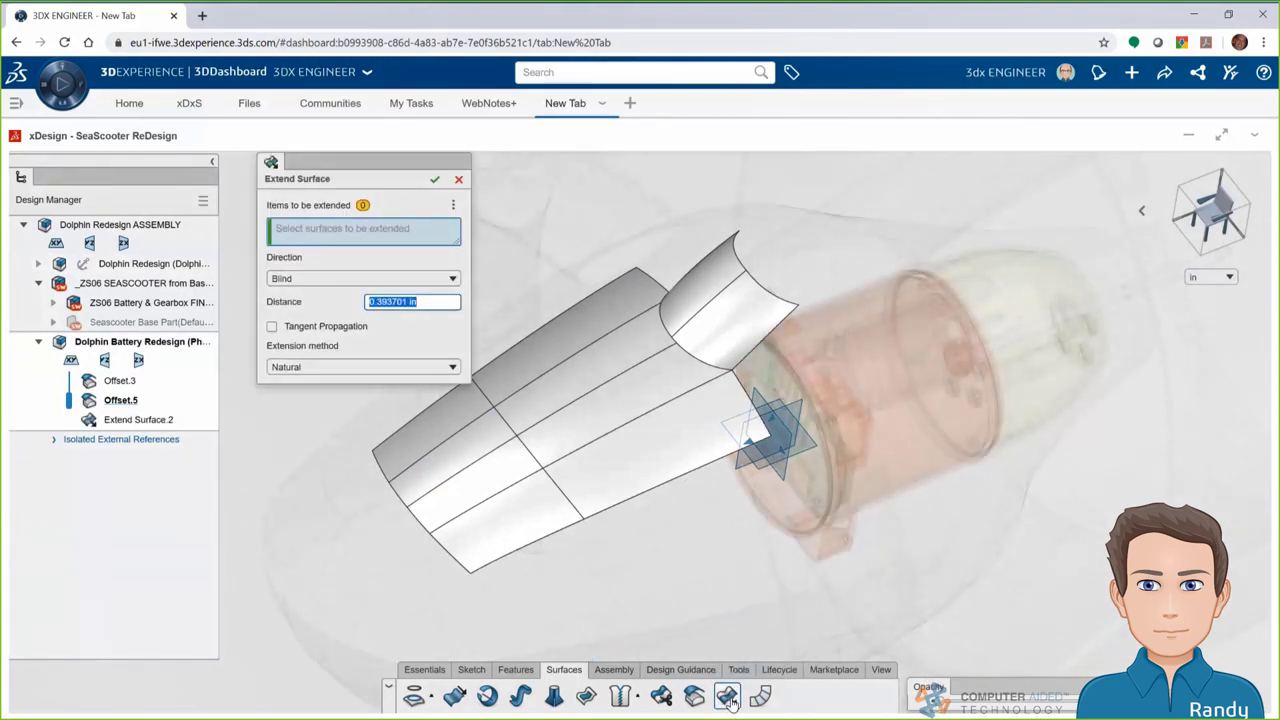
click(706, 341)
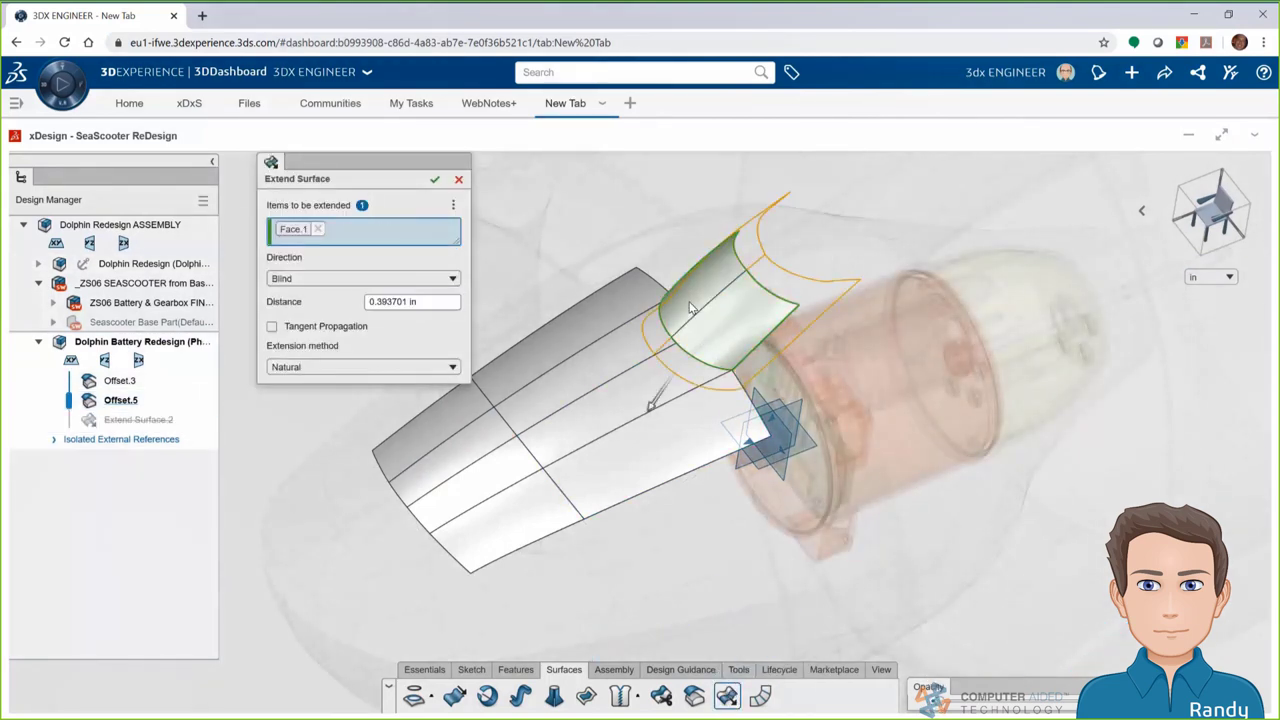
text(1)
click(435, 179)
Mutually trim Offset.3 and Extend Surface.2 into Trim Surface.1
click(661, 697)
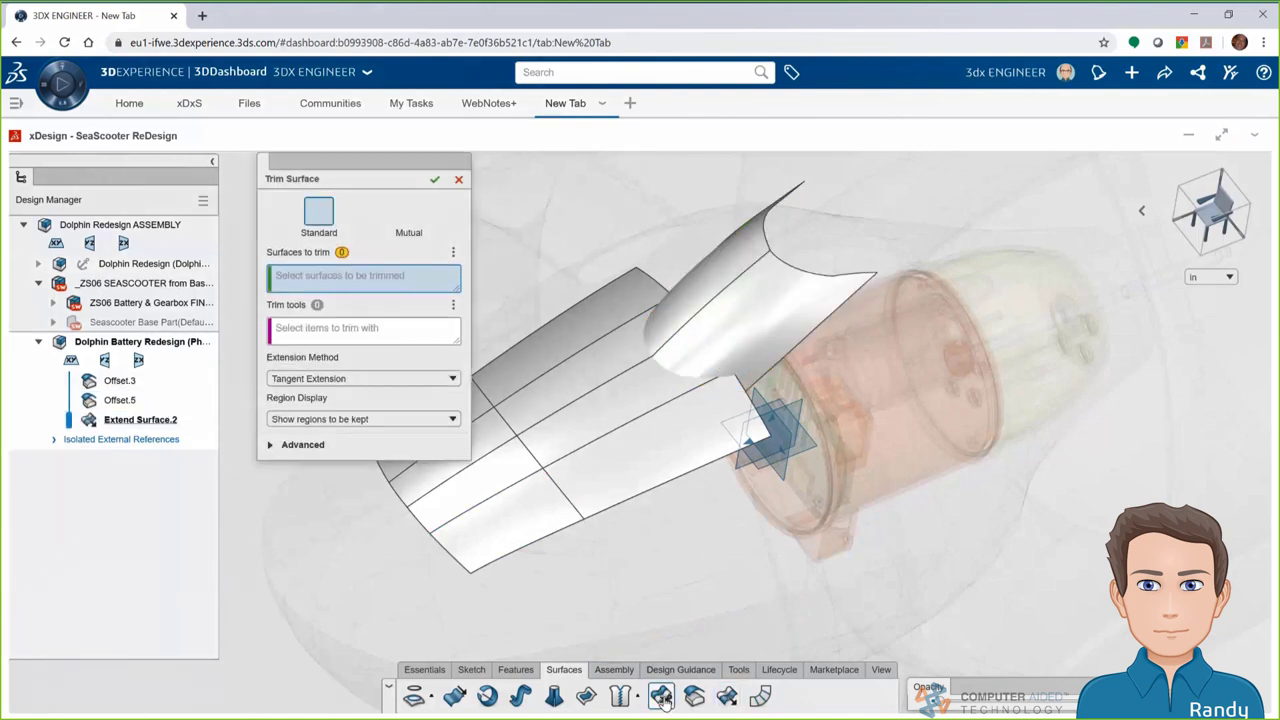
click(408, 214)
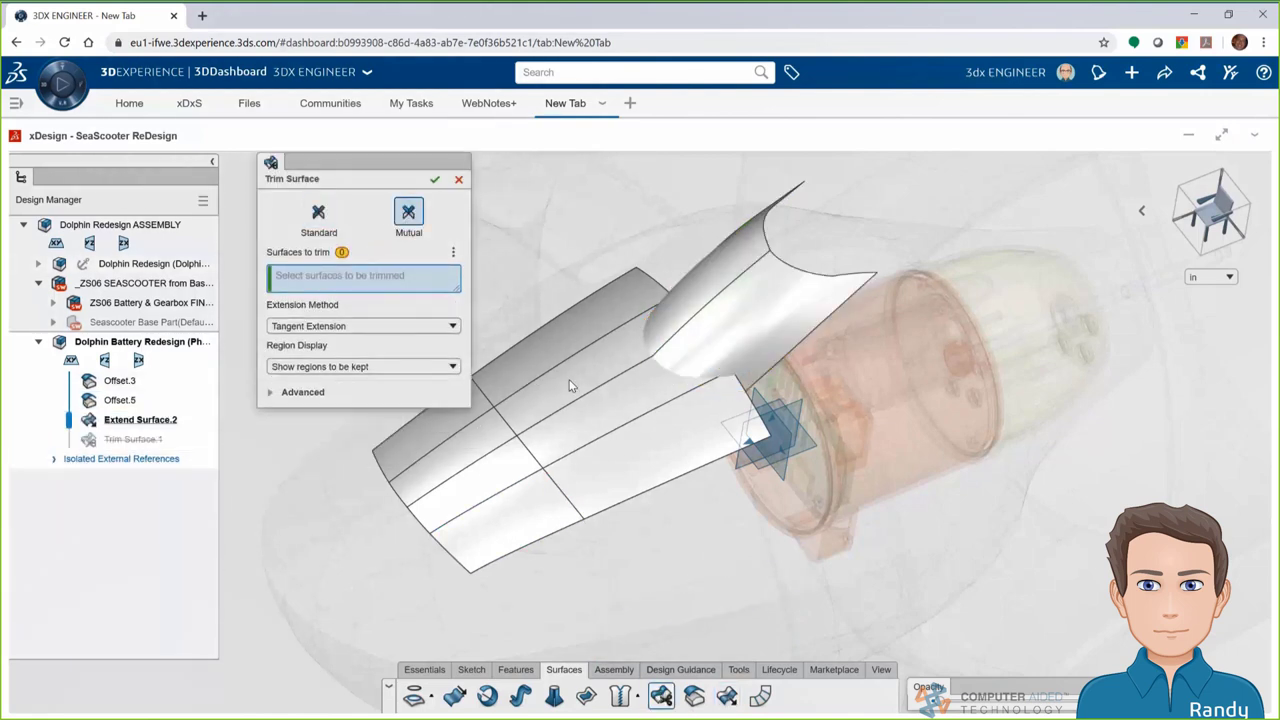
click(700, 340)
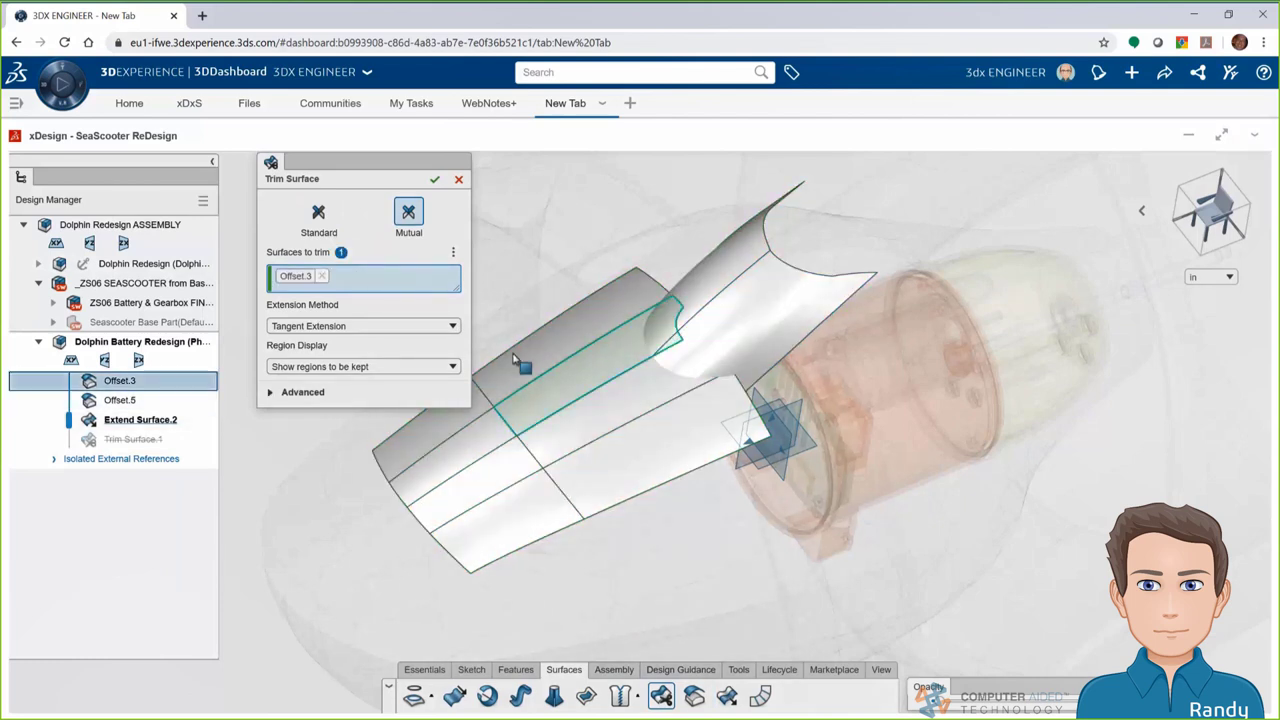
click(685, 300)
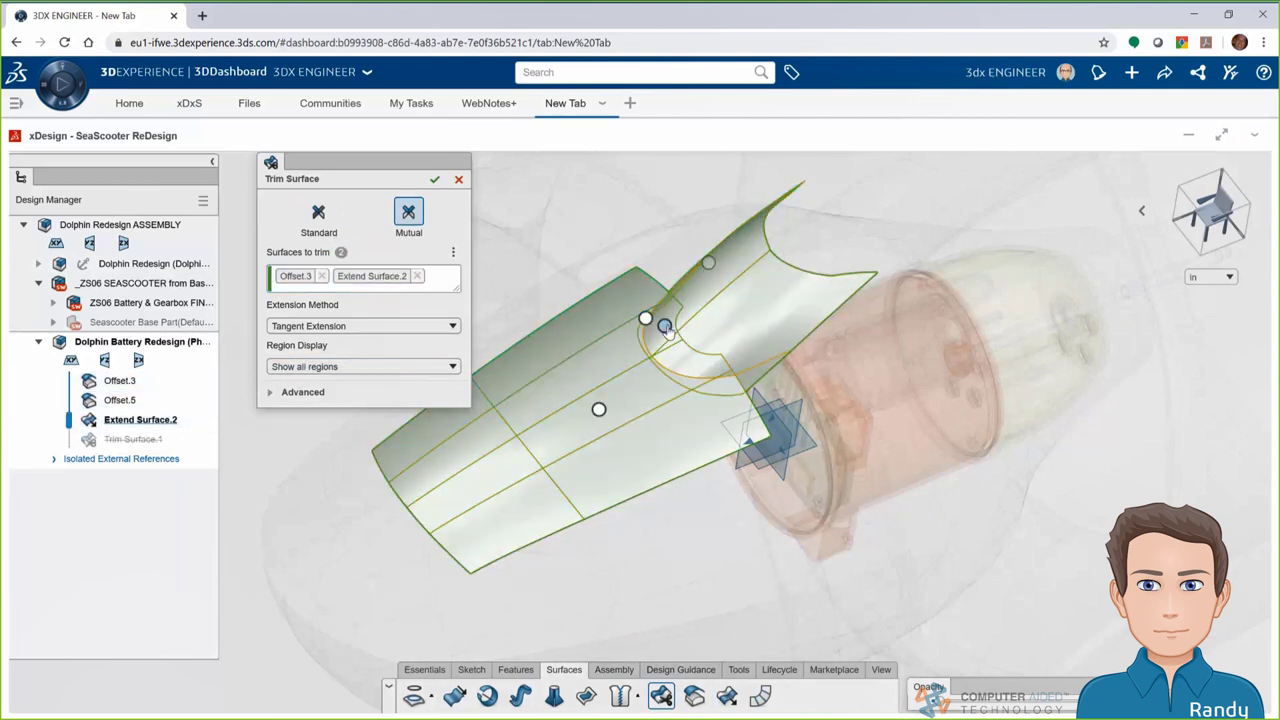
click(435, 180)
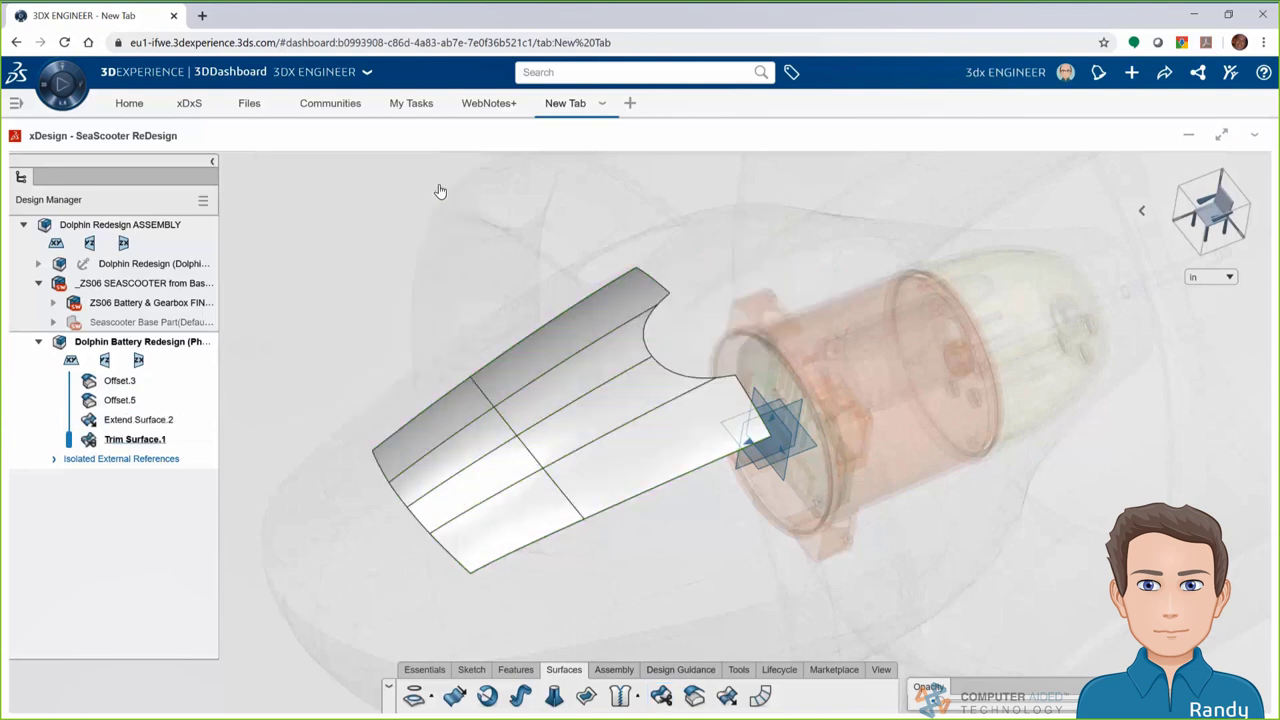
click(516, 669)
Thicken the trimmed surface body 0.4 in, flipped, with 0.1 in offset and Auto Merge off
click(668, 697)
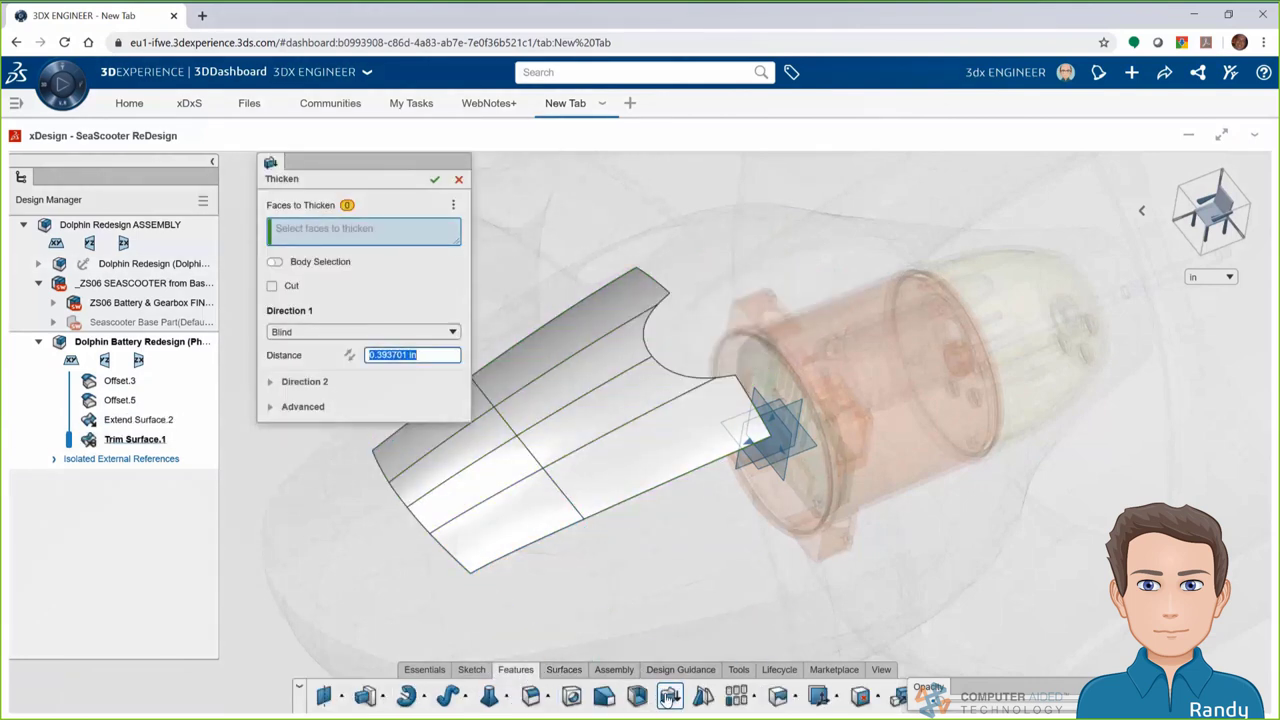
click(276, 262)
click(539, 448)
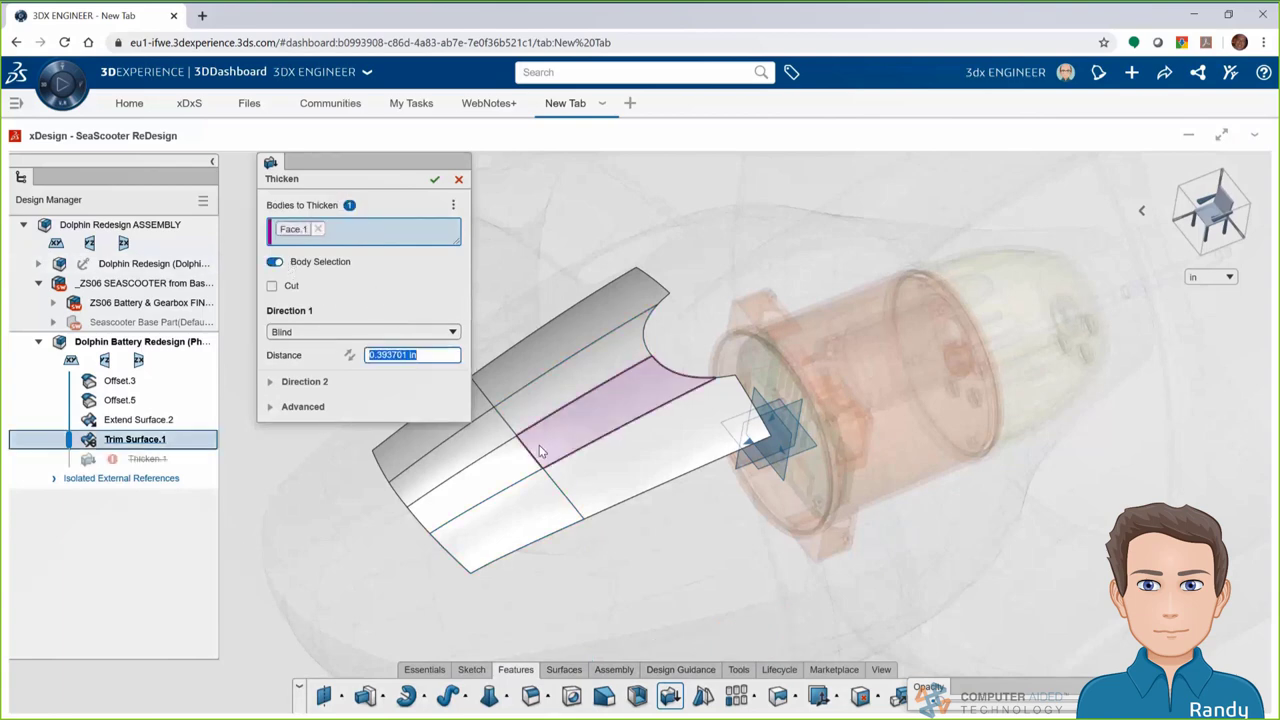
middle_drag(539, 448, 510, 398)
click(349, 355)
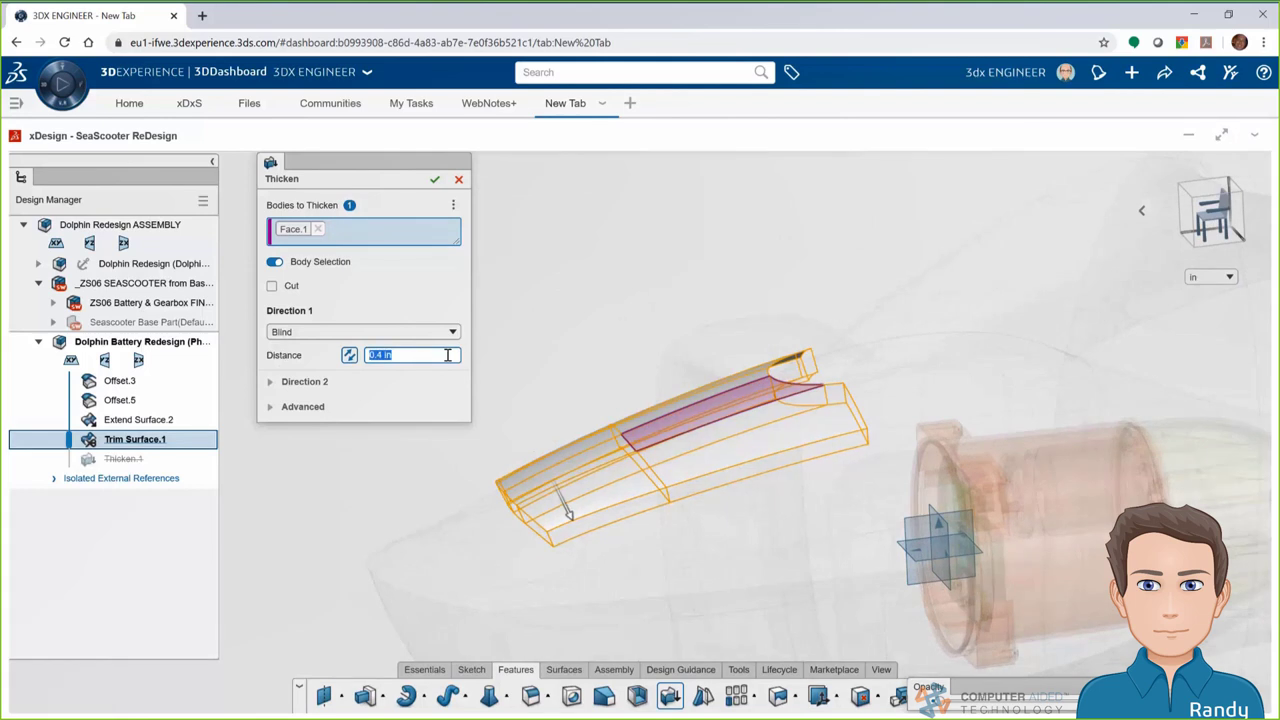
click(300, 407)
click(310, 446)
click(313, 481)
text(2.5mm)
key(Return)
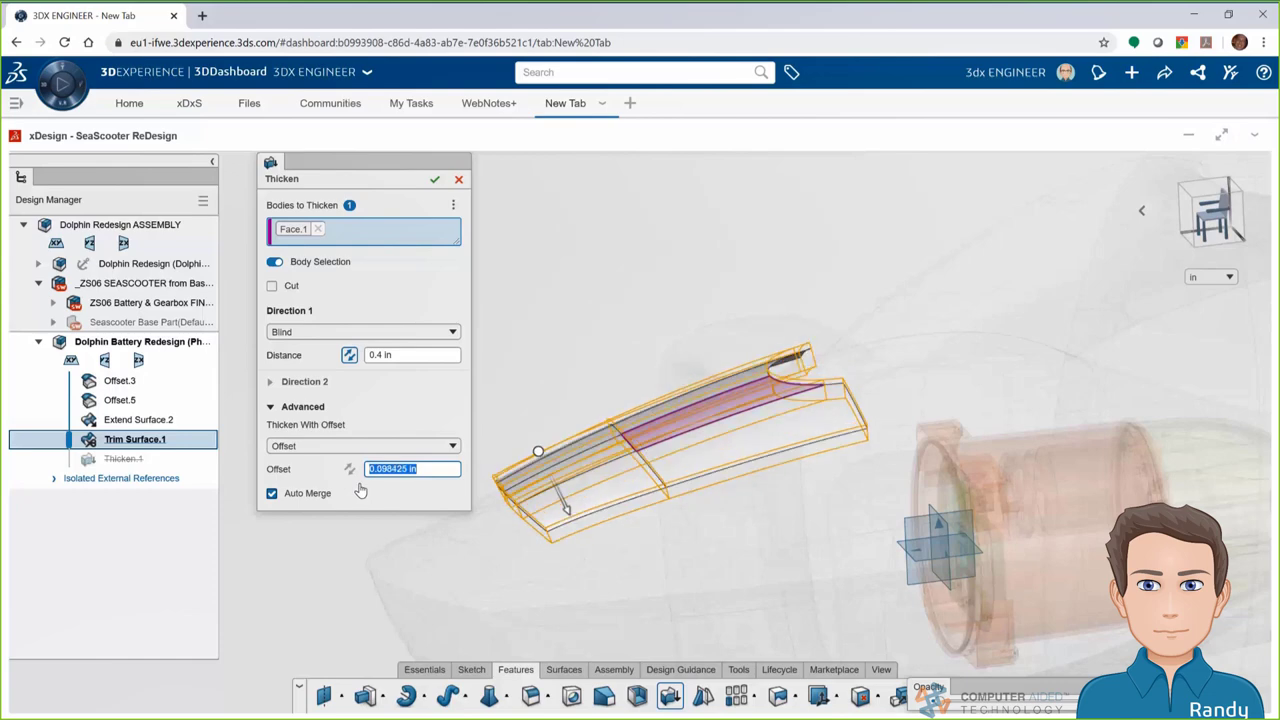
click(364, 492)
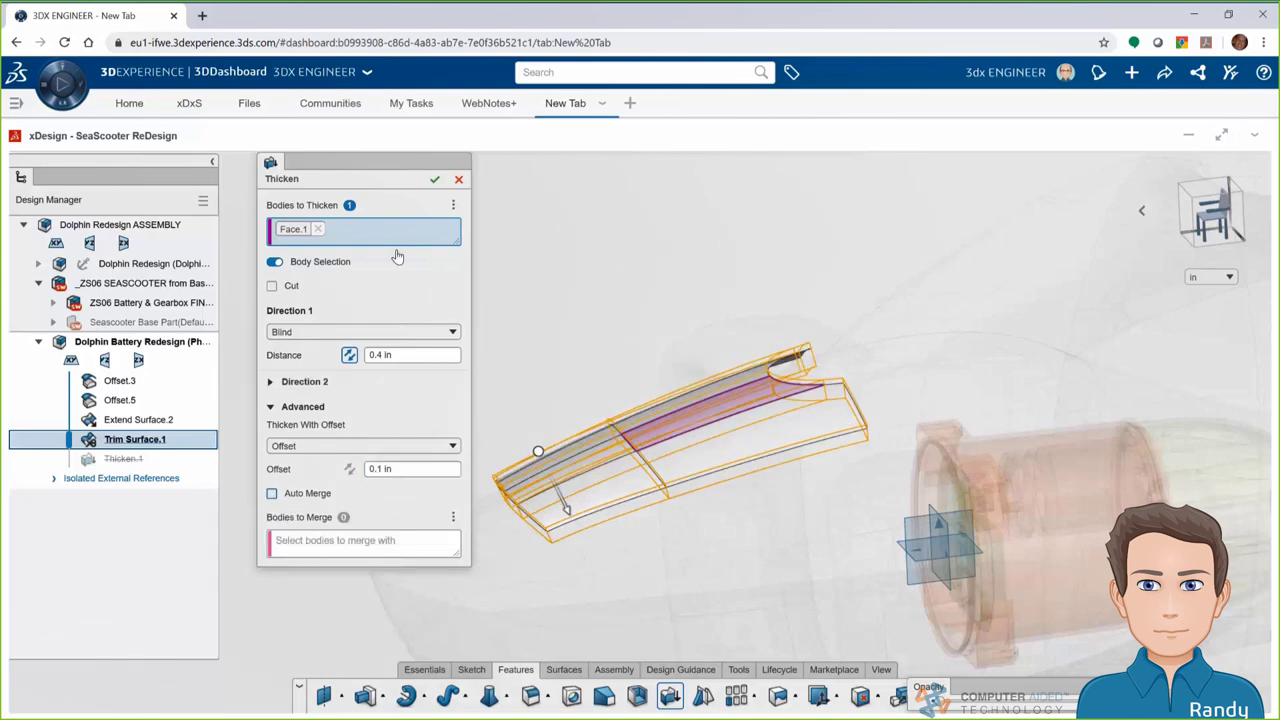
click(433, 181)
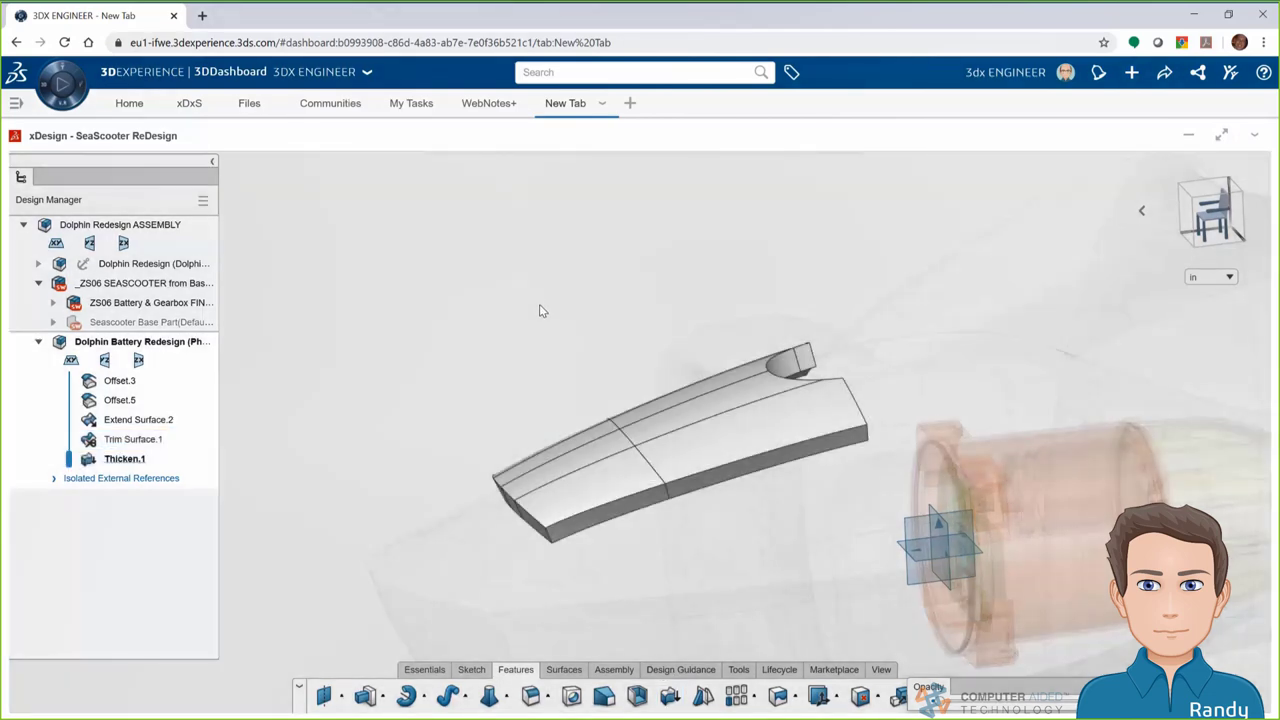
Colour the Dolphin Battery Redesign component yellow
click(180, 341)
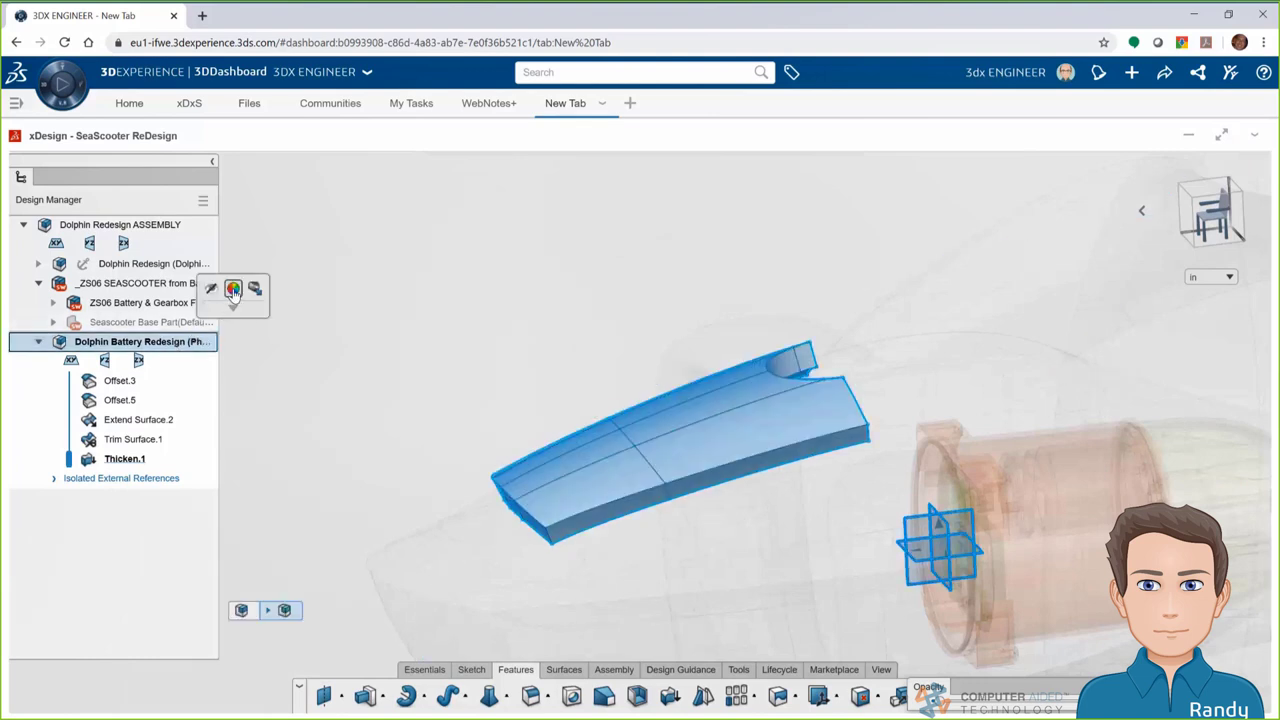
key(c)
click(453, 298)
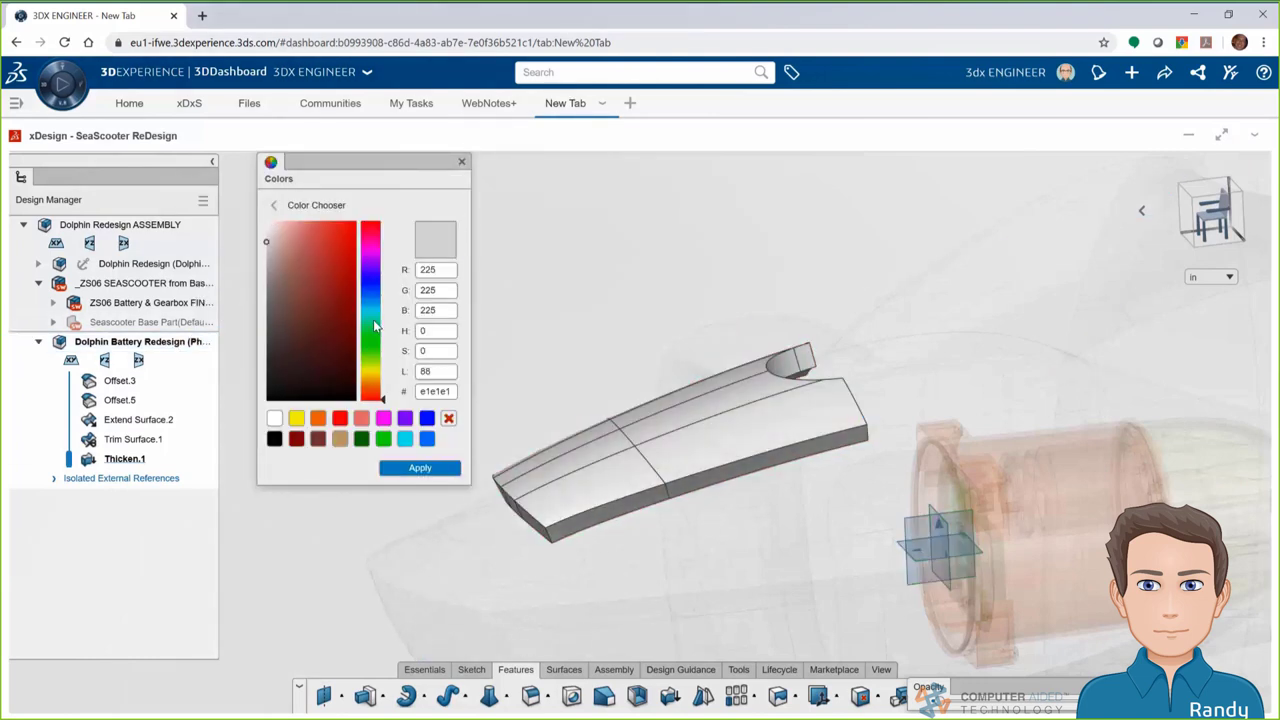
drag(378, 326, 382, 371)
click(296, 418)
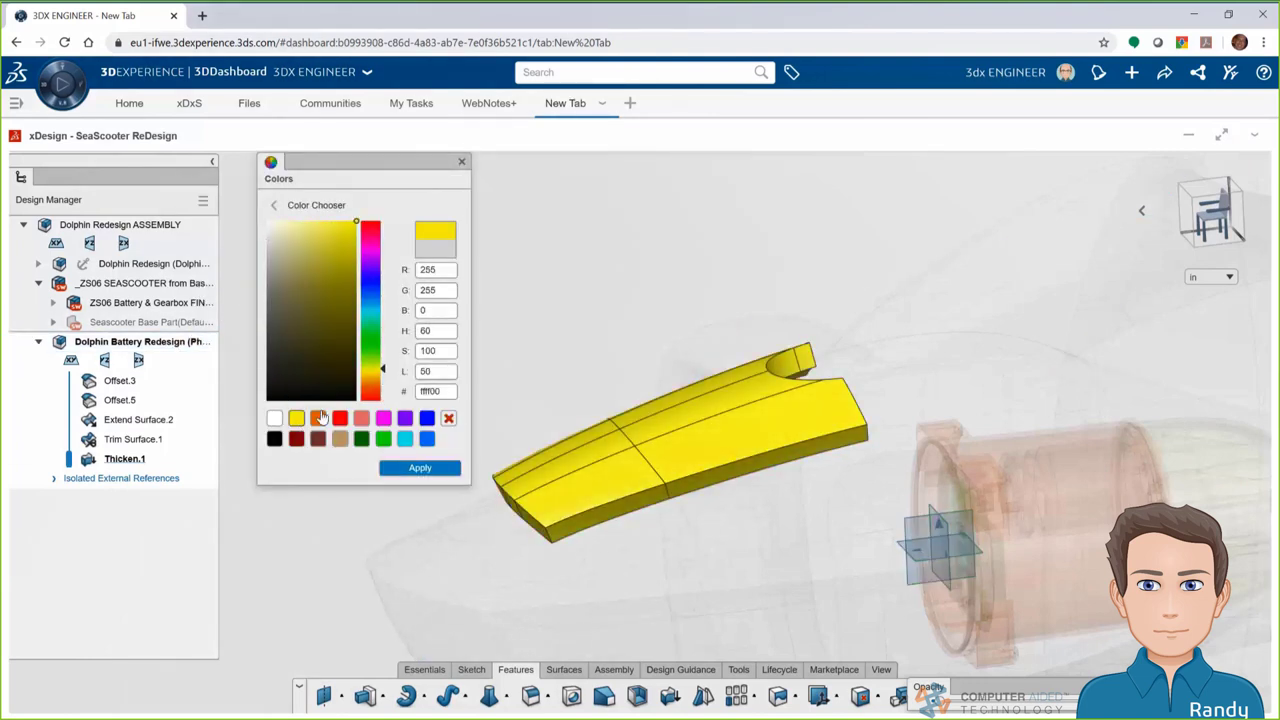
click(420, 467)
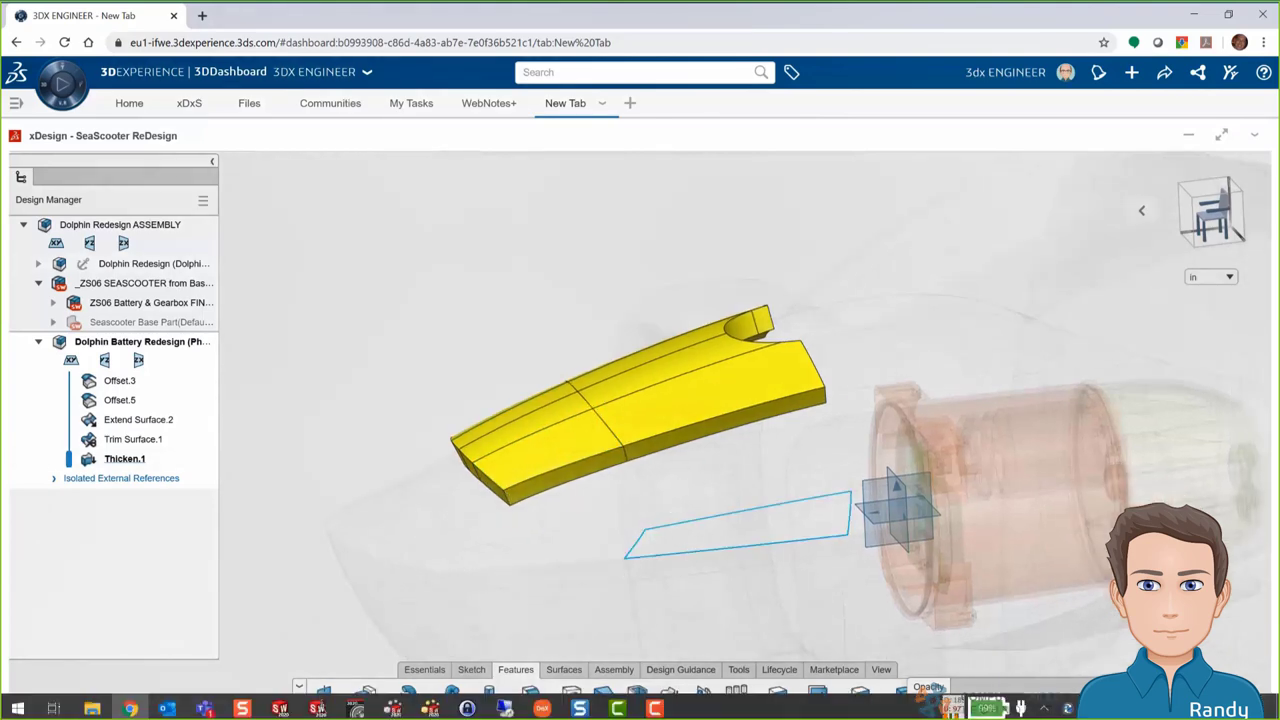
Turn to a side-on view and make the surrounding scooter body see-through
click(928, 688)
drag(1000, 705, 1030, 705)
middle_drag(905, 625, 906, 525)
click(1213, 215)
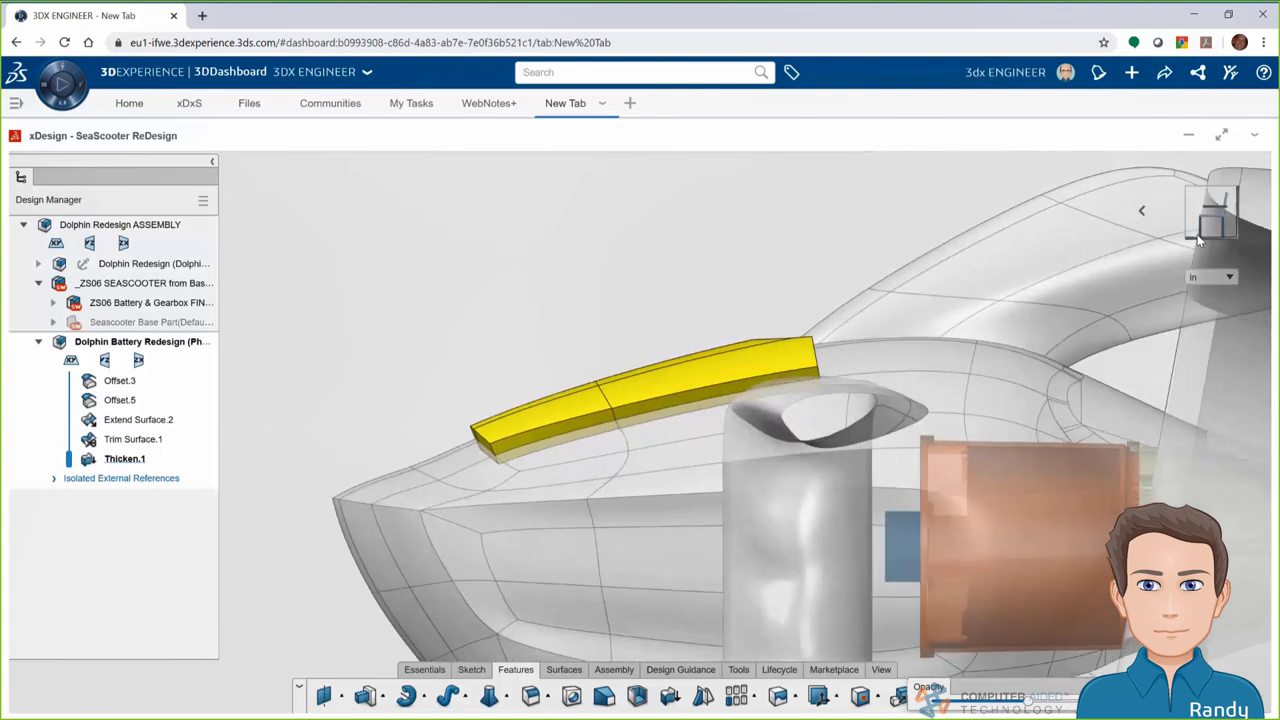
drag(995, 705, 965, 705)
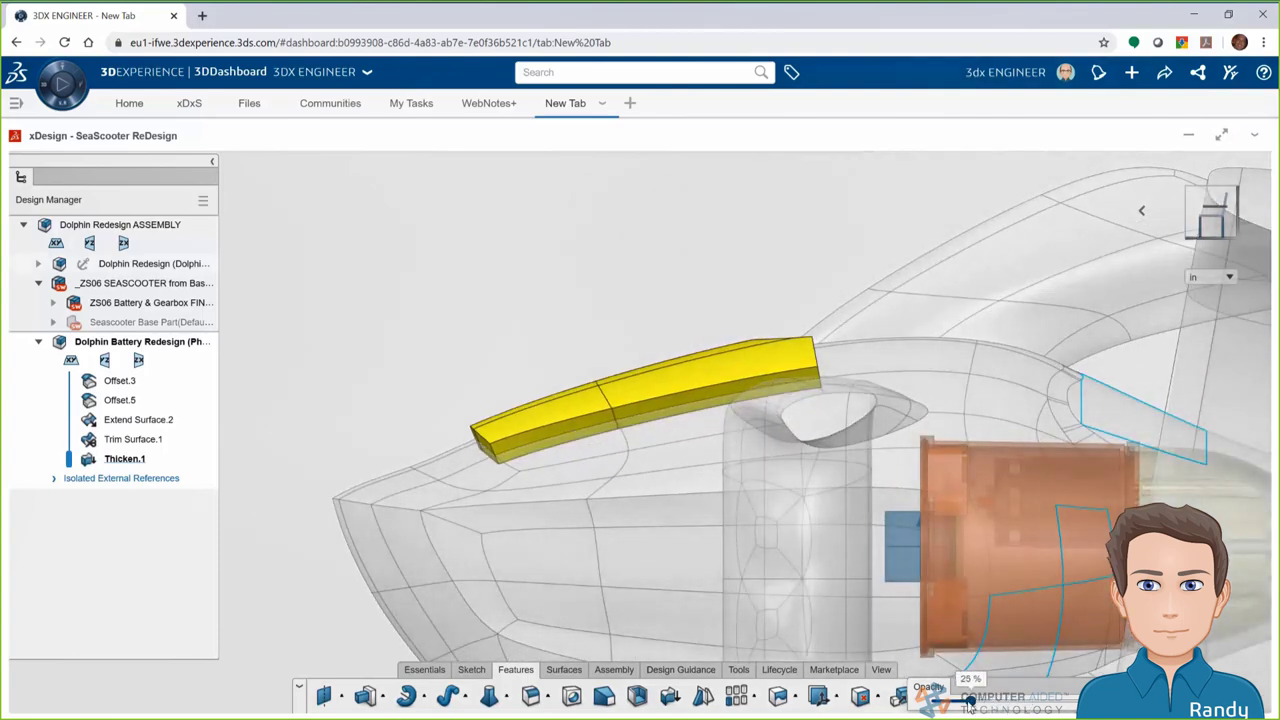
Fillet four outer edges of the yellow battery part at 0.35 in
middle_drag(825, 560, 760, 540)
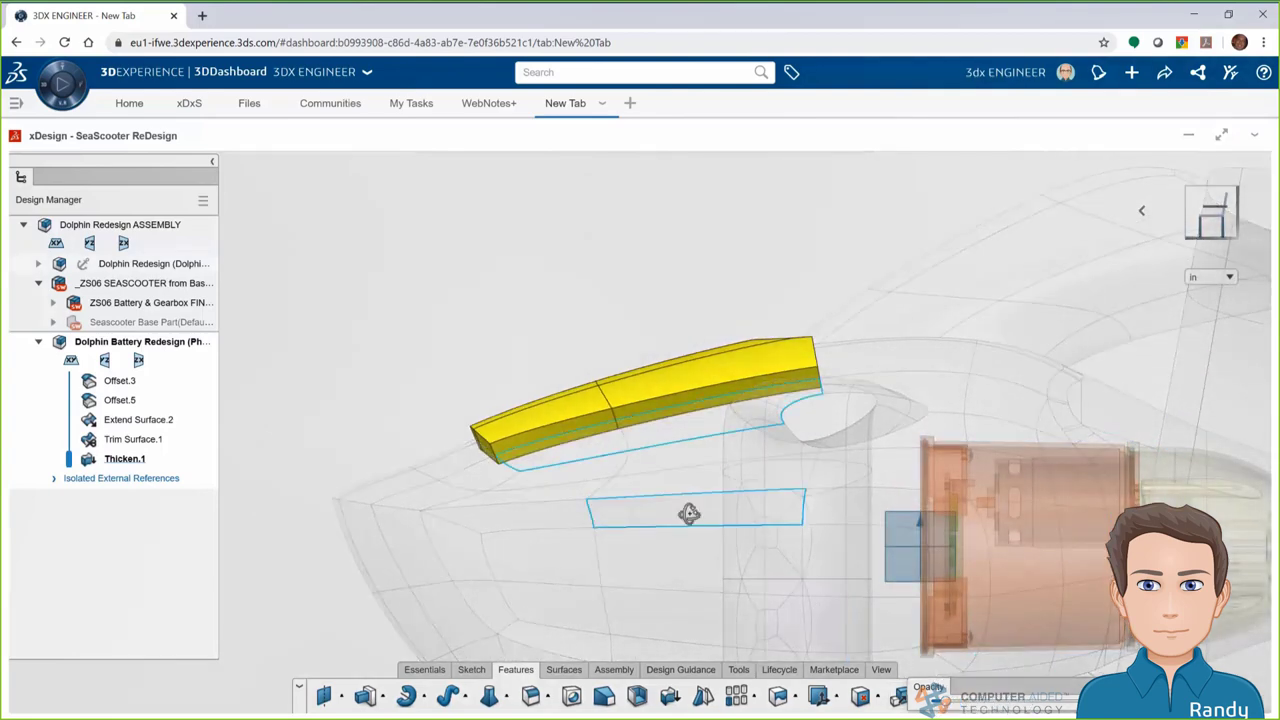
mouse_move(694, 517)
middle_down()
mouse_move(666, 497)
mouse_move(708, 582)
middle_up()
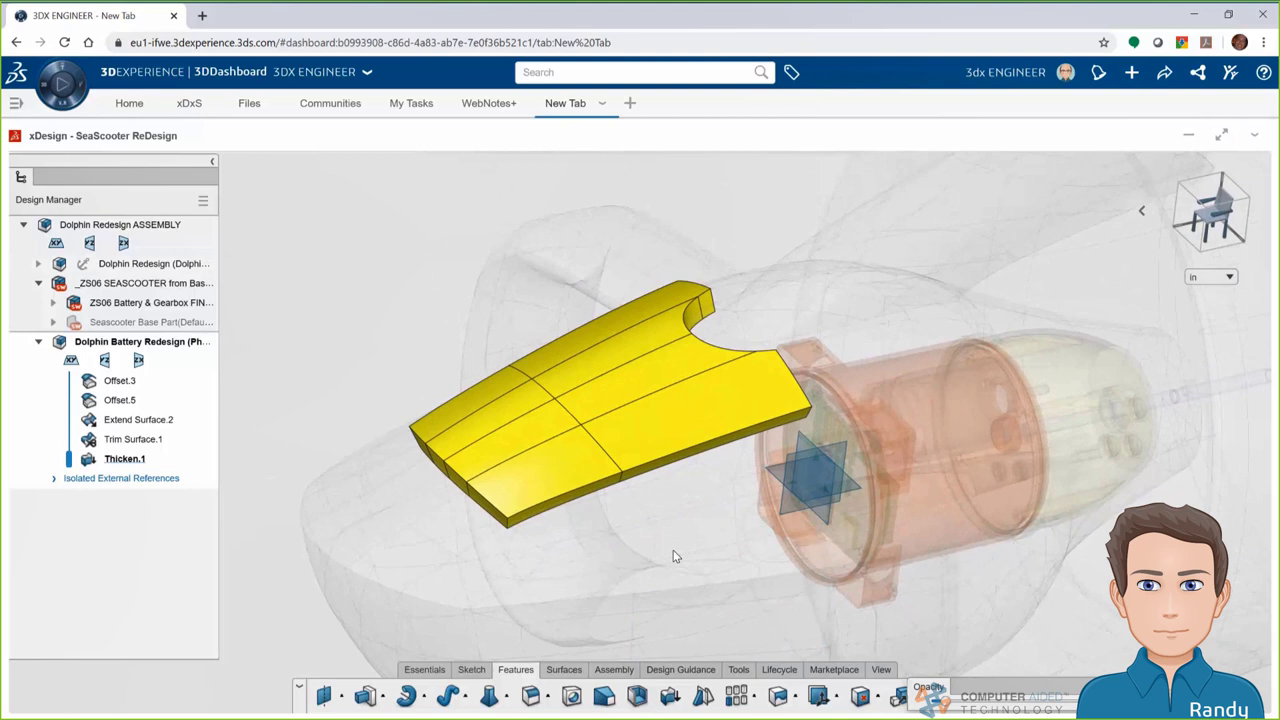
click(531, 696)
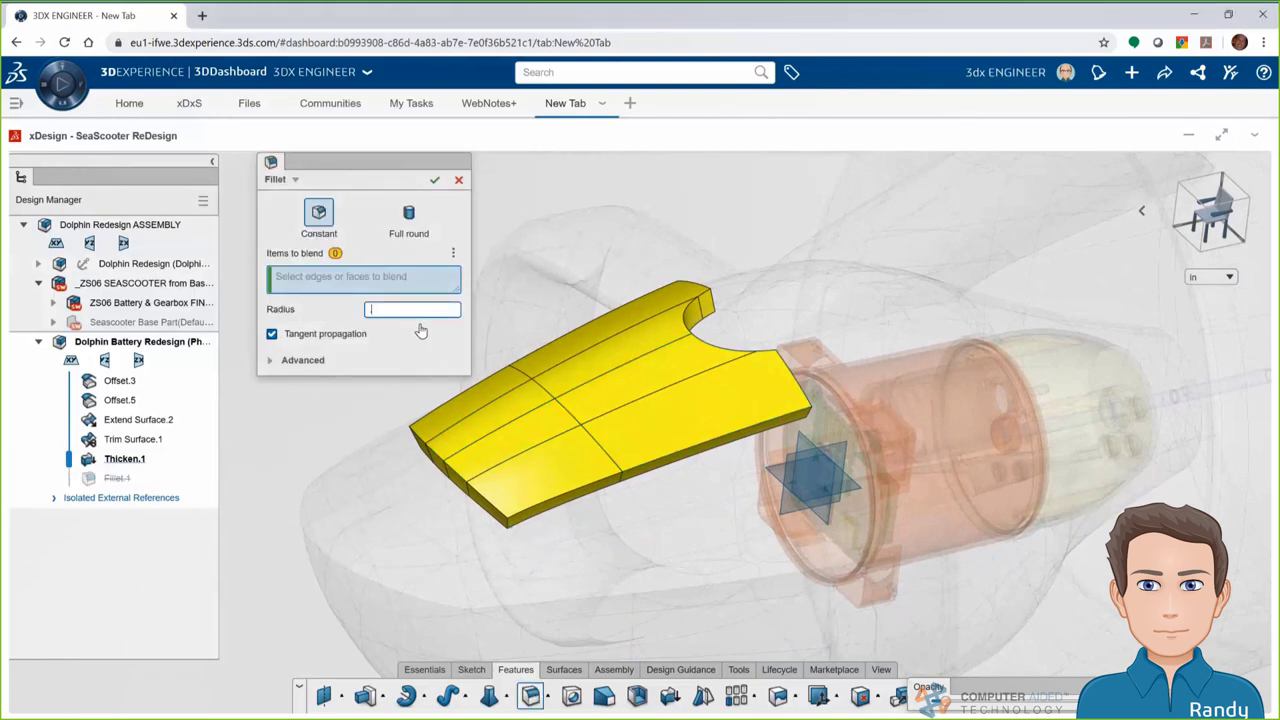
scroll(809, 420, up, 5)
click(811, 403)
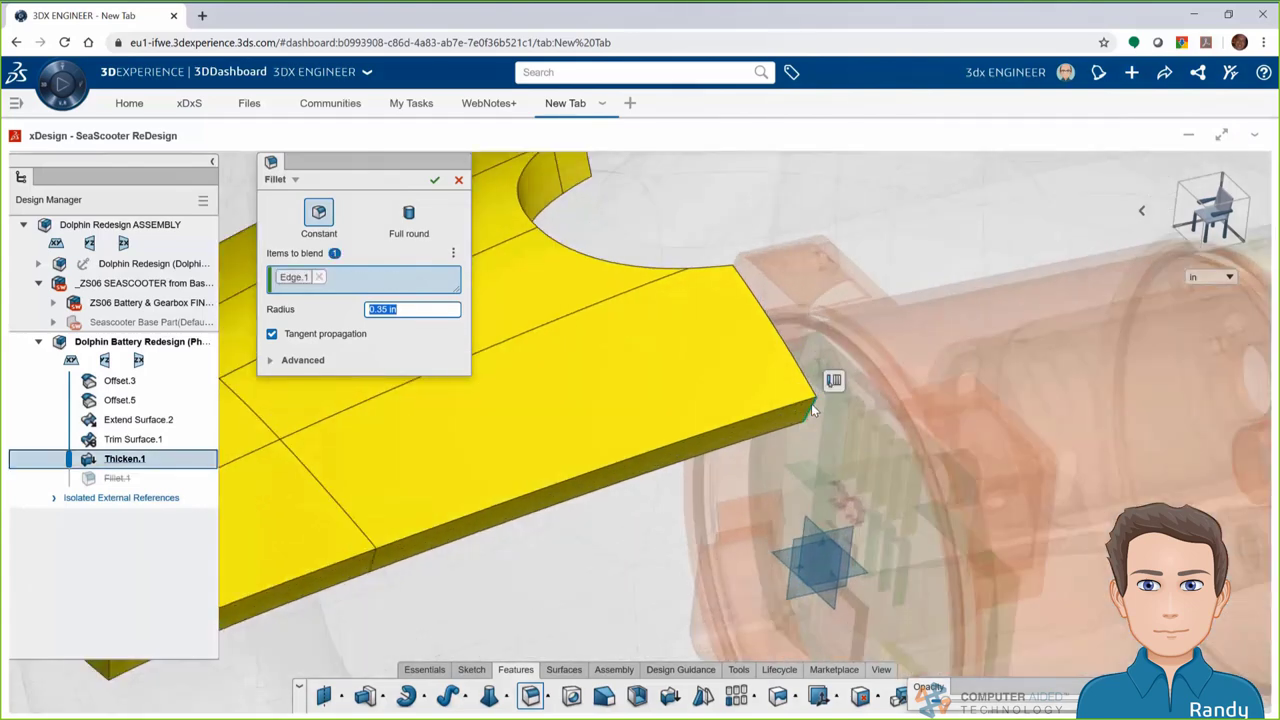
click(832, 383)
scroll(691, 462, down, 3)
middle_drag(691, 462, 944, 387)
click(695, 290)
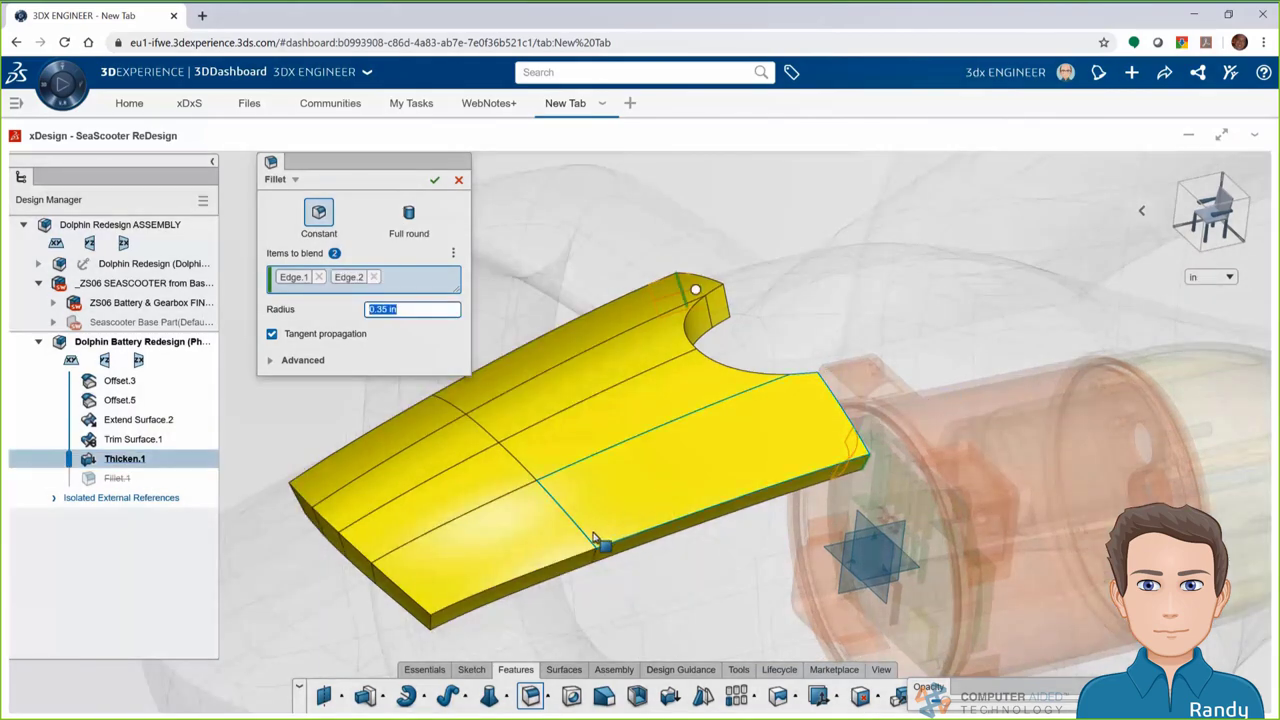
click(437, 622)
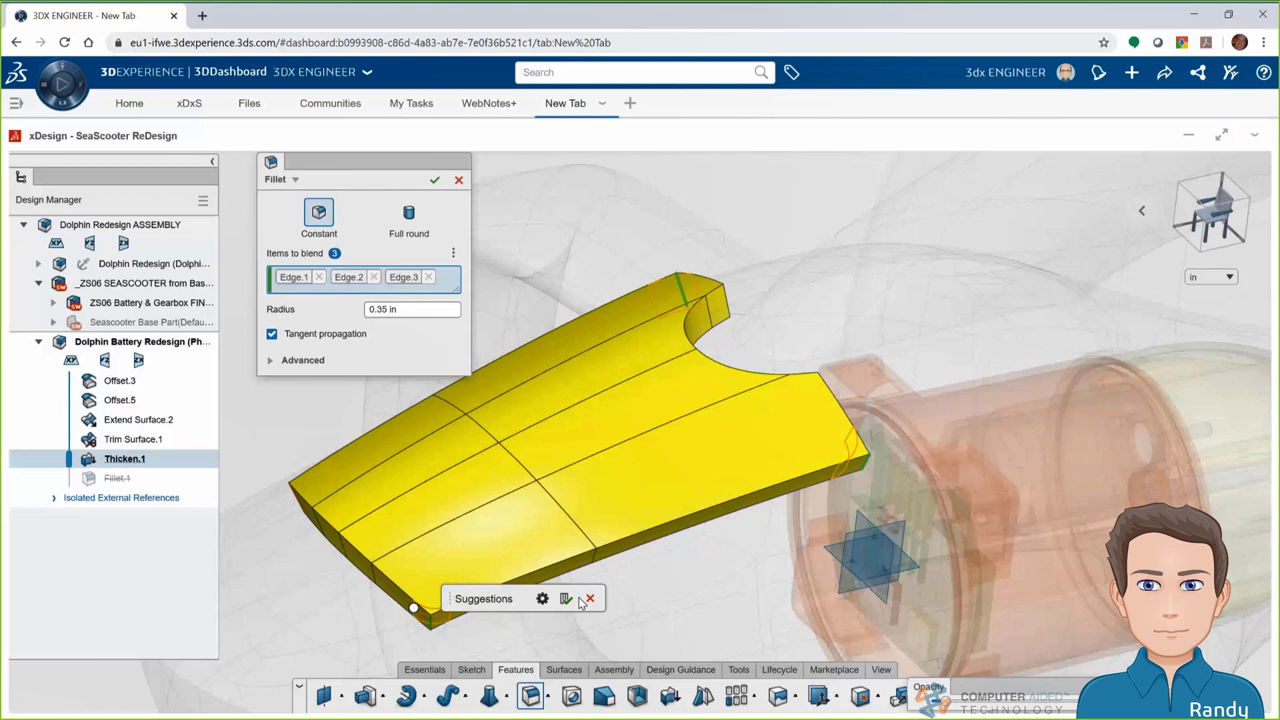
click(566, 599)
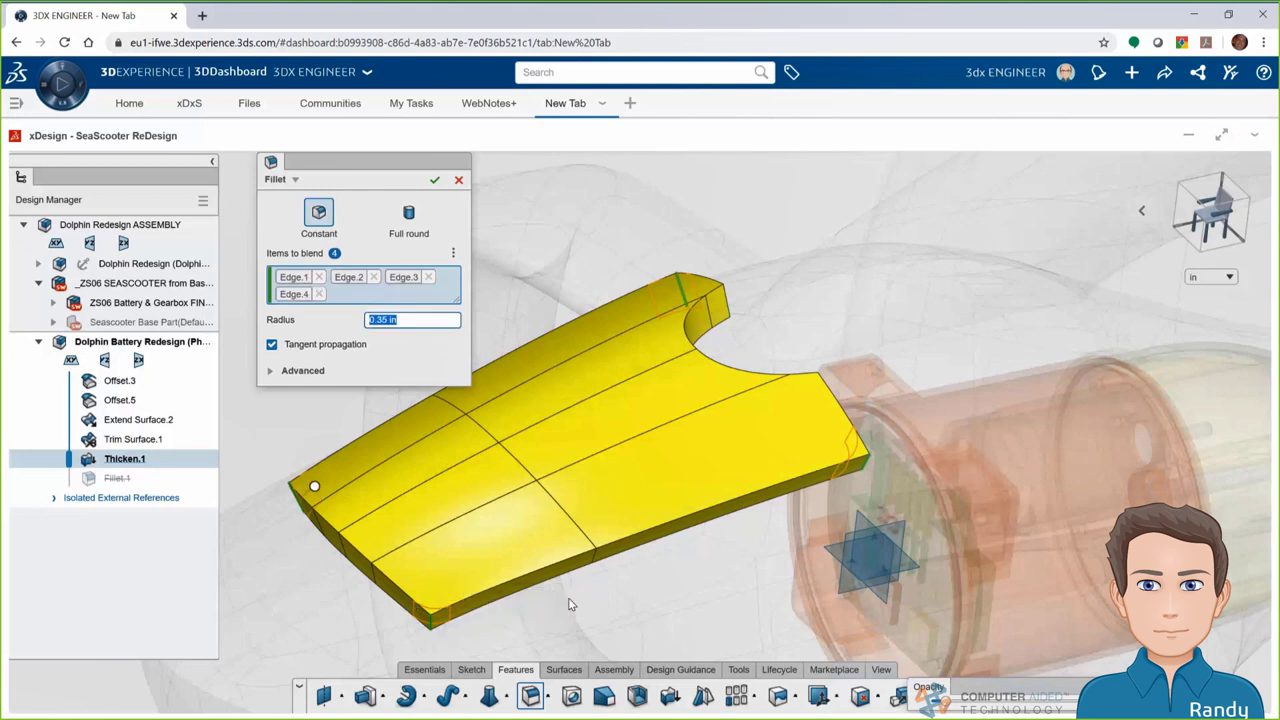
click(433, 179)
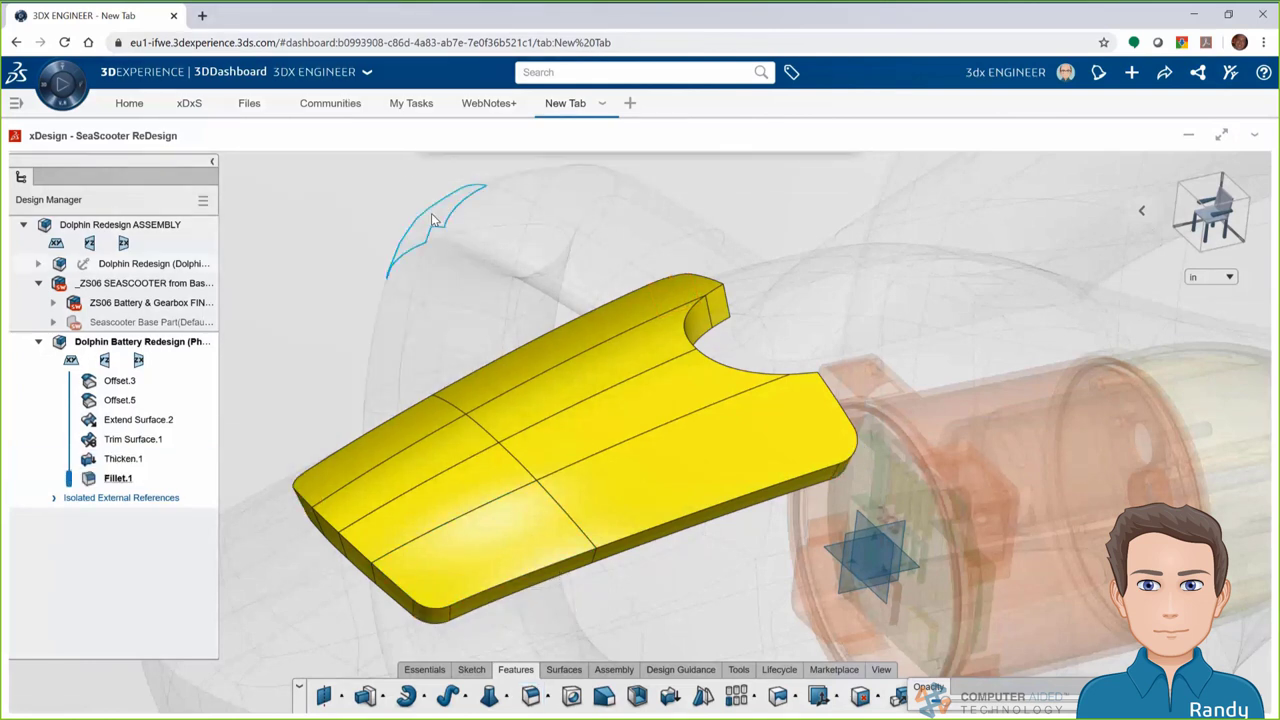
Fillet the notch edge and its suggested matching edge at 0.15 in
click(531, 697)
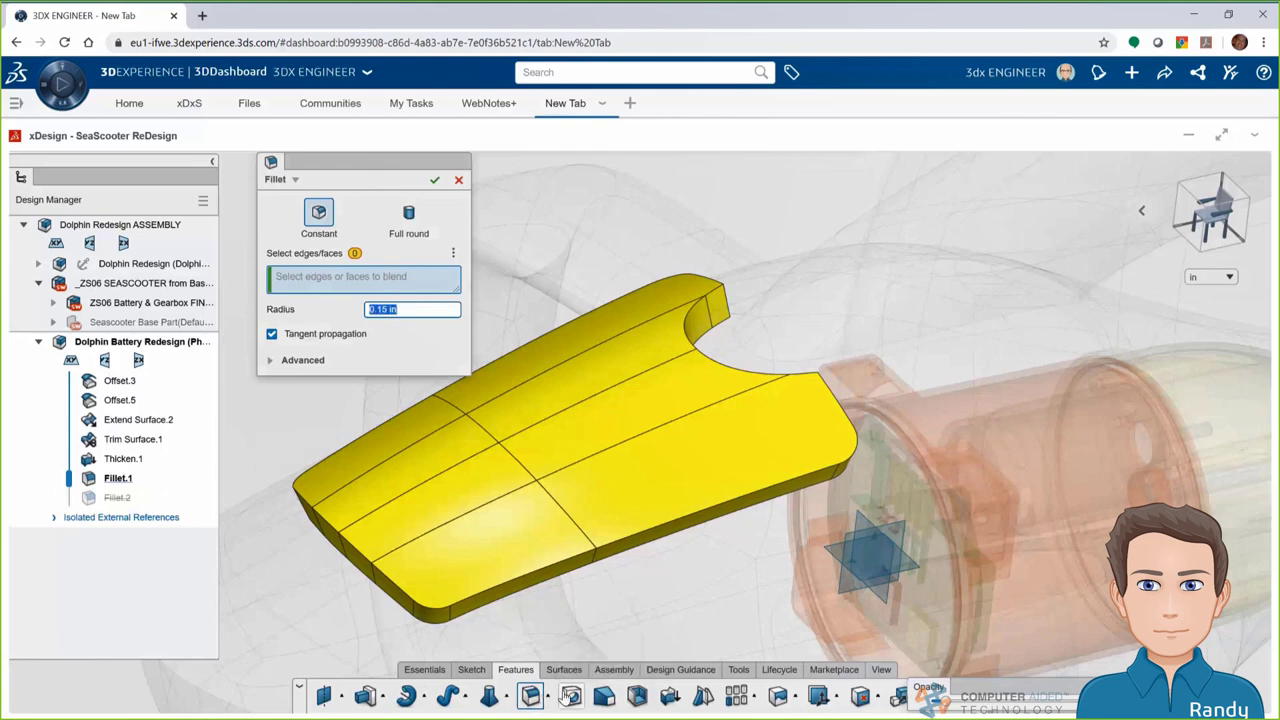
click(729, 299)
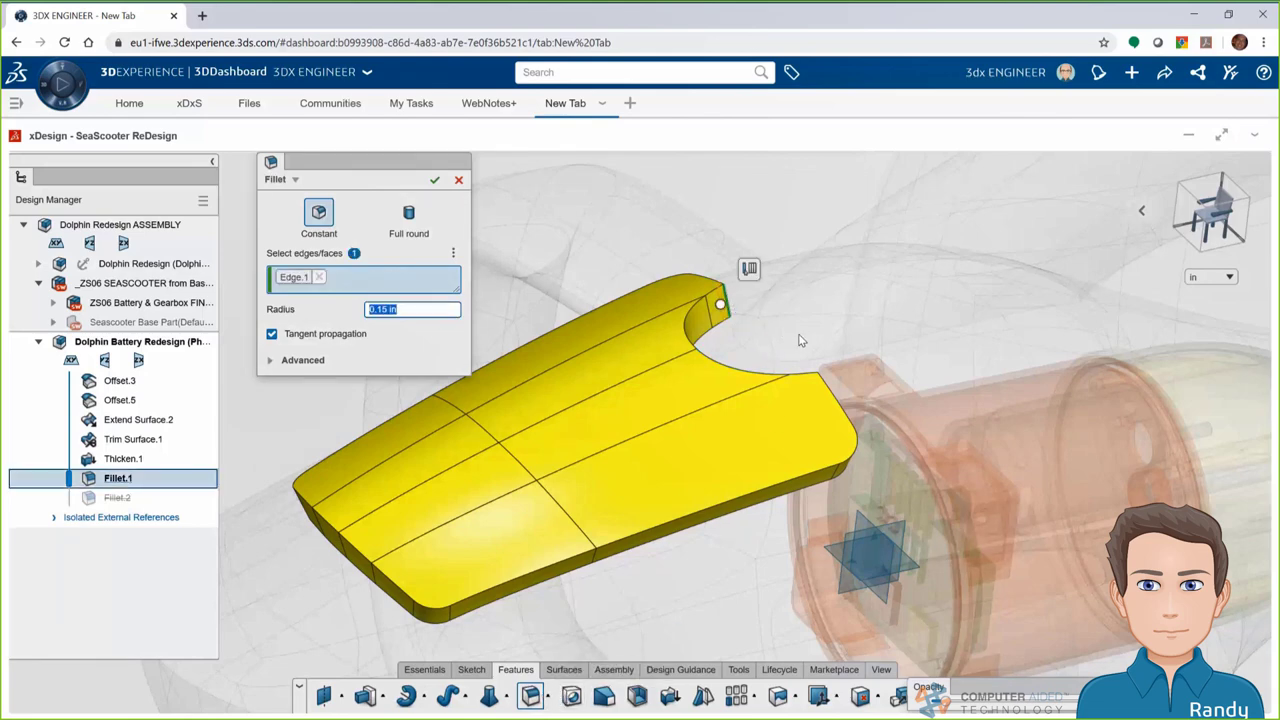
click(750, 270)
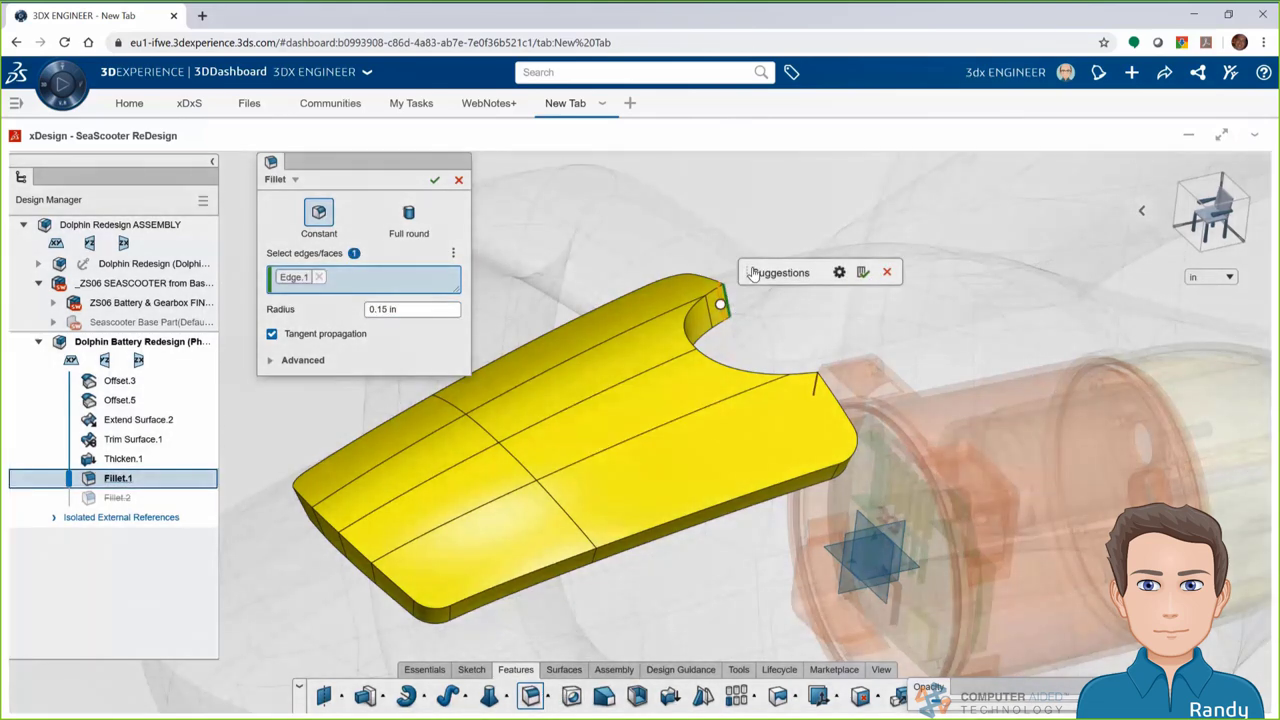
click(863, 273)
click(434, 179)
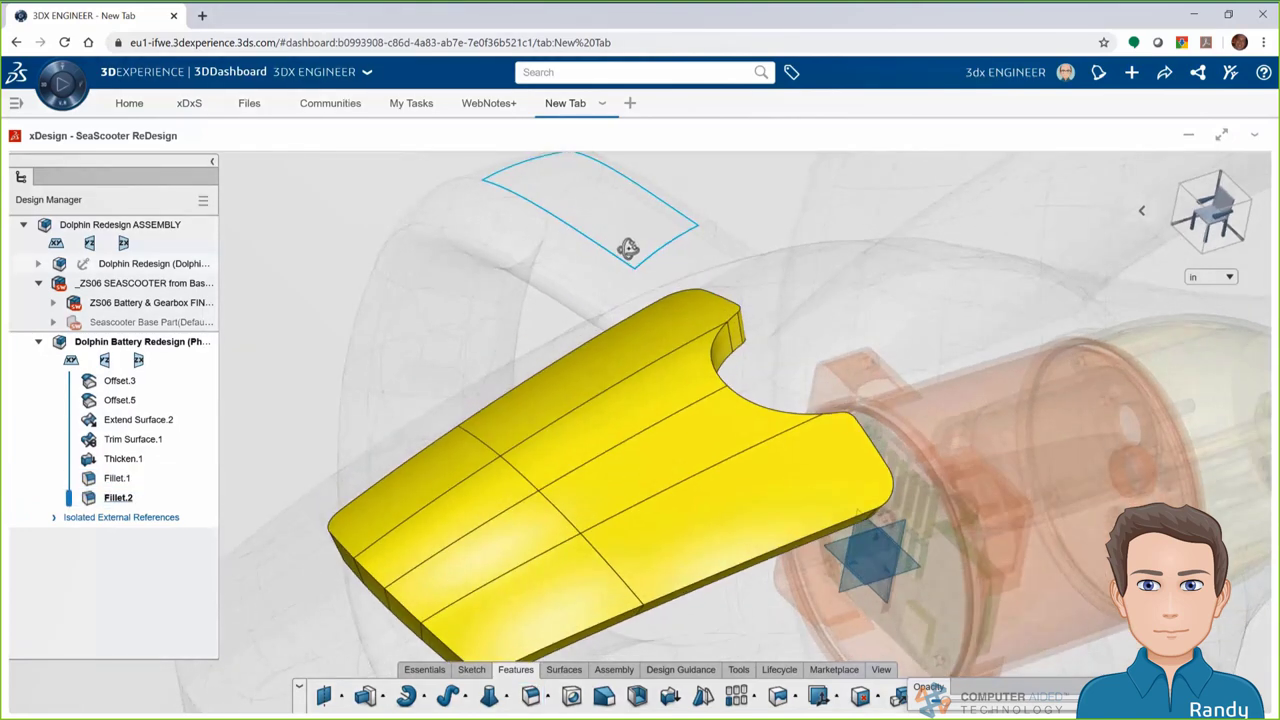
middle_drag(766, 594, 752, 545)
Create Plane.1 on the part's curved edge at location 0 percent
drag(940, 702, 926, 702)
middle_drag(756, 481, 752, 514)
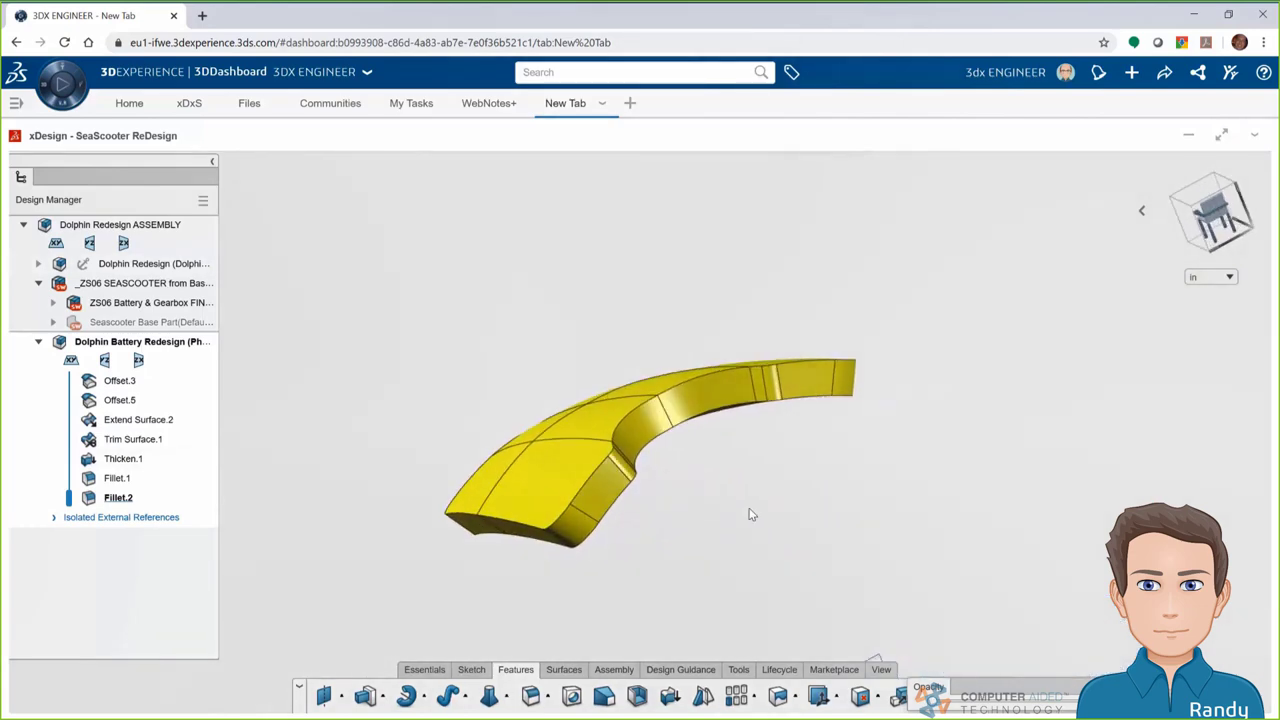
click(323, 696)
click(675, 430)
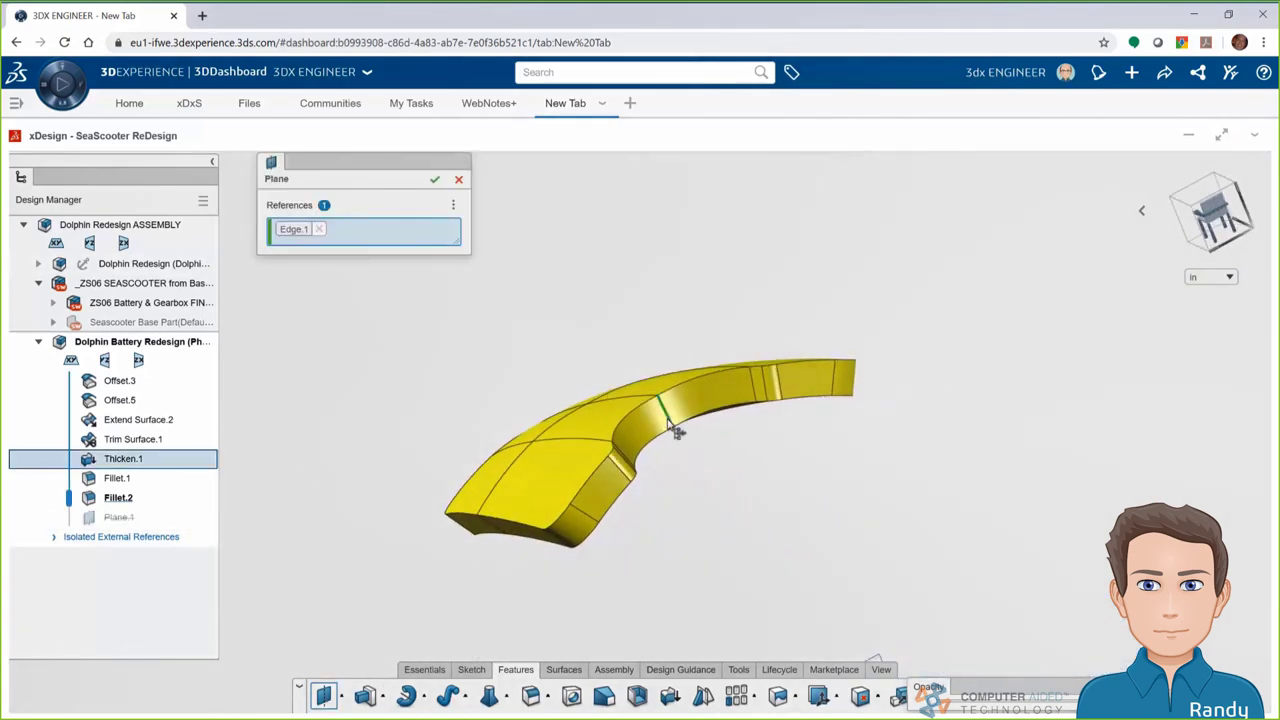
text(0)
key(Return)
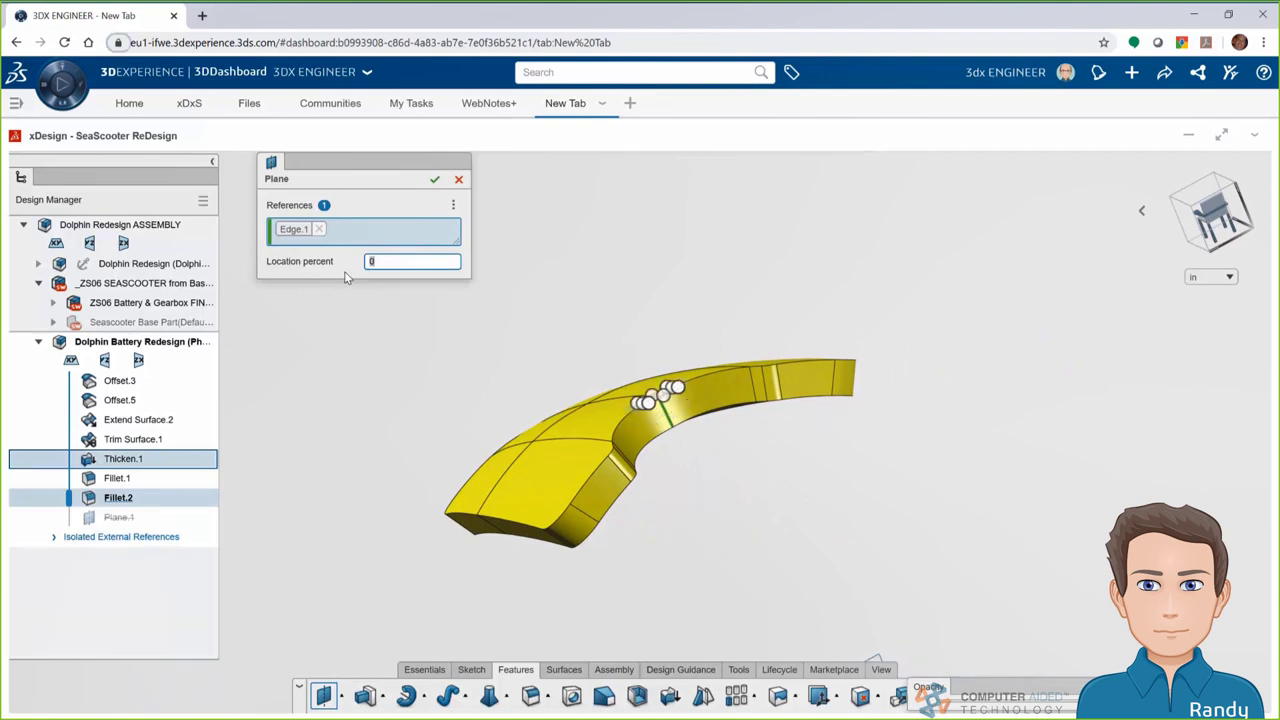
click(434, 179)
Create Plane.2 offset 1 in from Plane.1 and select it
middle_drag(712, 465, 709, 400)
click(324, 696)
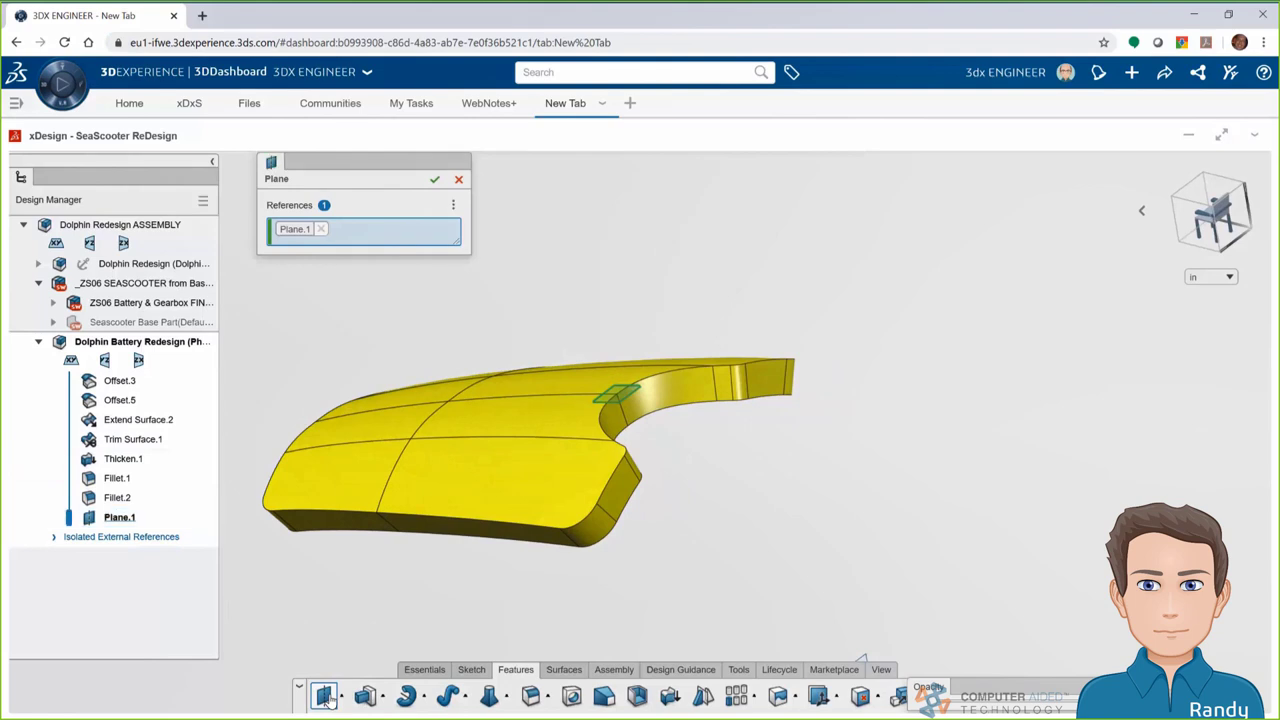
text(1)
click(434, 179)
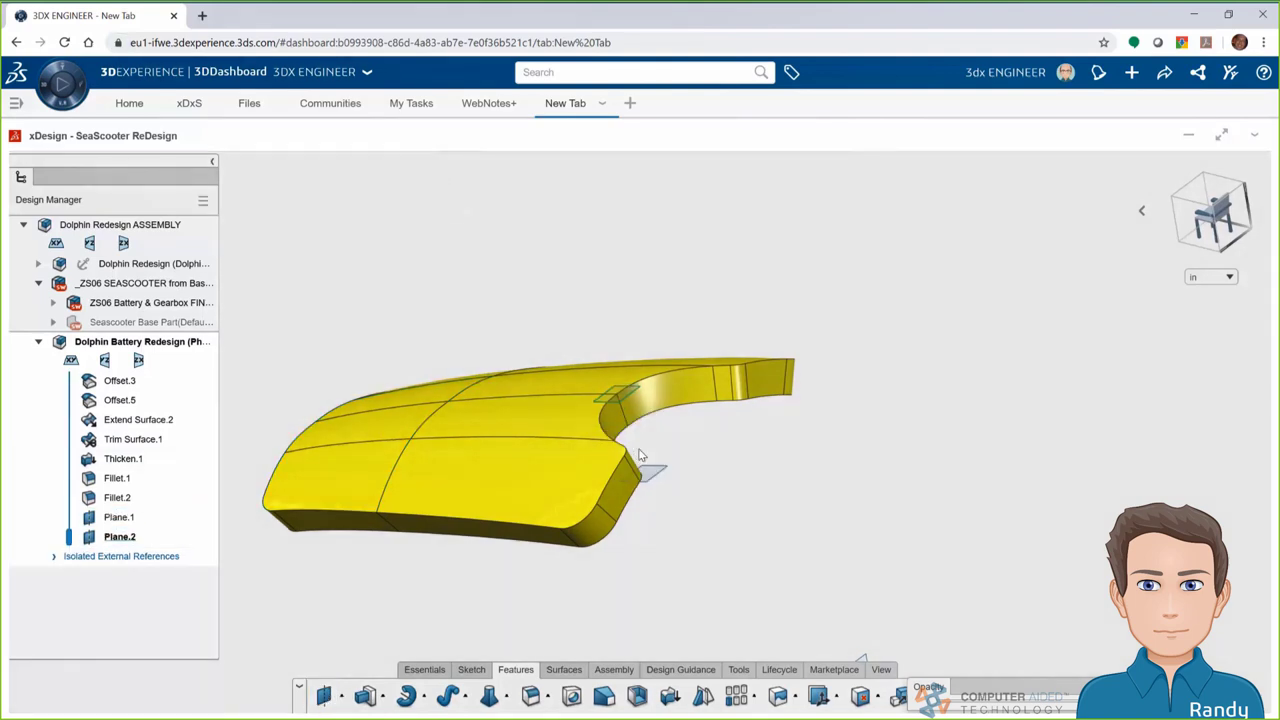
click(651, 477)
Start a sketch on Plane.2 and draw a vertical centre line through the notch
click(713, 437)
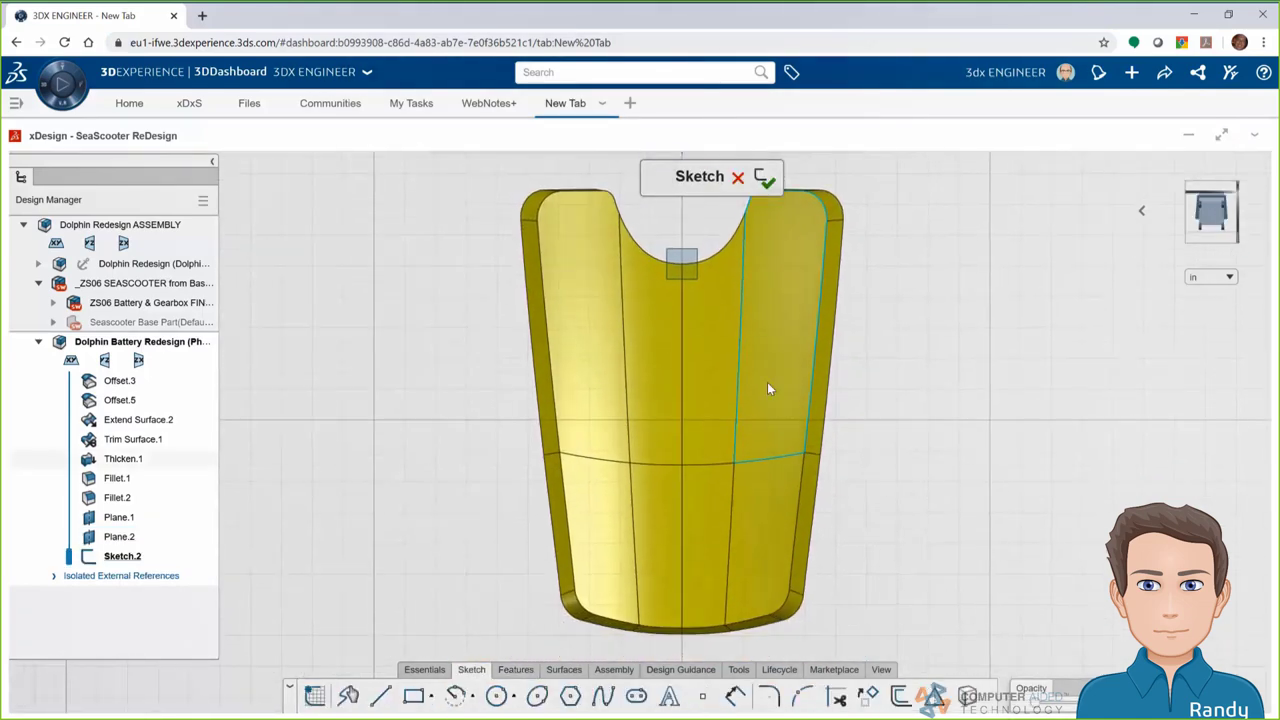
click(496, 481)
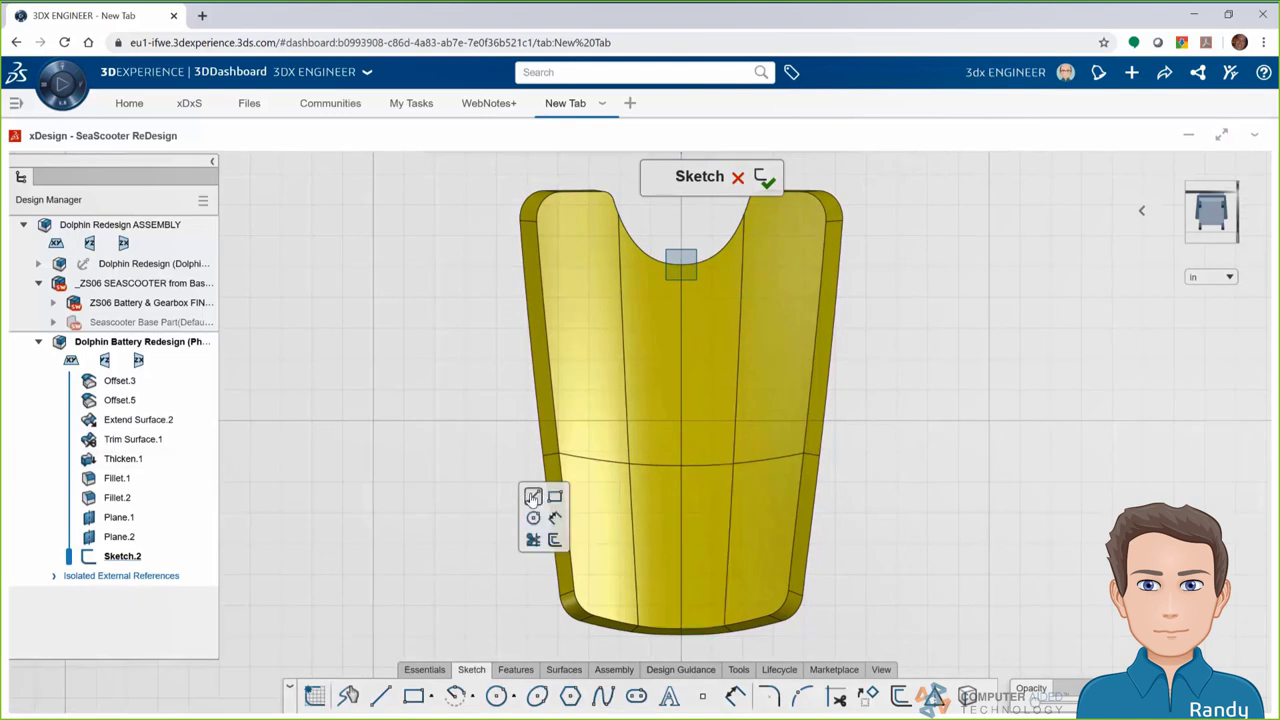
click(532, 498)
click(681, 266)
double_click(684, 628)
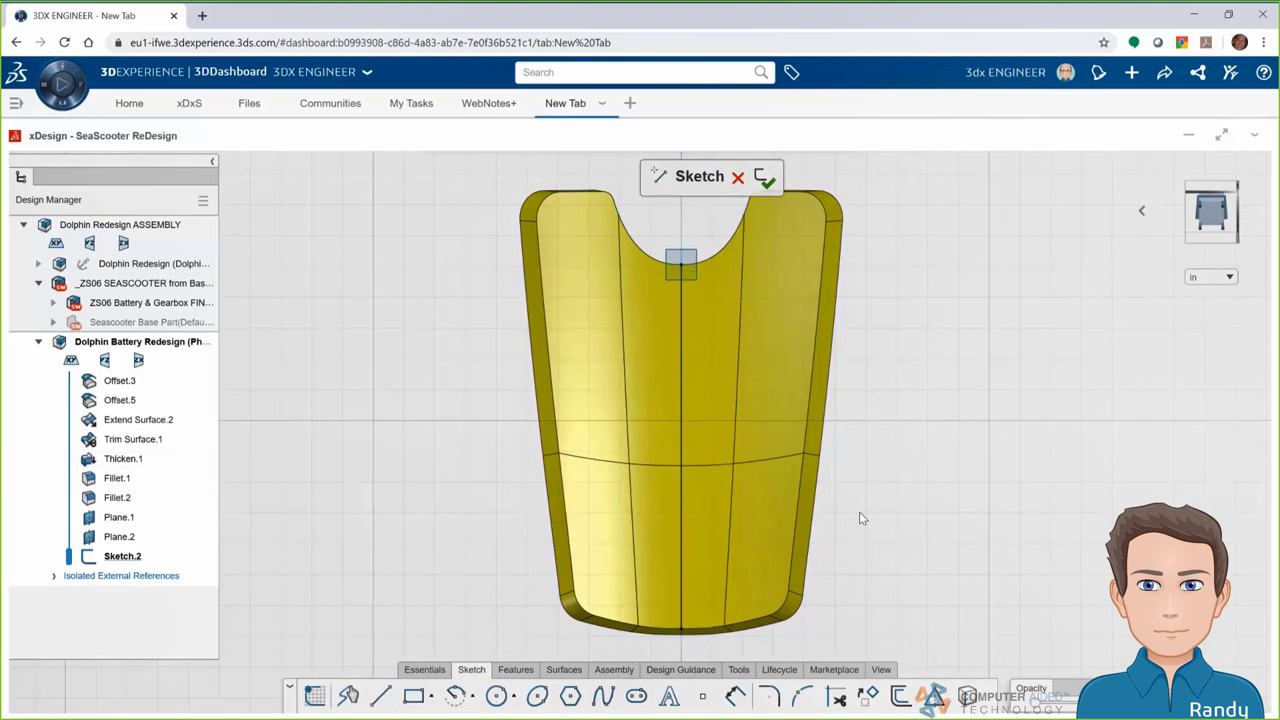
click(681, 385)
Draw the right half: top line, tapered side and a centre-point arc bottom
click(910, 448)
click(918, 414)
click(680, 287)
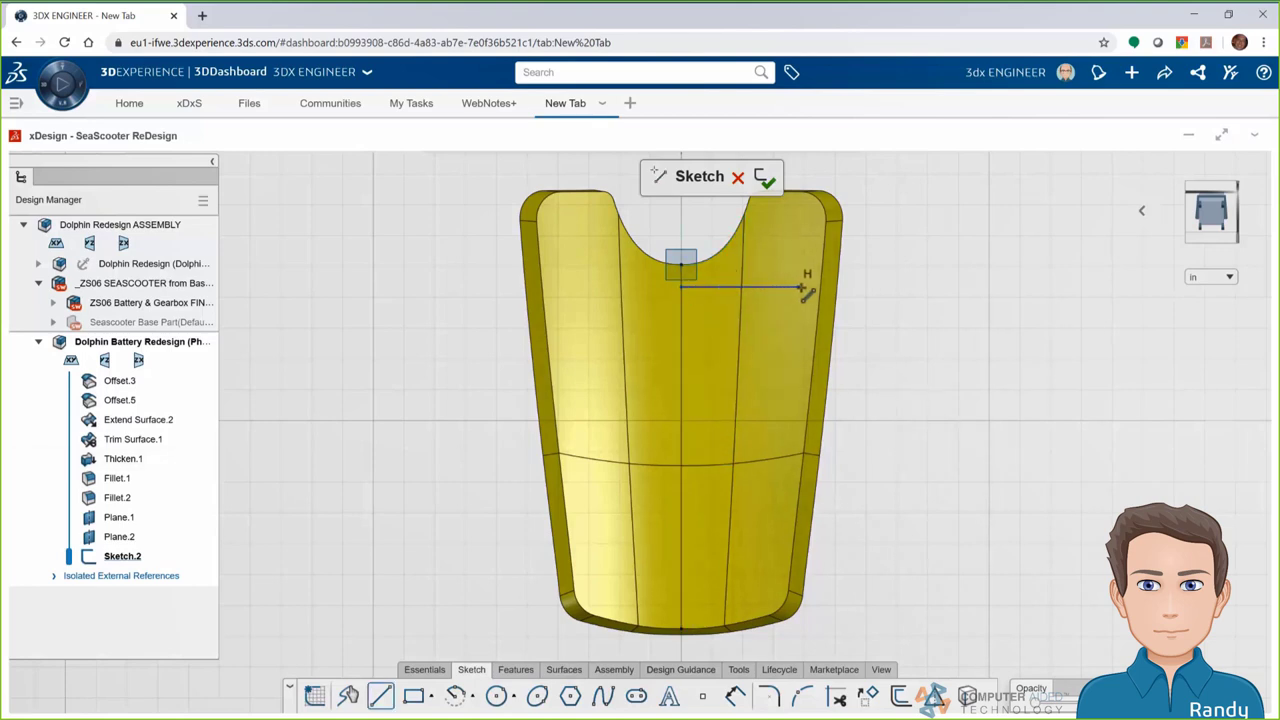
click(798, 396)
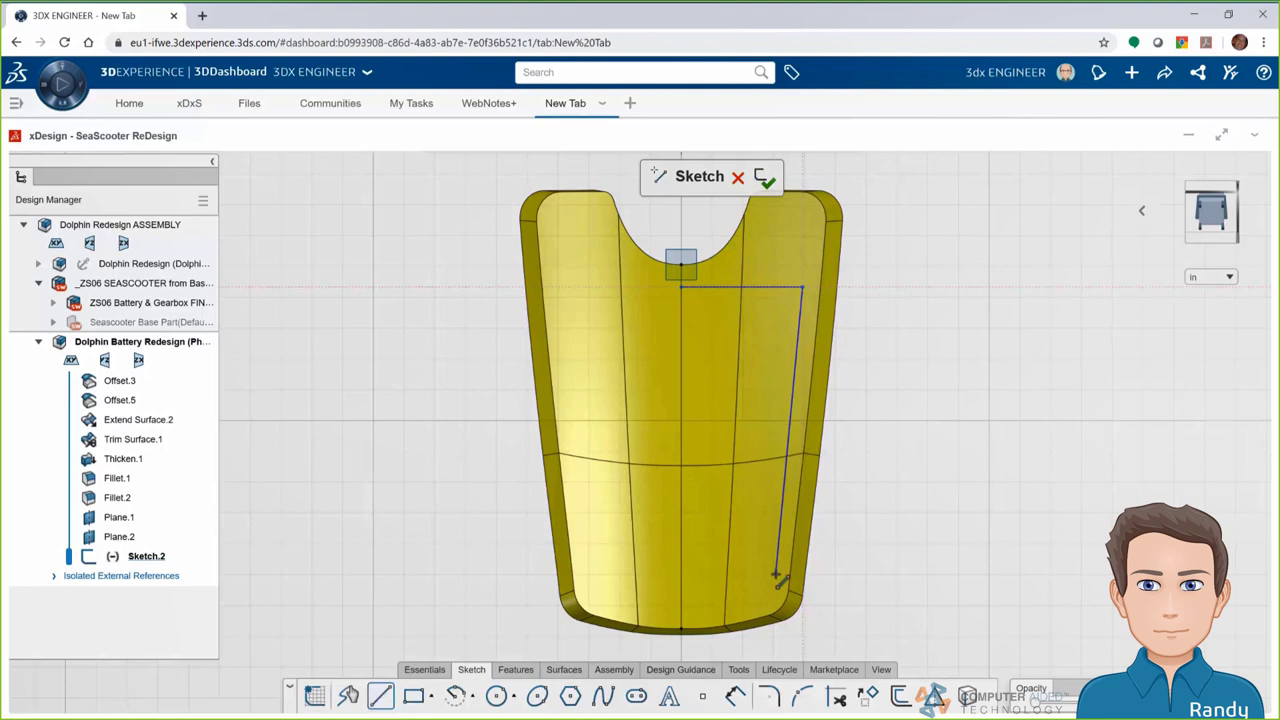
double_click(770, 578)
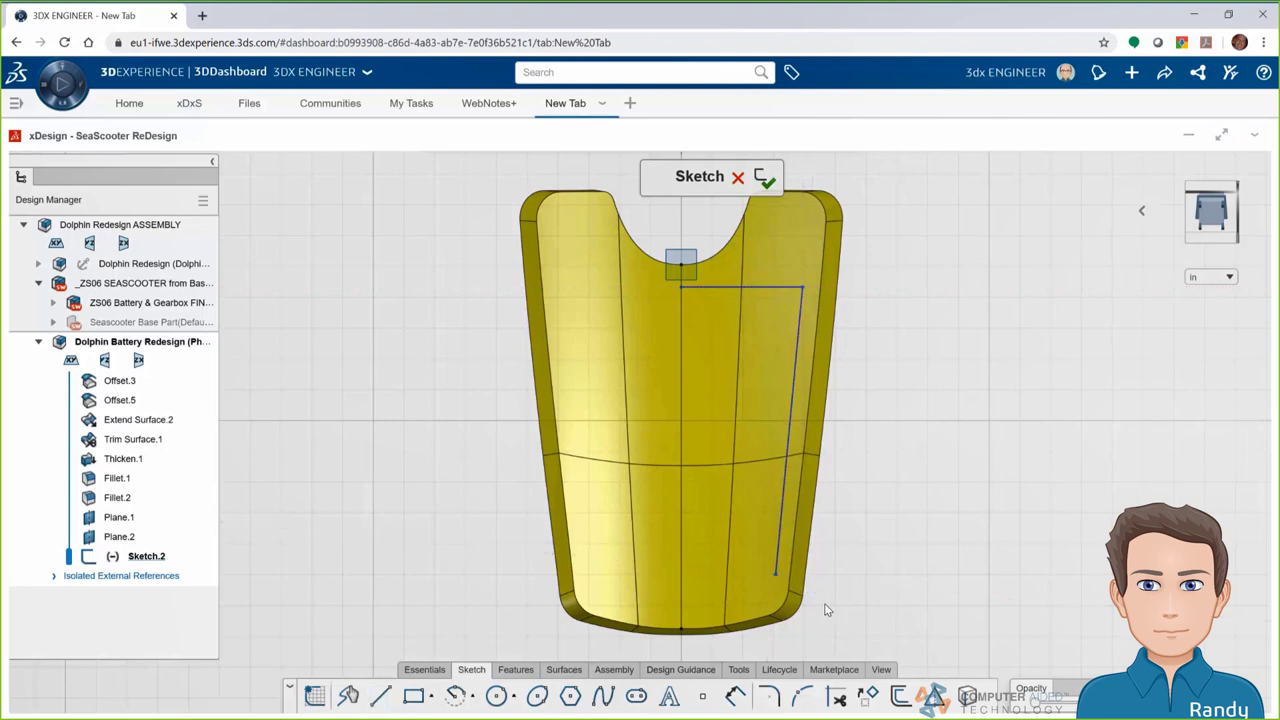
click(472, 697)
click(482, 629)
click(775, 573)
click(716, 600)
Mirror the right-half outline about the centre line to close the profile
click(933, 697)
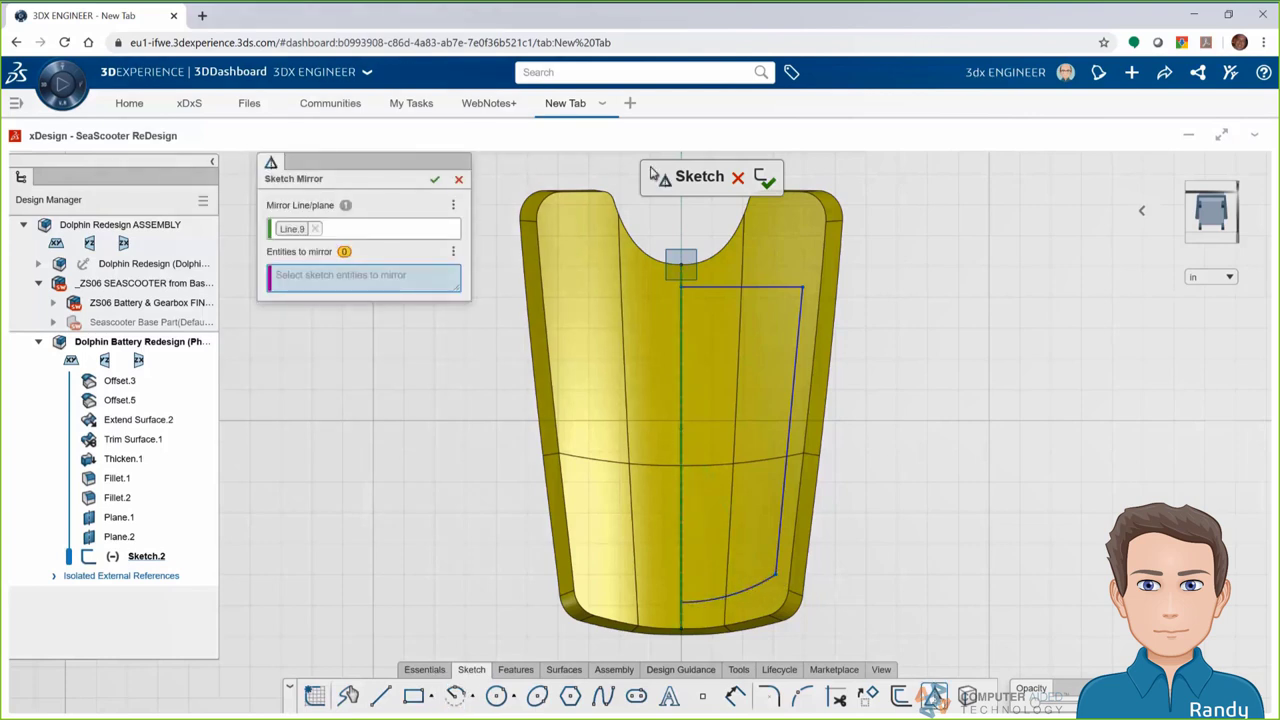
drag(648, 232, 850, 630)
click(434, 182)
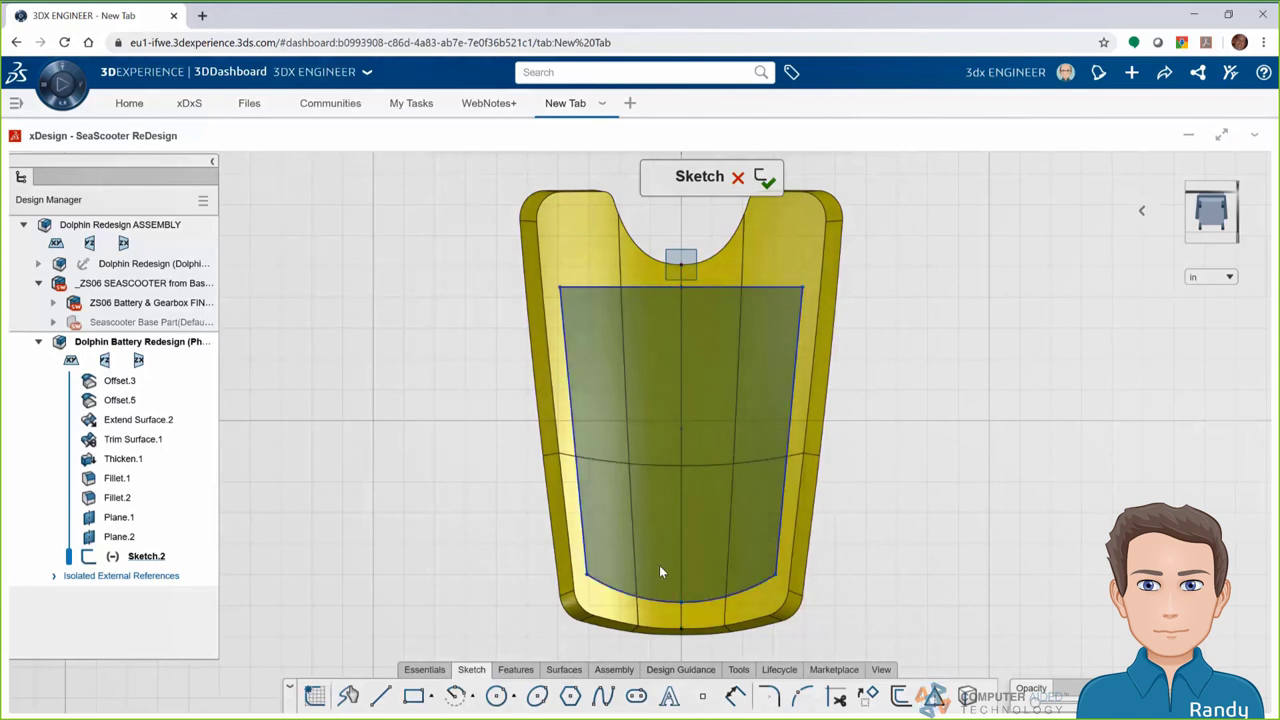
Dimension the profile height along the centre line to 4.25 and leave the sketch
click(682, 287)
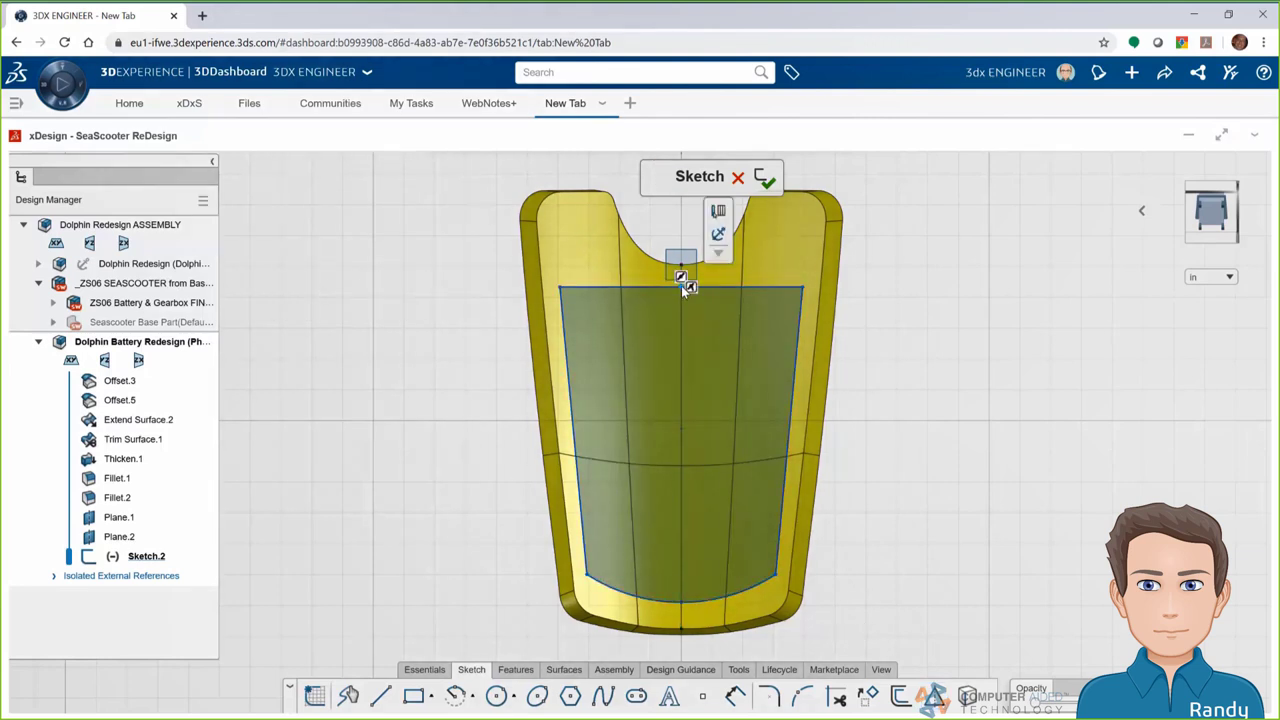
click(718, 233)
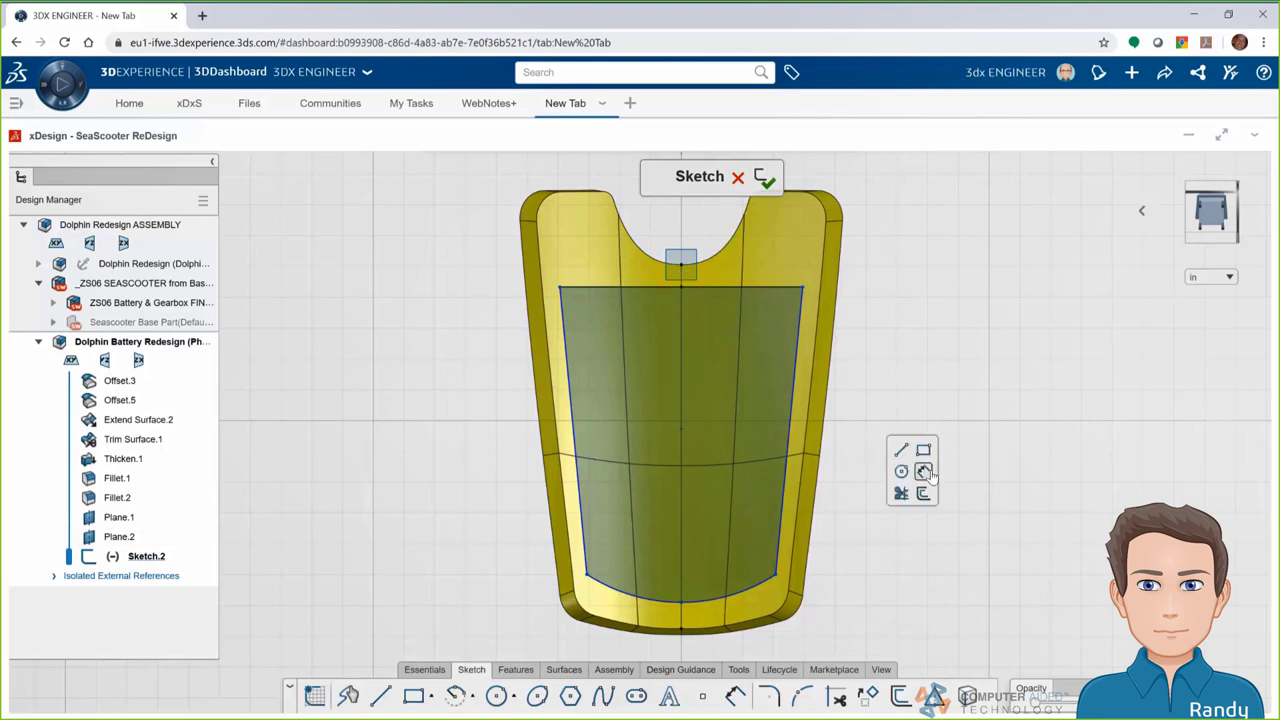
click(680, 288)
click(682, 600)
click(662, 425)
text(4.25)
key(Return)
key(Escape)
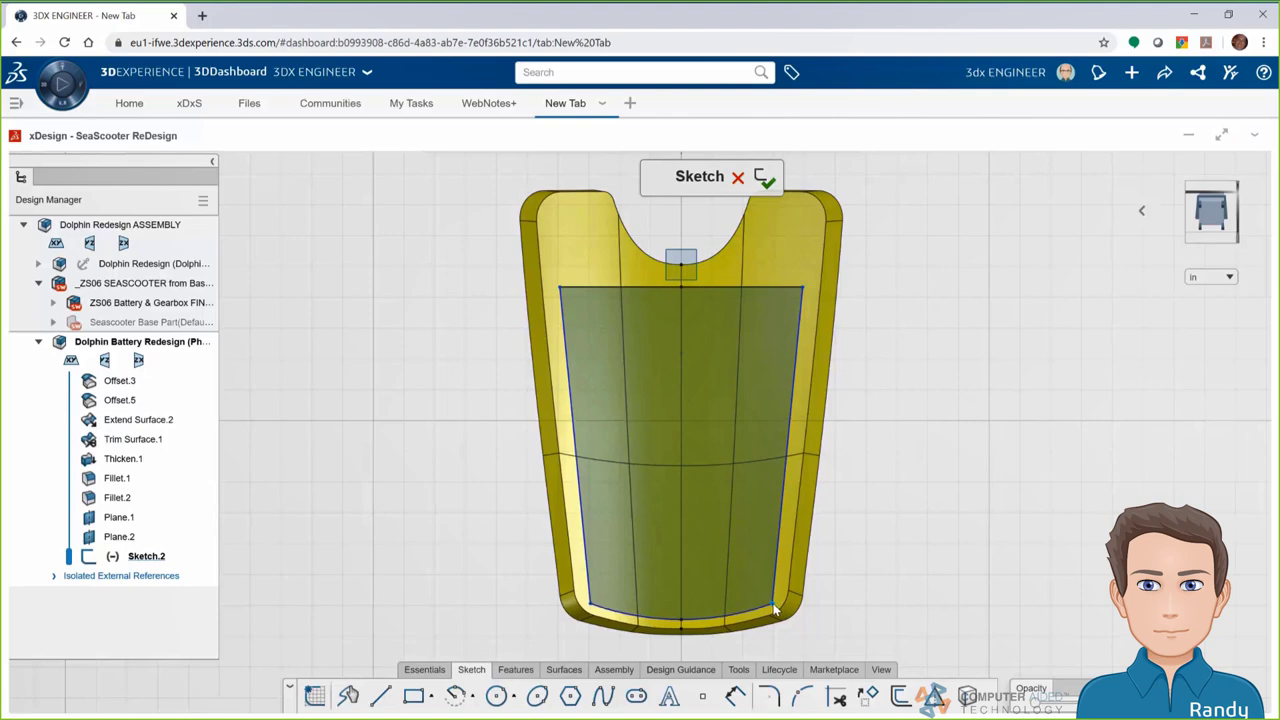
key(e)
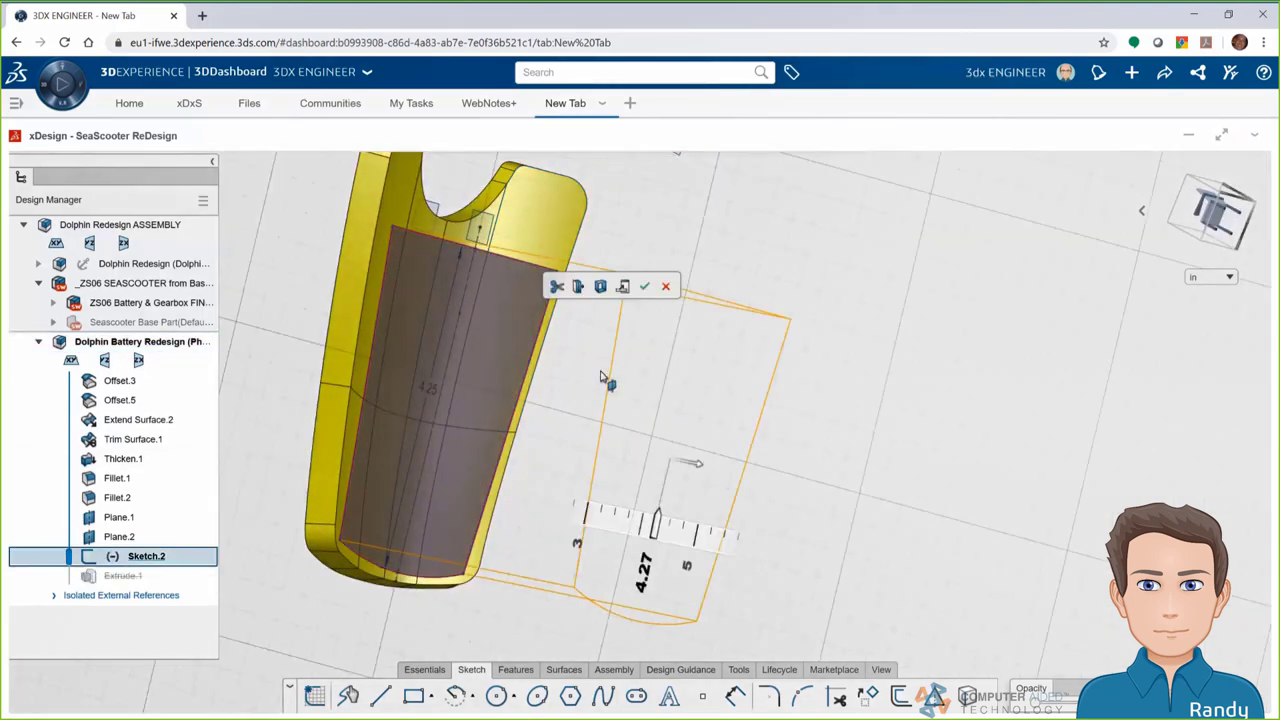
Extrude Sketch.2, convert it to a Through All Both cut, and reopen Extrude Cut.1
middle_drag(601, 377, 655, 327)
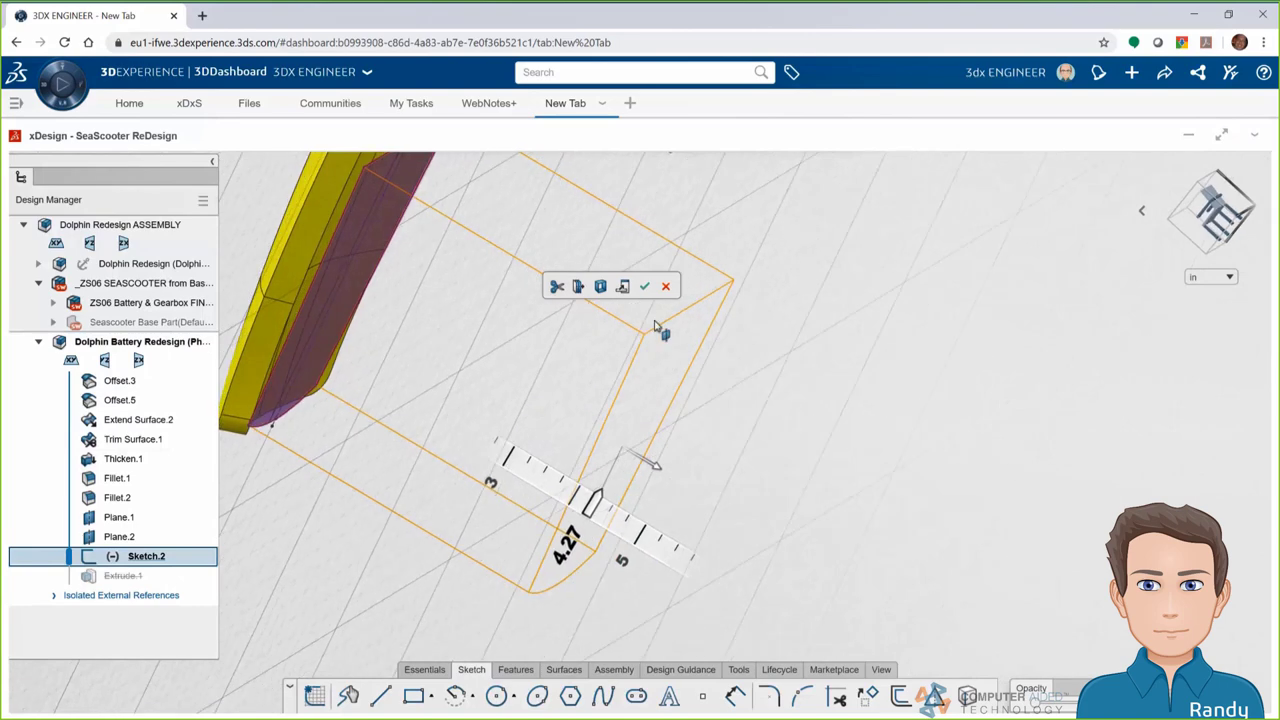
click(644, 286)
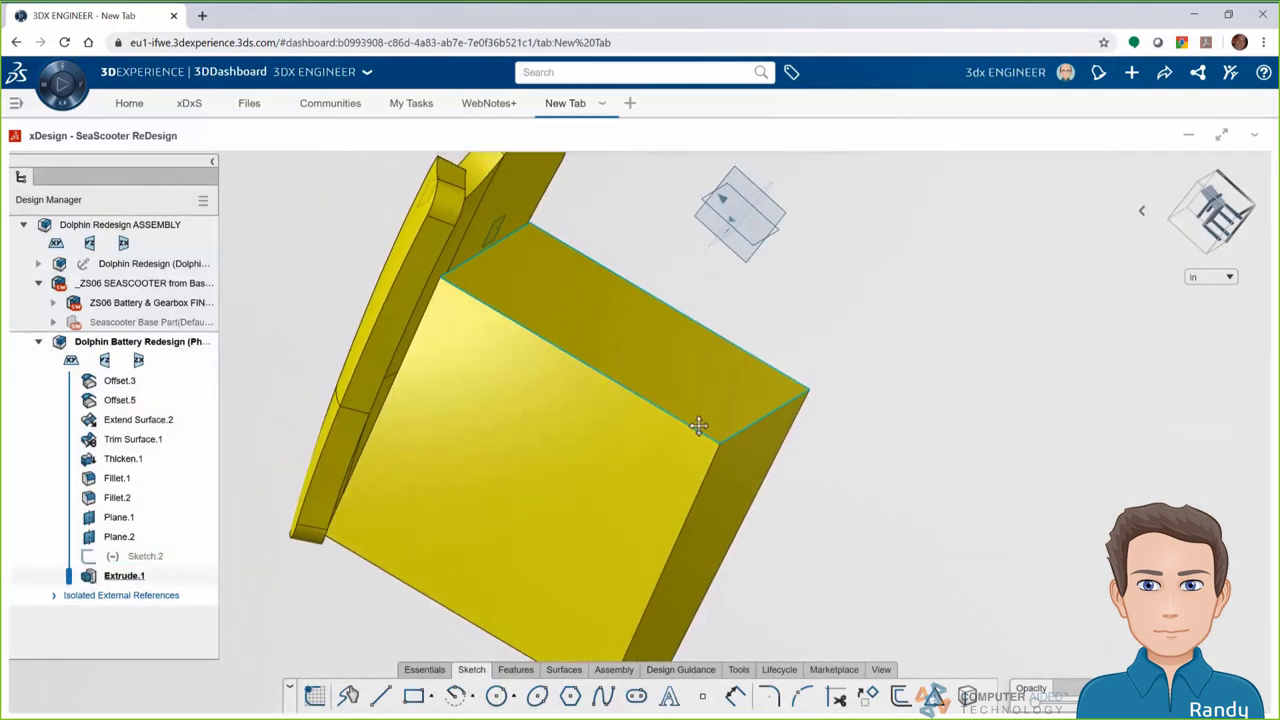
middle_drag(698, 425, 420, 450)
click(491, 492)
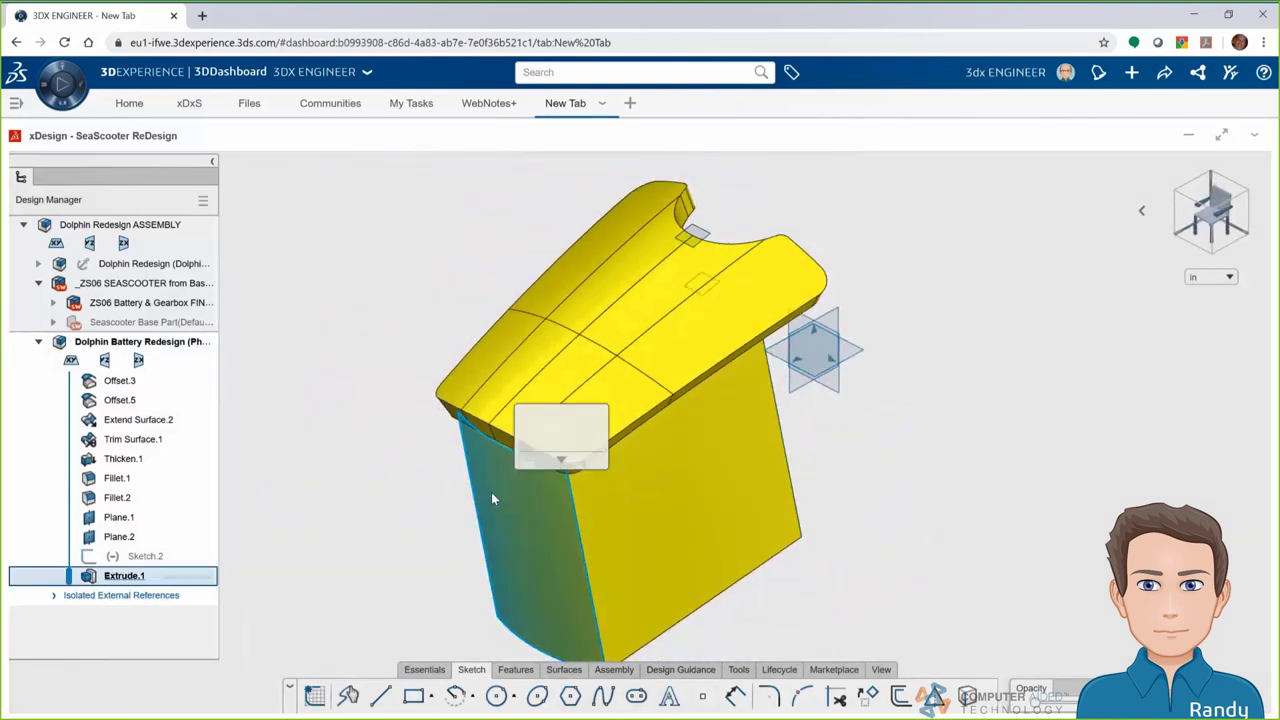
key(Delete)
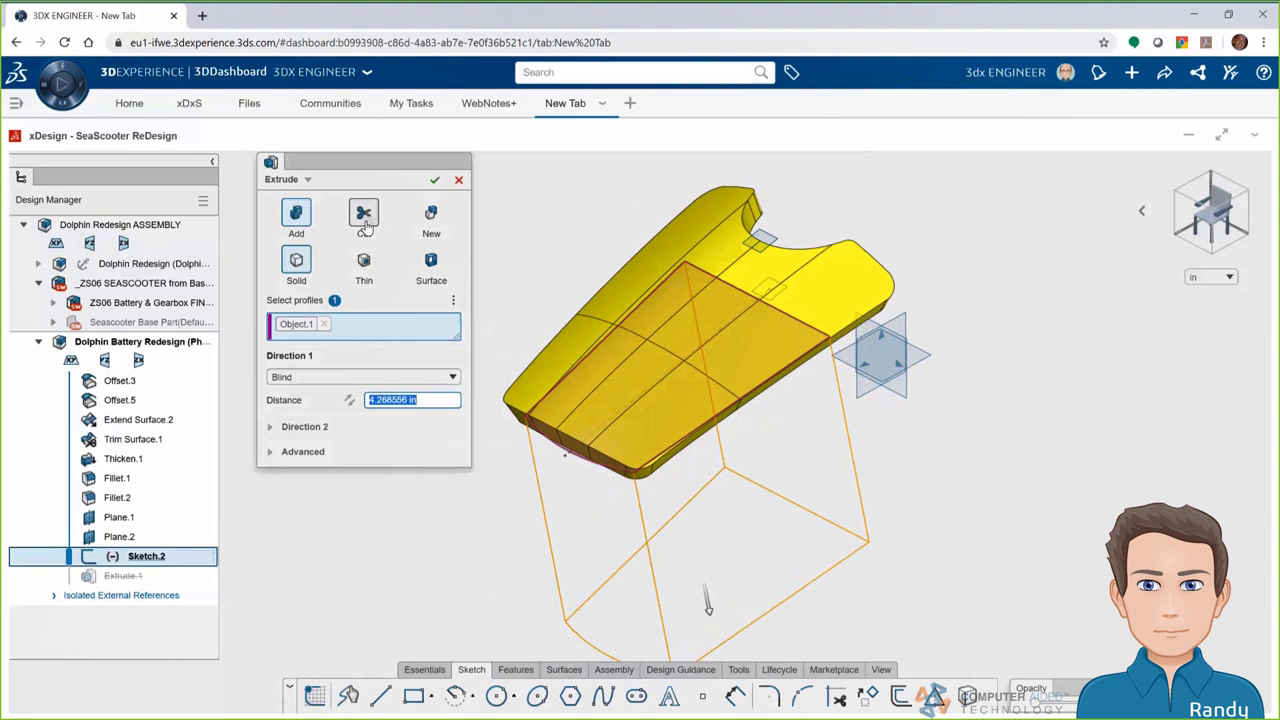
click(366, 228)
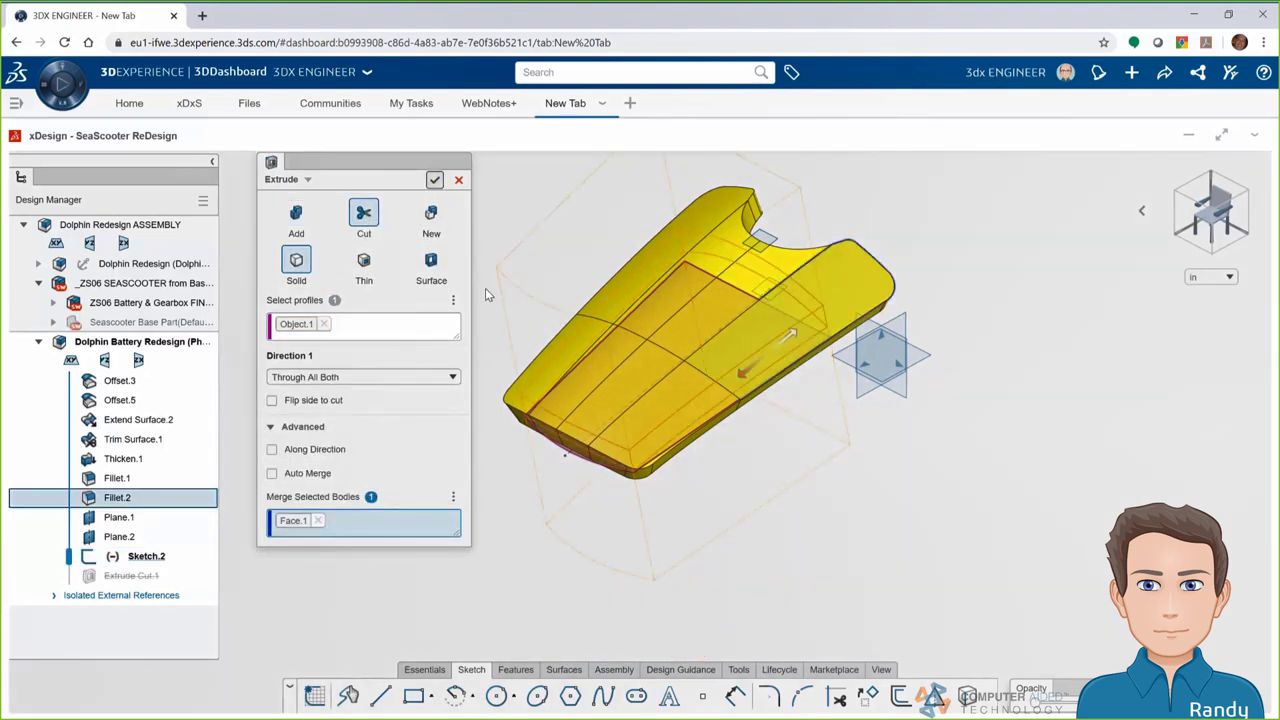
key(Return)
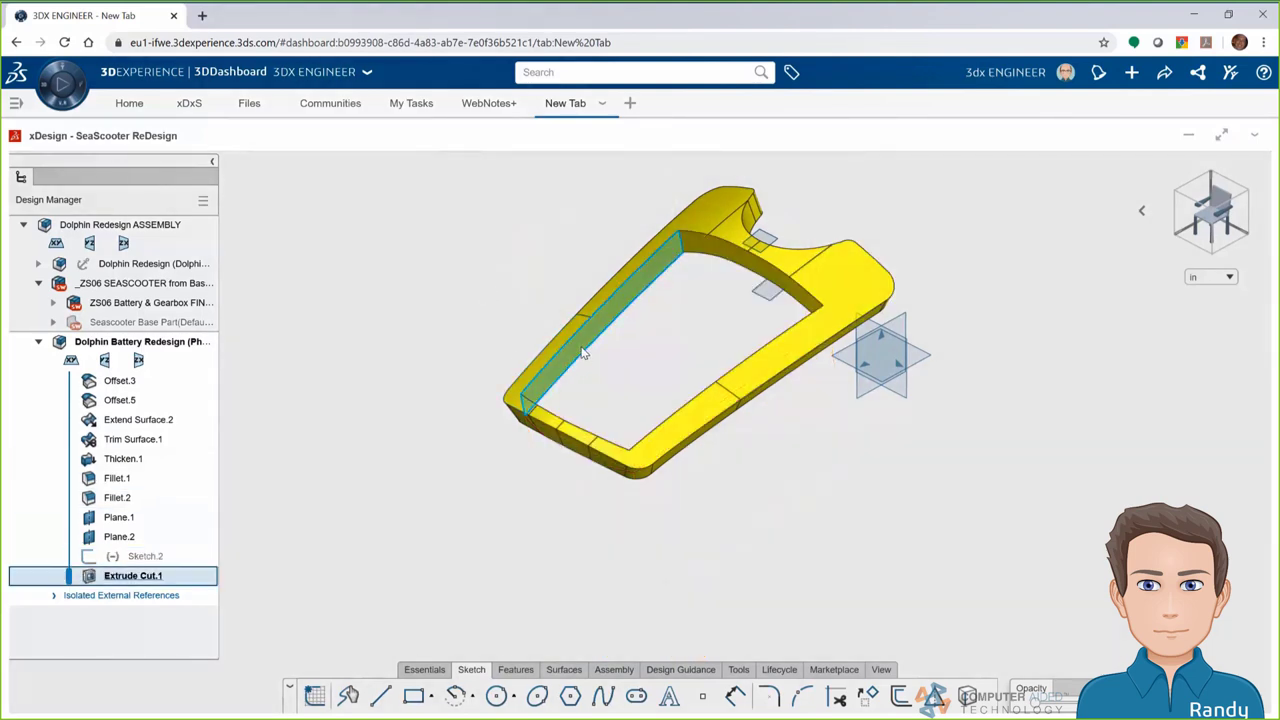
click(584, 352)
click(618, 272)
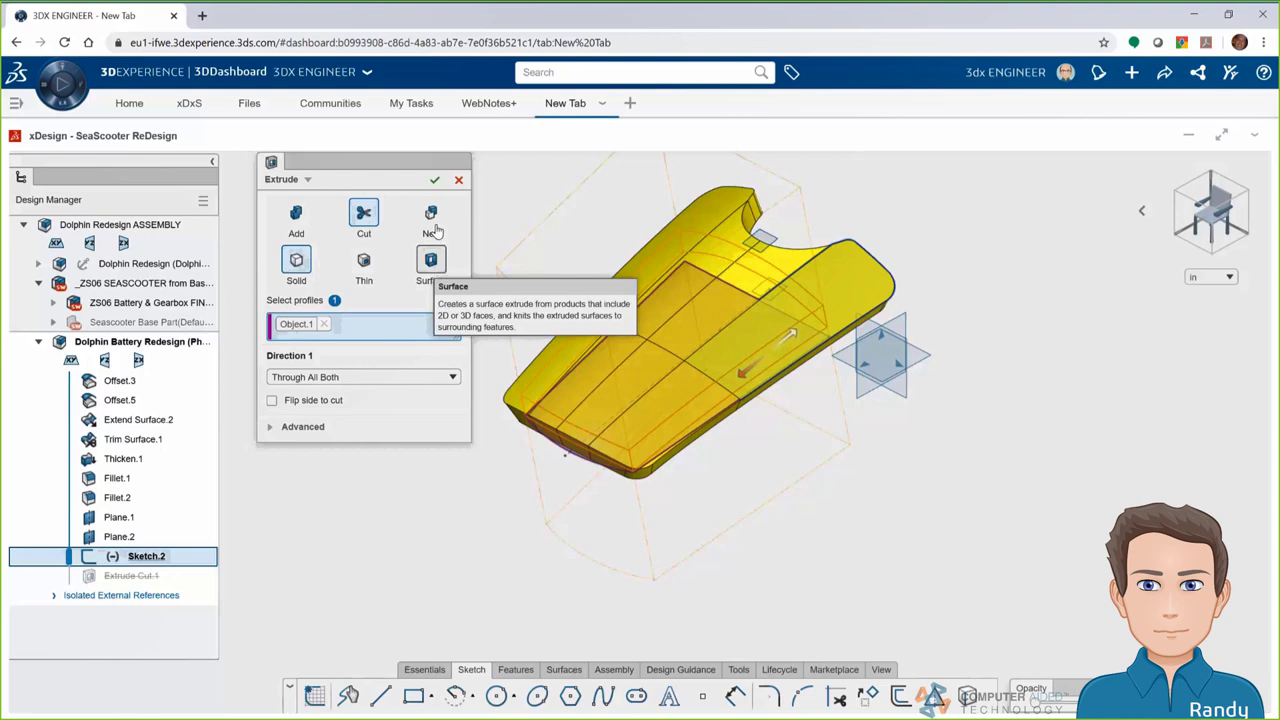
Set Extrude.1 to Add, Blind 3.5 in for direction 1 and Up To Next for direction 2
click(297, 222)
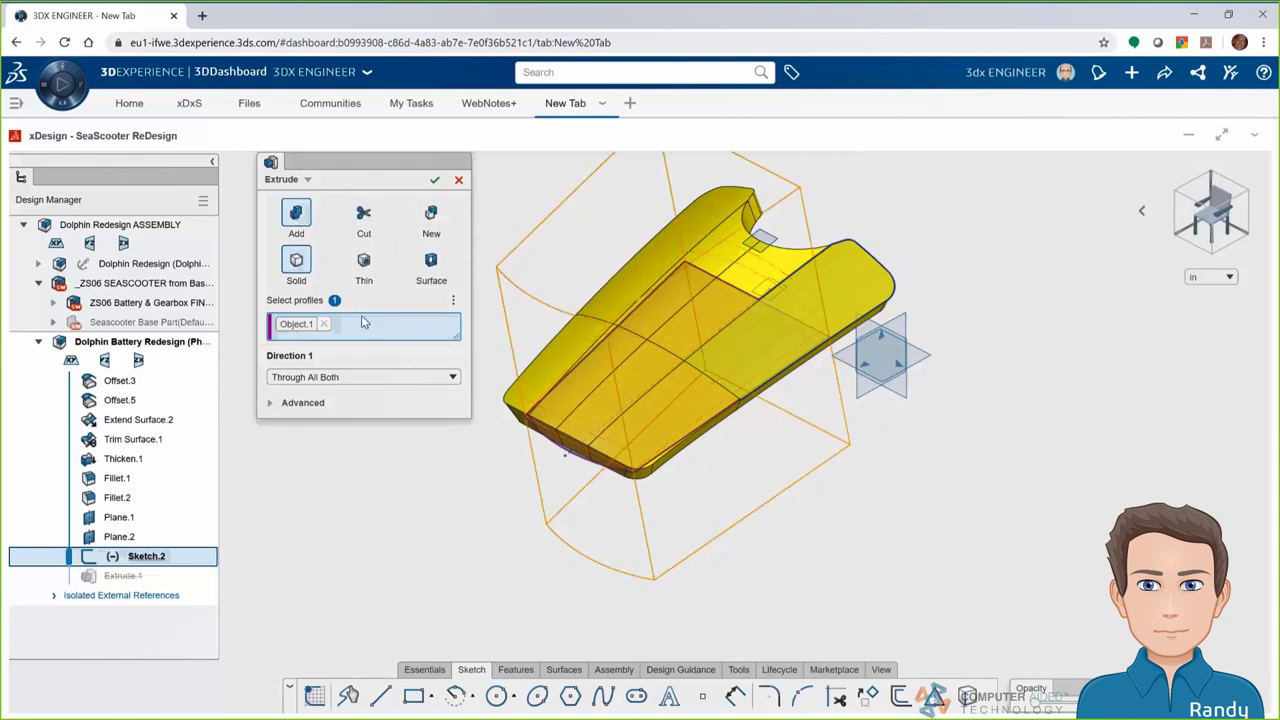
click(357, 379)
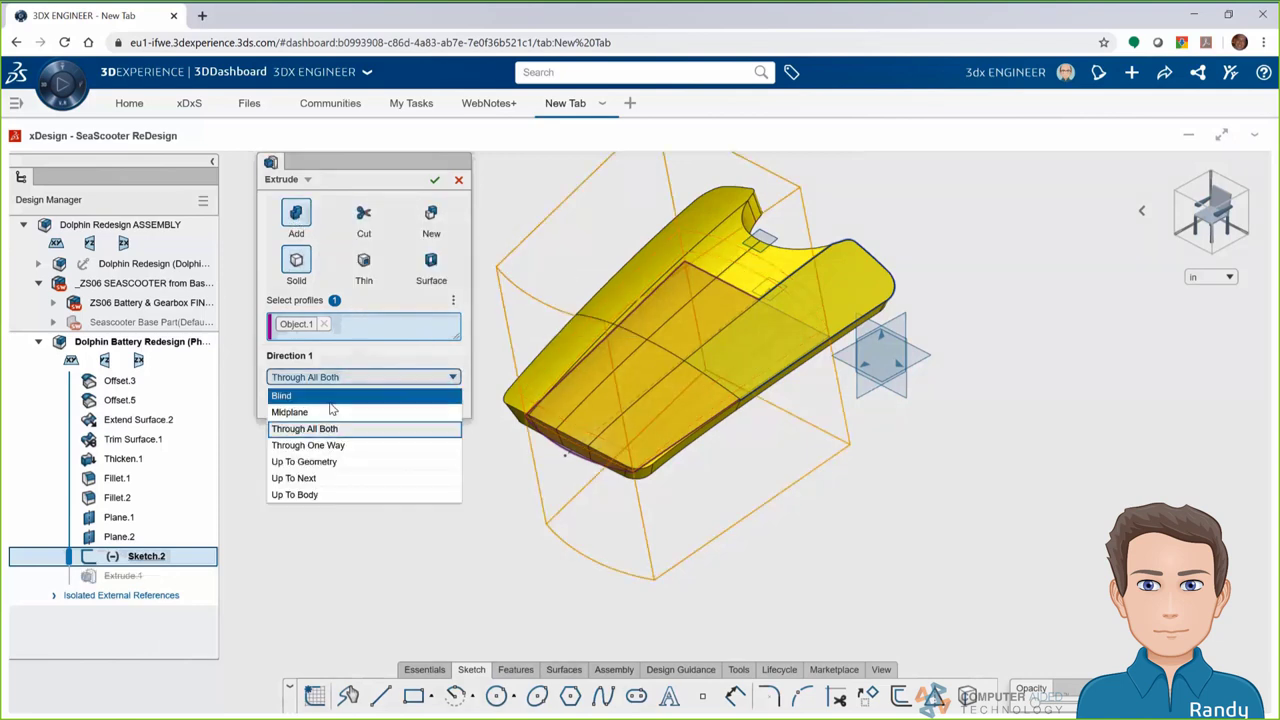
click(333, 396)
text(3)
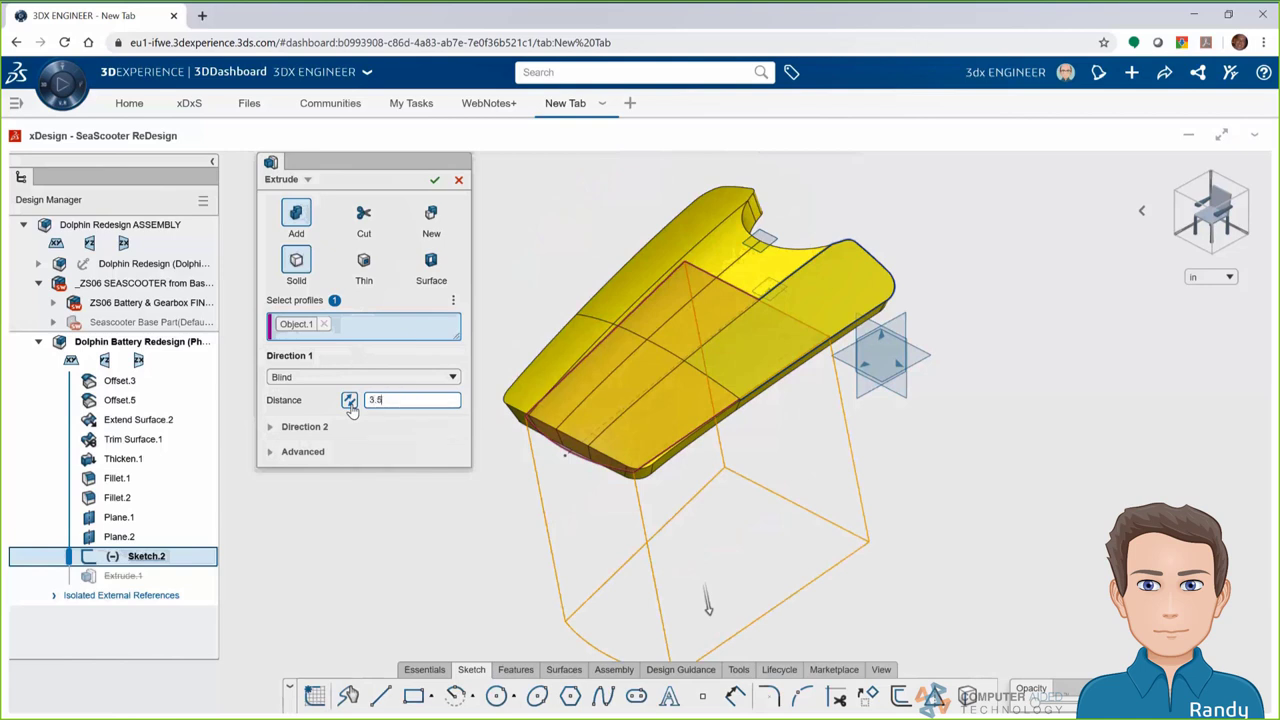
text(.5)
click(290, 426)
click(333, 450)
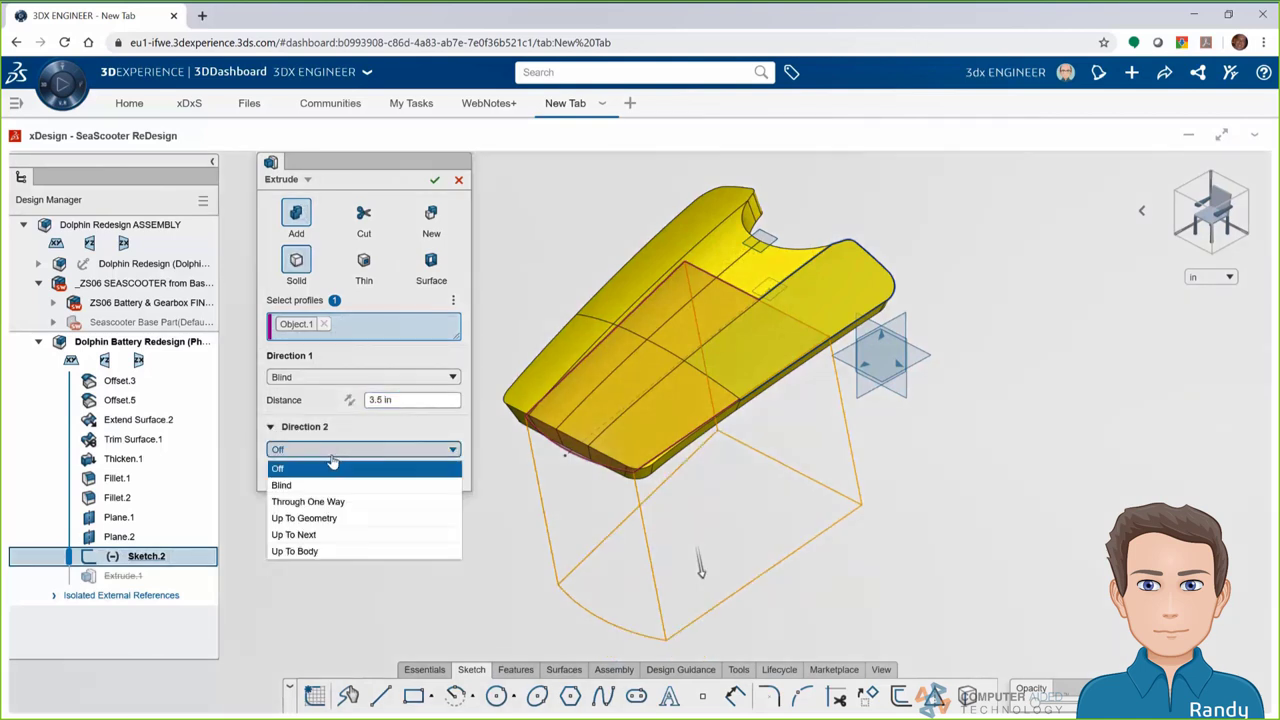
click(322, 534)
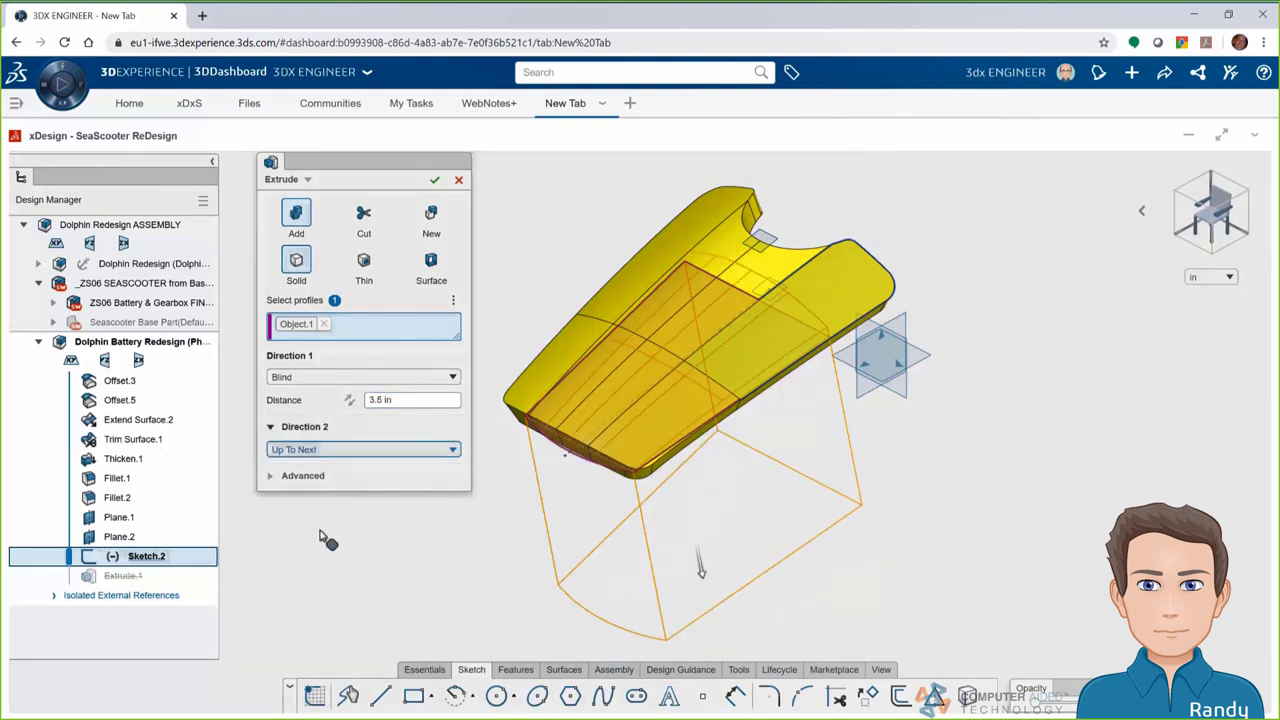
Add a 2 deg draft in both directions, extrude along Edge.1, and commit the feature
click(297, 478)
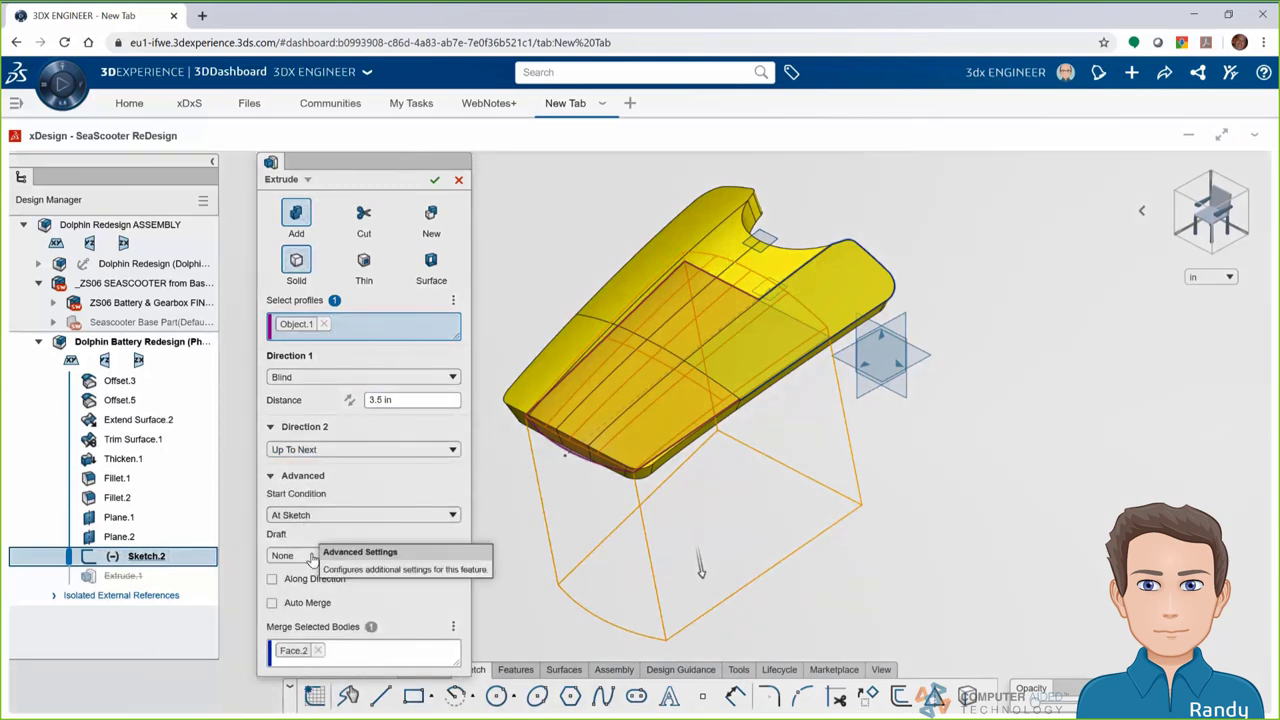
click(313, 556)
click(292, 590)
click(410, 579)
text(2)
click(443, 555)
click(440, 612)
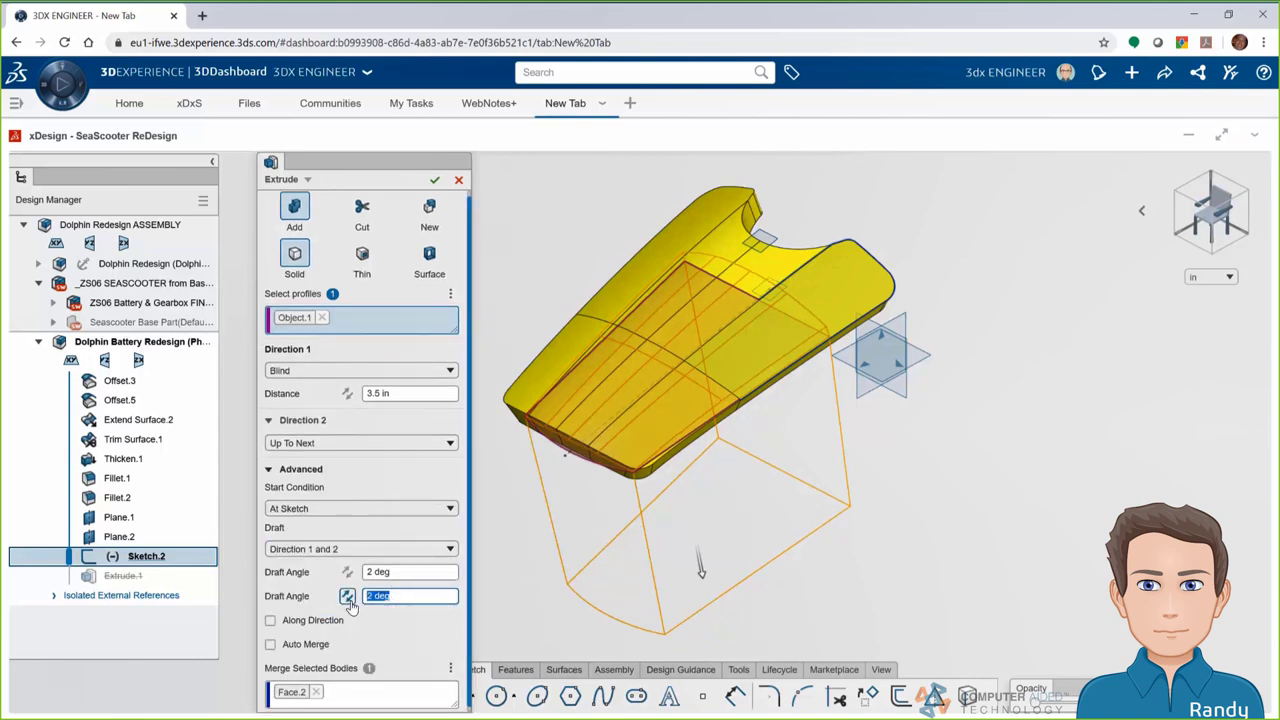
click(1231, 237)
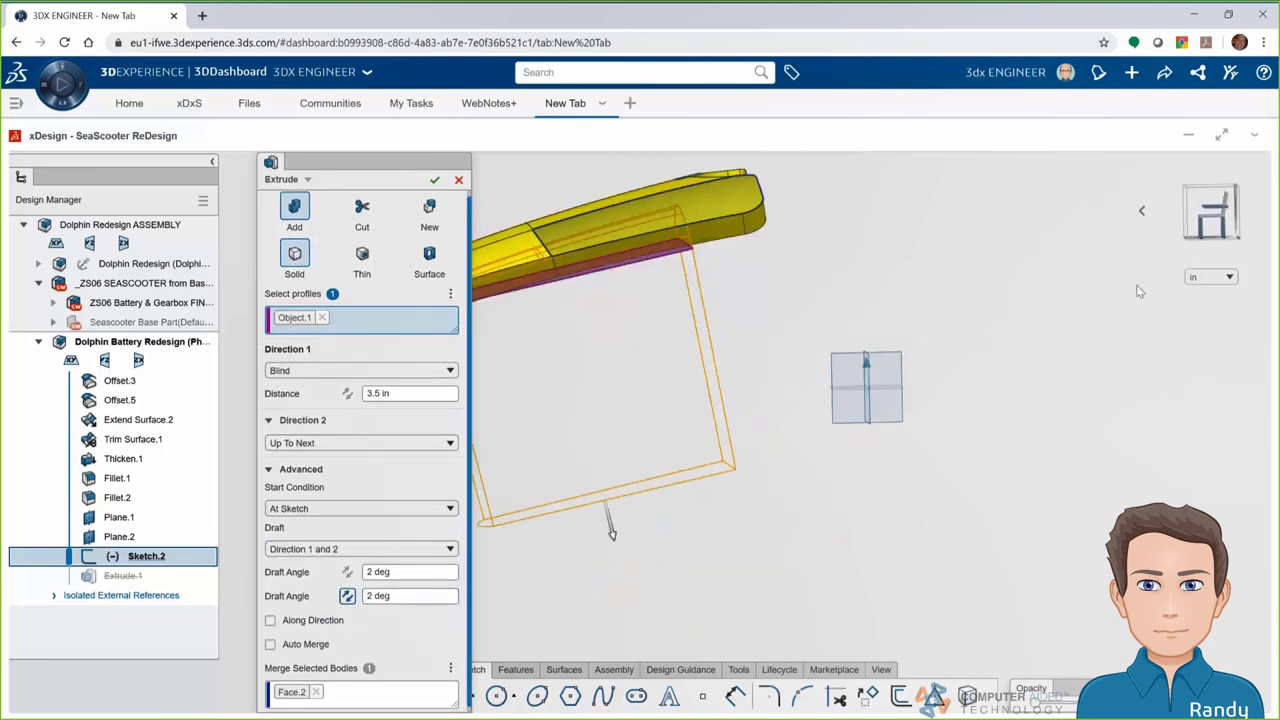
click(309, 627)
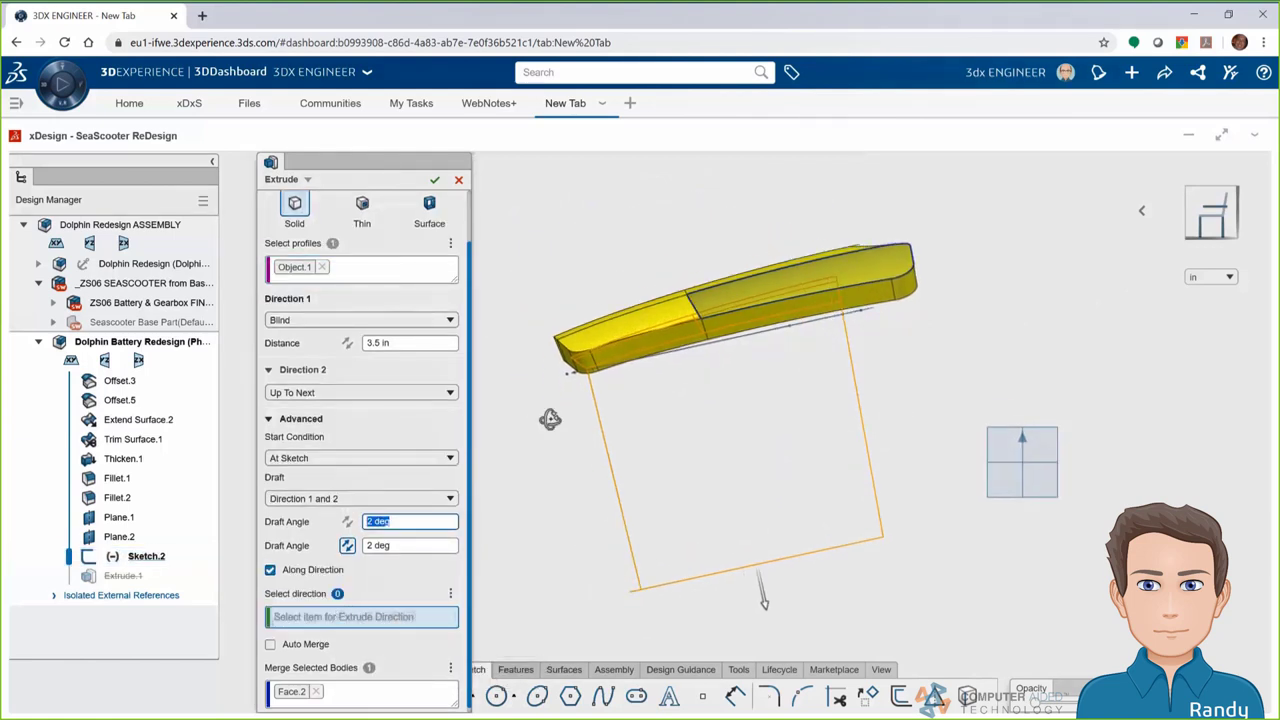
click(592, 366)
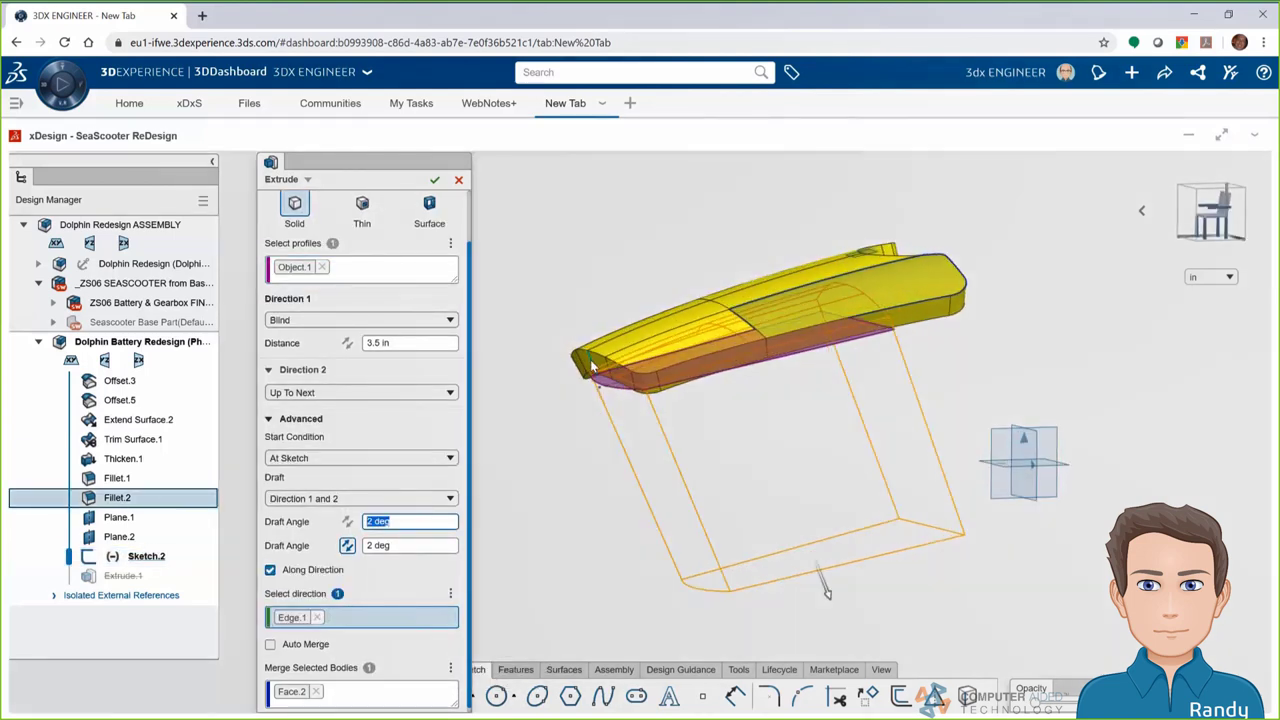
right_drag(1147, 336, 818, 388)
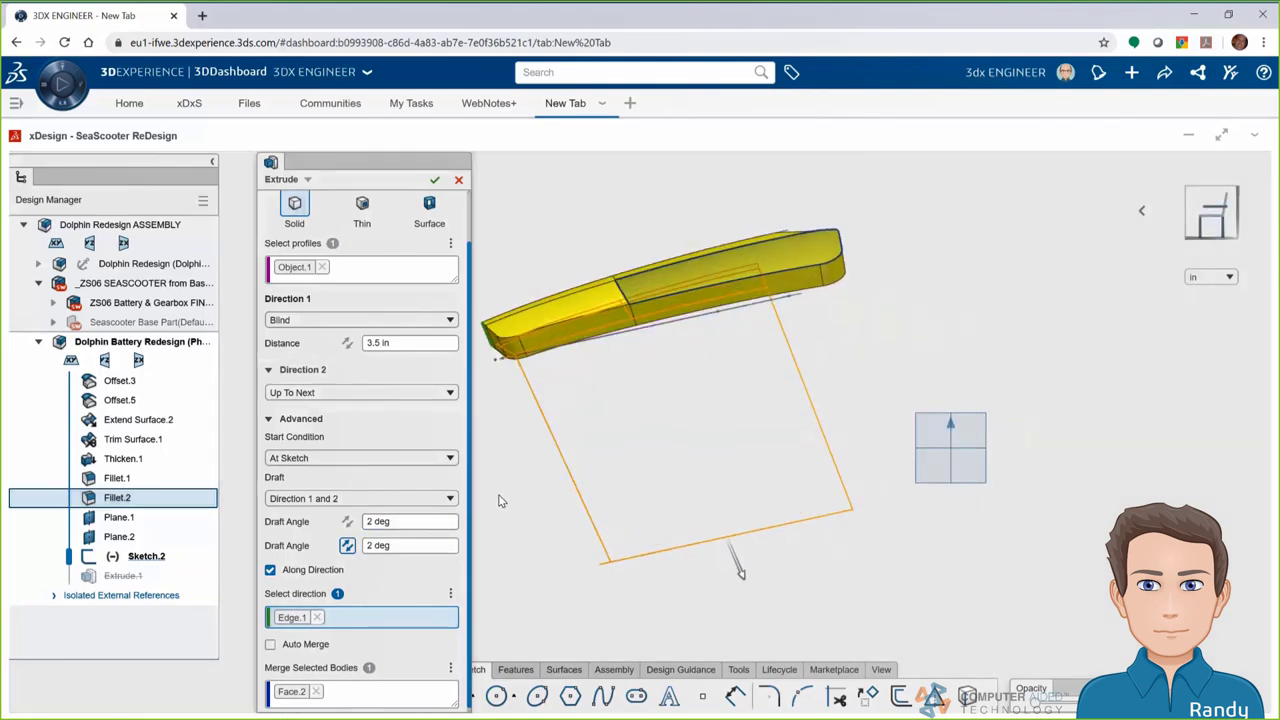
key(Return)
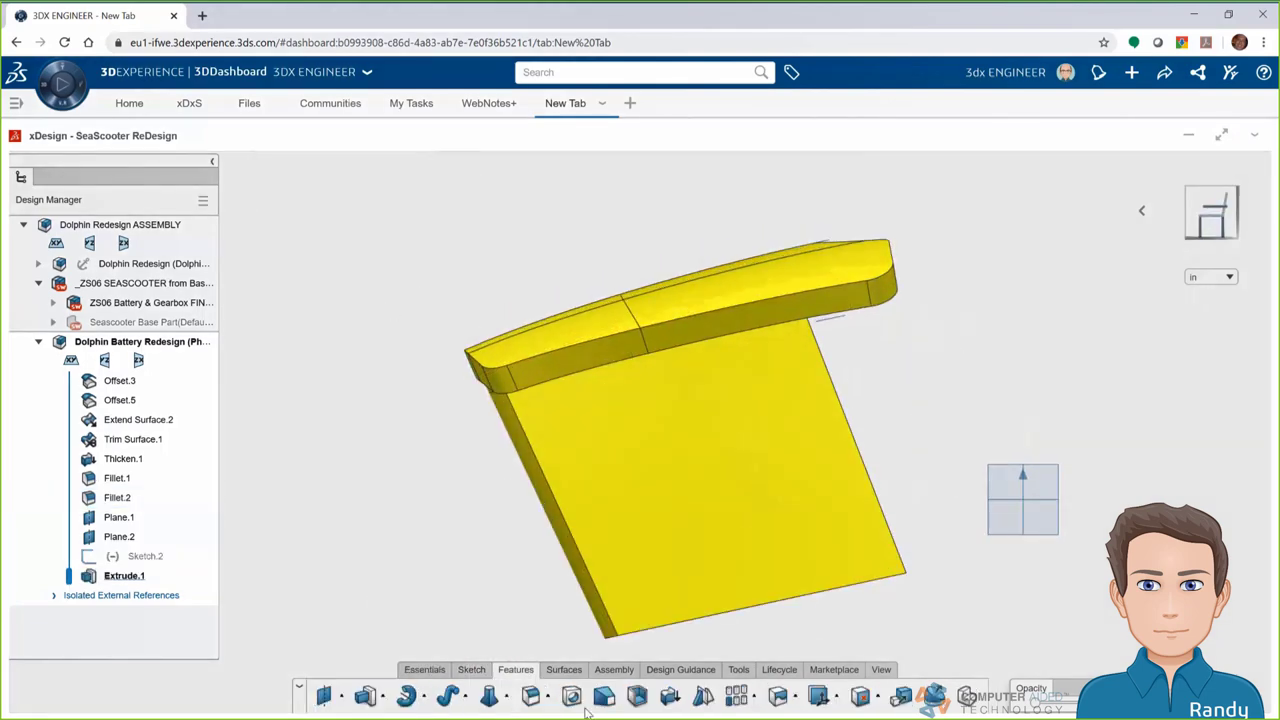
Fillet four edges of the new battery block at 0.25 in as Fillet.3
click(530, 696)
right_drag(520, 560, 600, 450)
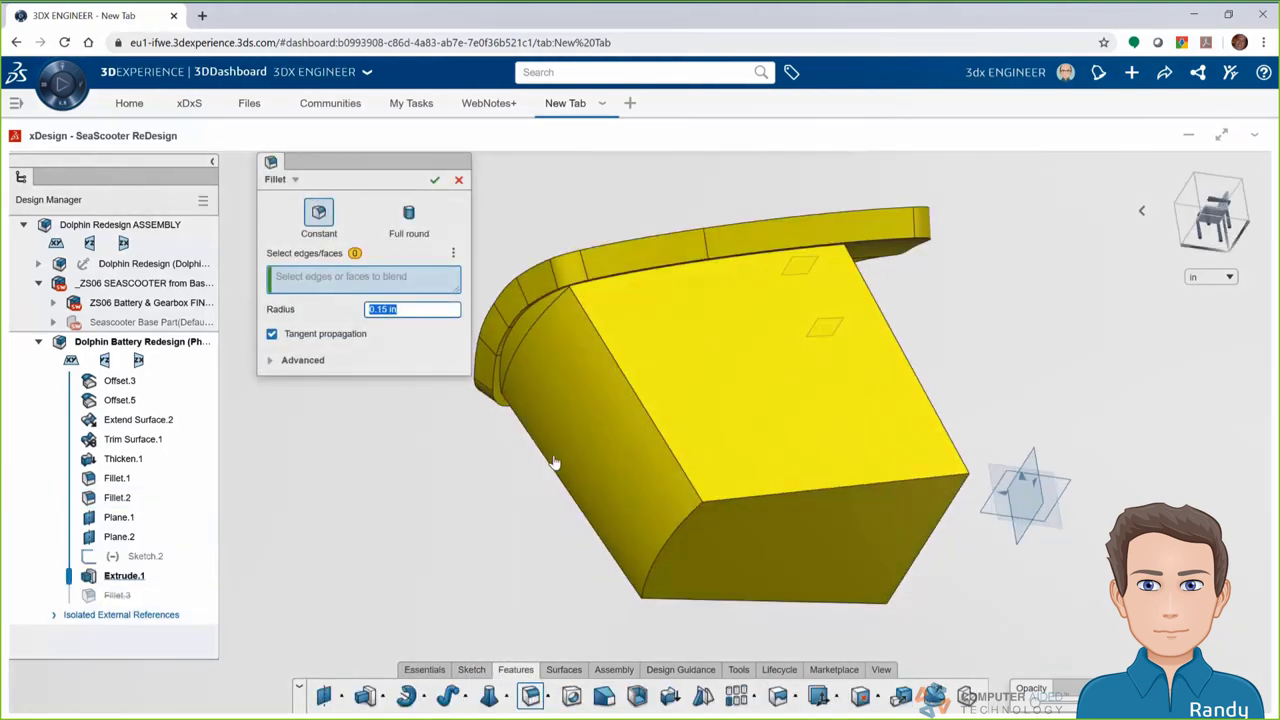
click(660, 437)
click(903, 357)
click(626, 577)
click(884, 598)
text(0.25)
key(Return)
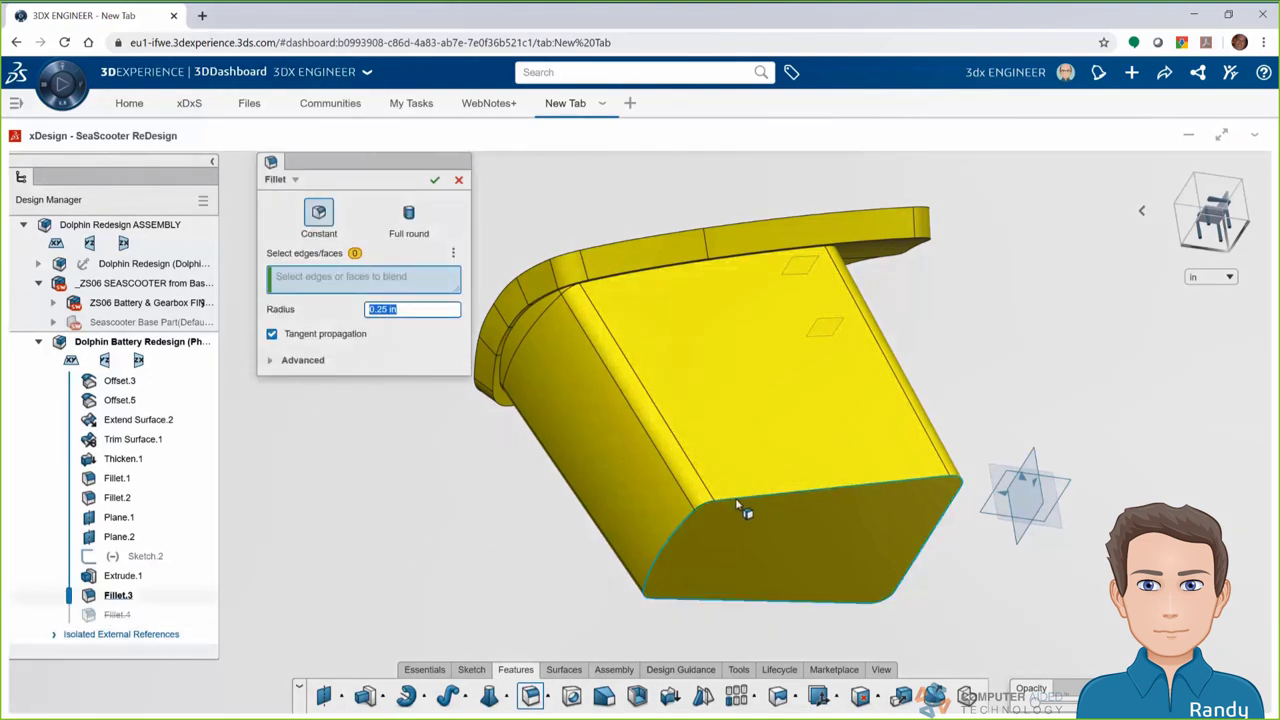
Round the bottom face's edges as Fillet.4 and view the battery part within the assembly
click(740, 520)
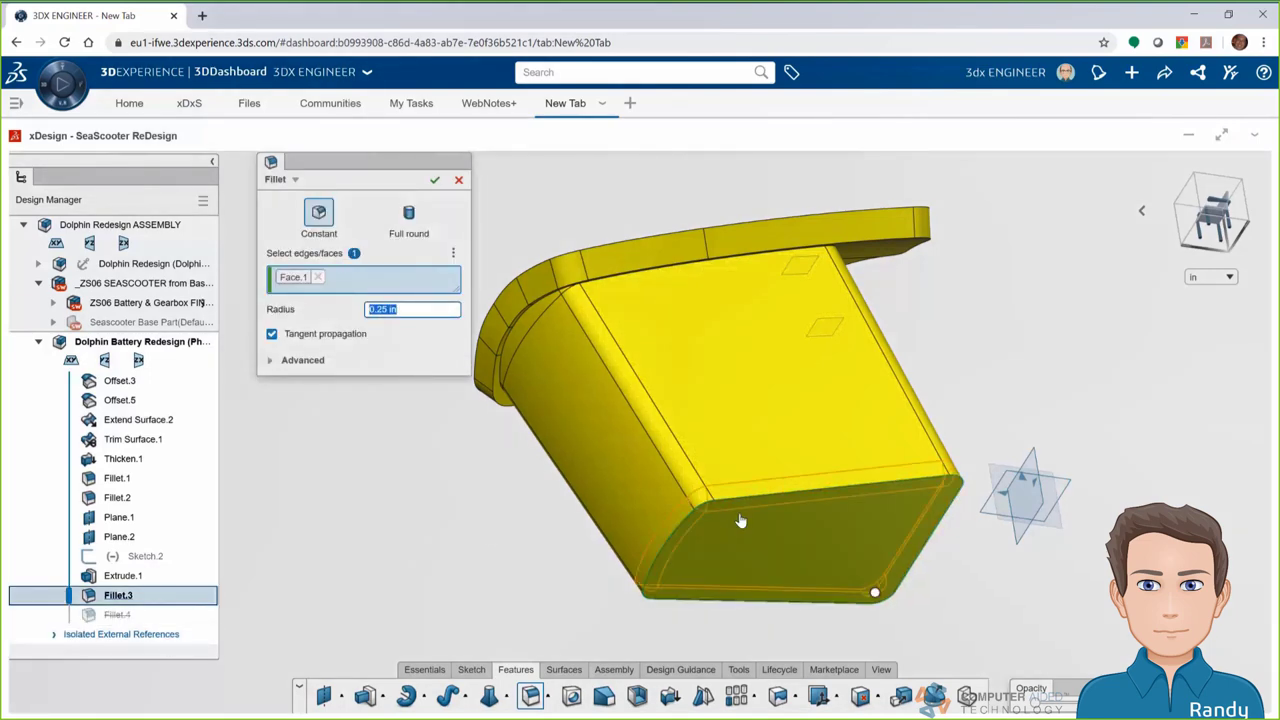
click(435, 180)
middle_drag(656, 305, 620, 440)
click(1235, 232)
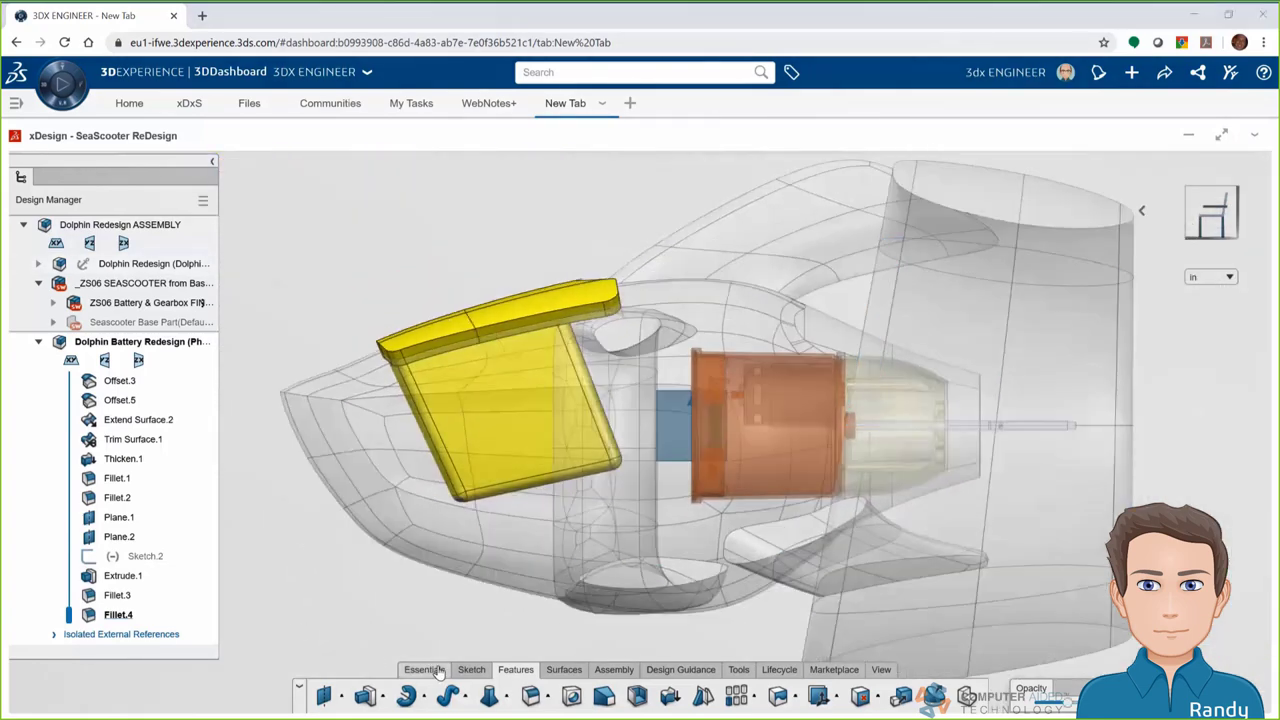
Save the redesigned battery component and orbit the assembly to check its fit
click(424, 669)
click(493, 704)
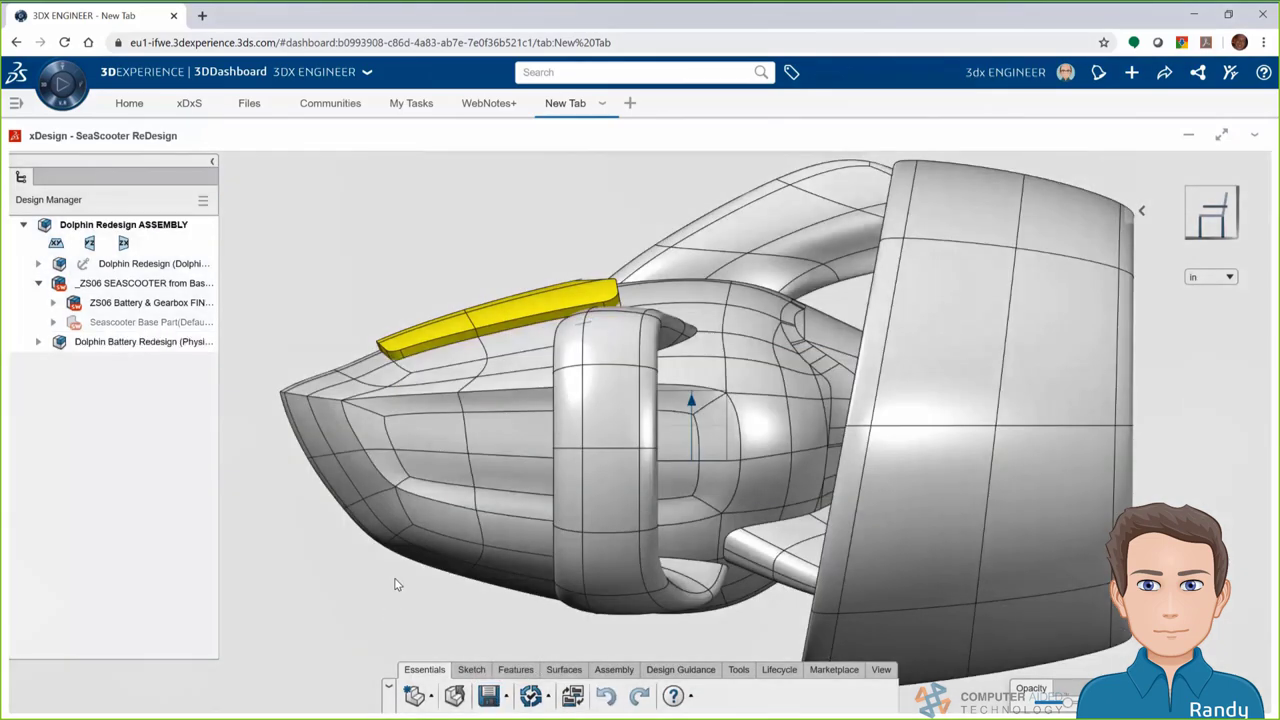
middle_drag(395, 585, 545, 573)
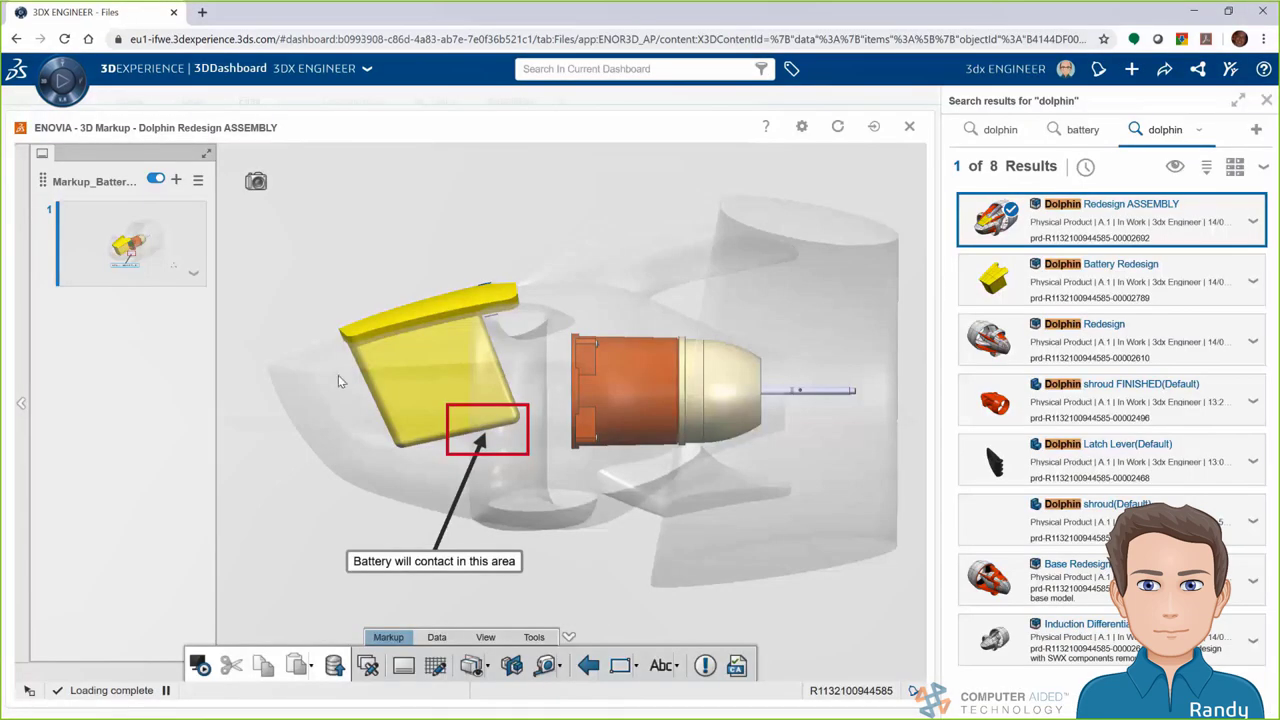
Add slide 2 capturing the updated battery part in the markup
click(194, 275)
click(238, 302)
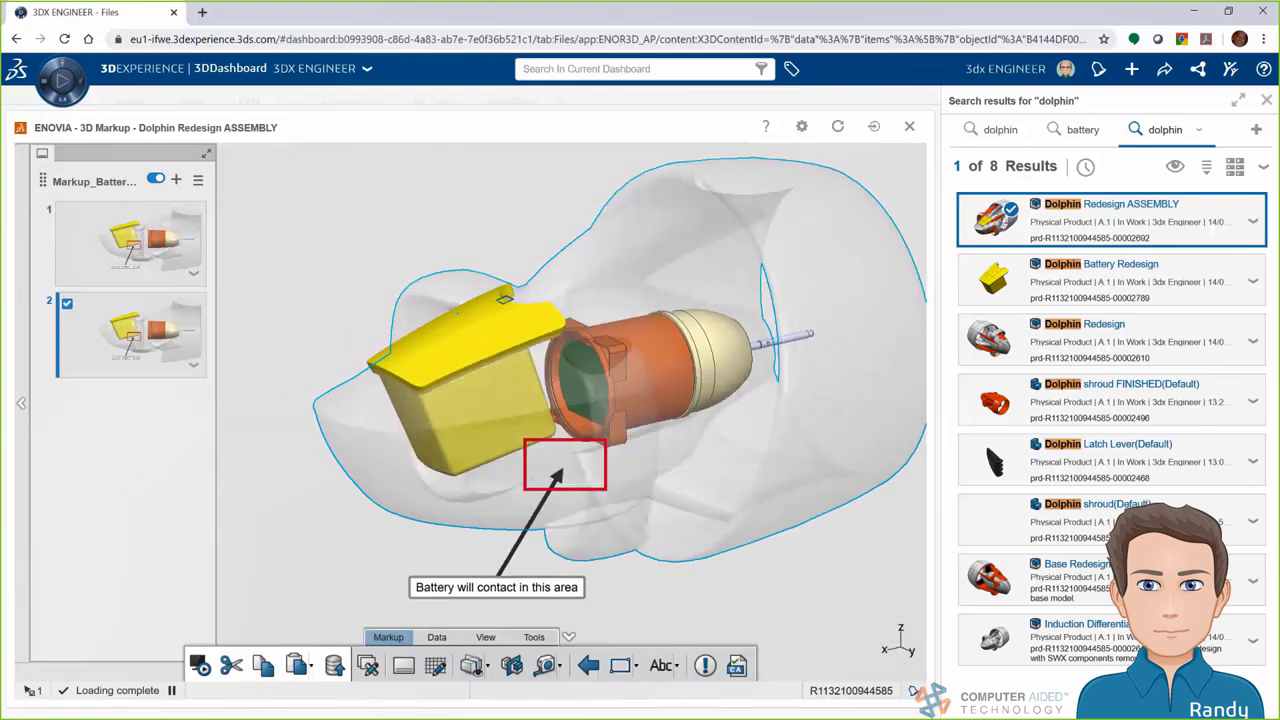
click(533, 640)
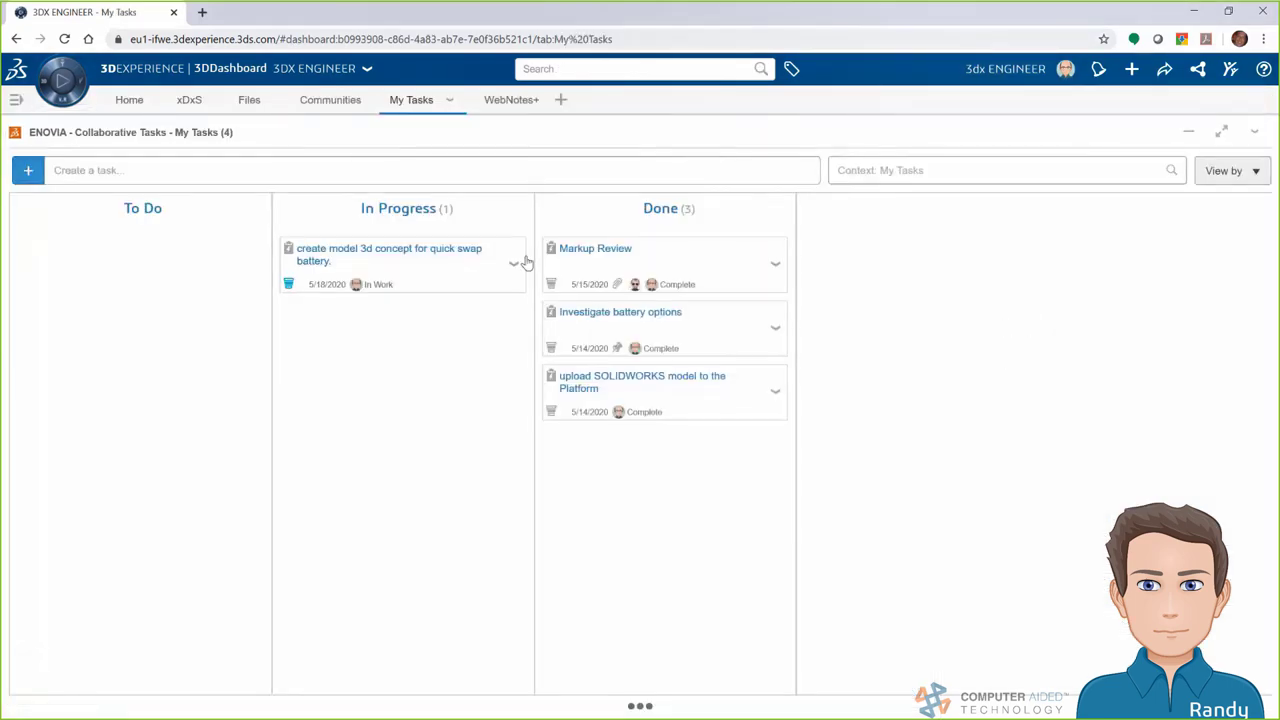
Move the quick-swap battery concept task to Done and open its details
drag(422, 254, 664, 263)
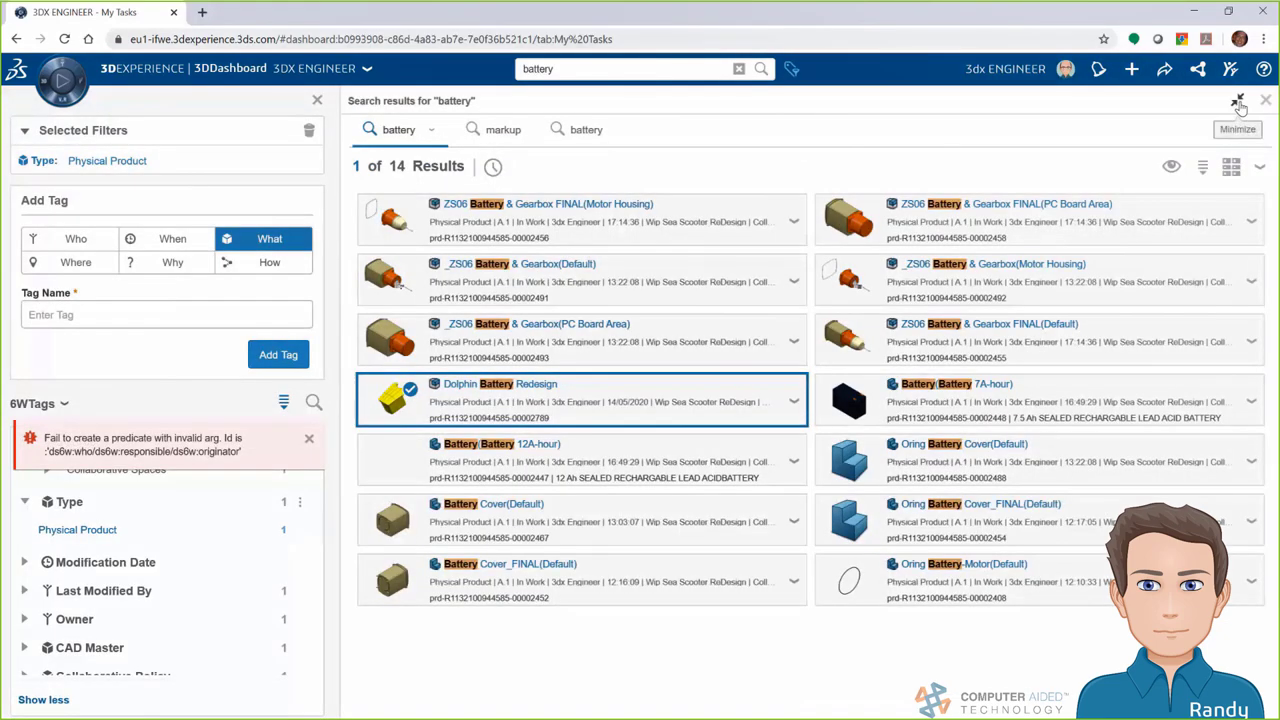
click(1238, 101)
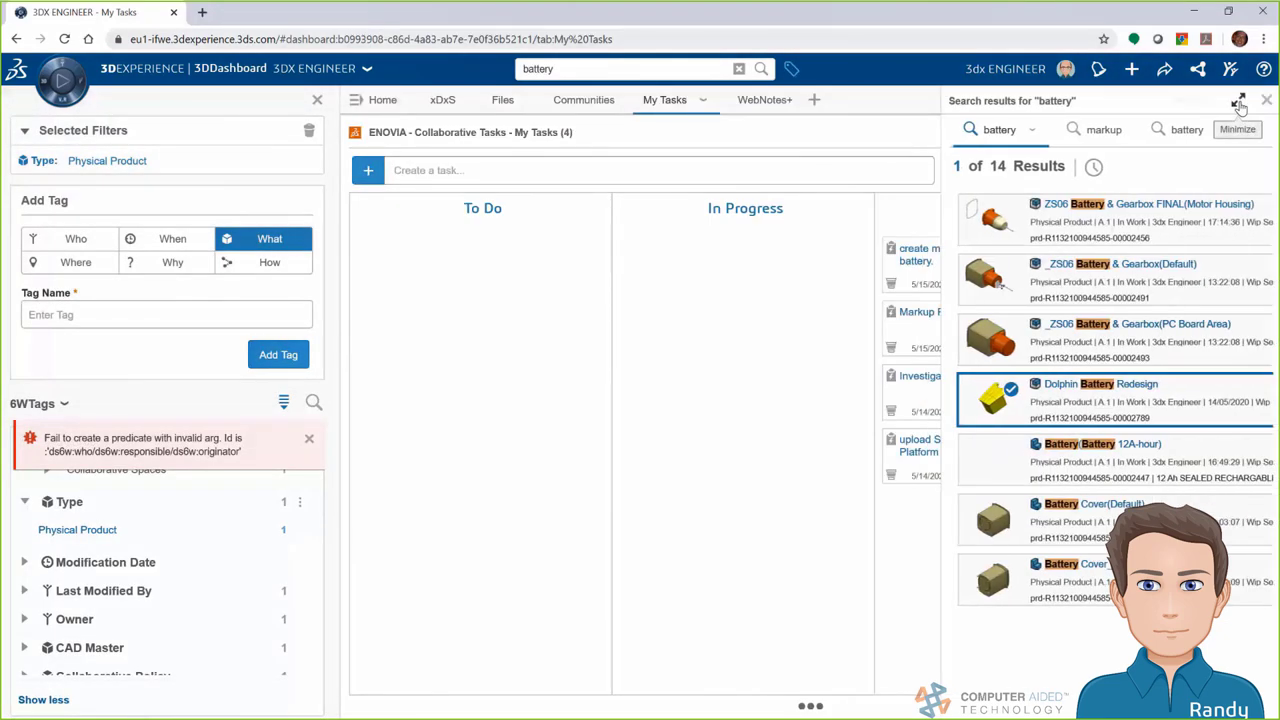
click(317, 104)
click(700, 256)
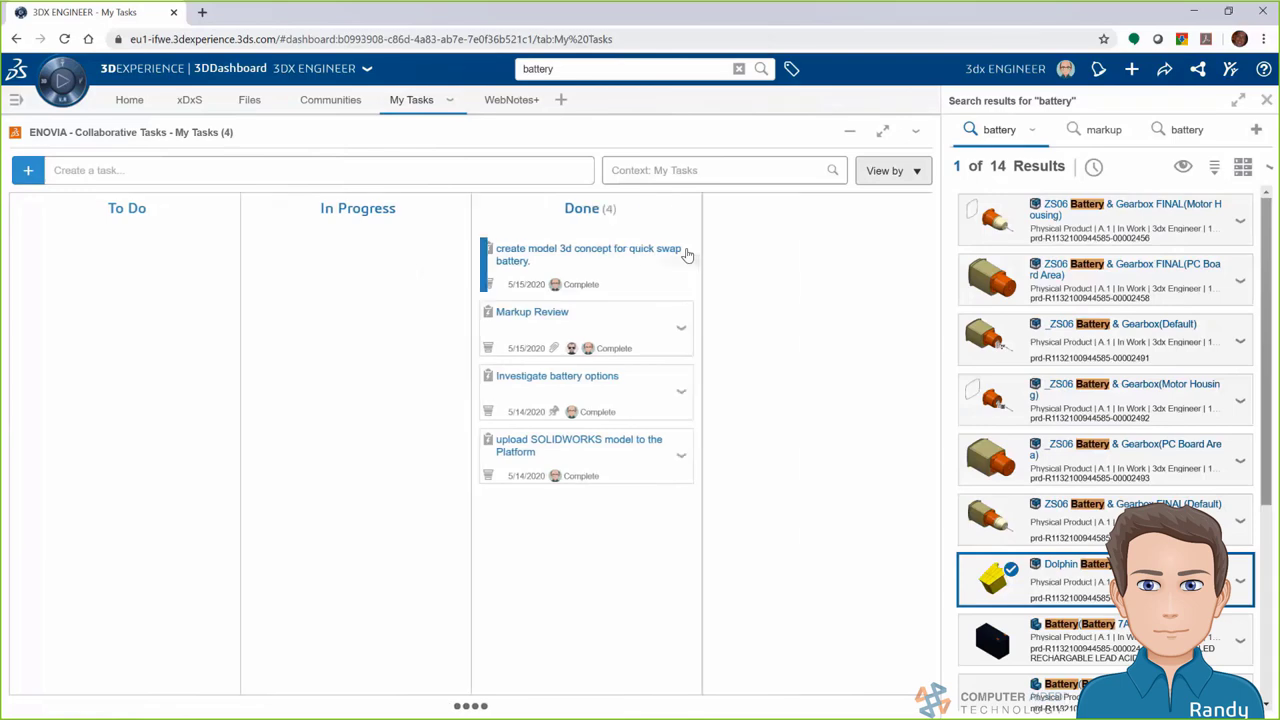
Attach Dolphin Battery Redesign and Markup_Battery Contact Position as deliverables, then save and close
scroll(884, 489, down, 4)
drag(1058, 570, 863, 517)
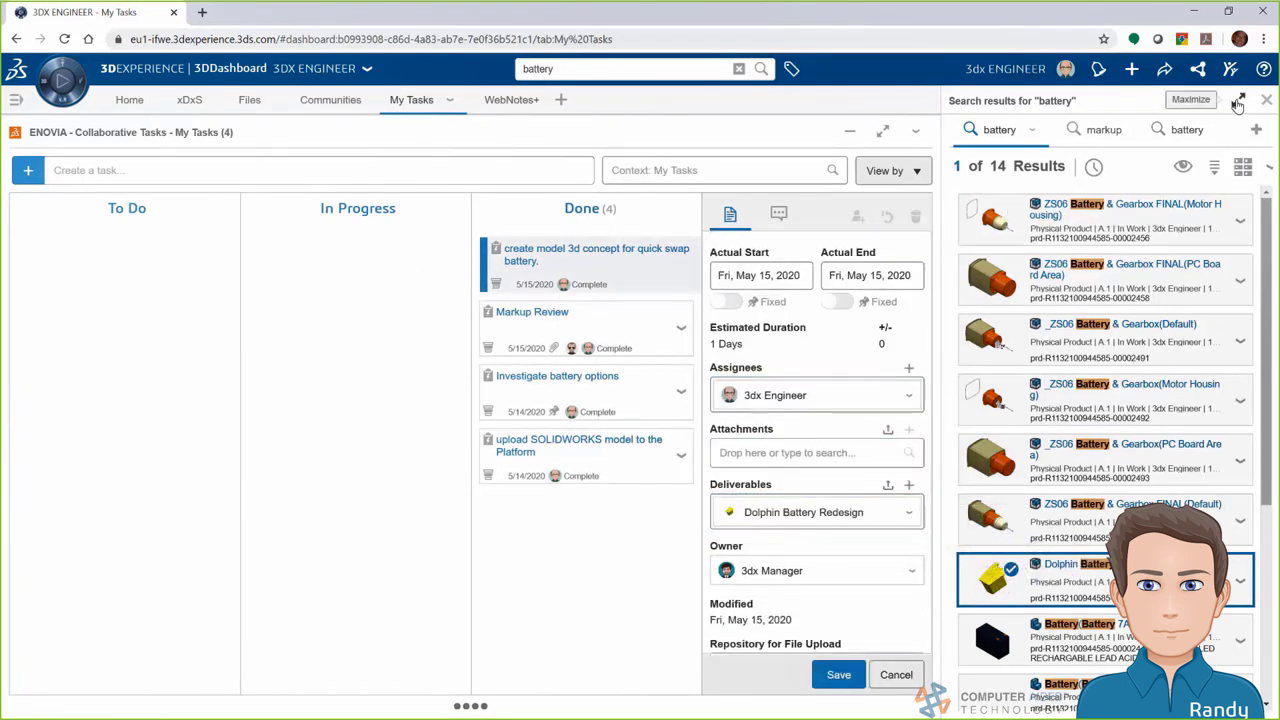
click(1095, 130)
drag(1107, 403, 850, 509)
click(839, 674)
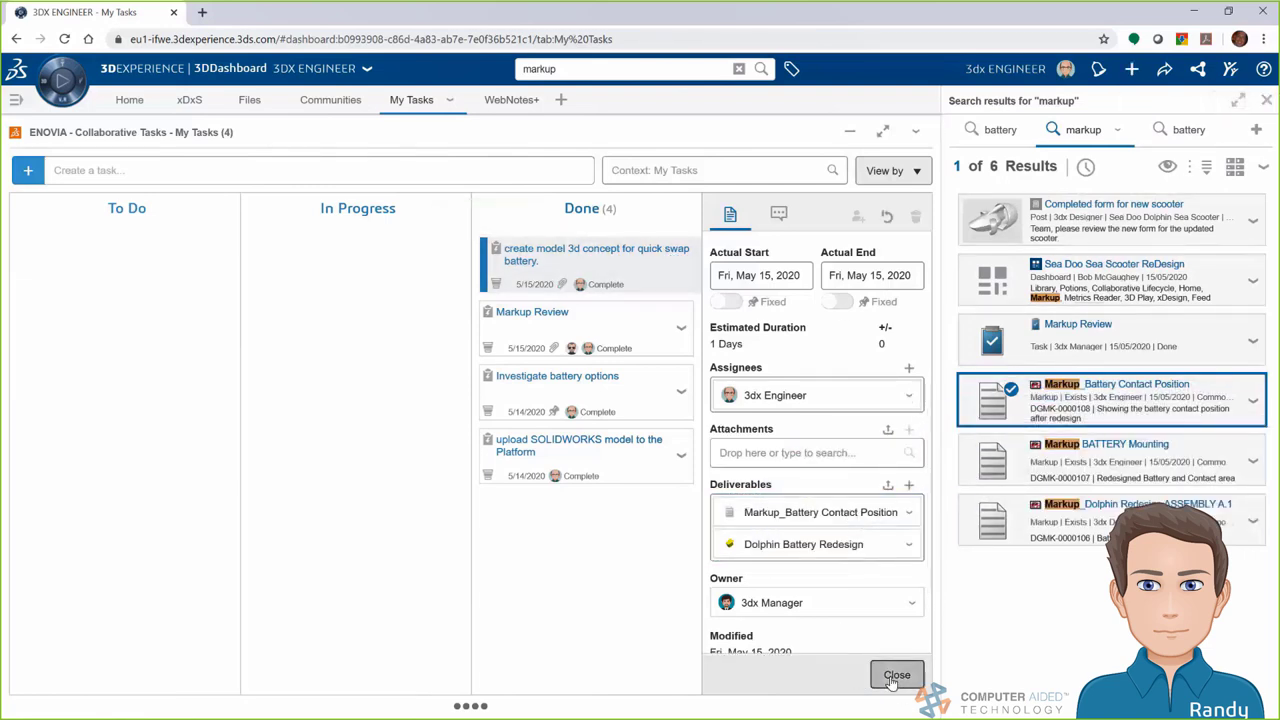
click(896, 675)
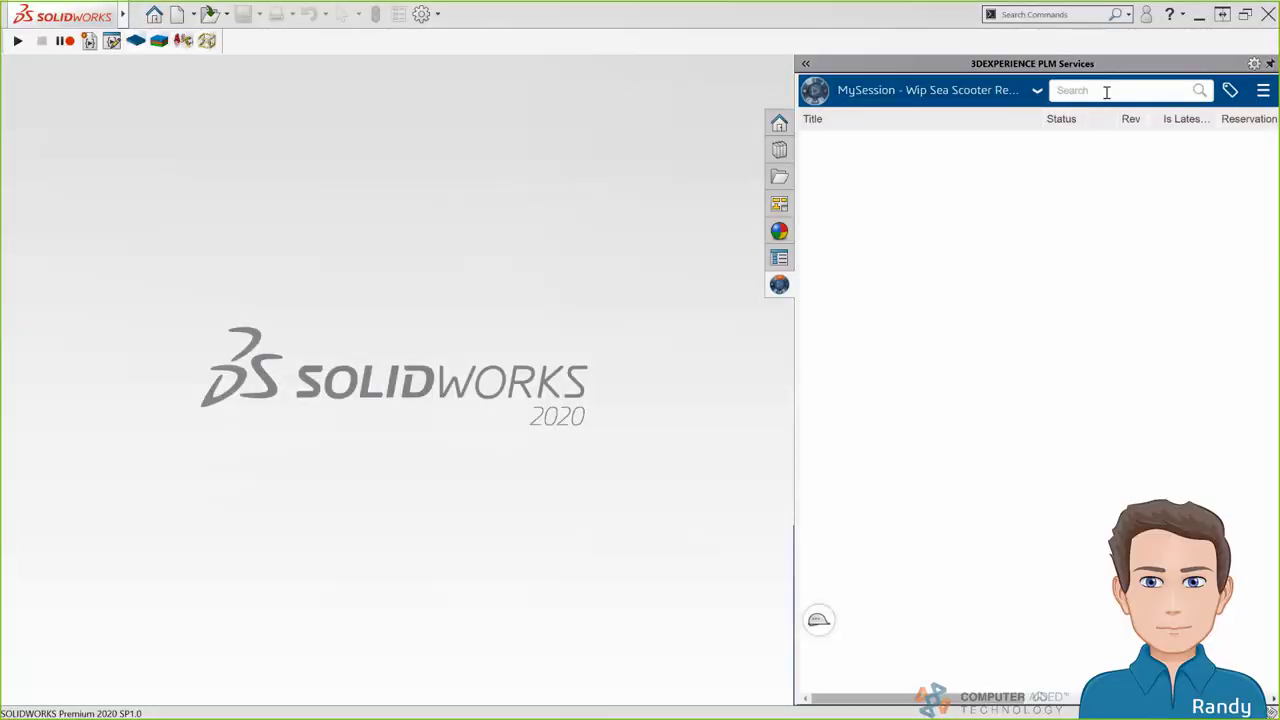
Search the platform for 'dolphin redesign' and open the Dolphin Redesign part
click(1107, 92)
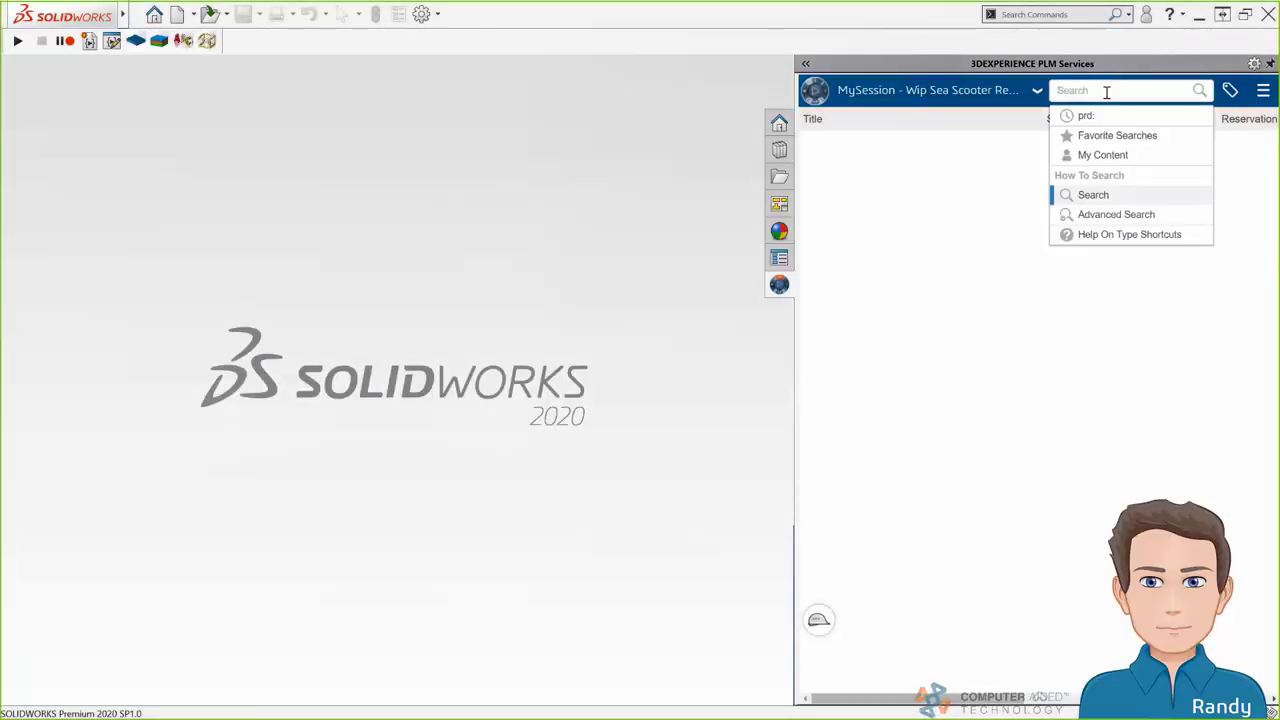
text(dolphin redesign)
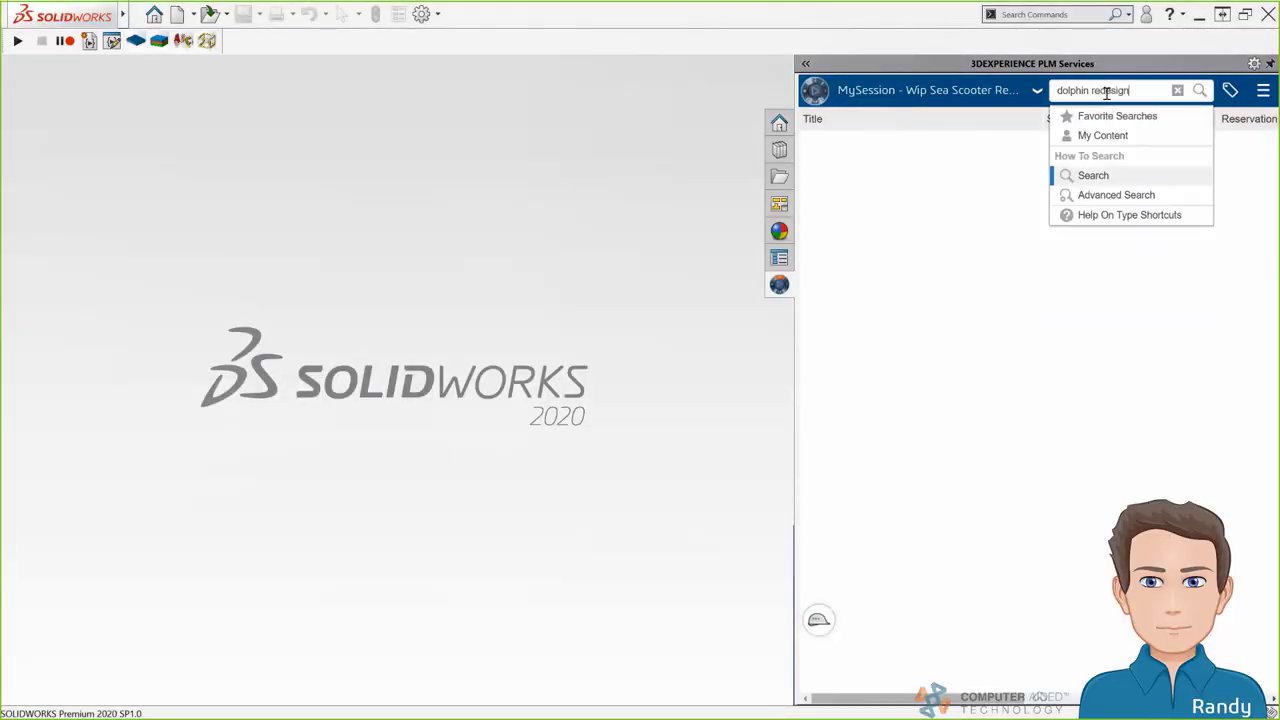
key(Return)
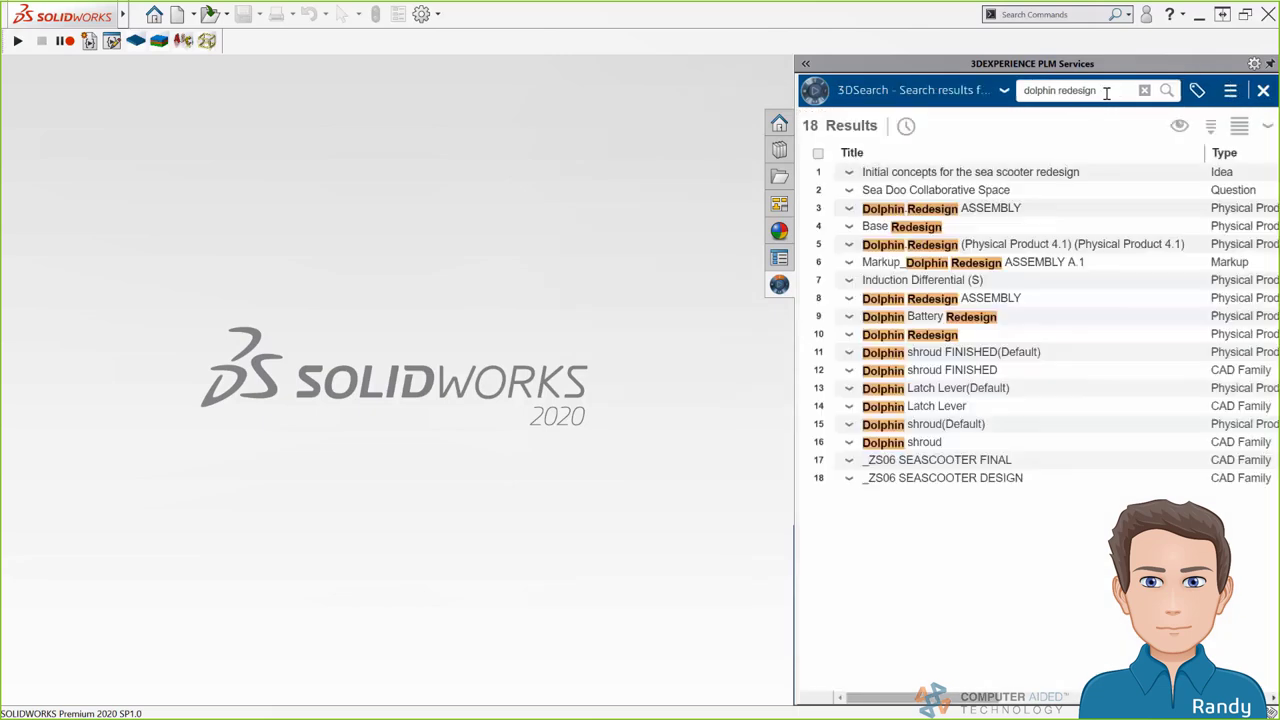
click(903, 337)
right_click(904, 343)
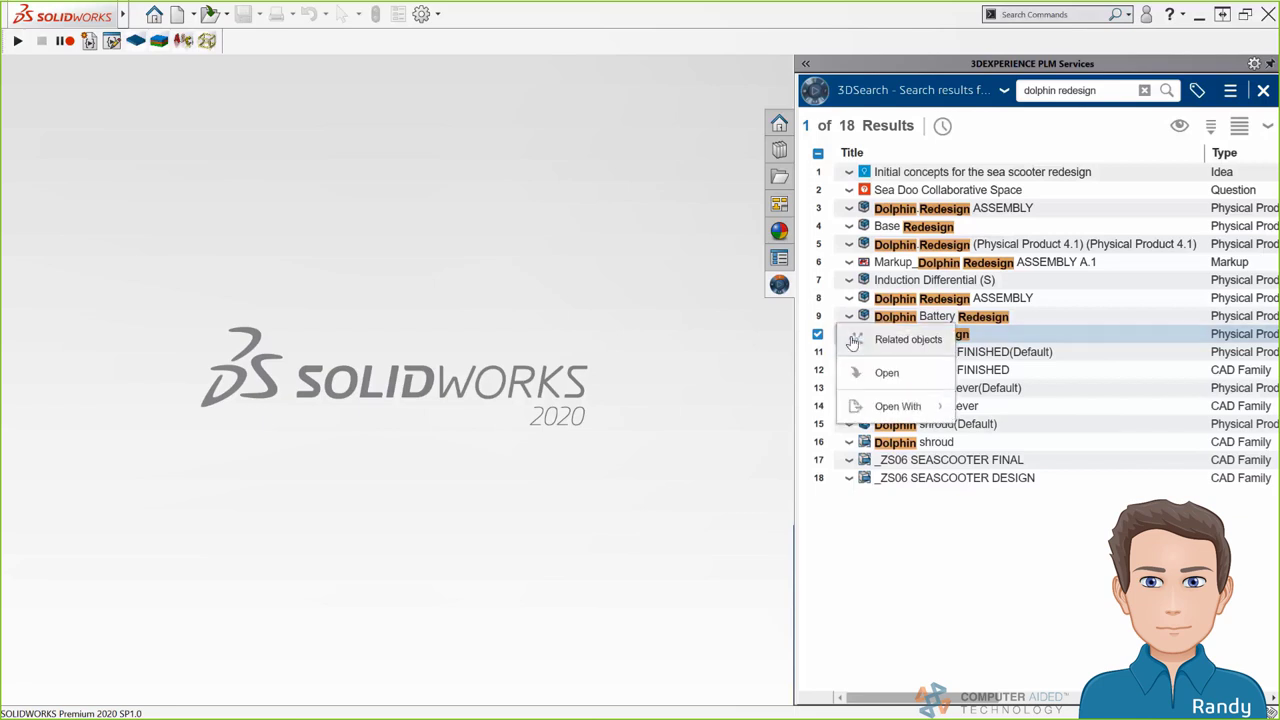
click(886, 373)
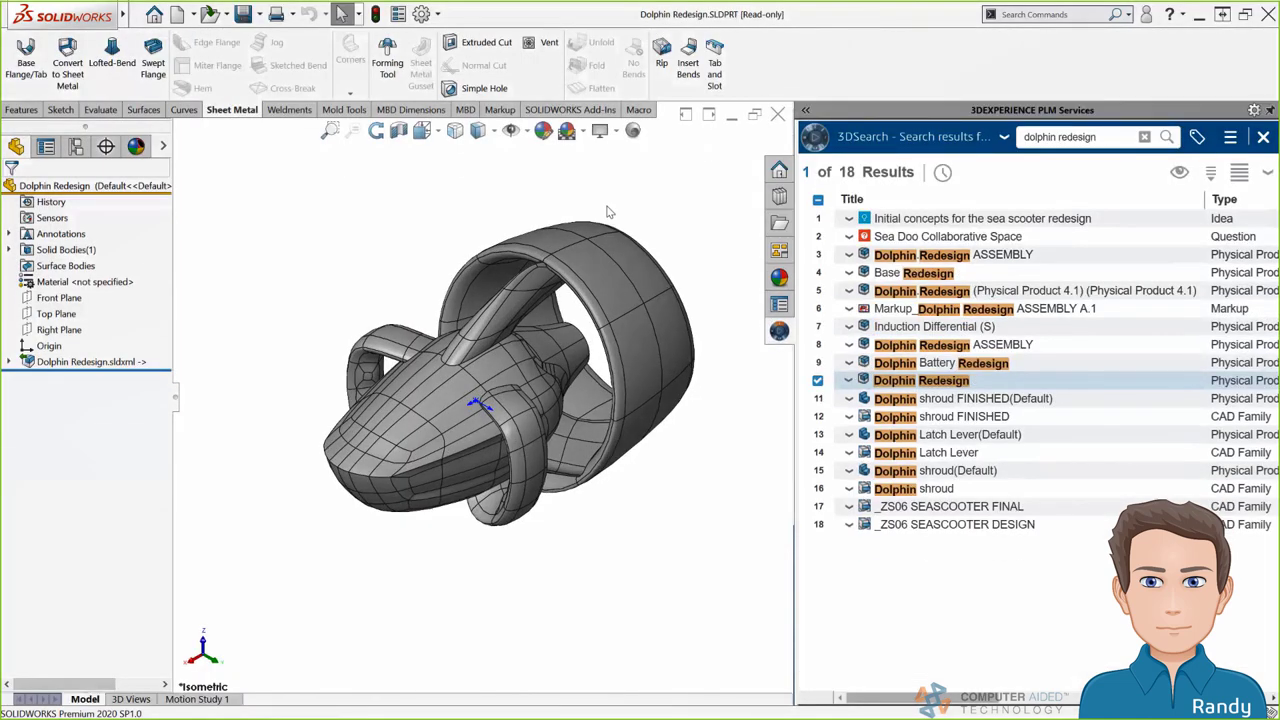
Run Import Diagnostics to heal the Dolphin Redesign geometry, adding Surface-Fill1–3
click(1254, 110)
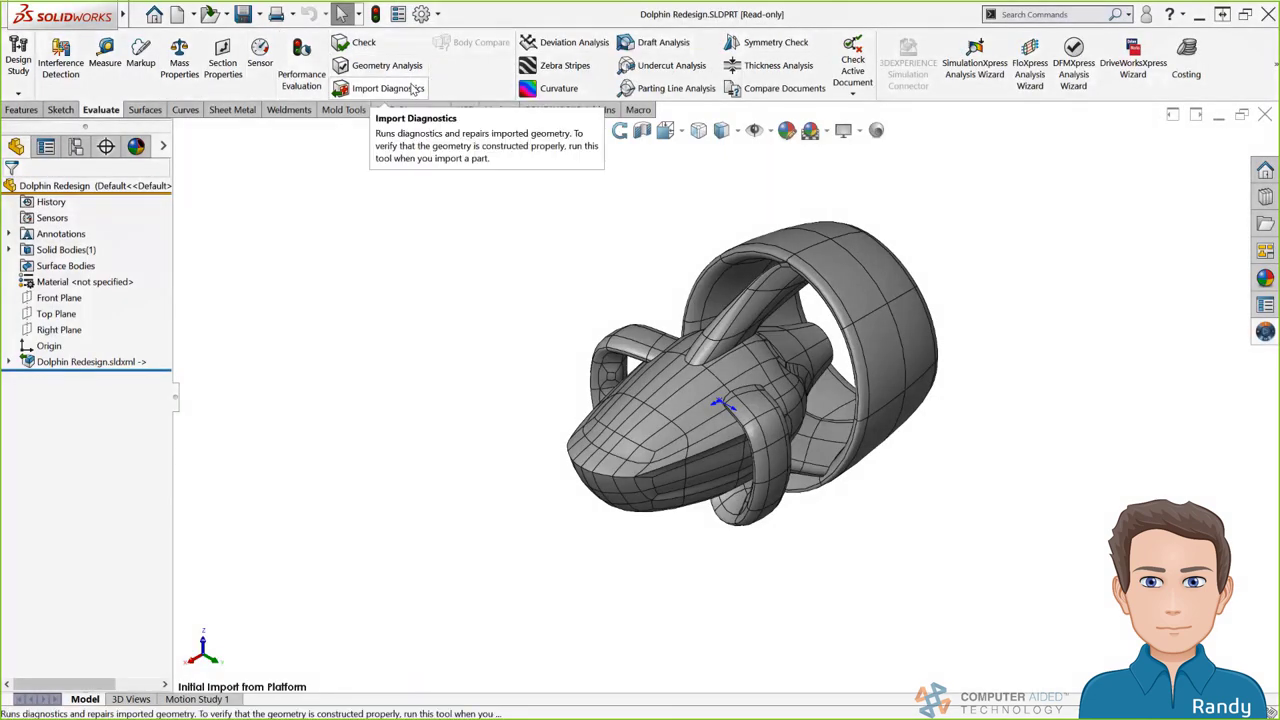
click(413, 88)
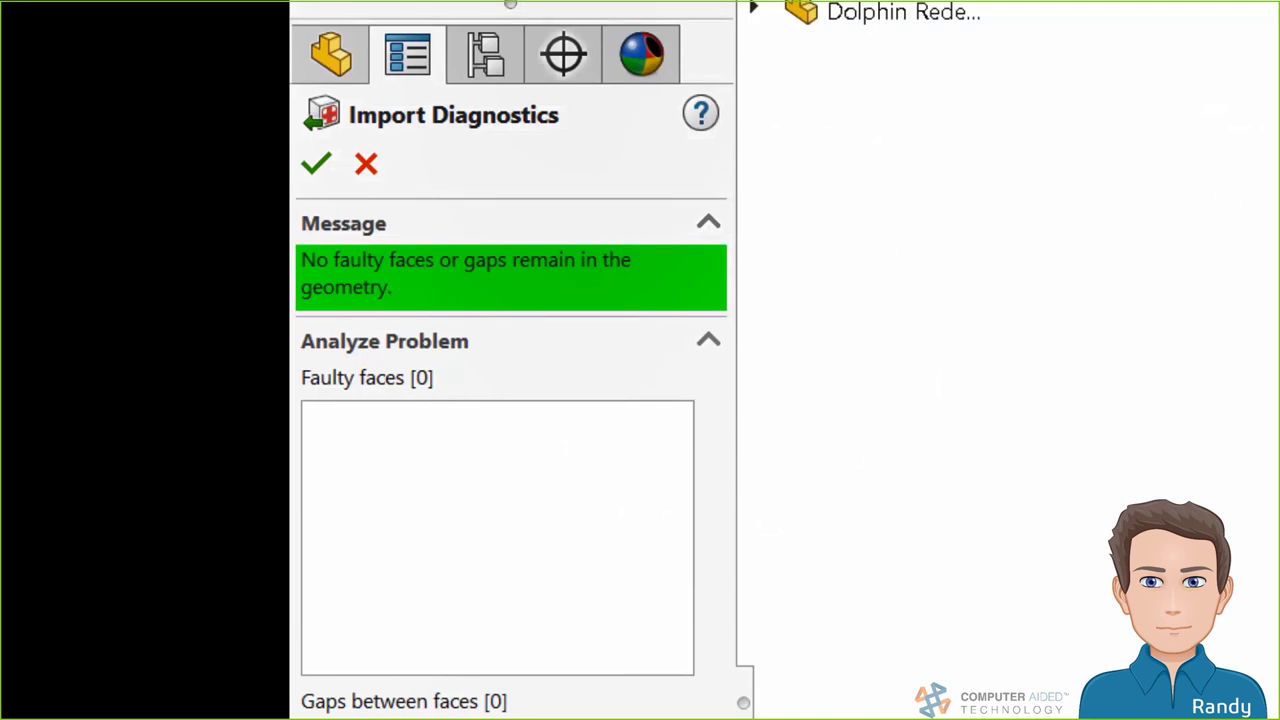
click(316, 163)
Split the body with the filled surfaces and hide the duct ring body
click(78, 281)
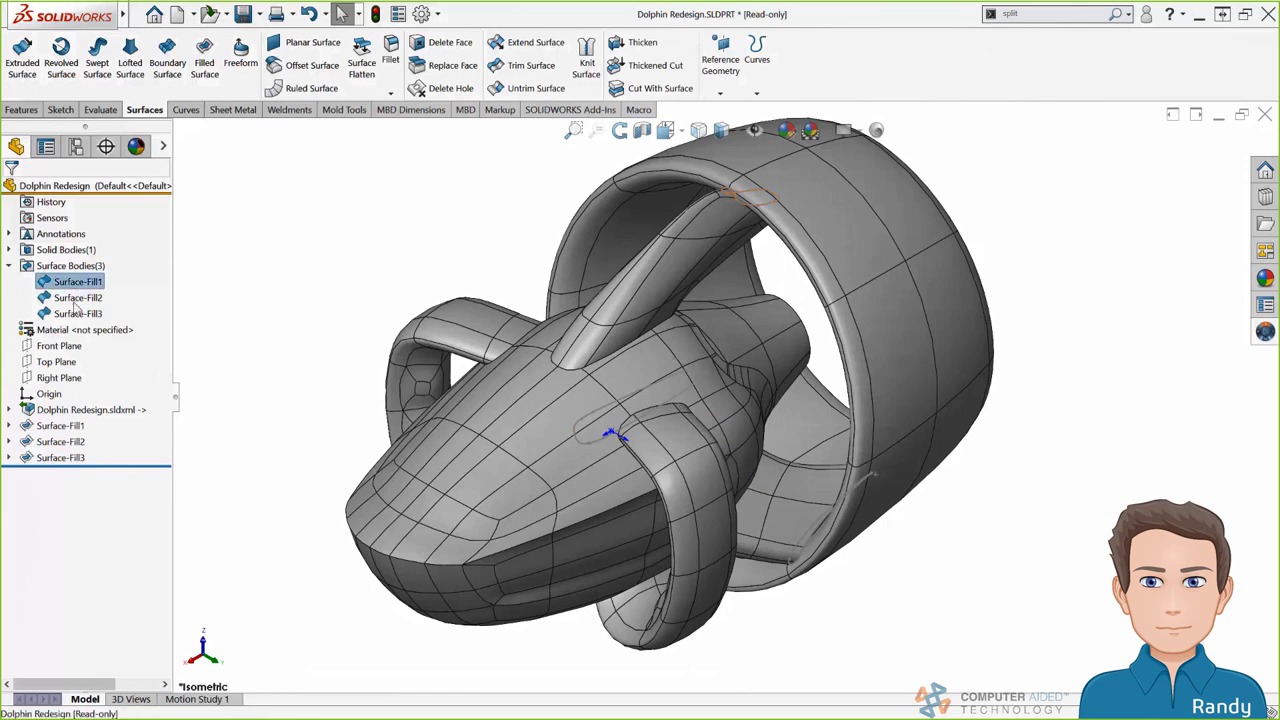
shift+click(78, 313)
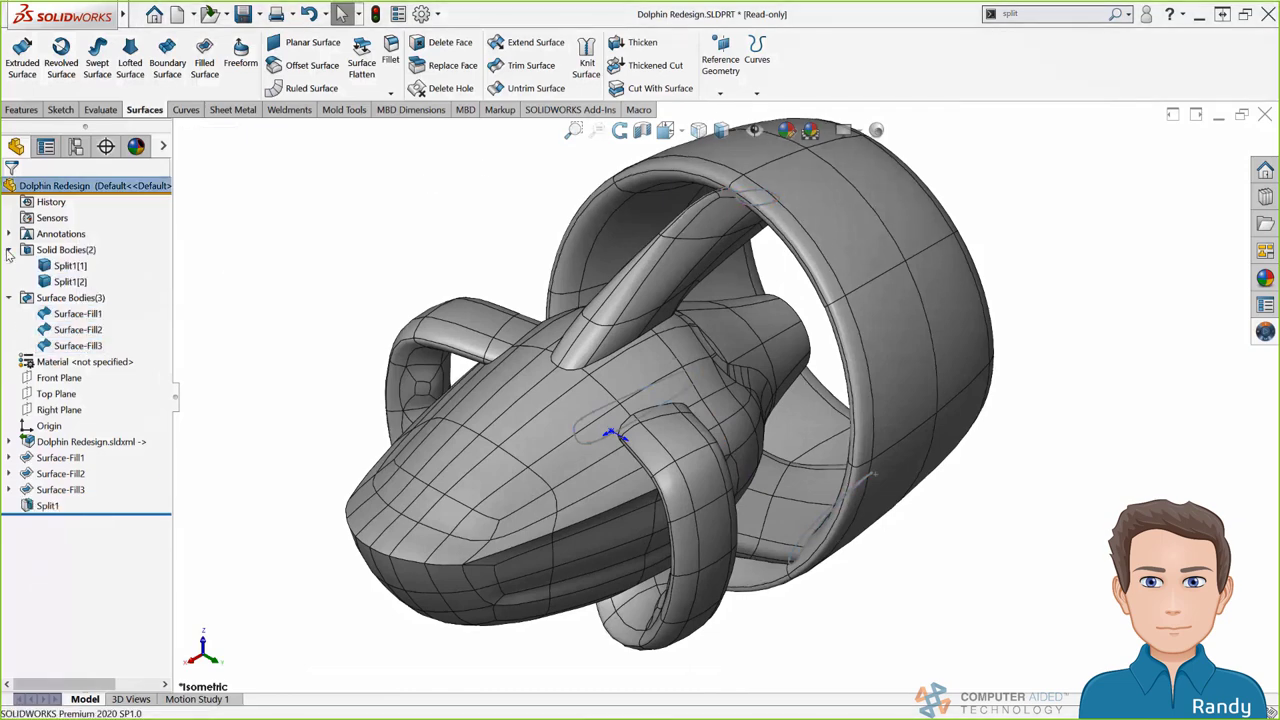
click(78, 264)
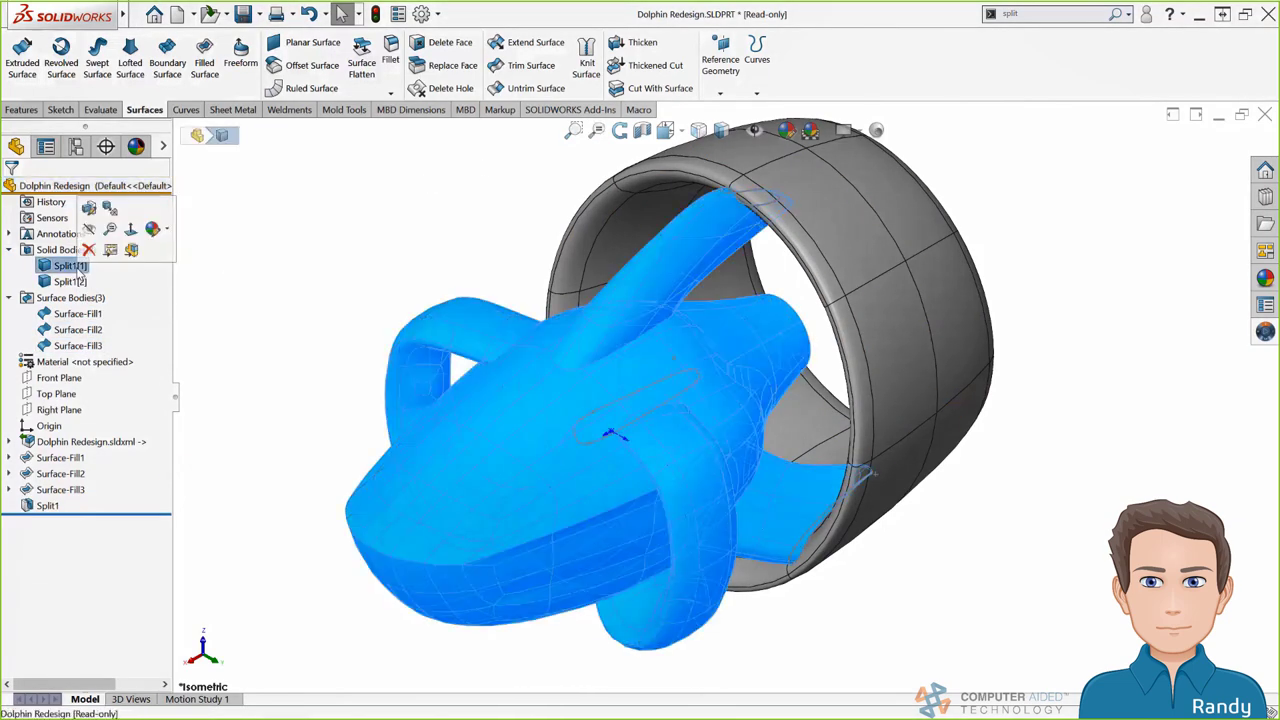
click(74, 282)
click(86, 223)
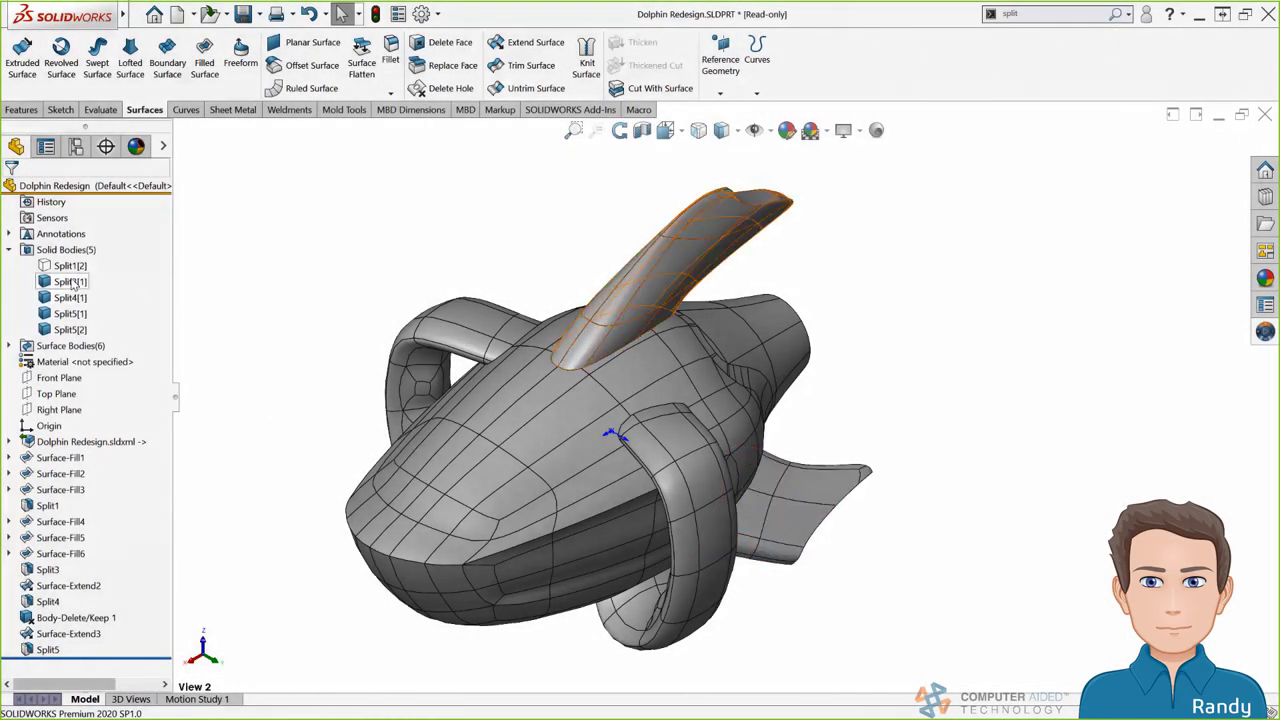
Hide the dorsal fin, side fin, and both Split7 bodies
click(70, 281)
click(72, 297)
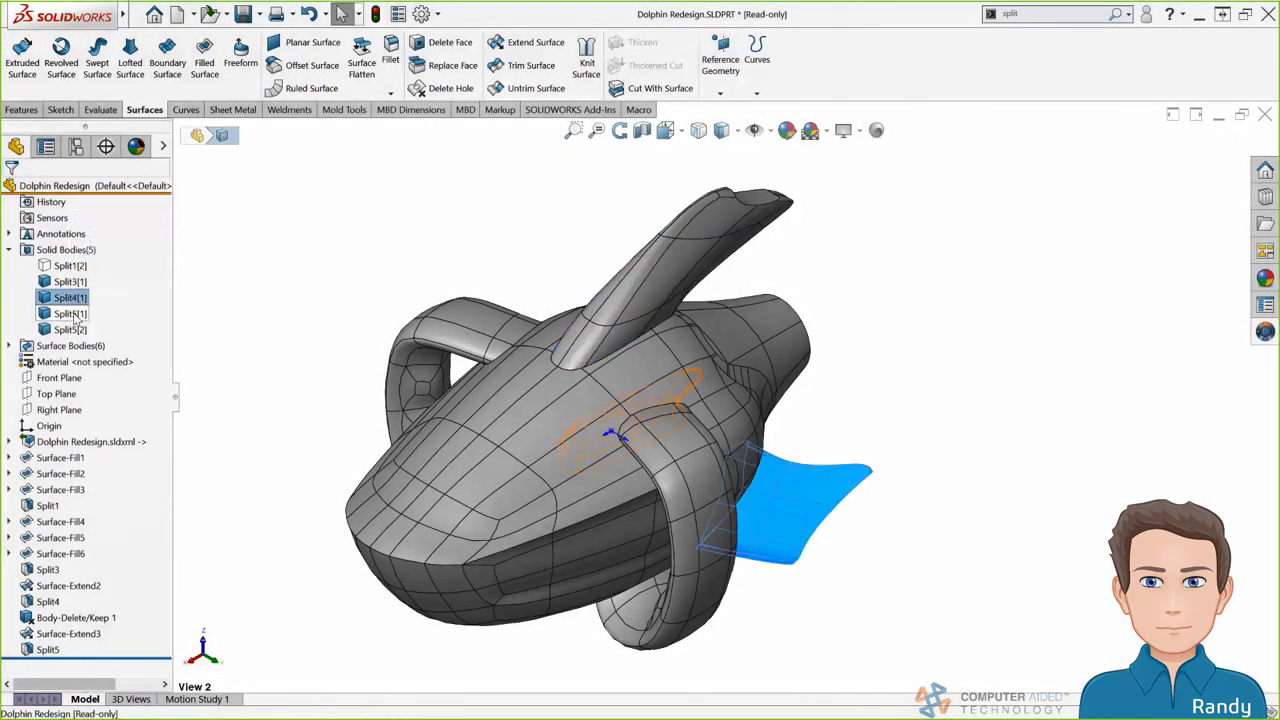
click(72, 313)
click(70, 281)
ctrl+click(70, 297)
click(86, 266)
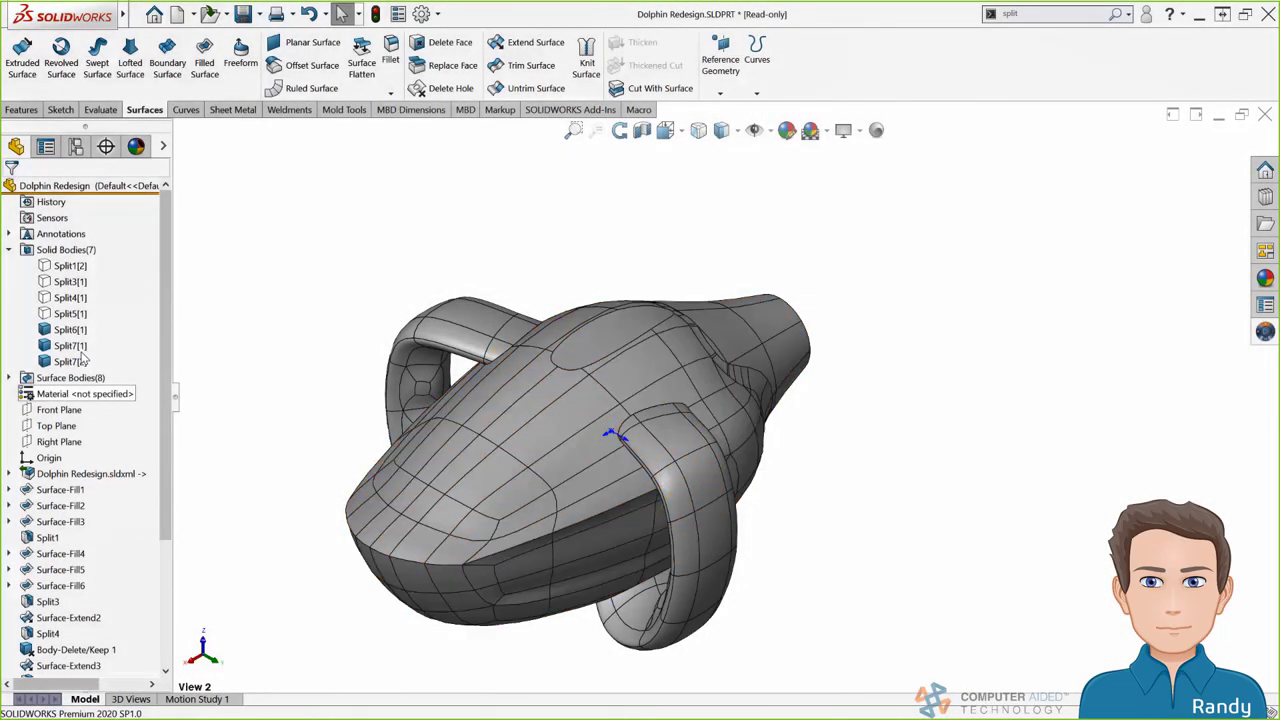
click(70, 345)
ctrl+click(62, 361)
click(67, 278)
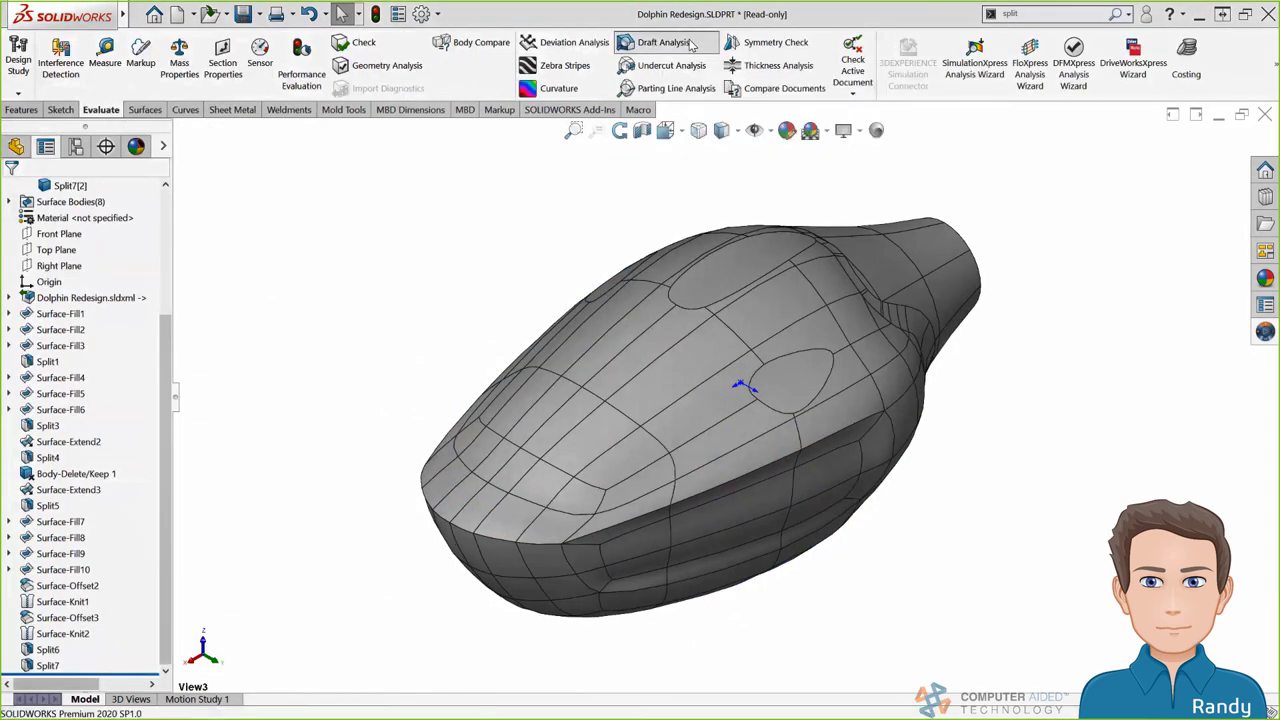
Start a draft analysis of the hull and hide the Split8[1] body
click(655, 42)
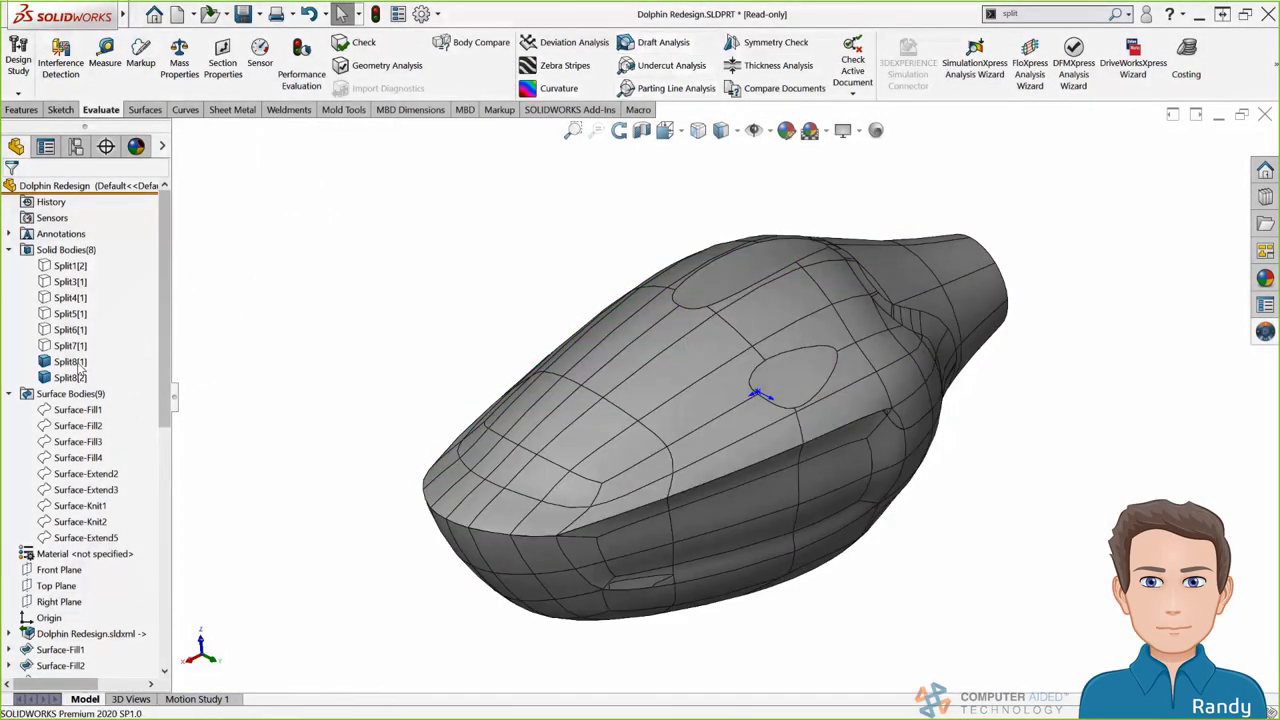
click(72, 364)
click(84, 346)
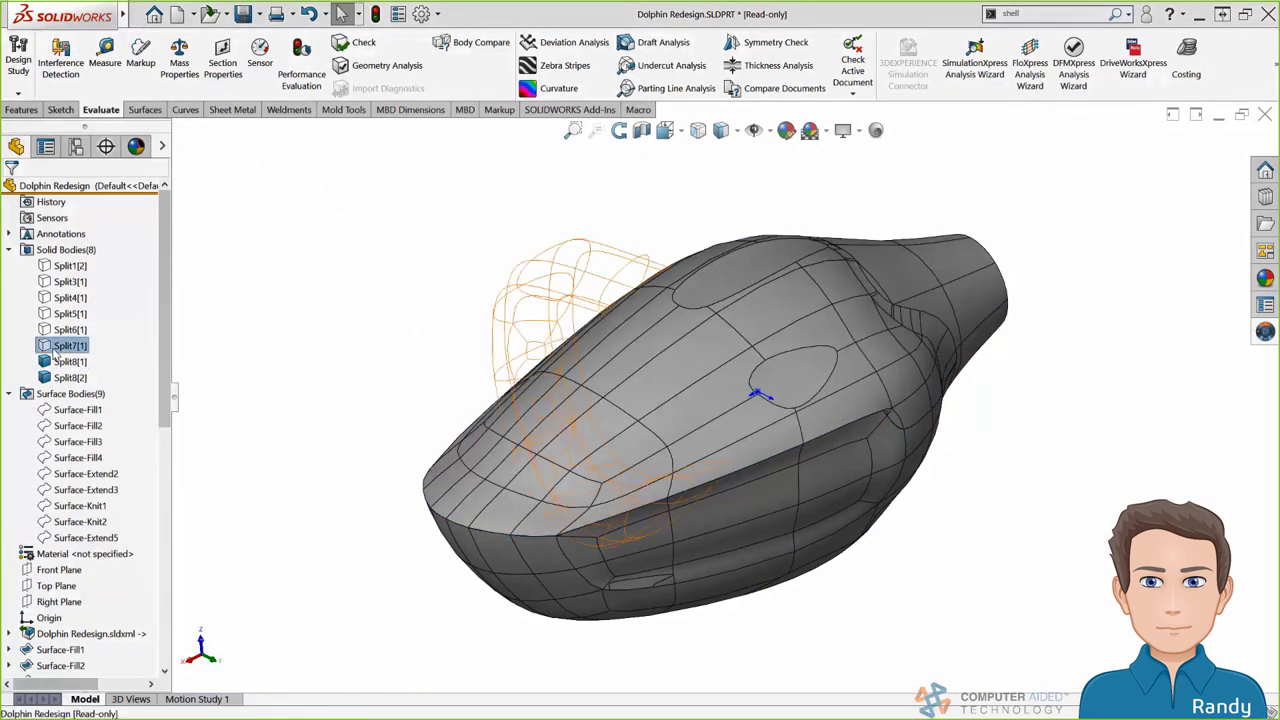
Show the hidden bodies Split1, Split3, Split4, Split5 and Split6, fitting the model in view
click(70, 313)
ctrl+click(70, 329)
ctrl+click(70, 297)
ctrl+click(70, 281)
ctrl+click(70, 265)
click(120, 248)
key(ctrl+7)
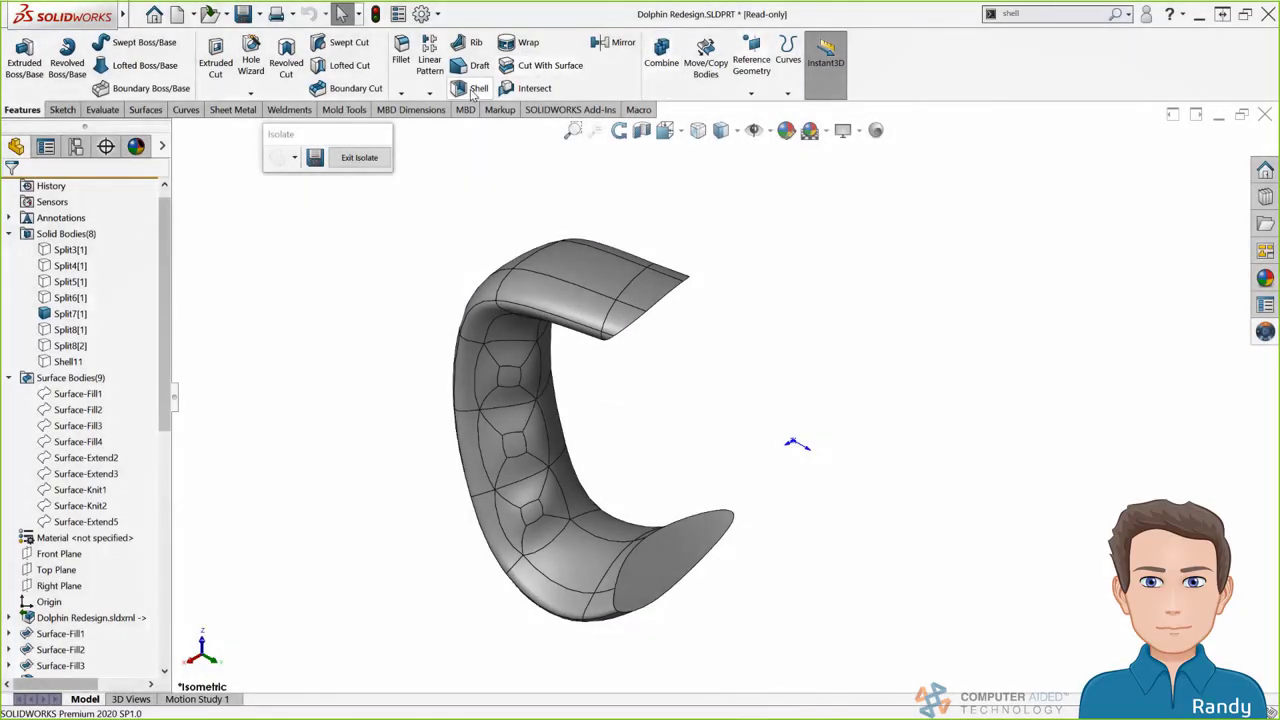
Shell the isolated body at 1 mm, removing its top and bottom end faces
key(Return)
middle_drag(694, 409, 686, 563)
click(608, 286)
click(680, 548)
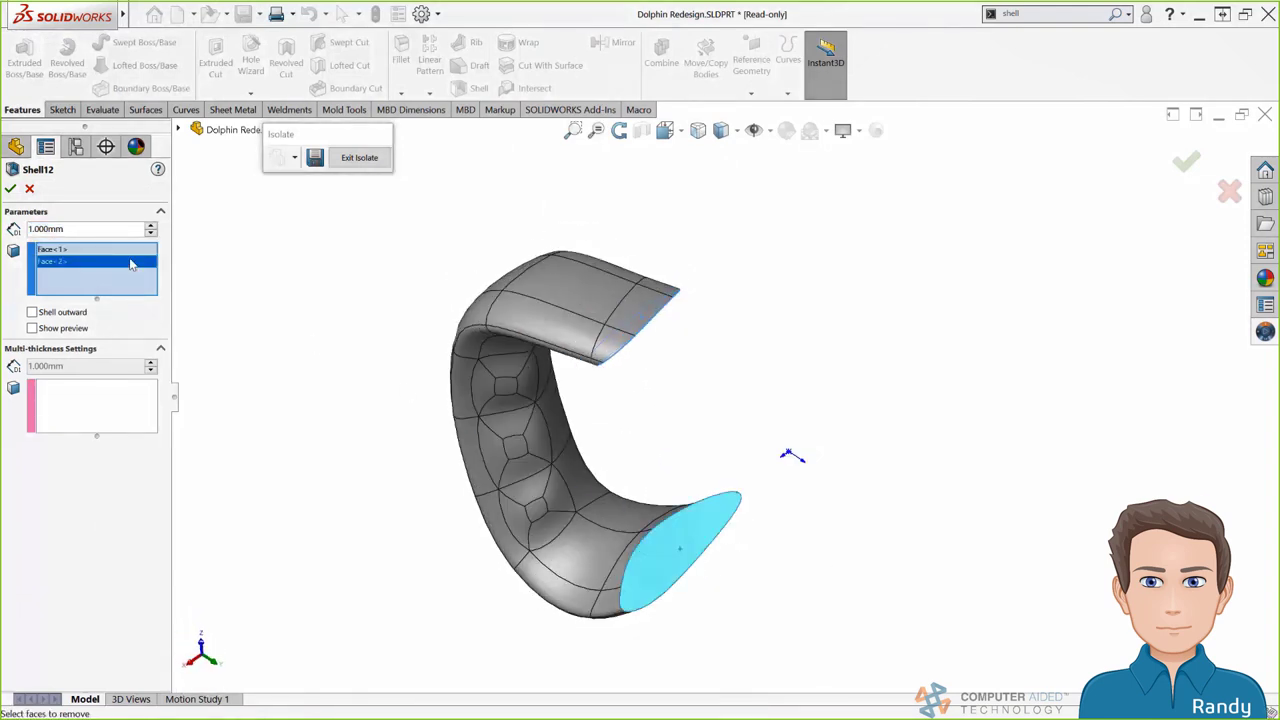
click(9, 188)
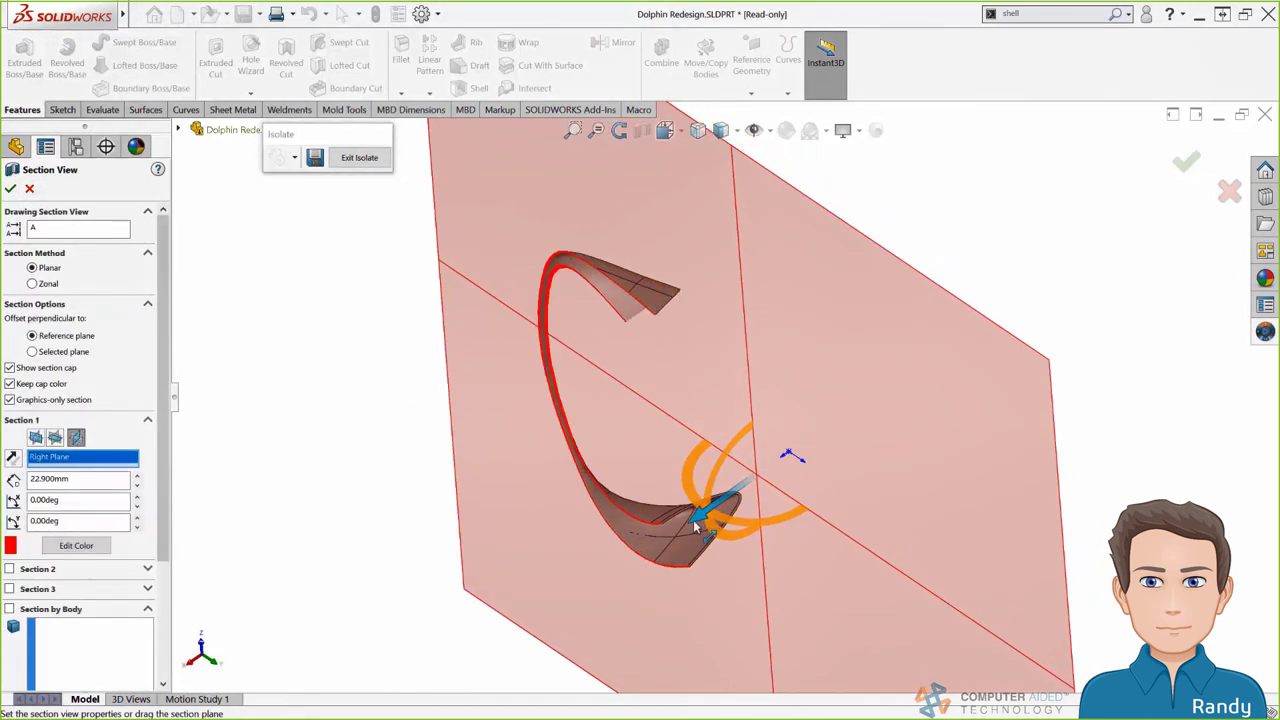
drag(693, 520, 676, 534)
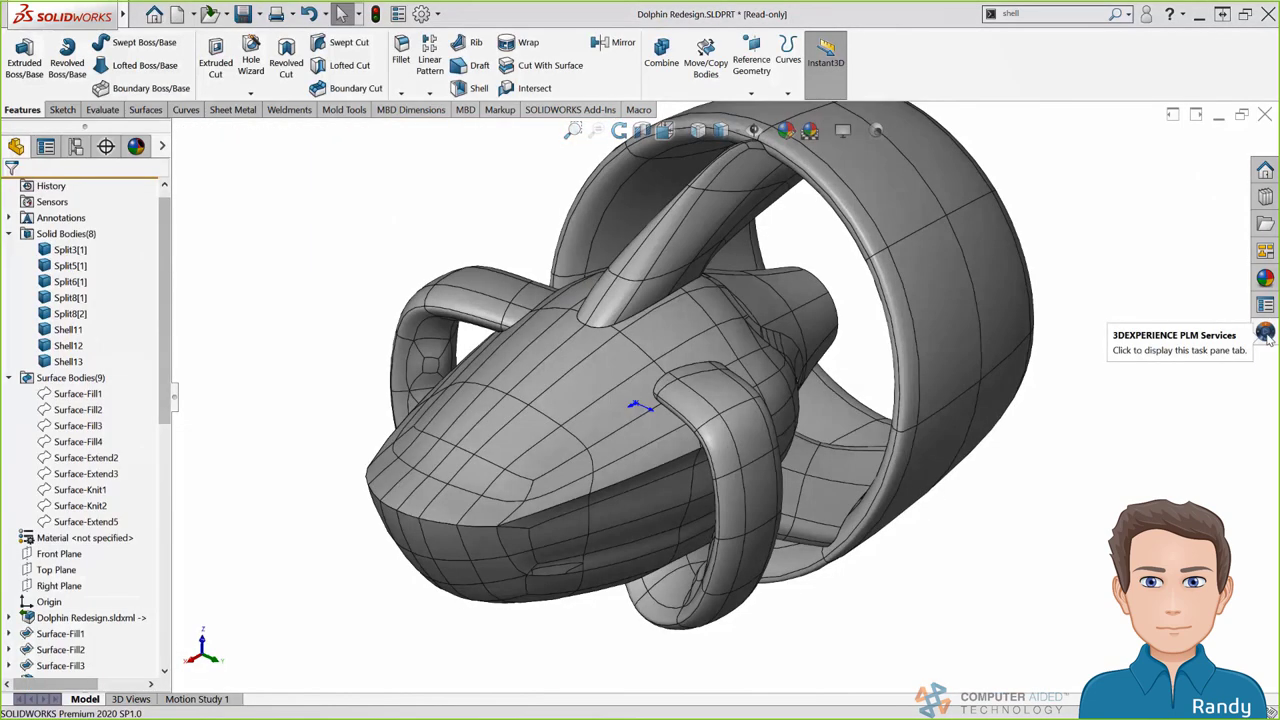
Show the actions for Dolphin Redesign (Default) in the 3DEXPERIENCE MySession pane
click(1265, 333)
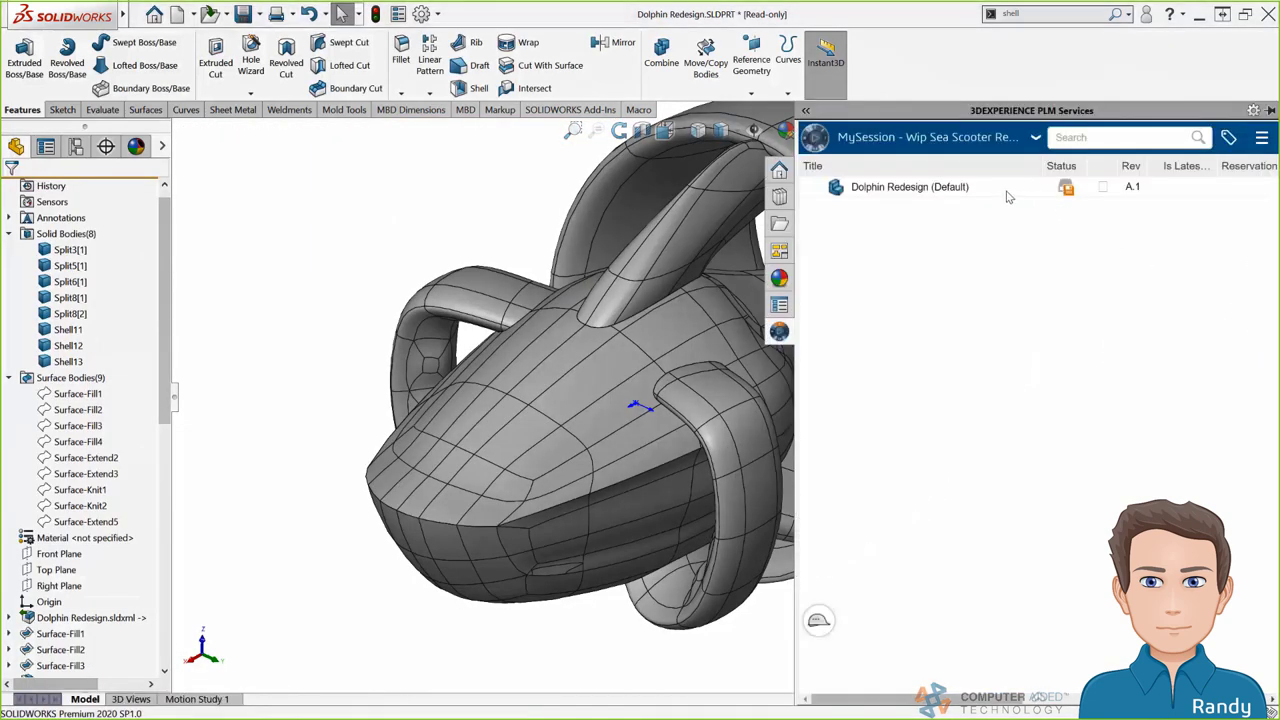
right_click(943, 195)
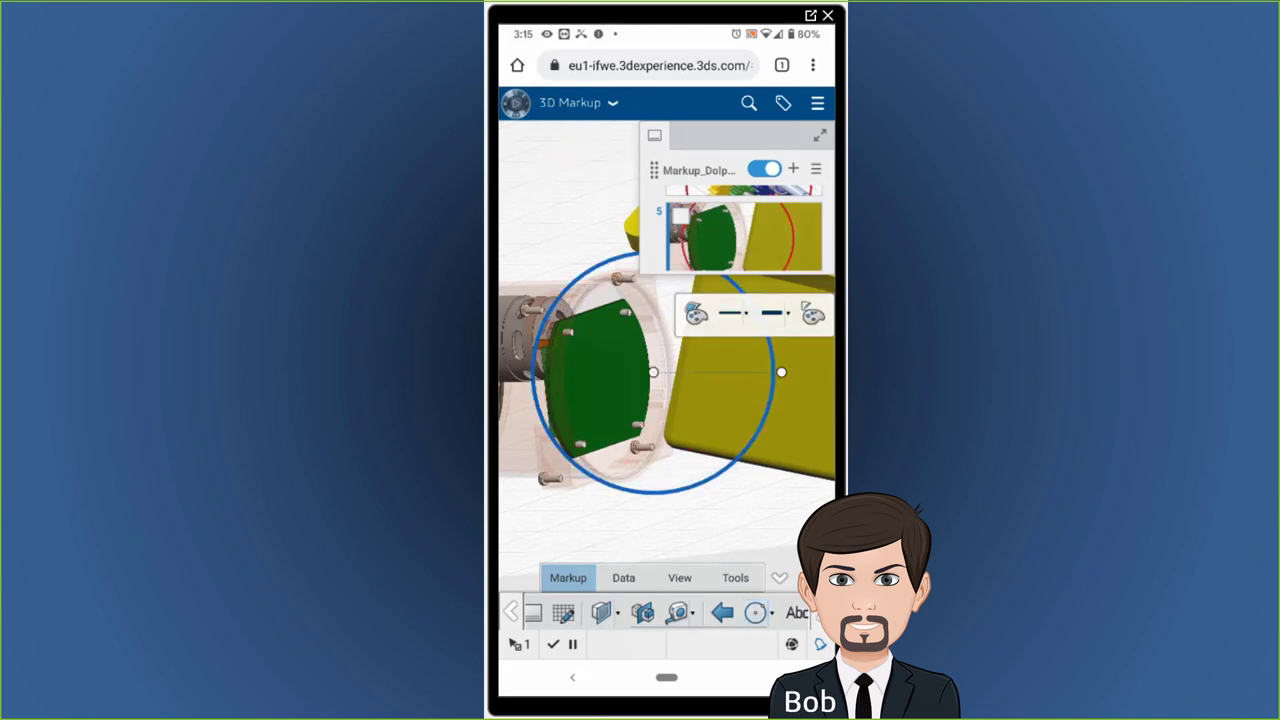
Open markup view 2 and add a red circle on the battery block's front housing
scroll(745, 230, up, 3)
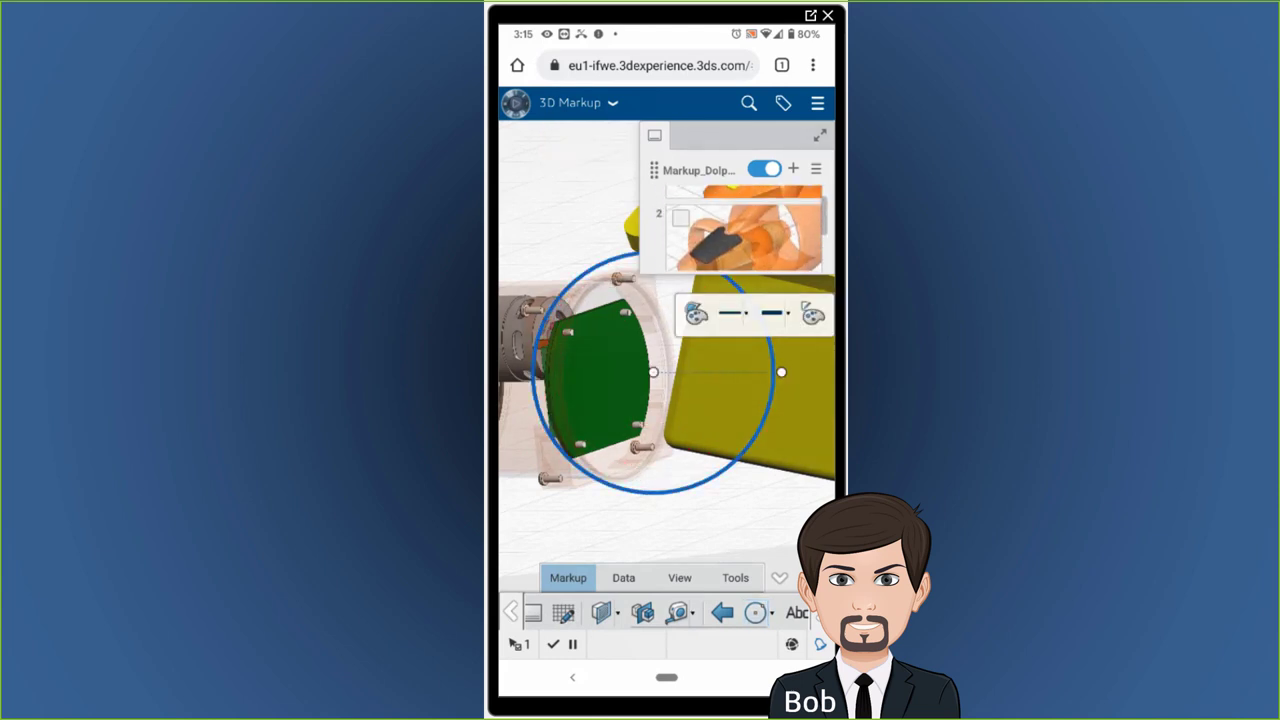
click(680, 216)
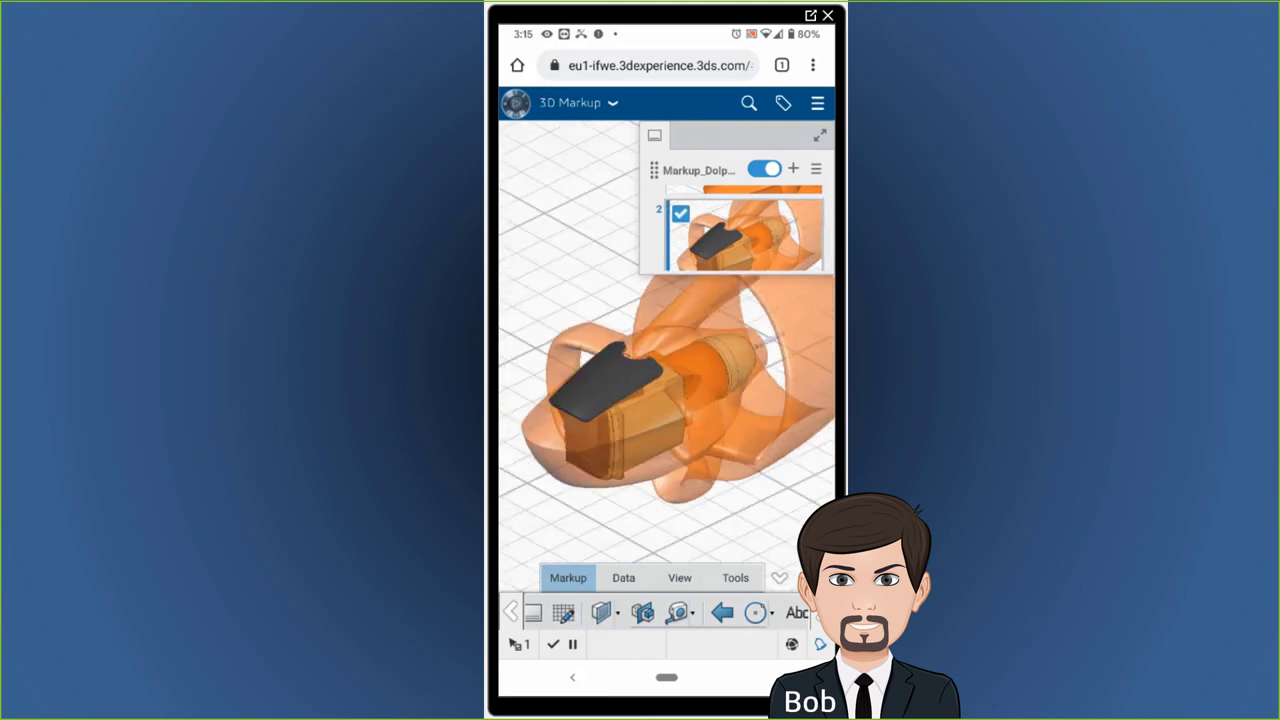
click(755, 612)
click(600, 440)
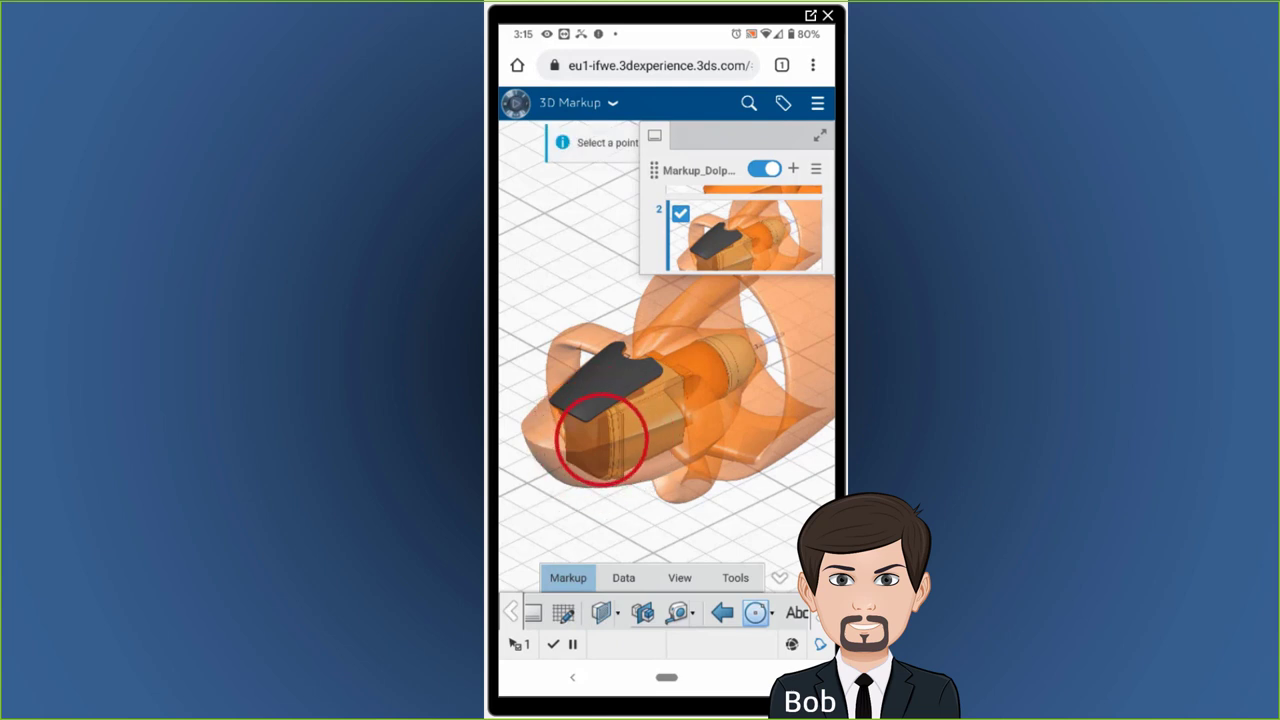